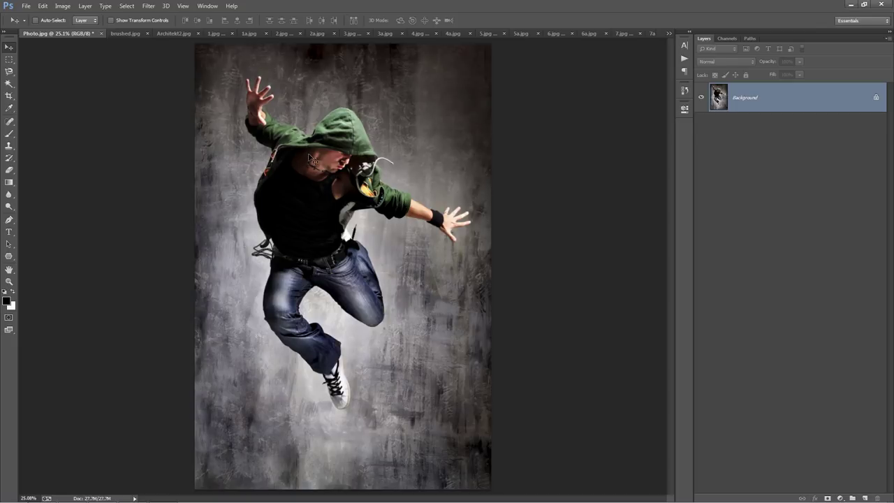
Examine the red-painted subject in brushed.jpg and the finished effect in Architekt2.jpg
{"action": "left_click", "coordinate": [124, 33]}
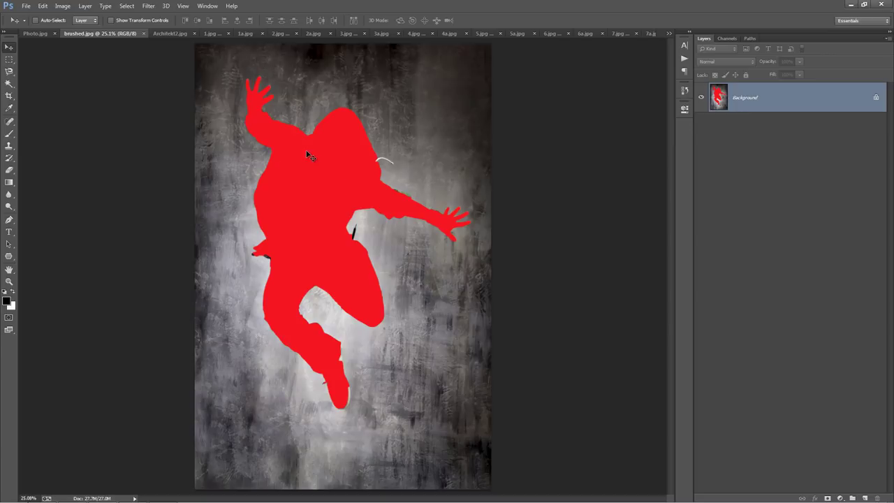
{"action": "left_click", "coordinate": [167, 34]}
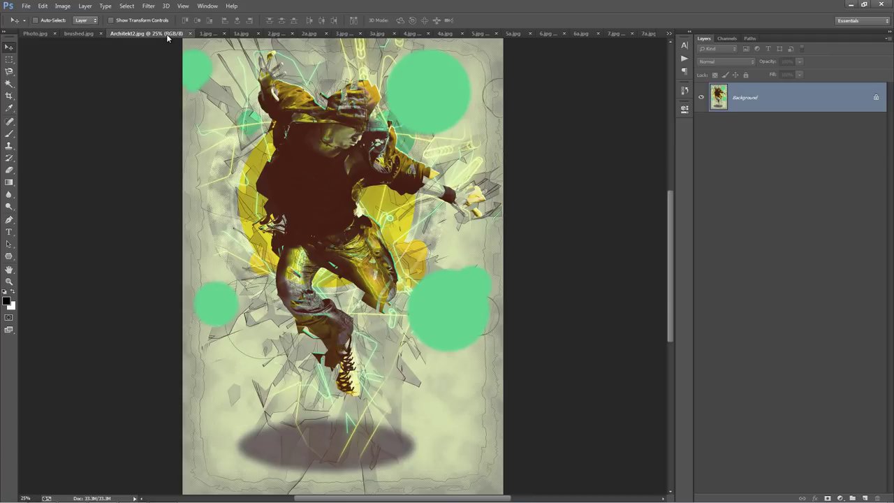
{"action": "scroll", "coordinate": [349, 202], "scroll_direction": "up", "scroll_amount": 1}
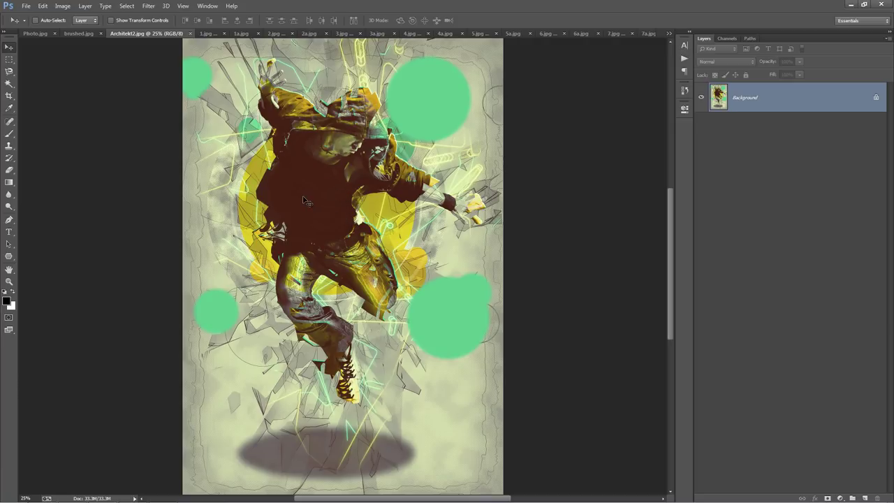
Compare the example photos 1.jpg, 2.jpg and 3.jpg with their finished versions 1a.jpg, 2a.jpg and 3a.jpg
{"action": "left_click", "coordinate": [208, 34]}
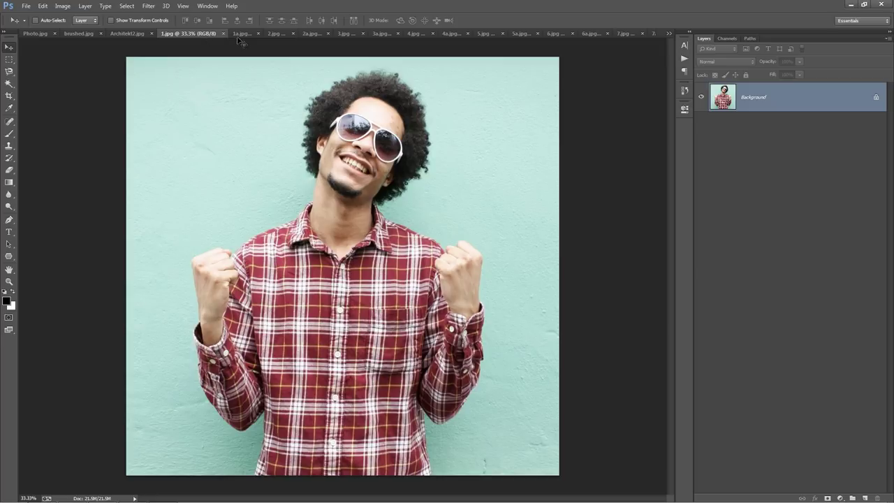
{"action": "left_click", "coordinate": [240, 33]}
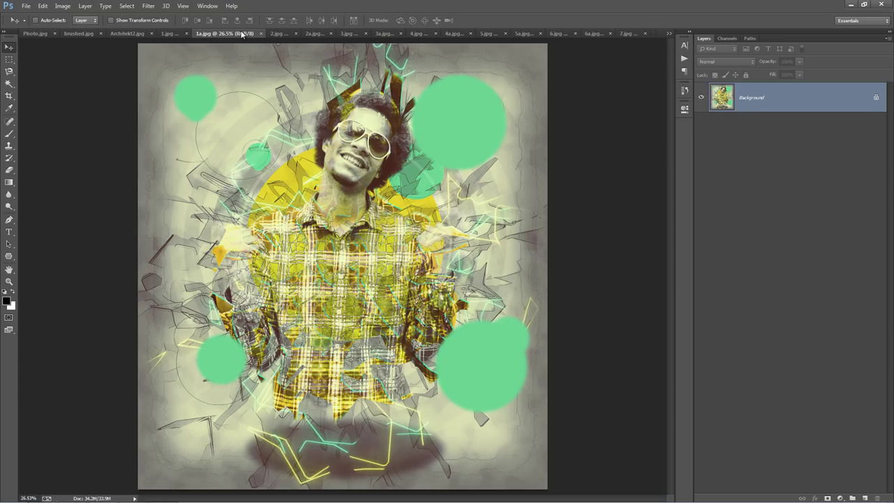
{"action": "left_click", "coordinate": [280, 34]}
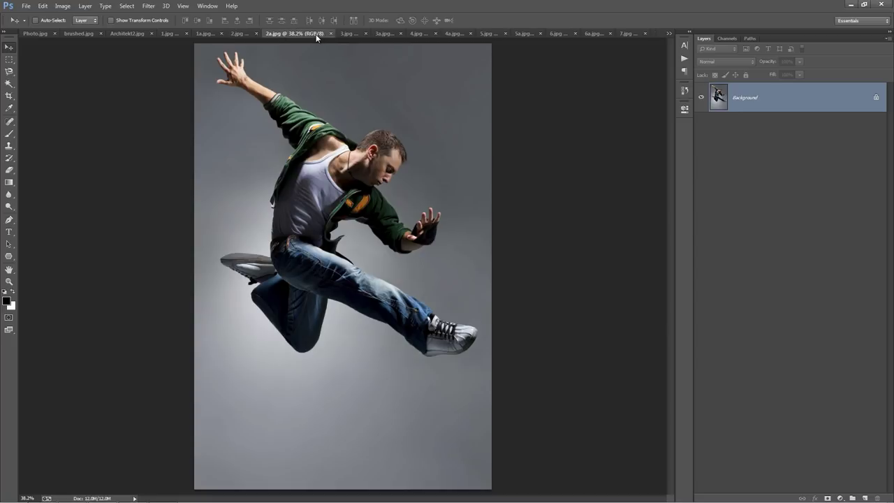
{"action": "left_click", "coordinate": [312, 33]}
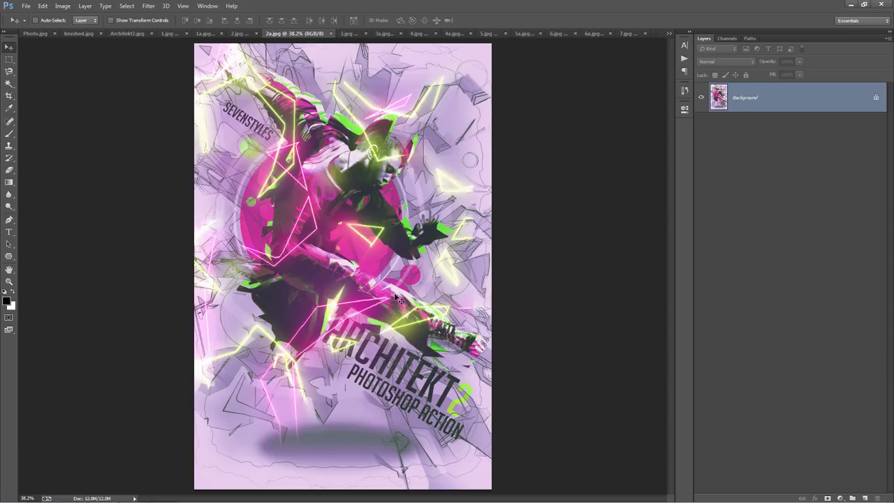
{"action": "left_click", "coordinate": [346, 35]}
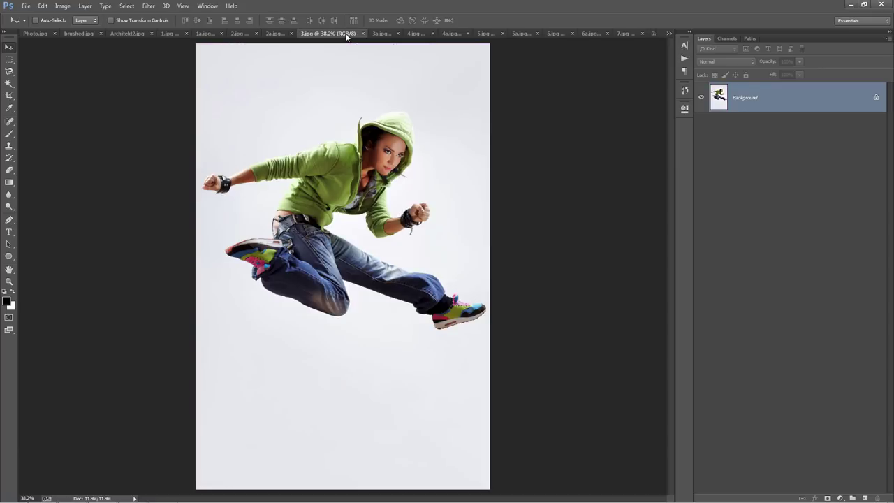
{"action": "left_click", "coordinate": [382, 34]}
Compare the example photos 4.jpg to 7.jpg with their finished versions 4a.jpg to 7a.jpg
{"action": "left_click", "coordinate": [419, 34]}
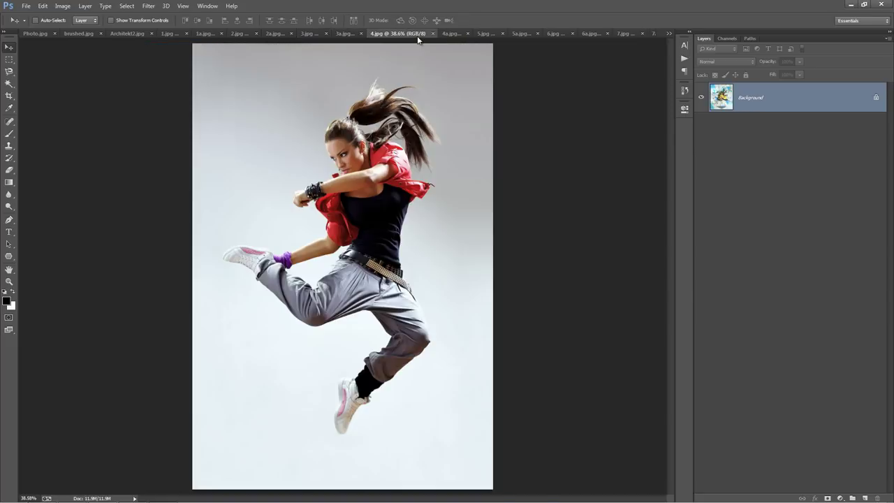
{"action": "left_click", "coordinate": [450, 33]}
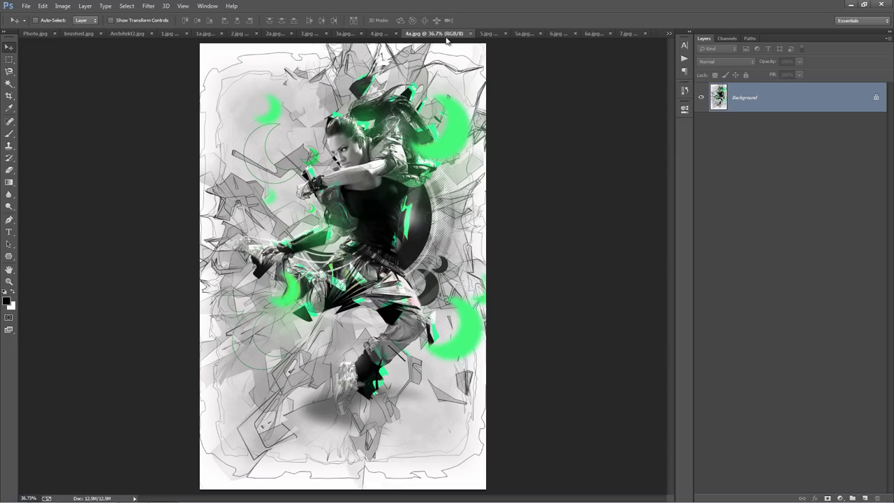
{"action": "left_click", "coordinate": [485, 35]}
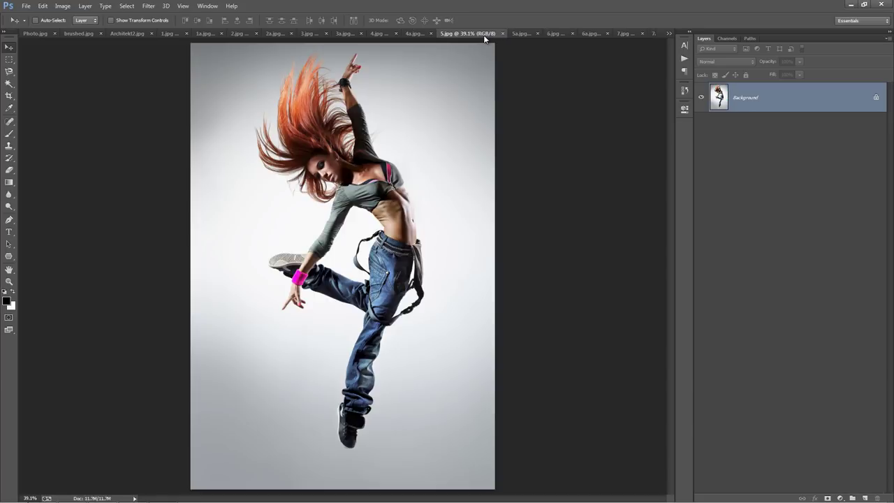
{"action": "left_click", "coordinate": [527, 34]}
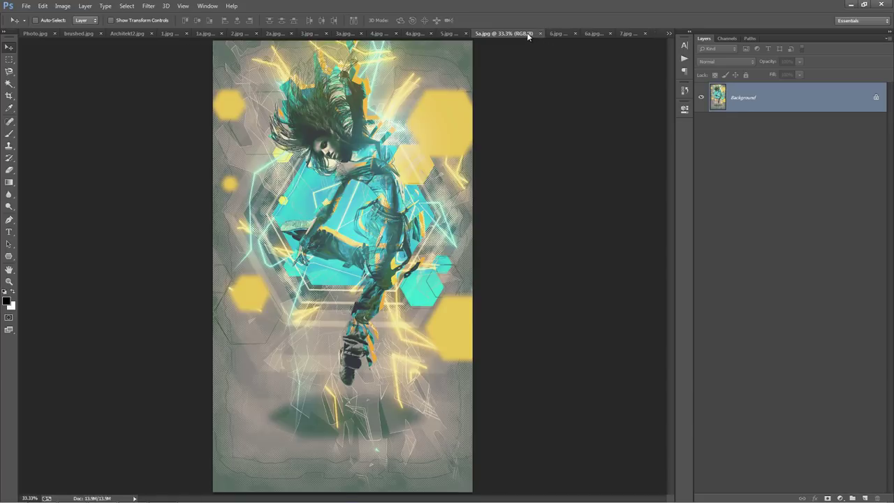
{"action": "left_click", "coordinate": [557, 34]}
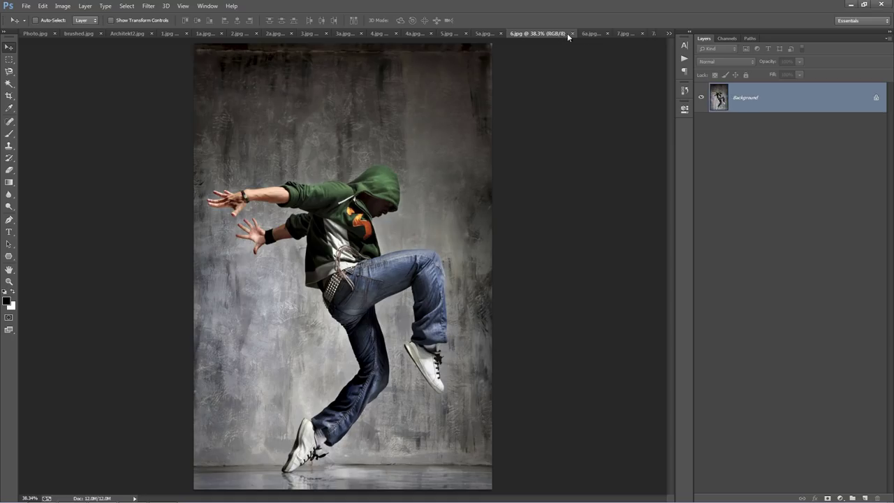
{"action": "left_click", "coordinate": [589, 34]}
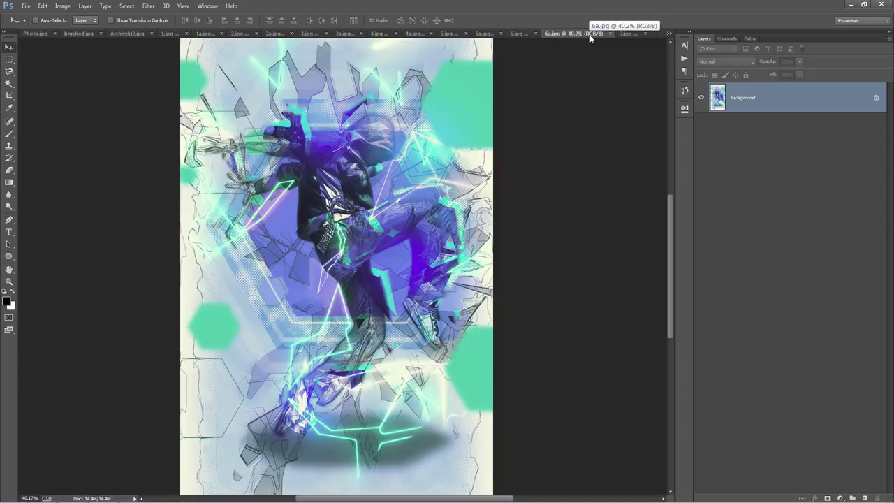
{"action": "left_click", "coordinate": [623, 34]}
{"action": "left_click", "coordinate": [667, 33]}
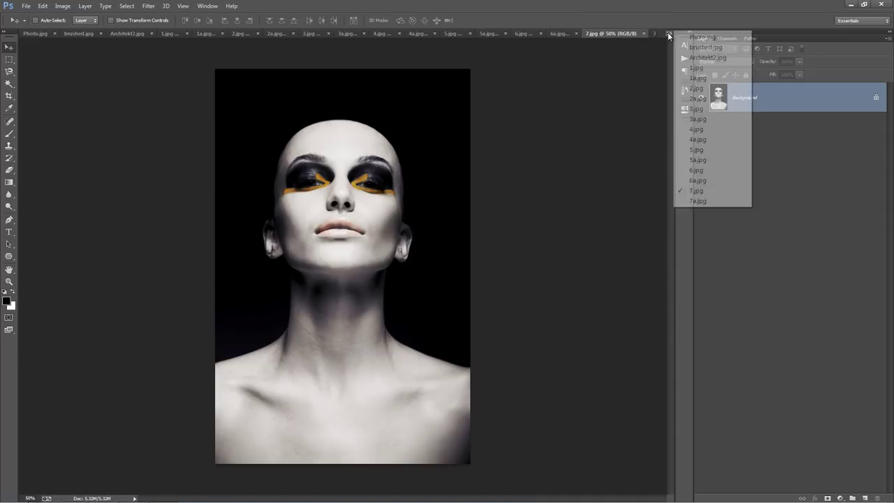
{"action": "left_click", "coordinate": [699, 201]}
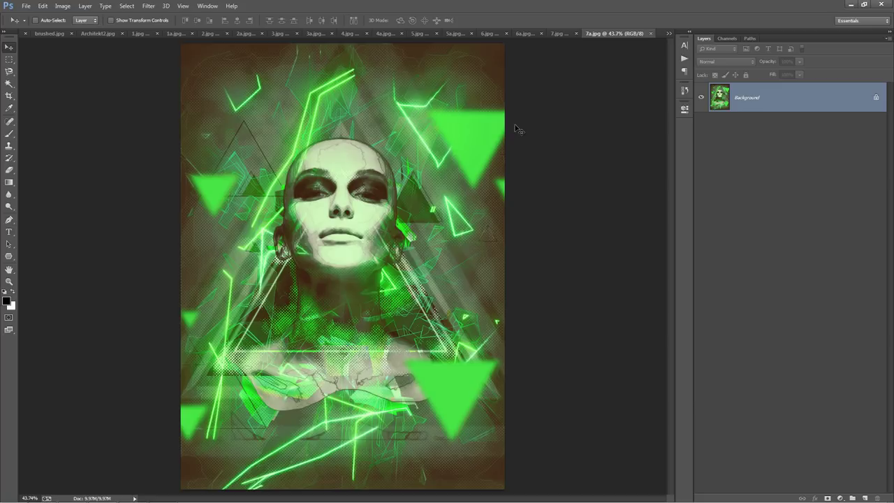
Close all the open example documents, leaving only Photo.jpg open
{"action": "key", "text": "ctrl+w"}
{"action": "key", "text": "ctrl+w"}
{"action": "key", "text": "ctrl+w"}
{"action": "key", "text": "ctrl+w"}
{"action": "key", "text": "ctrl+w"}
{"action": "key", "text": "ctrl+w"}
{"action": "key", "text": "ctrl+w"}
{"action": "key", "text": "ctrl+w"}
{"action": "key", "text": "ctrl+w"}
{"action": "key", "text": "ctrl+w"}
{"action": "key", "text": "ctrl+w"}
{"action": "key", "text": "ctrl+w"}
{"action": "key", "text": "ctrl+w"}
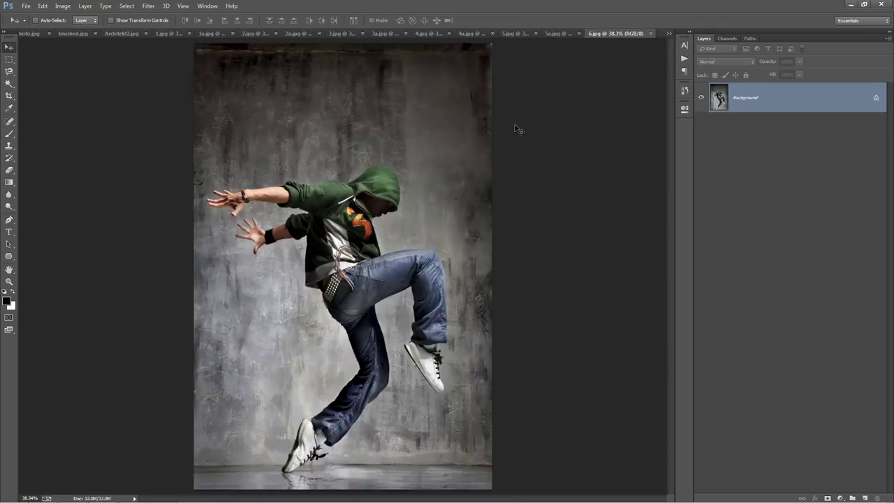
{"action": "key", "text": "ctrl+w"}
{"action": "key", "text": "ctrl+w"}
{"action": "key", "text": "ctrl+w"}
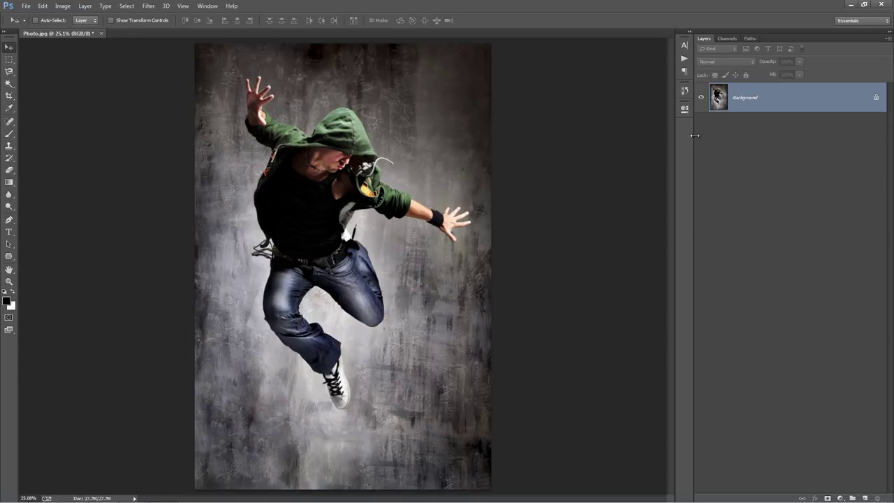
Duplicate the Background layer of Photo.jpg and delete the original Background, leaving only the copy
{"action": "left_click_drag", "start_coordinate": [693, 135], "coordinate": [703, 135]}
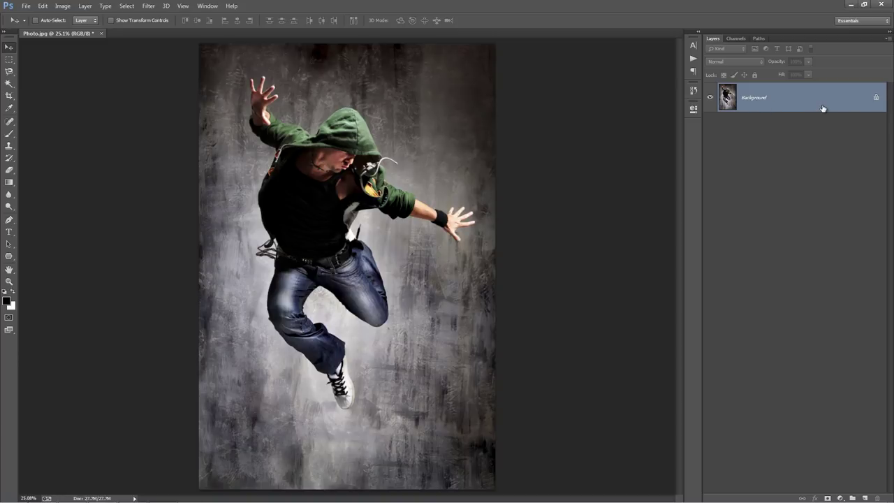
{"action": "key", "text": "ctrl+j"}
{"action": "left_click", "coordinate": [768, 125]}
{"action": "key", "text": "Delete"}
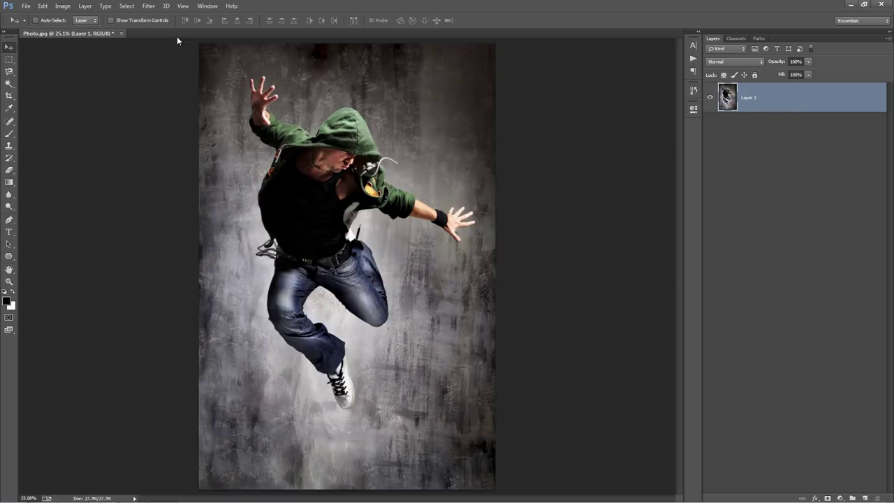
Convert the remaining Layer 1 into the locked Background layer
{"action": "left_click", "coordinate": [86, 7]}
{"action": "mouse_move", "coordinate": [91, 18]}
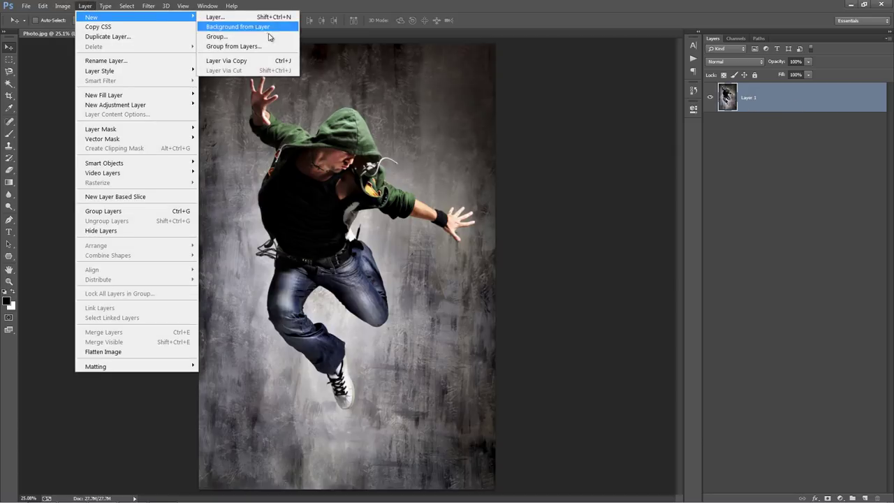
{"action": "left_click", "coordinate": [259, 25]}
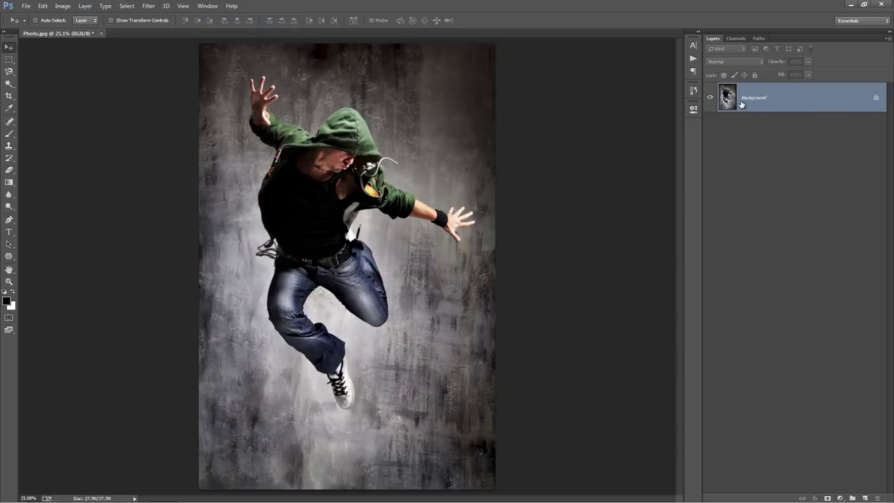
Check in the Layers Panel Options whether "Add 'copy' to Copied Layers and Groups" is enabled
{"action": "left_click_drag", "start_coordinate": [700, 128], "coordinate": [703, 131]}
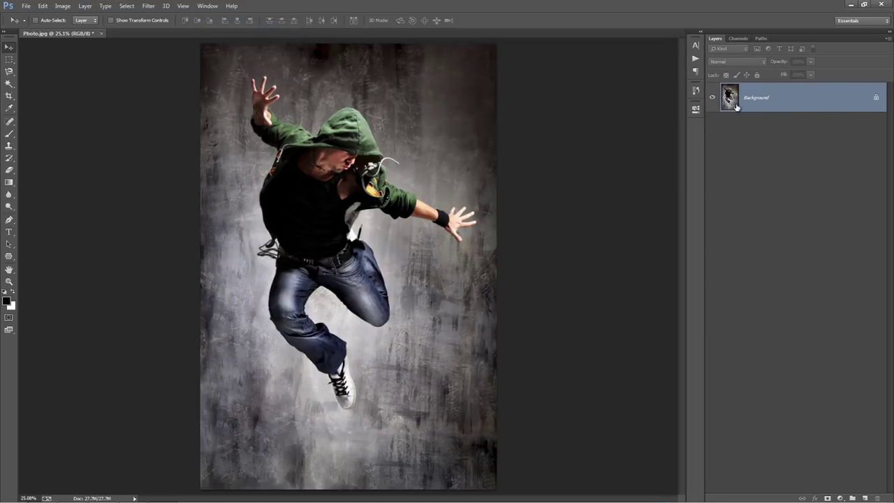
{"action": "left_click", "coordinate": [888, 38]}
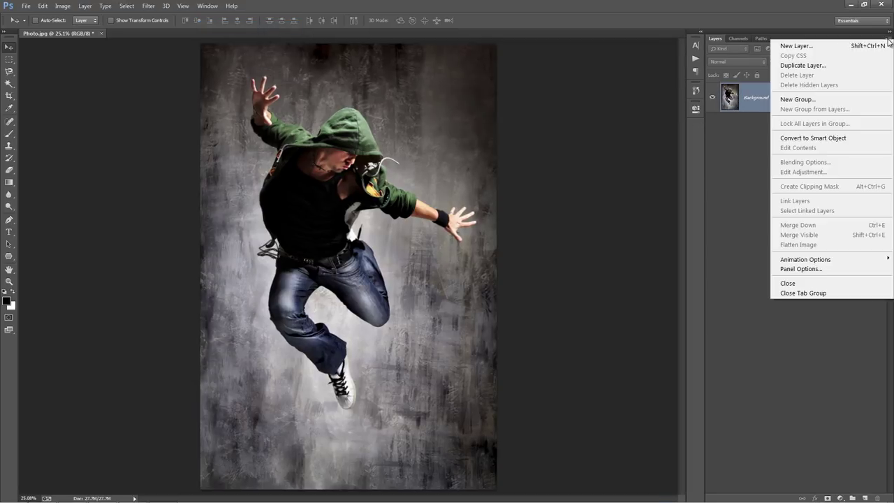
{"action": "left_click", "coordinate": [822, 269]}
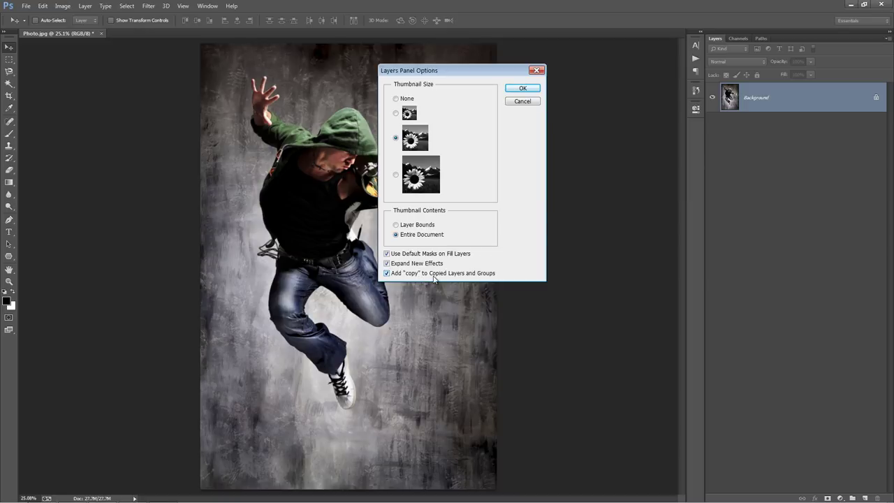
{"action": "left_click", "coordinate": [525, 88]}
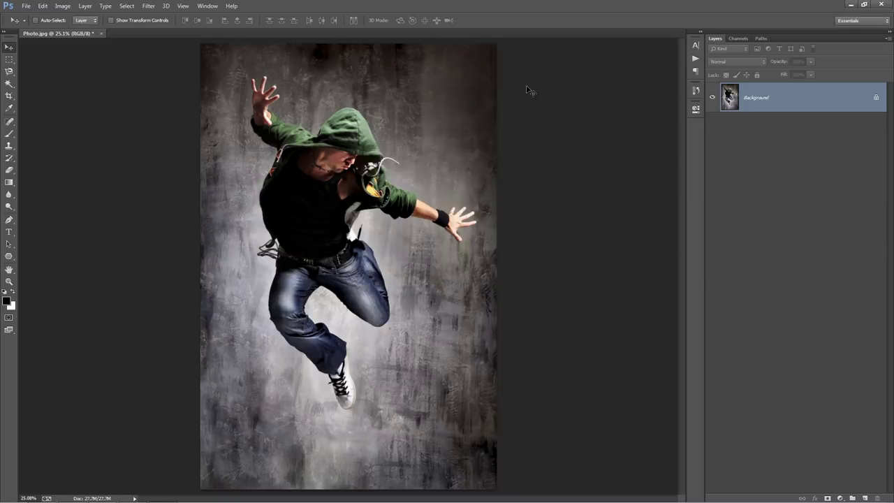
Check the image's colour mode and bit depth
{"action": "left_click", "coordinate": [62, 6]}
{"action": "mouse_move", "coordinate": [75, 23]}
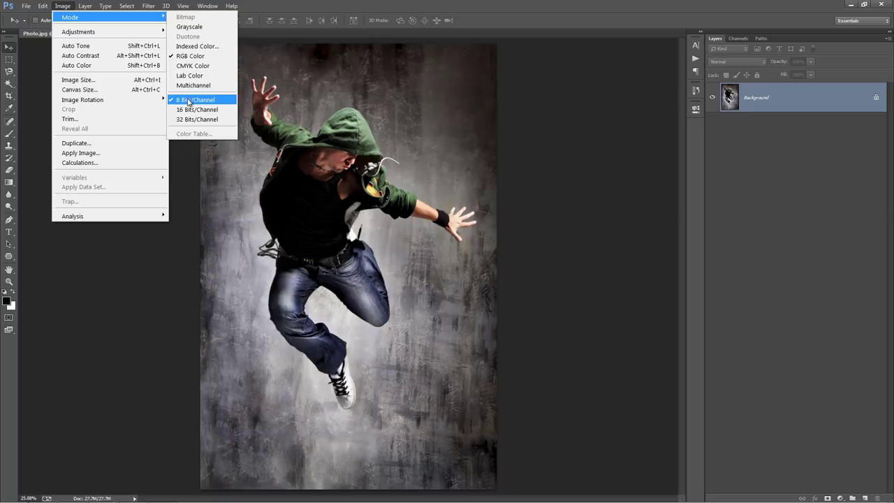
{"action": "left_click", "coordinate": [312, 110]}
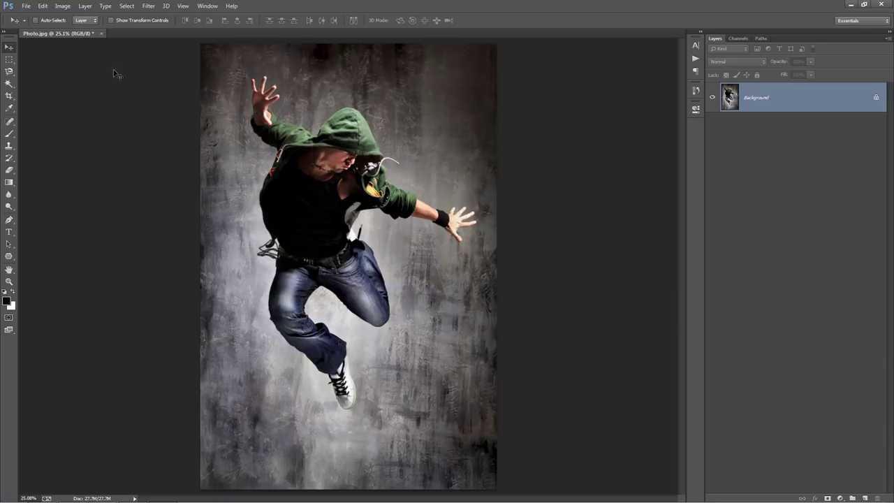
Create a new layer named "brush" above the Background
{"action": "left_click", "coordinate": [84, 6]}
{"action": "mouse_move", "coordinate": [100, 17]}
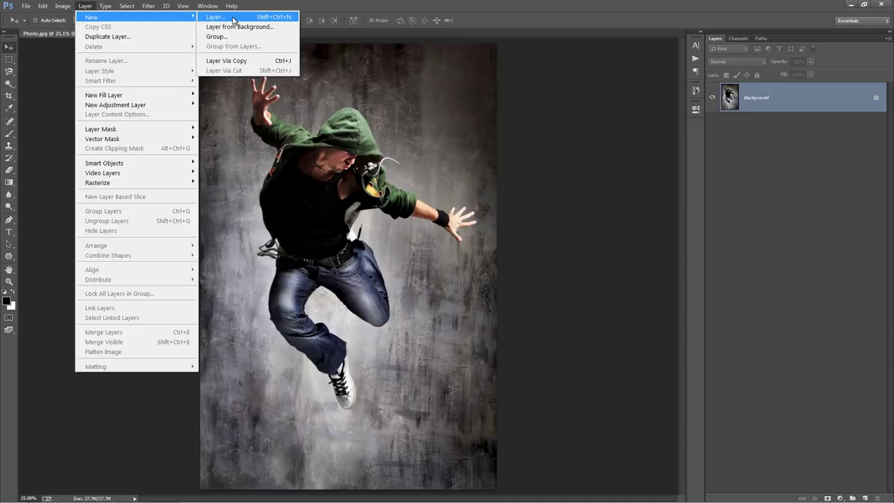
{"action": "left_click", "coordinate": [224, 19]}
{"action": "type", "text": "brush"}
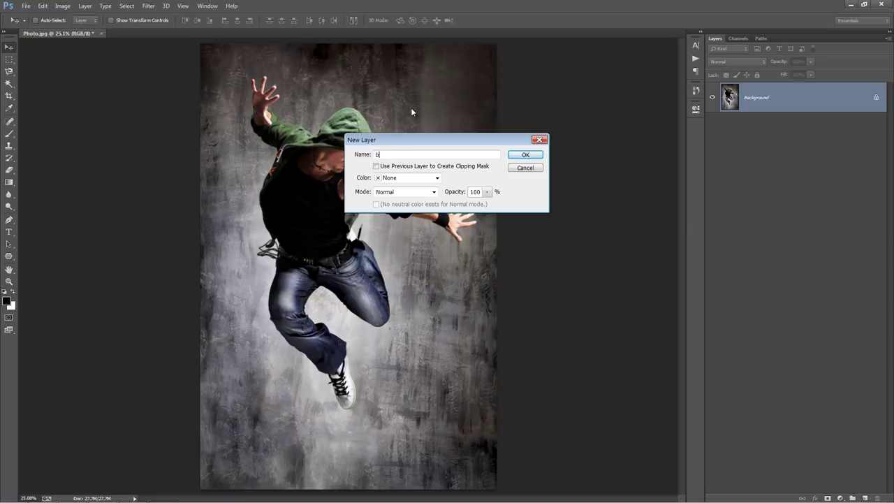
{"action": "double_click", "coordinate": [375, 155]}
{"action": "left_click", "coordinate": [523, 155]}
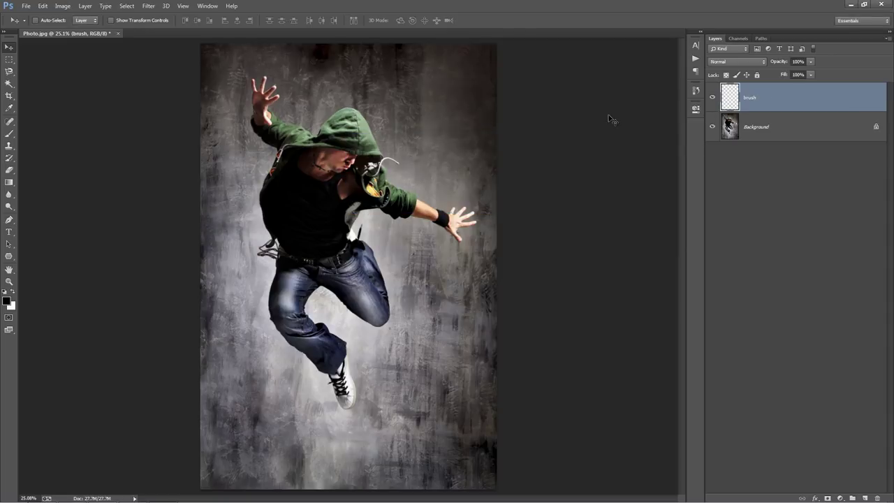
Activate the Brush tool on the brush layer and set the foreground colour to red (ff0000)
{"action": "left_click", "coordinate": [754, 126]}
{"action": "left_click", "coordinate": [808, 97]}
{"action": "key", "text": "b"}
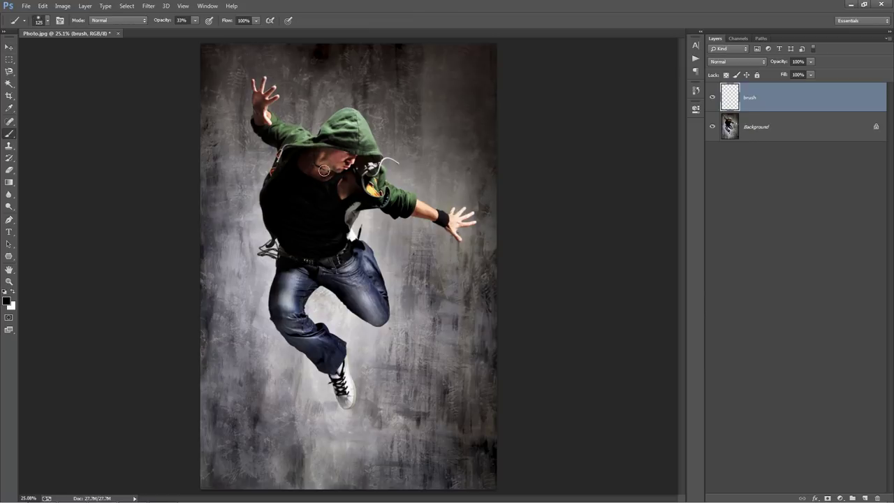
{"action": "left_click", "coordinate": [7, 302]}
{"action": "type", "text": "ff0000"}
{"action": "left_click", "coordinate": [723, 72]}
Set the brush opacity to 100%, adjust its size, and paint red over the man's hooded head
{"action": "key", "text": "0"}
{"action": "key", "text": "bracketright"}
{"action": "key", "text": "bracketright"}
{"action": "mouse_move", "coordinate": [353, 147]}
{"action": "left_mouse_down"}
{"action": "mouse_move", "coordinate": [329, 209]}
{"action": "mouse_move", "coordinate": [337, 207]}
{"action": "mouse_move", "coordinate": [337, 187]}
{"action": "mouse_move", "coordinate": [332, 202]}
{"action": "mouse_move", "coordinate": [307, 185]}
{"action": "mouse_move", "coordinate": [291, 212]}
{"action": "mouse_move", "coordinate": [321, 201]}
{"action": "mouse_move", "coordinate": [347, 135]}
{"action": "mouse_move", "coordinate": [348, 160]}
{"action": "mouse_move", "coordinate": [352, 131]}
{"action": "mouse_move", "coordinate": [358, 145]}
{"action": "mouse_move", "coordinate": [365, 128]}
{"action": "mouse_move", "coordinate": [355, 158]}
{"action": "mouse_move", "coordinate": [369, 174]}
{"action": "left_mouse_up"}
{"action": "key", "text": "bracketleft"}
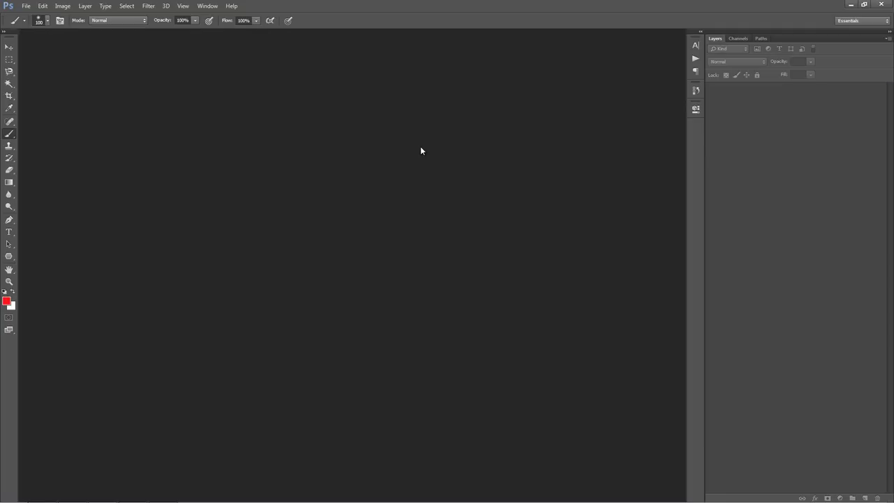
Open Brushed.psd from the Architekt 2 folder
{"action": "key", "text": "ctrl+o"}
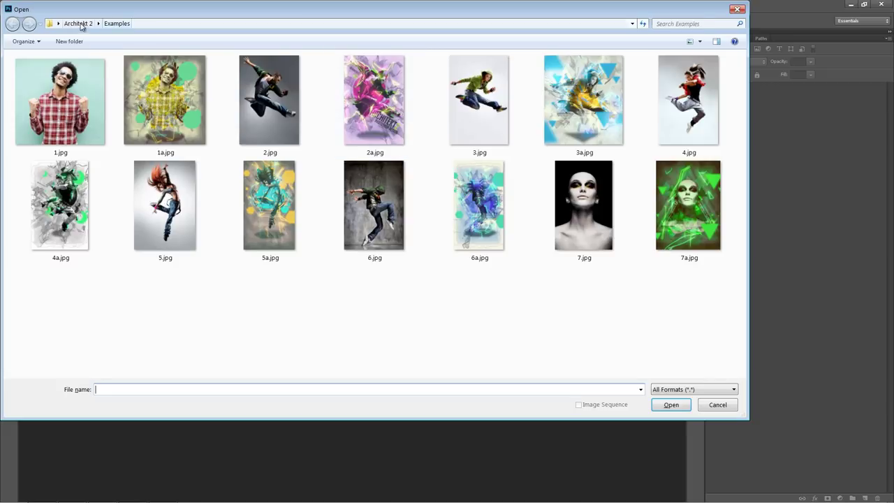
{"action": "left_click", "coordinate": [78, 23]}
{"action": "left_click", "coordinate": [677, 140]}
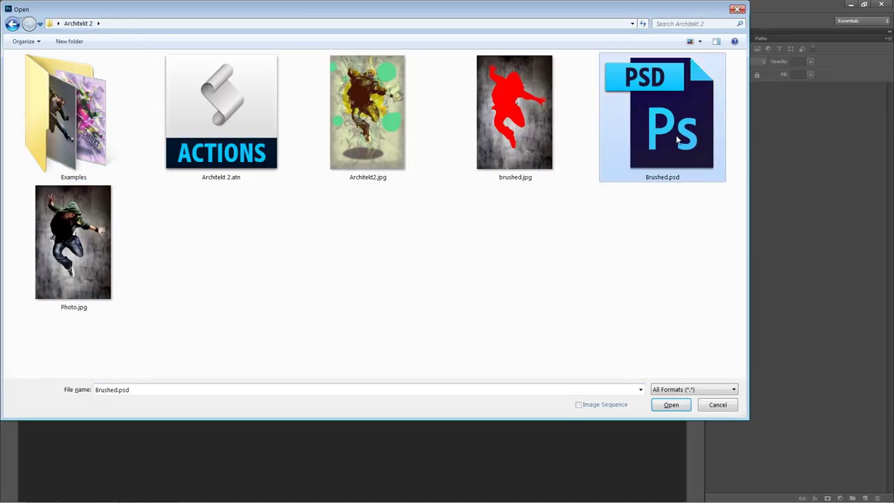
{"action": "double_click", "coordinate": [676, 140]}
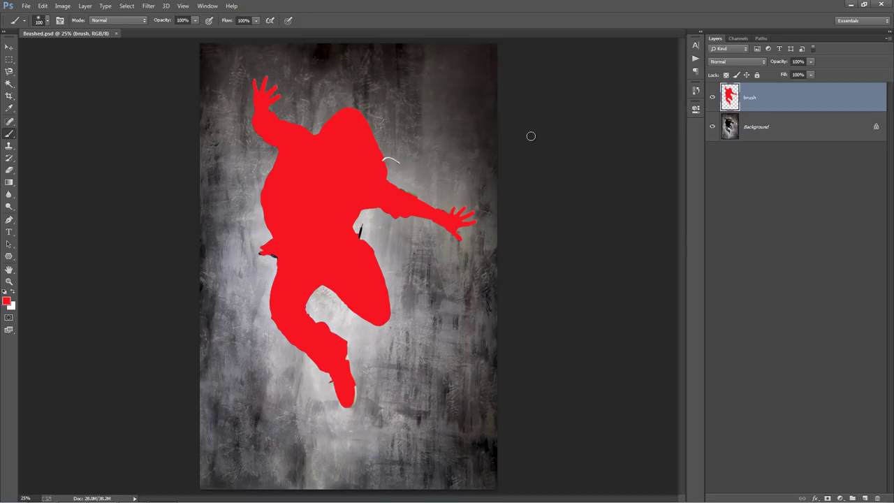
Toggle the brush layer's visibility to compare the red painted area with the man beneath, and activate the Move tool
{"action": "left_click", "coordinate": [712, 97]}
{"action": "left_click", "coordinate": [712, 97]}
{"action": "left_click", "coordinate": [713, 97]}
{"action": "left_click", "coordinate": [712, 97]}
{"action": "key", "text": "v"}
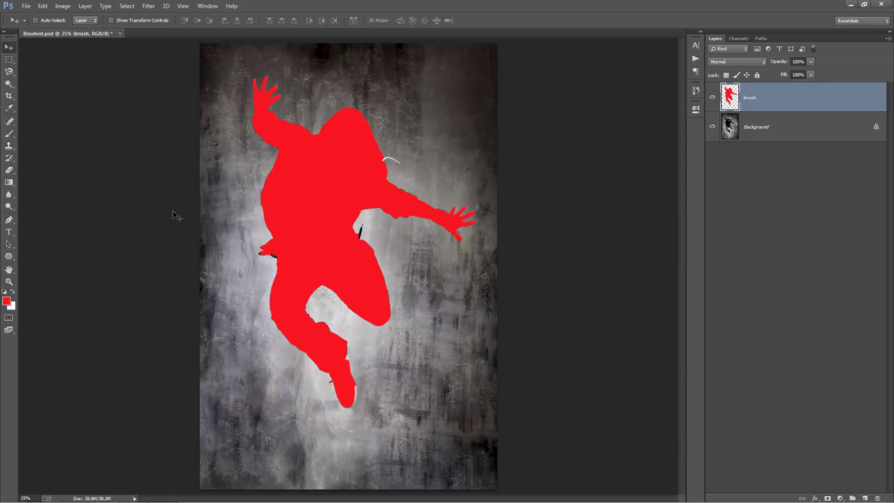
Open Architekt2.jpg to examine the finished effect around the subject, and return to the Brushed.psd document
{"action": "key", "text": "ctrl+o"}
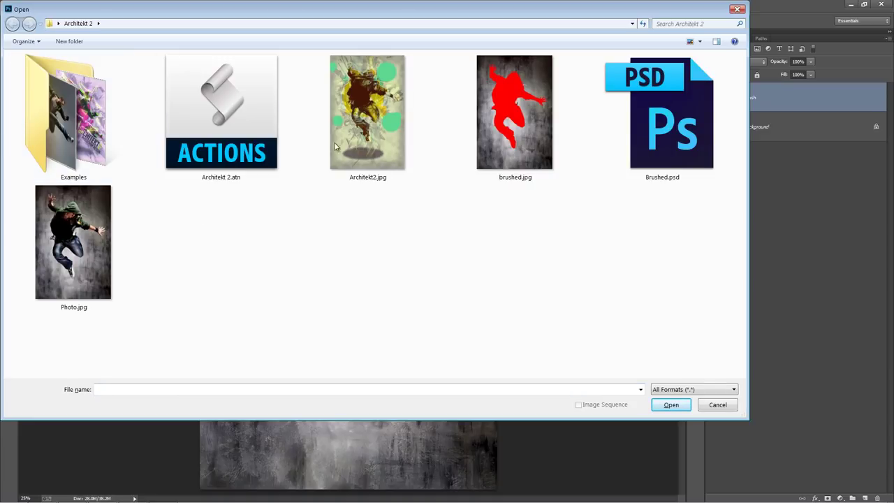
{"action": "double_click", "coordinate": [368, 112]}
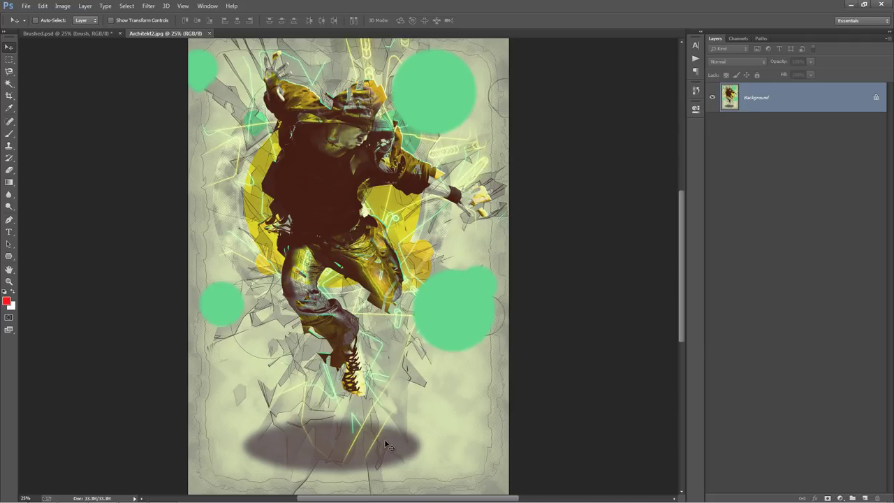
{"action": "left_click", "coordinate": [67, 33]}
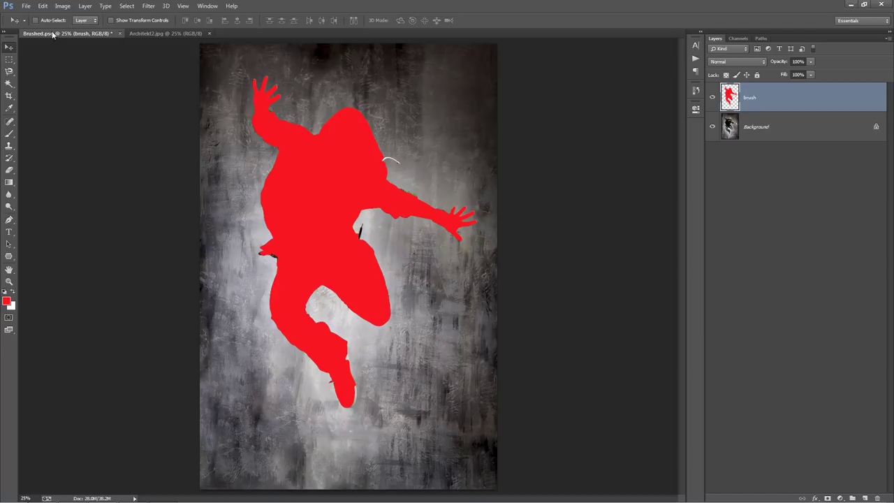
Extend the canvas by 200 pixels on the left and add space below, using relative pixel values and a top-right anchor
{"action": "left_click", "coordinate": [63, 6]}
{"action": "left_click", "coordinate": [78, 90]}
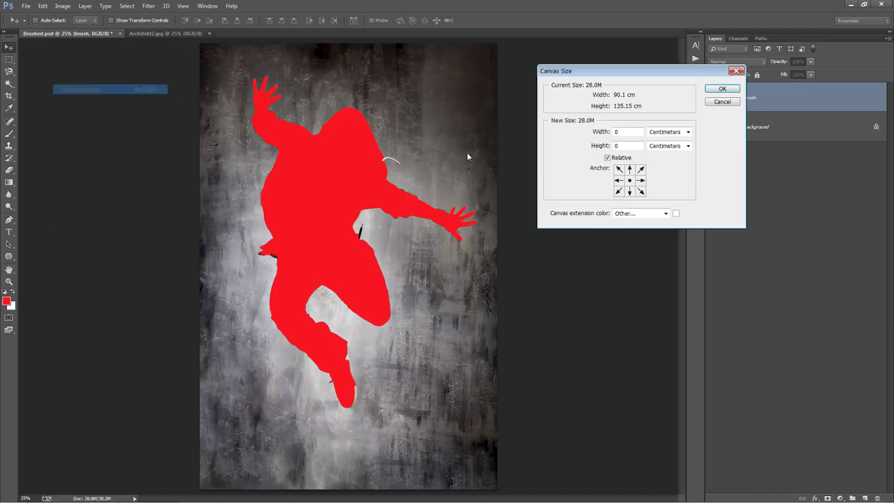
{"action": "left_click", "coordinate": [640, 180]}
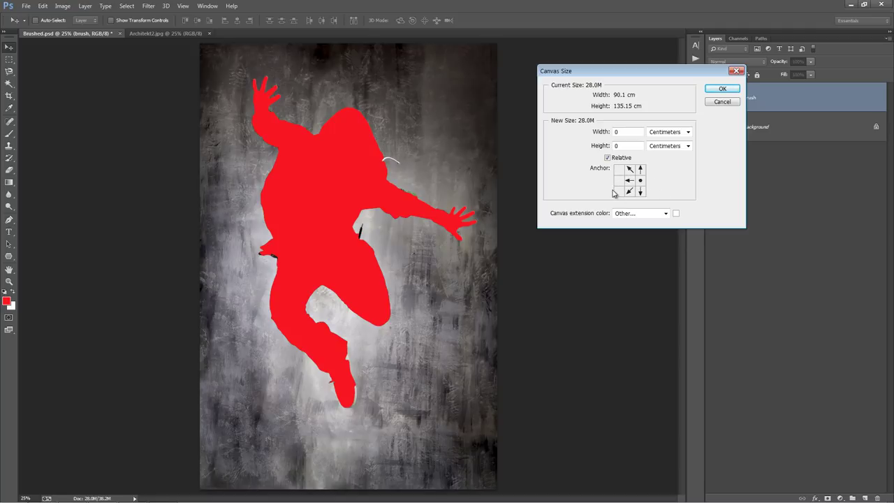
{"action": "left_click", "coordinate": [640, 169]}
{"action": "left_click", "coordinate": [668, 133]}
{"action": "left_click", "coordinate": [657, 149]}
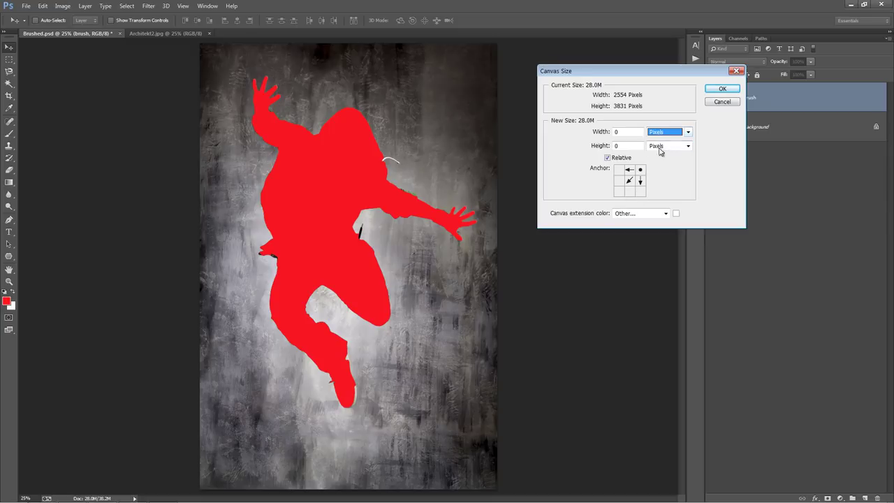
{"action": "left_click", "coordinate": [620, 131]}
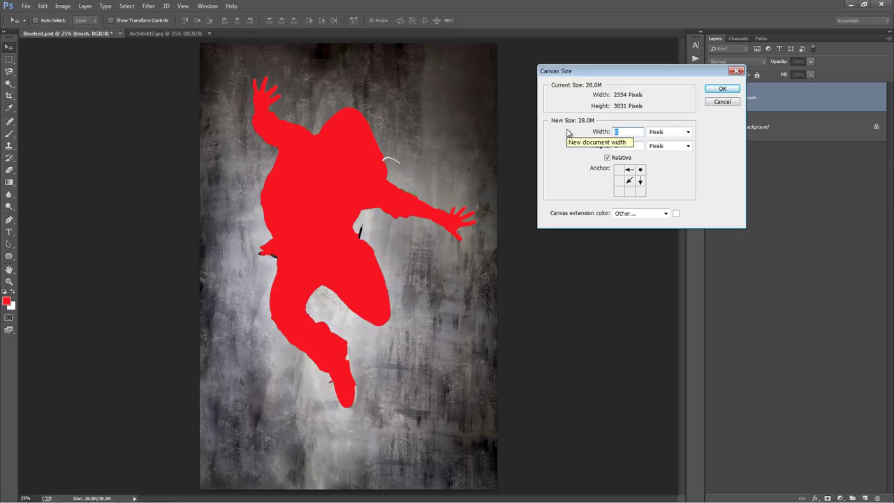
{"action": "type", "text": "200"}
{"action": "key", "text": "Tab"}
{"action": "key", "text": "Tab"}
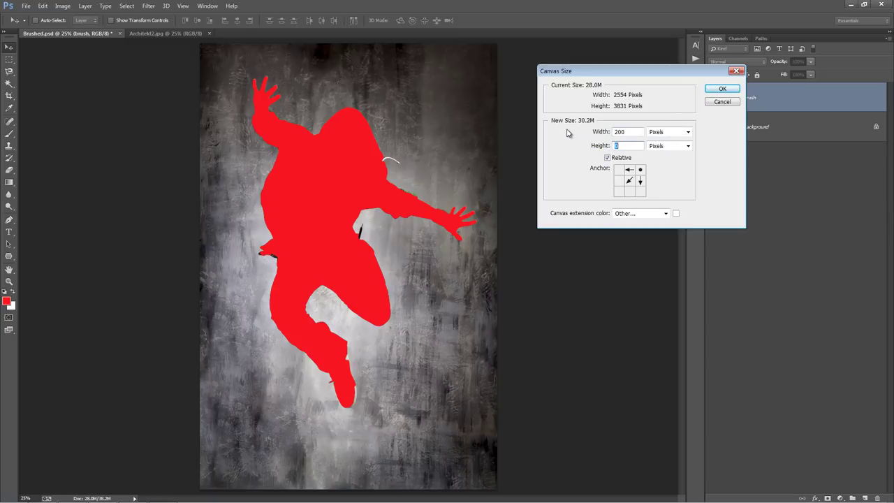
{"action": "key", "text": "Return"}
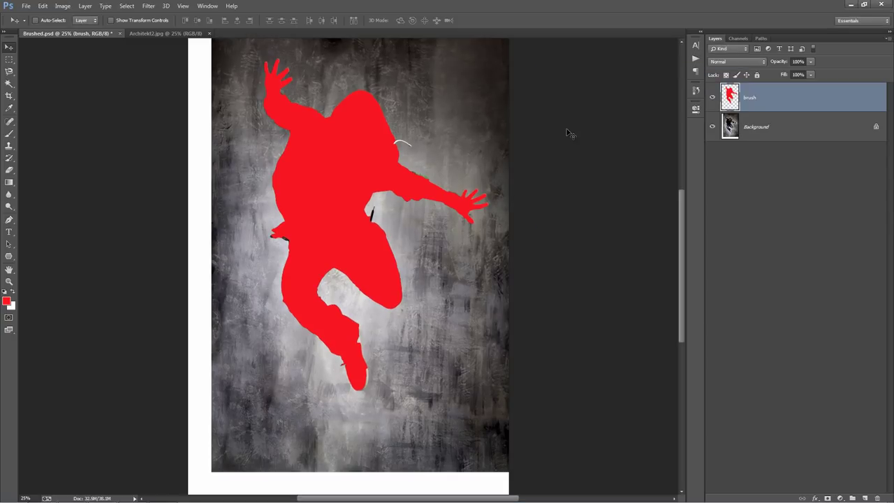
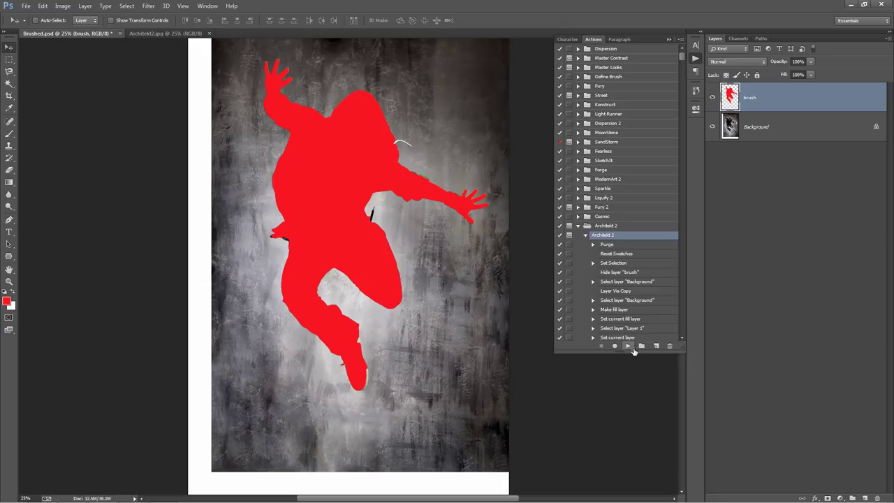
Play the Architekt 2 action up to its shape-creation pause and stop it there
{"action": "left_click", "coordinate": [628, 345]}
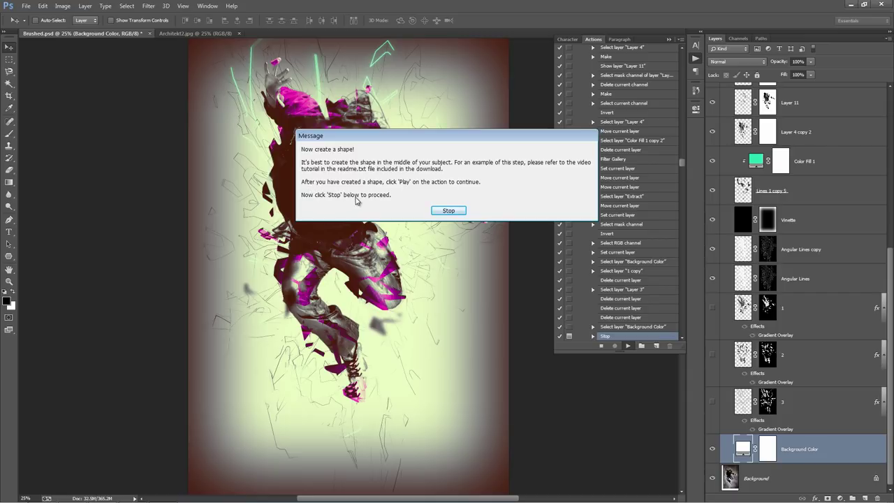
{"action": "left_click_drag", "start_coordinate": [412, 138], "coordinate": [352, 141]}
{"action": "left_click", "coordinate": [395, 211]}
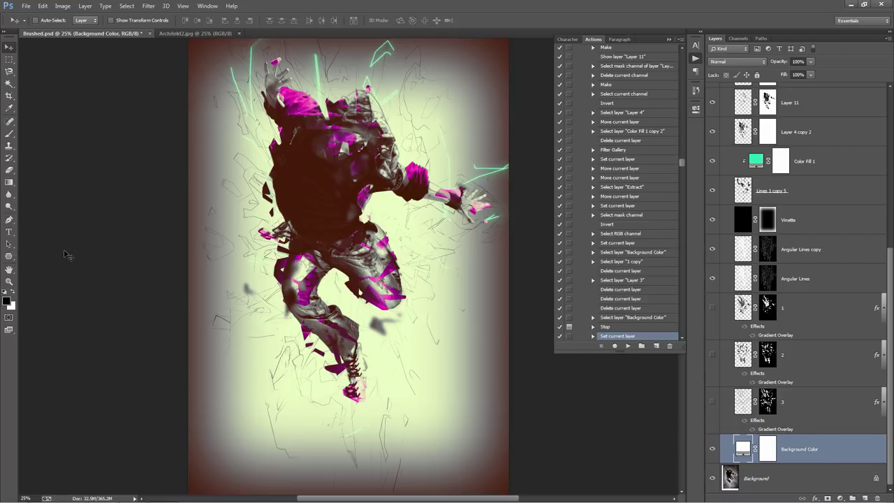
Activate the Custom Shape tool, browse the shape library, and choose the solid Triangle shape
{"action": "left_click", "coordinate": [9, 257]}
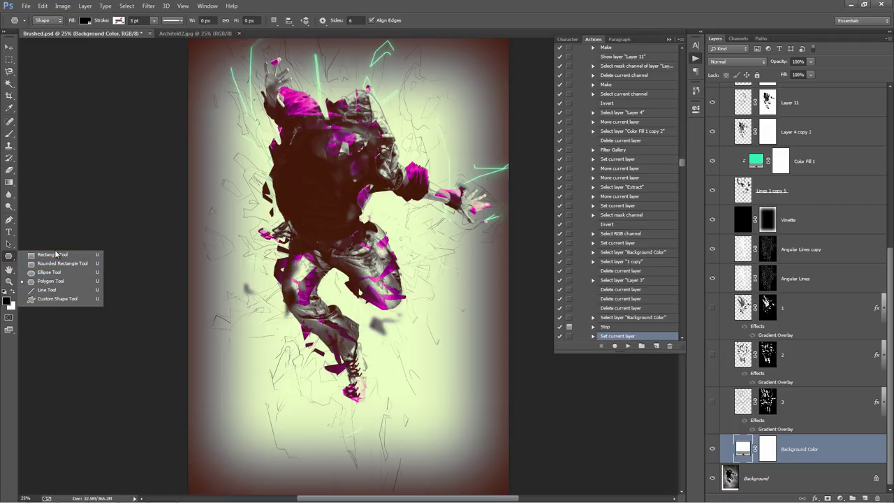
{"action": "left_click", "coordinate": [61, 299]}
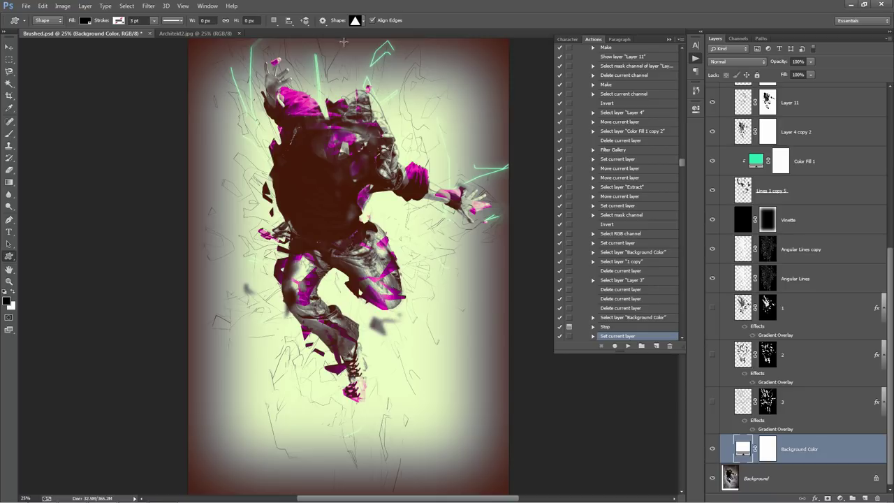
{"action": "left_click", "coordinate": [355, 21]}
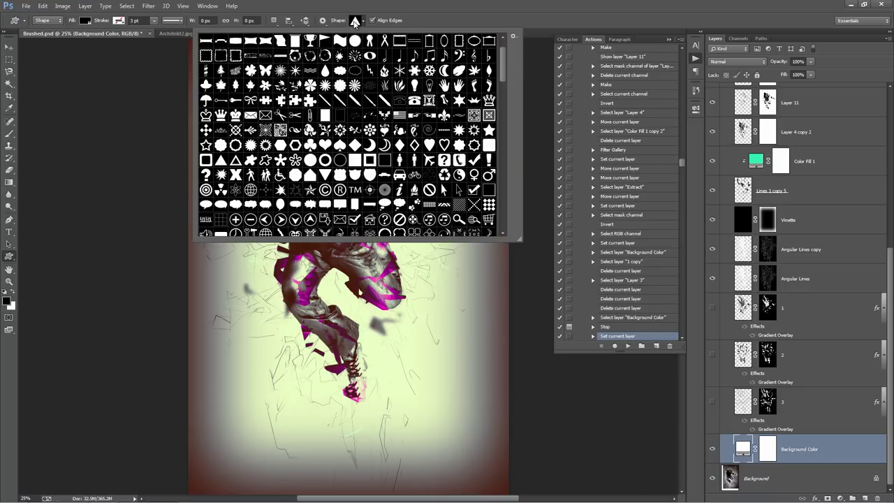
{"action": "scroll", "coordinate": [348, 127], "scroll_direction": "up", "scroll_amount": 2}
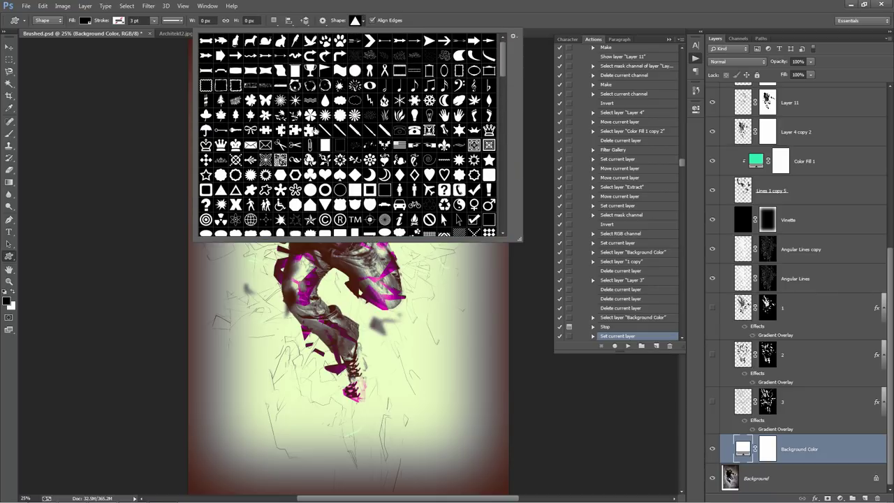
{"action": "scroll", "coordinate": [330, 132], "scroll_direction": "down", "scroll_amount": 2}
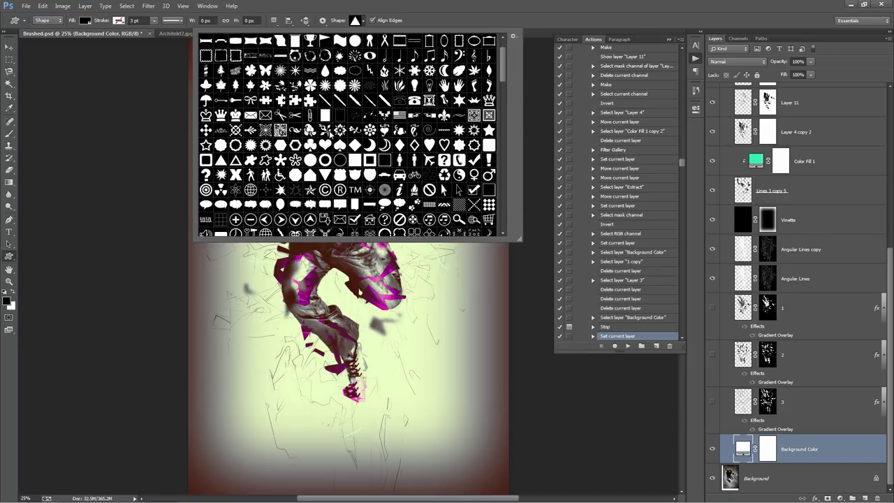
{"action": "scroll", "coordinate": [442, 85], "scroll_direction": "up", "scroll_amount": 1}
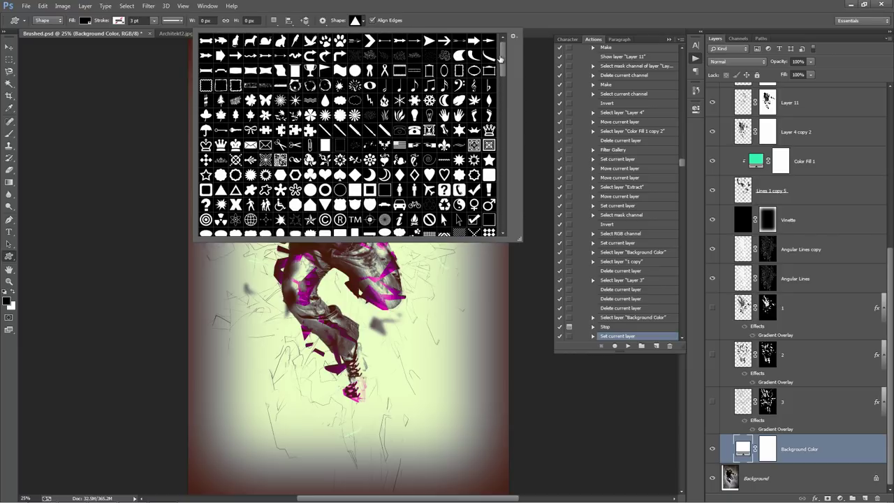
{"action": "left_click", "coordinate": [514, 36]}
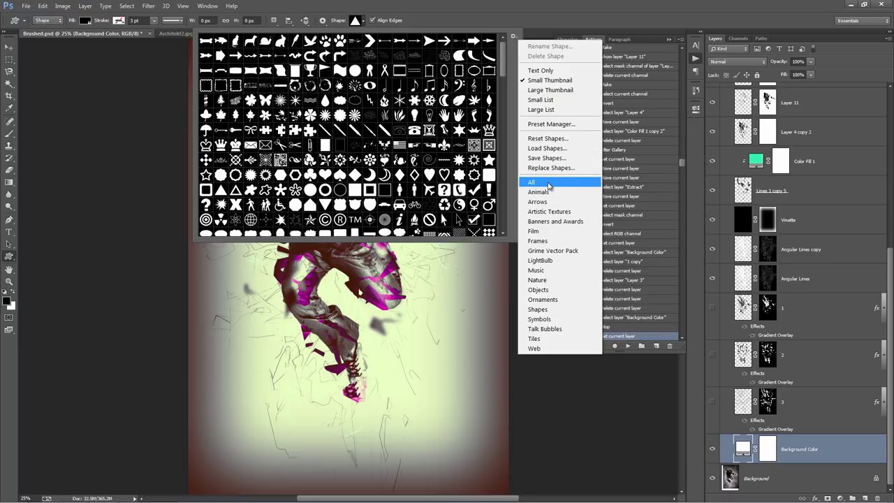
{"action": "left_click", "coordinate": [461, 94]}
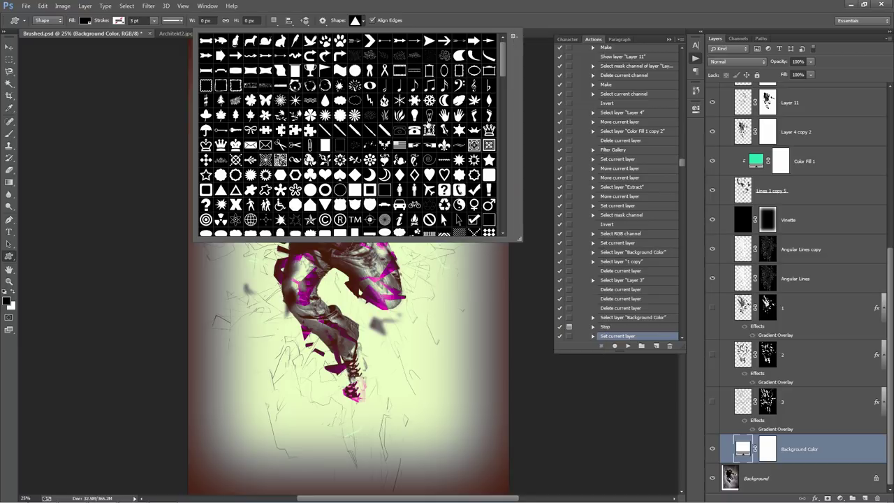
{"action": "left_click", "coordinate": [386, 143]}
{"action": "scroll", "coordinate": [394, 147], "scroll_direction": "down", "scroll_amount": 1}
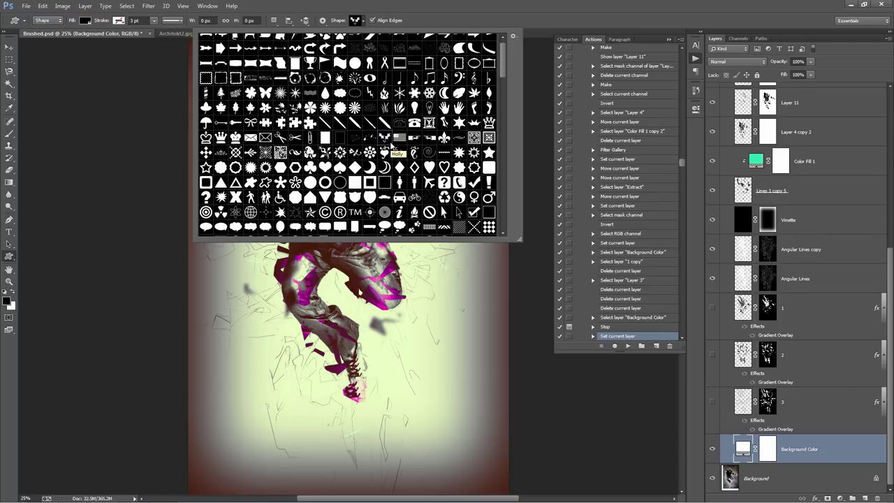
{"action": "scroll", "coordinate": [391, 144], "scroll_direction": "down", "scroll_amount": 1}
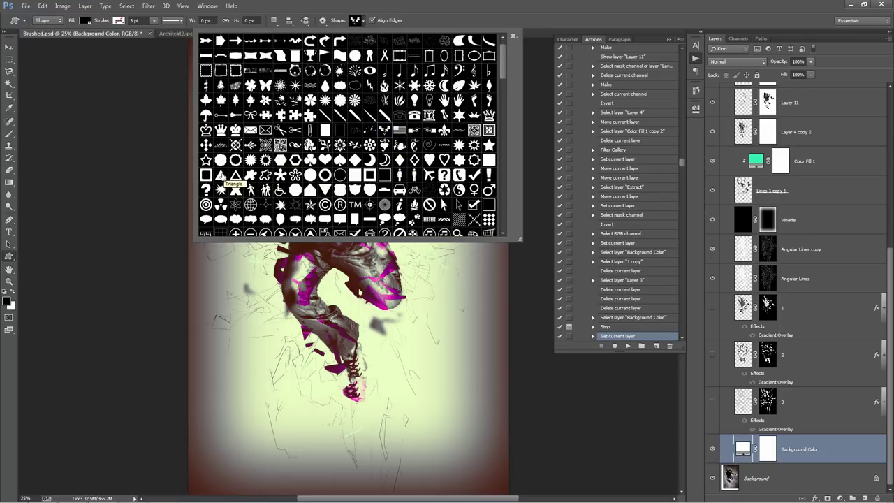
{"action": "double_click", "coordinate": [221, 175]}
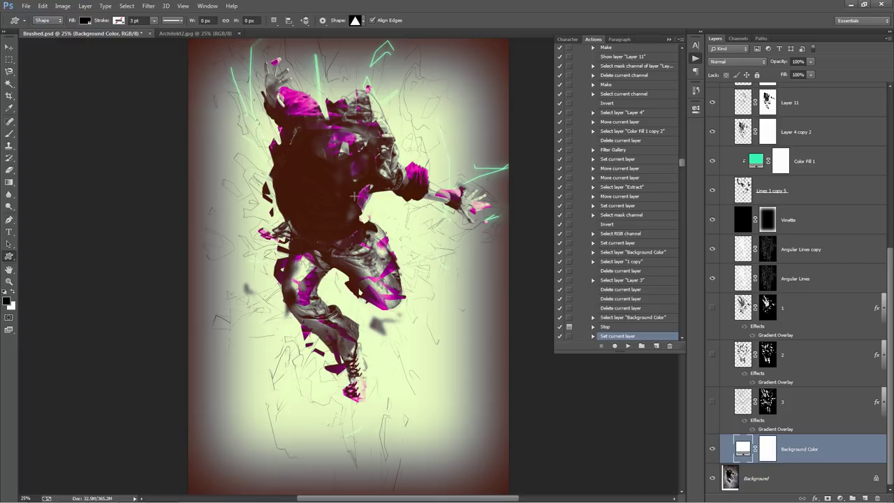
Draw a triangle behind the man's torso and move it slightly upward
{"action": "left_click_drag", "start_coordinate": [326, 201], "coordinate": [403, 257]}
{"action": "key", "text": "v"}
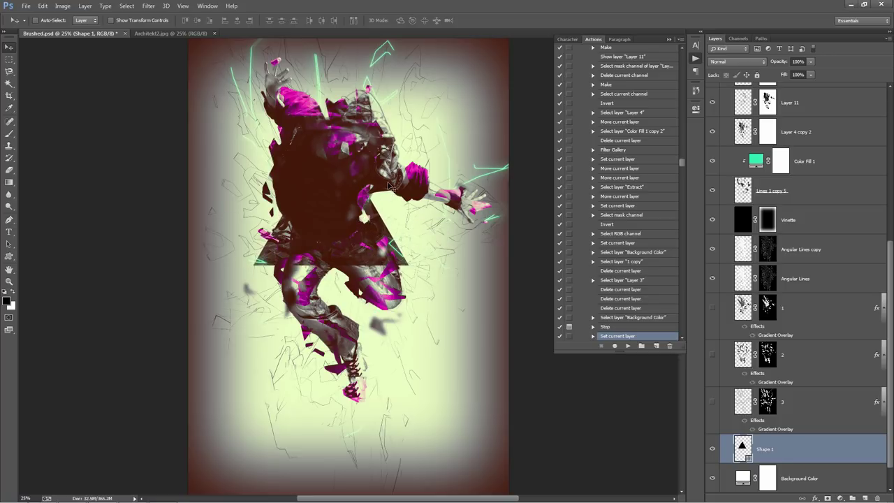
{"action": "left_click_drag", "start_coordinate": [367, 209], "coordinate": [364, 201]}
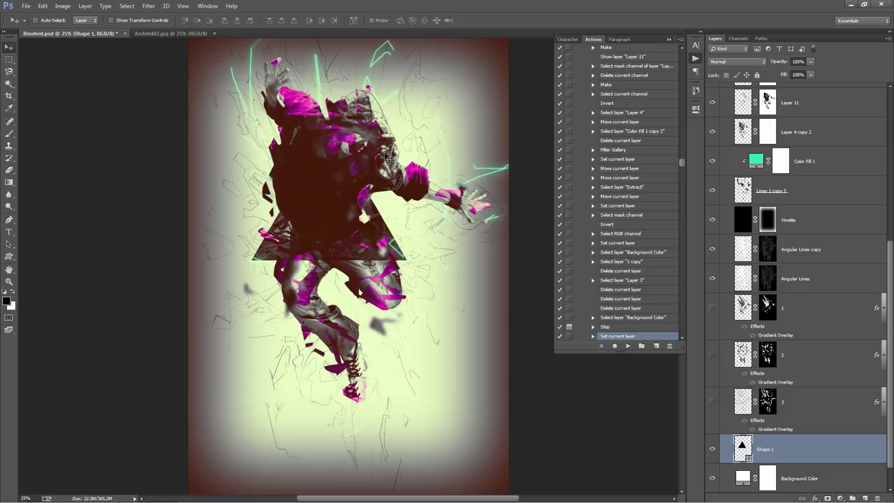
Try enlarging the triangle until it spans nearly the full canvas width
{"action": "key", "text": "ctrl+t"}
{"action": "left_click_drag", "start_coordinate": [403, 129], "coordinate": [491, 66]}
{"action": "key", "text": "Return"}
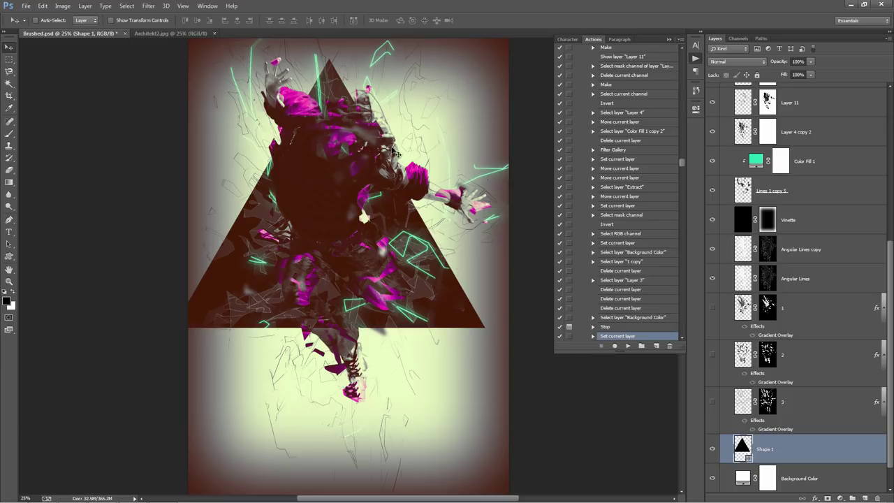
{"action": "key", "text": "ctrl+z"}
Scale the triangle to about 112% and reposition it behind the man's torso
{"action": "key", "text": "ctrl+t"}
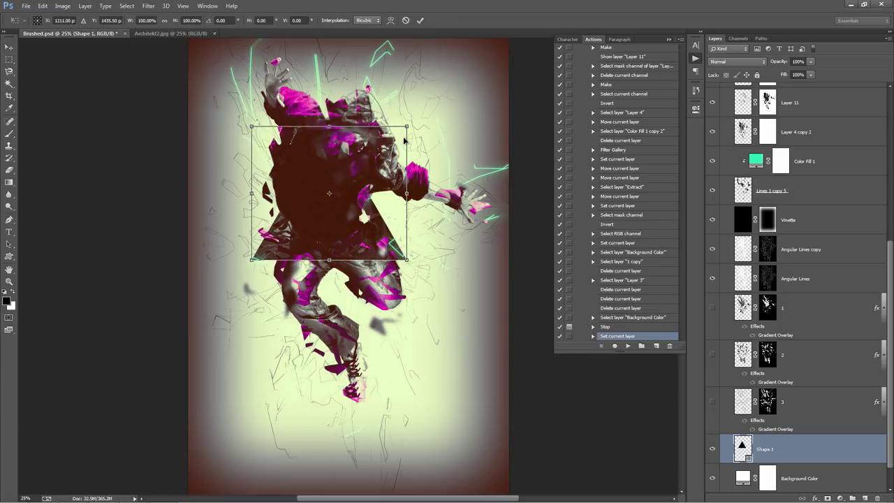
{"action": "mouse_move", "coordinate": [408, 126]}
{"action": "left_mouse_down"}
{"action": "mouse_move", "coordinate": [355, 196]}
{"action": "mouse_move", "coordinate": [413, 110]}
{"action": "left_mouse_up"}
{"action": "left_click_drag", "start_coordinate": [379, 152], "coordinate": [386, 150]}
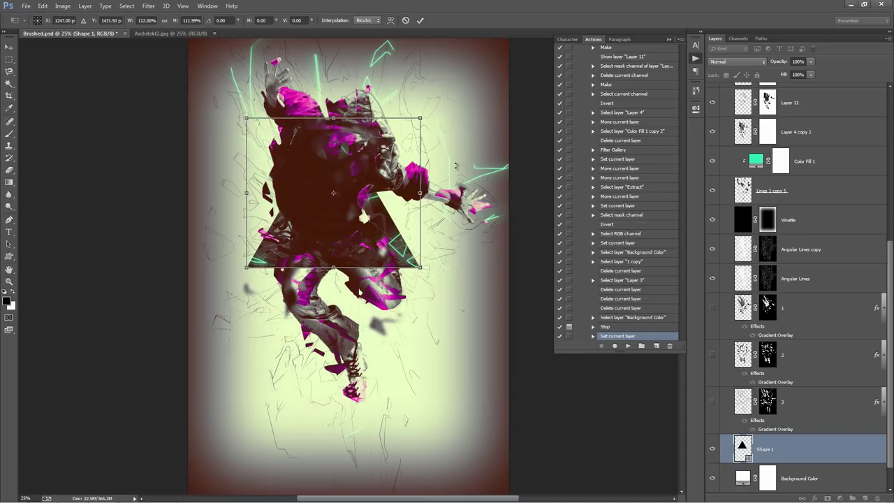
{"action": "left_click_drag", "start_coordinate": [455, 166], "coordinate": [392, 183]}
{"action": "key", "text": "Return"}
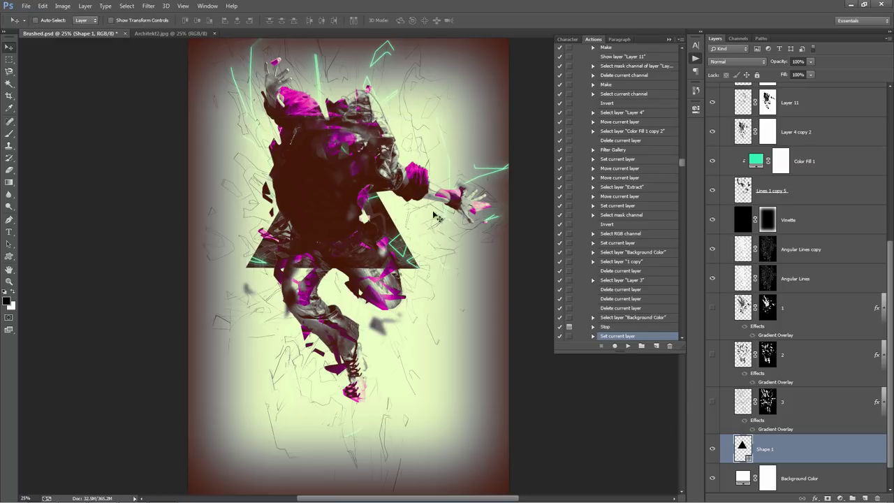
Resume the Architekt 2 action from the shape pause to complete the effect
{"action": "left_click", "coordinate": [627, 347]}
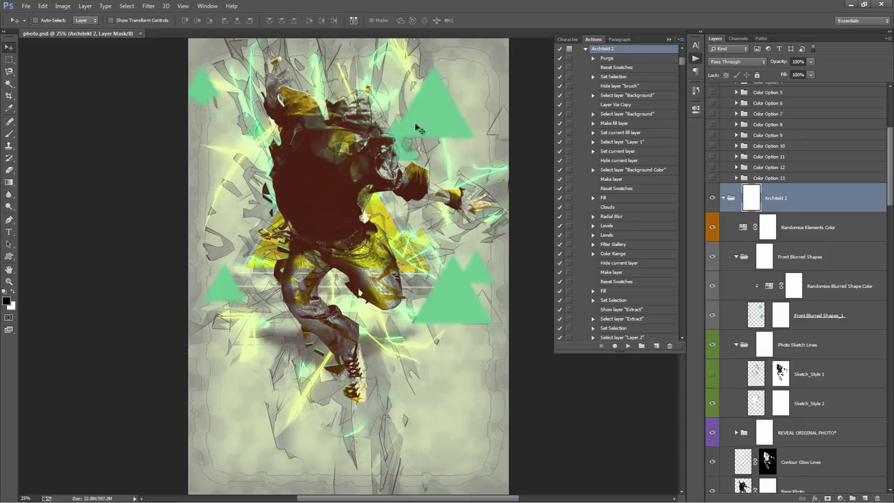
{"action": "scroll", "coordinate": [604, 170], "scroll_direction": "up", "scroll_amount": 1}
{"action": "scroll", "coordinate": [603, 170], "scroll_direction": "up", "scroll_amount": 5}
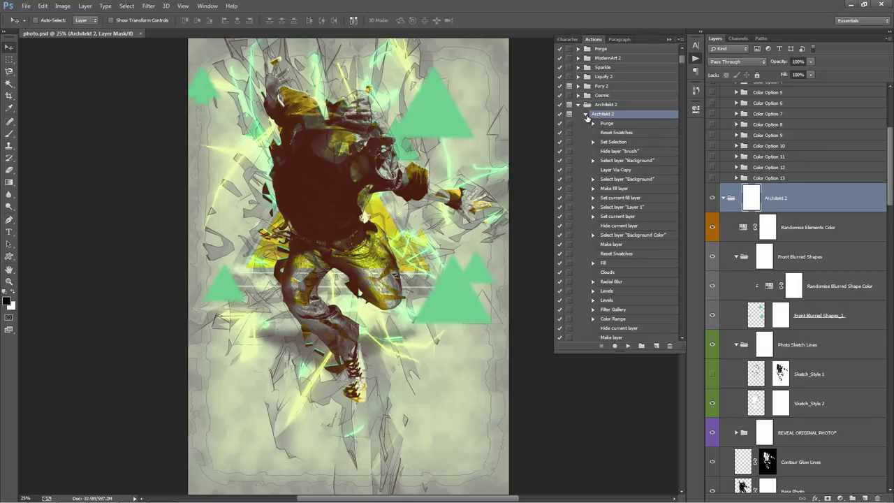
Collapse the steps of the Architekt 2 action and its set, and put the actions list away
{"action": "left_click", "coordinate": [586, 121]}
{"action": "left_click", "coordinate": [579, 226]}
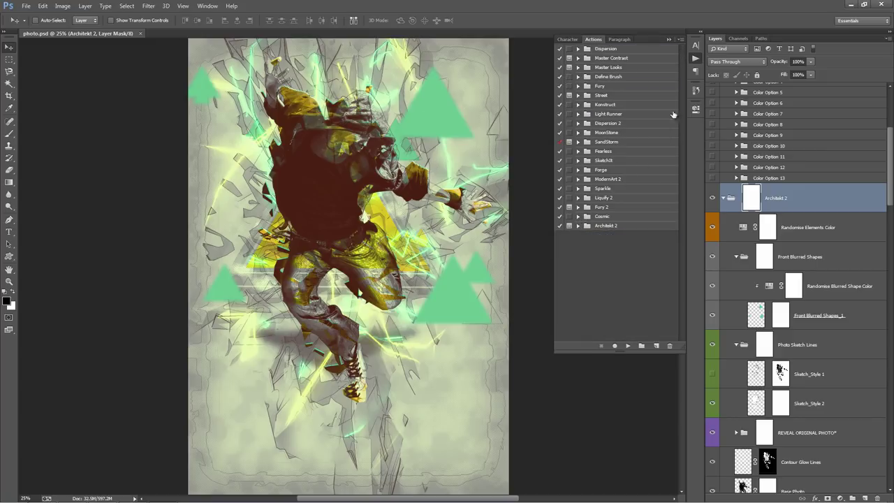
{"action": "left_click", "coordinate": [668, 44]}
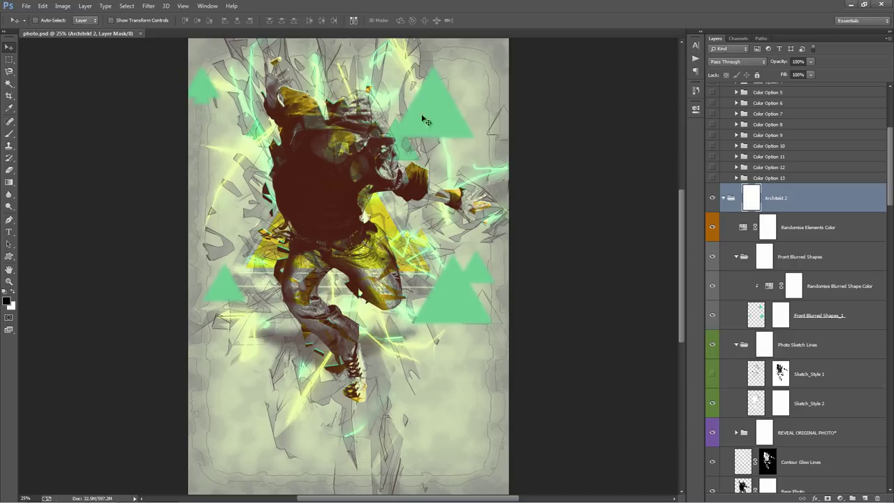
Look through the generated layers, and collapse the Adjustments and Architekt 2 groups in the layer stack
{"action": "scroll", "coordinate": [740, 249], "scroll_direction": "up", "scroll_amount": 3}
{"action": "scroll", "coordinate": [740, 249], "scroll_direction": "up", "scroll_amount": 6}
{"action": "scroll", "coordinate": [740, 249], "scroll_direction": "down", "scroll_amount": 6}
{"action": "scroll", "coordinate": [739, 246], "scroll_direction": "down", "scroll_amount": 5}
{"action": "mouse_move", "coordinate": [890, 158]}
{"action": "left_mouse_down"}
{"action": "mouse_move", "coordinate": [890, 479]}
{"action": "mouse_move", "coordinate": [889, 159]}
{"action": "mouse_move", "coordinate": [892, 180]}
{"action": "left_mouse_up"}
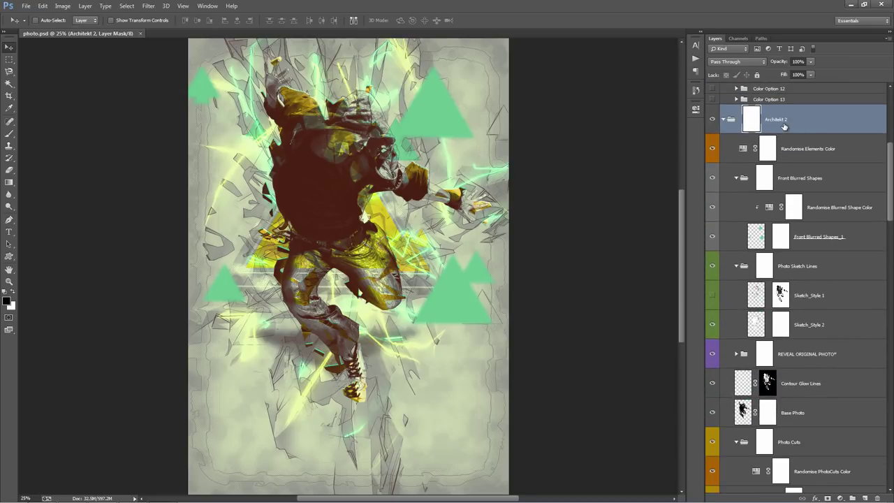
{"action": "left_click", "coordinate": [725, 121]}
{"action": "left_click", "coordinate": [724, 155]}
{"action": "left_click", "coordinate": [724, 154]}
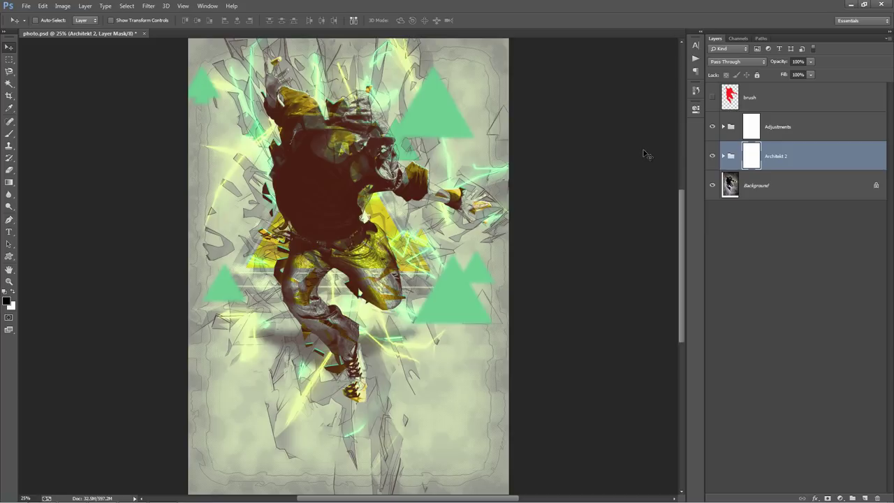
Show the brush layer and try deleting the Adjustments and Architekt 2 groups
{"action": "left_click", "coordinate": [712, 99]}
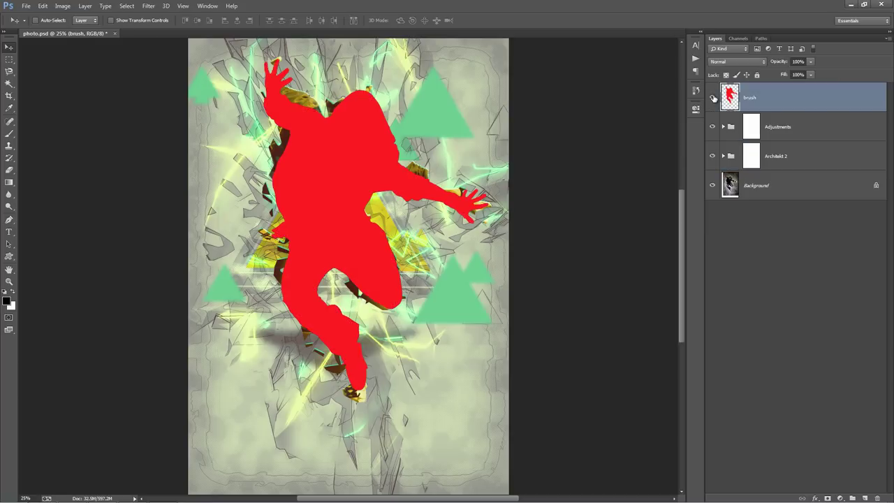
{"action": "left_click", "coordinate": [714, 98]}
{"action": "left_click", "coordinate": [714, 98]}
{"action": "left_click", "coordinate": [799, 127]}
{"action": "left_click", "coordinate": [798, 150], "text": "shift"}
{"action": "key", "text": "Delete"}
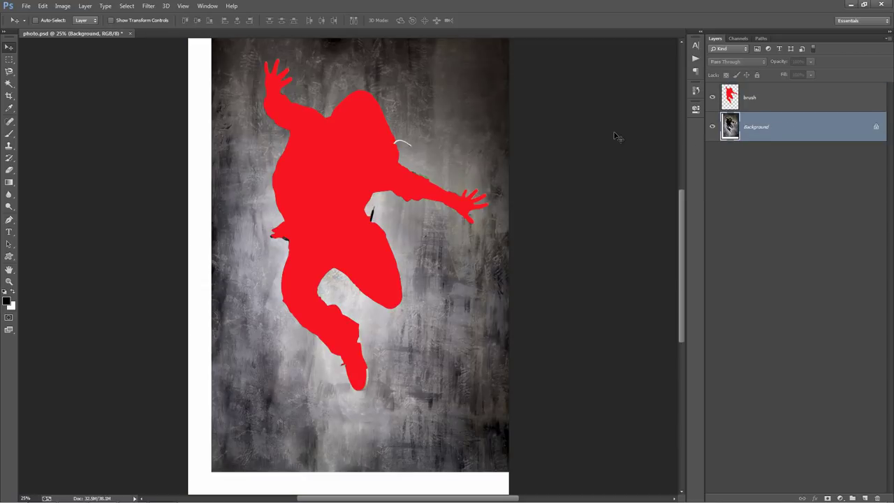
Undo the deletion of the two groups and hide the brush layer
{"action": "key", "text": "ctrl+z"}
{"action": "left_click", "coordinate": [730, 102]}
{"action": "left_click", "coordinate": [712, 98]}
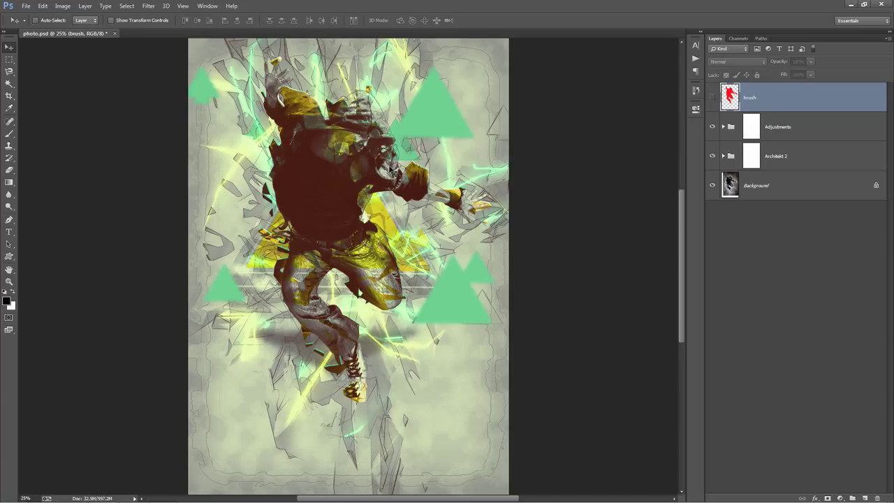
Expand the Architekt 2 and REVEAL ORIGINAL PHOTO* groups, and select the mask of the ORIGINAL PHOTO (Brush Mask) layer
{"action": "left_click", "coordinate": [797, 160]}
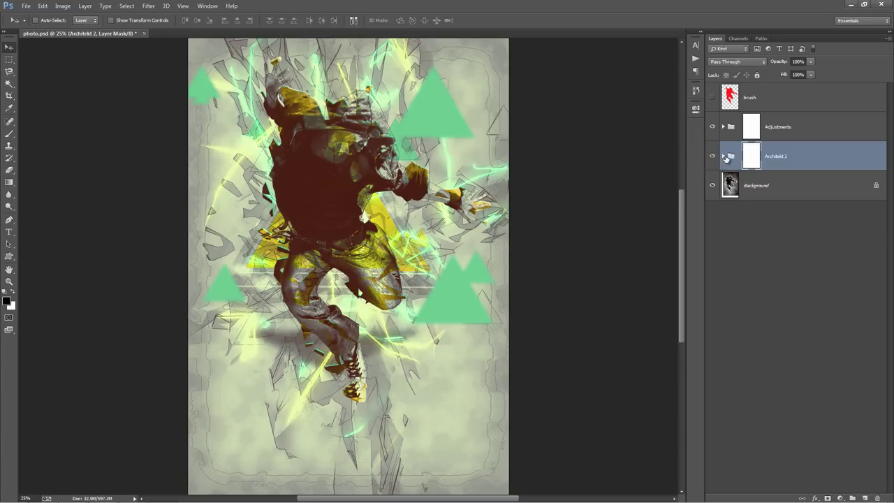
{"action": "left_click", "coordinate": [723, 156]}
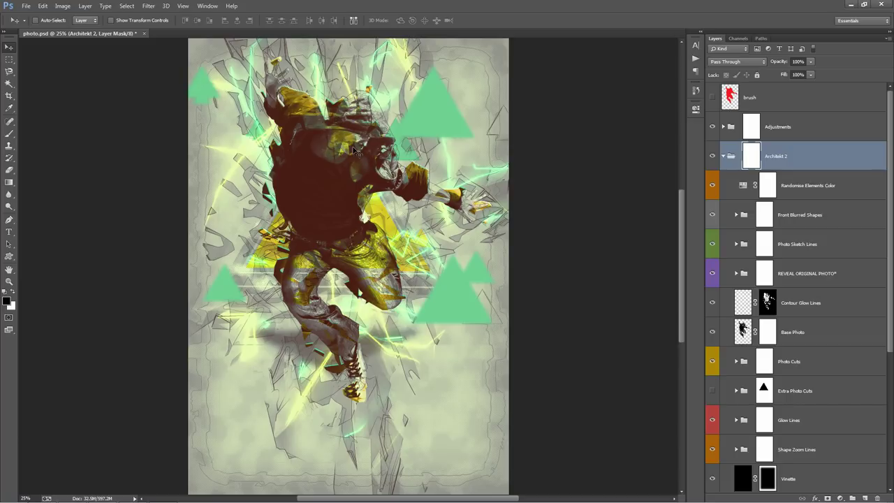
{"action": "left_click", "coordinate": [722, 156]}
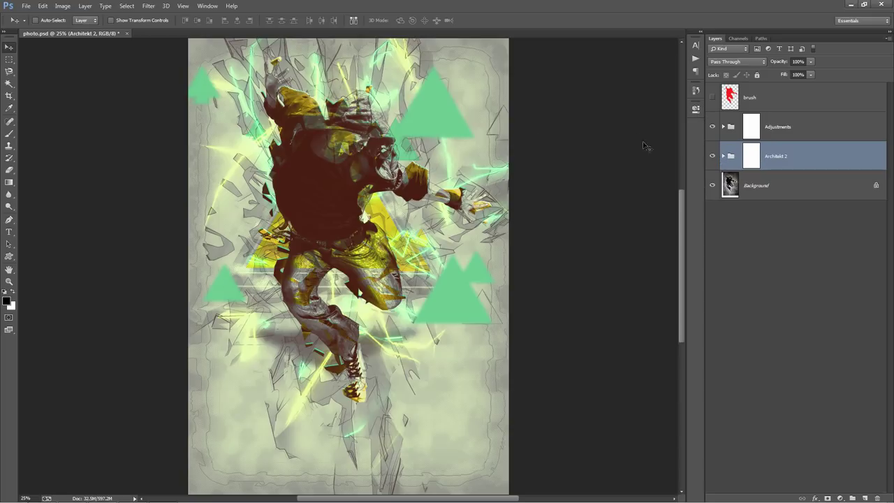
{"action": "left_click", "coordinate": [722, 156]}
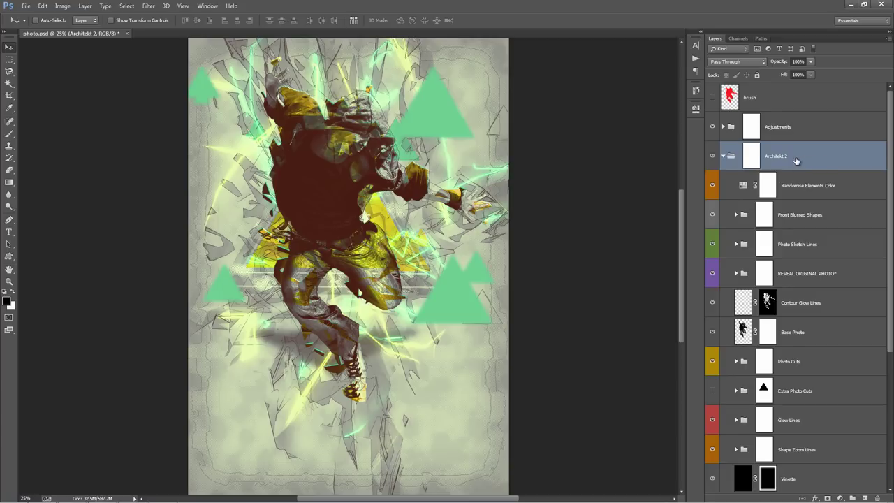
{"action": "scroll", "coordinate": [797, 164], "scroll_direction": "down", "scroll_amount": 2}
{"action": "left_click", "coordinate": [799, 215]}
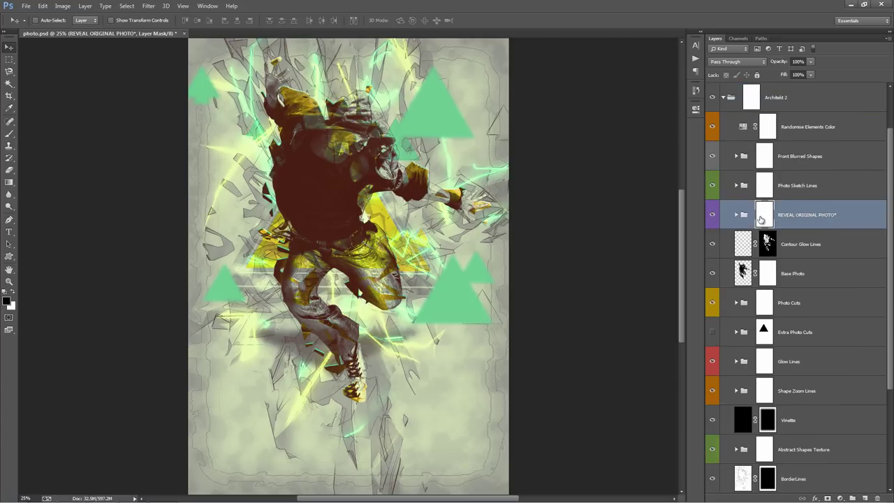
{"action": "left_click", "coordinate": [736, 215]}
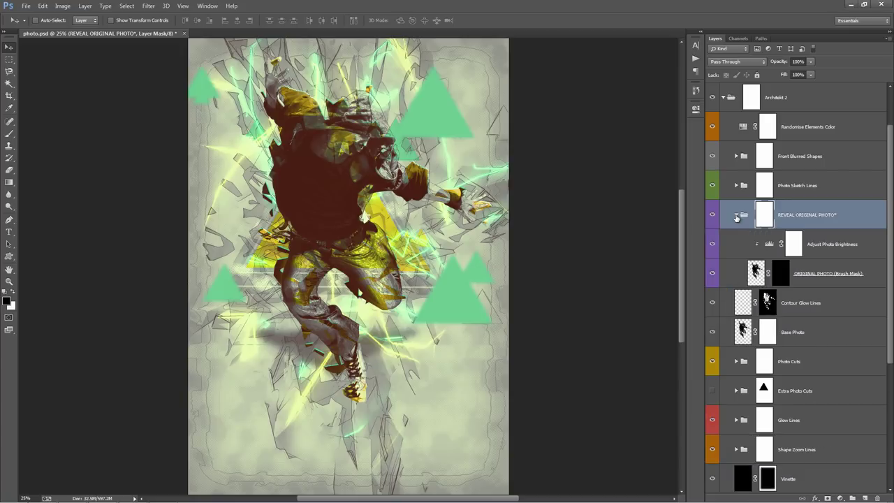
{"action": "left_click", "coordinate": [802, 276]}
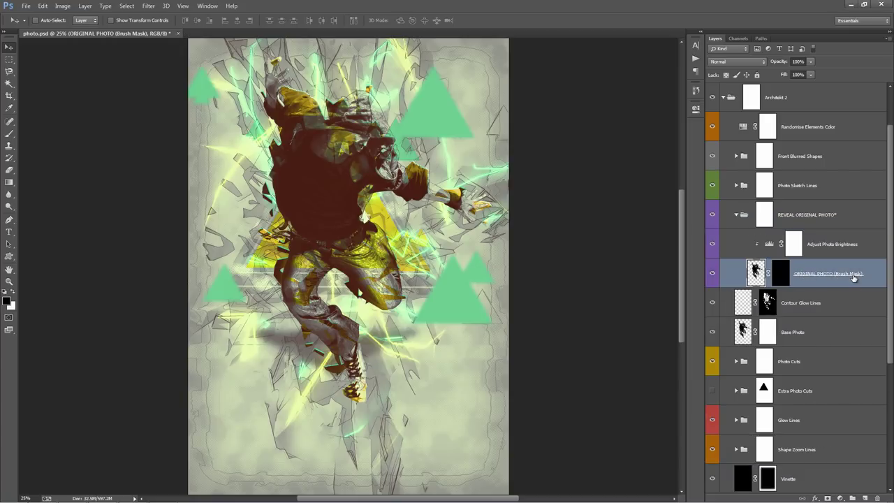
{"action": "left_click", "coordinate": [779, 276]}
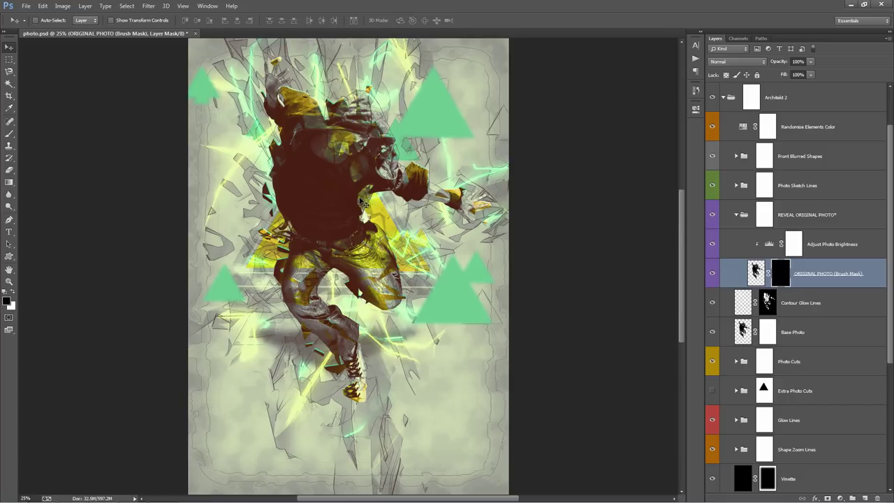
Paint white with a 300 px brush on the ORIGINAL PHOTO mask over the man's face to reveal the original photo
{"action": "key", "text": "b"}
{"action": "left_click", "coordinate": [14, 293]}
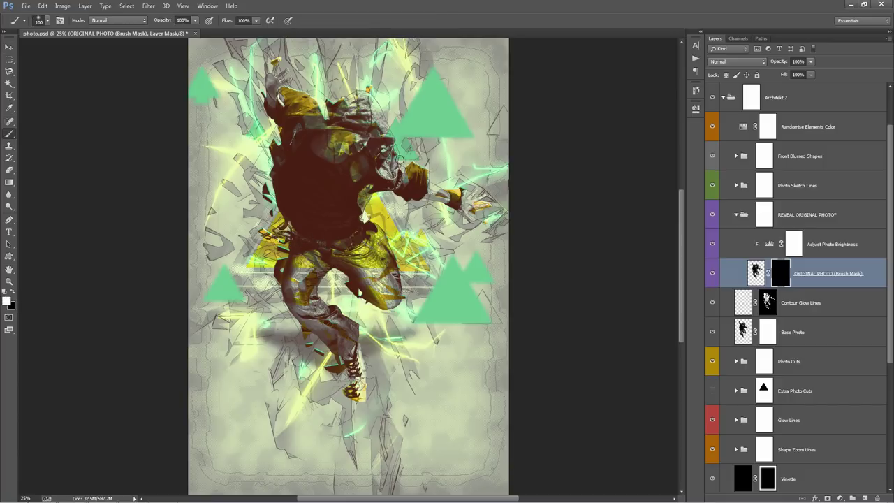
{"action": "key", "text": "bracketright"}
{"action": "key", "text": "bracketright"}
{"action": "key", "text": "bracketright"}
{"action": "key", "text": "bracketright"}
{"action": "key", "text": "bracketright"}
{"action": "mouse_move", "coordinate": [324, 168]}
{"action": "left_mouse_down"}
{"action": "mouse_move", "coordinate": [357, 129]}
{"action": "mouse_move", "coordinate": [352, 149]}
{"action": "mouse_move", "coordinate": [341, 153]}
{"action": "mouse_move", "coordinate": [355, 123]}
{"action": "mouse_move", "coordinate": [328, 150]}
{"action": "mouse_move", "coordinate": [360, 123]}
{"action": "mouse_move", "coordinate": [357, 149]}
{"action": "left_mouse_up"}
Try revealing the original photo over the man's arms and legs by painting white on the mask
{"action": "mouse_move", "coordinate": [489, 210]}
{"action": "left_mouse_down"}
{"action": "mouse_move", "coordinate": [367, 209]}
{"action": "mouse_move", "coordinate": [453, 316]}
{"action": "mouse_move", "coordinate": [339, 352]}
{"action": "mouse_move", "coordinate": [356, 384]}
{"action": "left_mouse_up"}
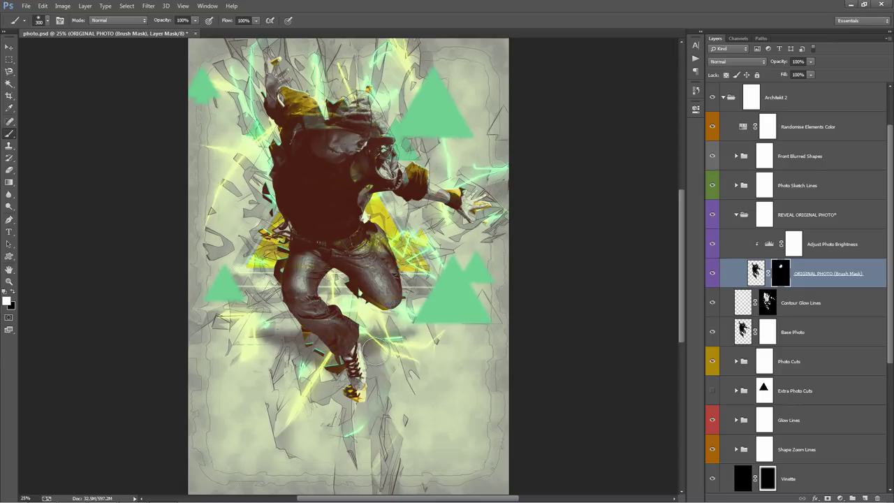
{"action": "mouse_move", "coordinate": [487, 217]}
{"action": "left_mouse_down"}
{"action": "mouse_move", "coordinate": [387, 171]}
{"action": "mouse_move", "coordinate": [489, 195]}
{"action": "mouse_move", "coordinate": [419, 182]}
{"action": "left_mouse_up"}
{"action": "mouse_move", "coordinate": [280, 84]}
{"action": "left_mouse_down"}
{"action": "mouse_move", "coordinate": [323, 103]}
{"action": "mouse_move", "coordinate": [251, 65]}
{"action": "mouse_move", "coordinate": [362, 133]}
{"action": "mouse_move", "coordinate": [376, 130]}
{"action": "mouse_move", "coordinate": [386, 149]}
{"action": "mouse_move", "coordinate": [344, 144]}
{"action": "mouse_move", "coordinate": [279, 97]}
{"action": "mouse_move", "coordinate": [326, 119]}
{"action": "mouse_move", "coordinate": [356, 145]}
{"action": "left_mouse_up"}
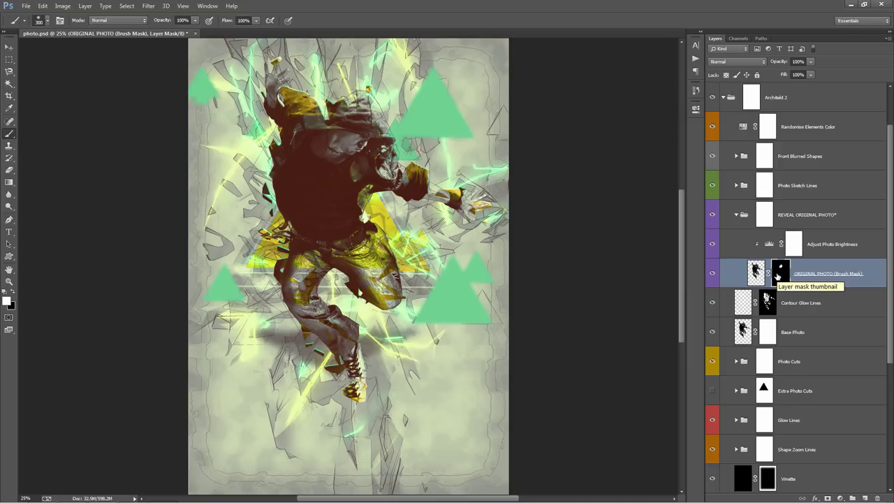
Brighten the revealed face by setting the white input level of the Adjust Photo Brightness Levels layer to 183
{"action": "left_click", "coordinate": [794, 246]}
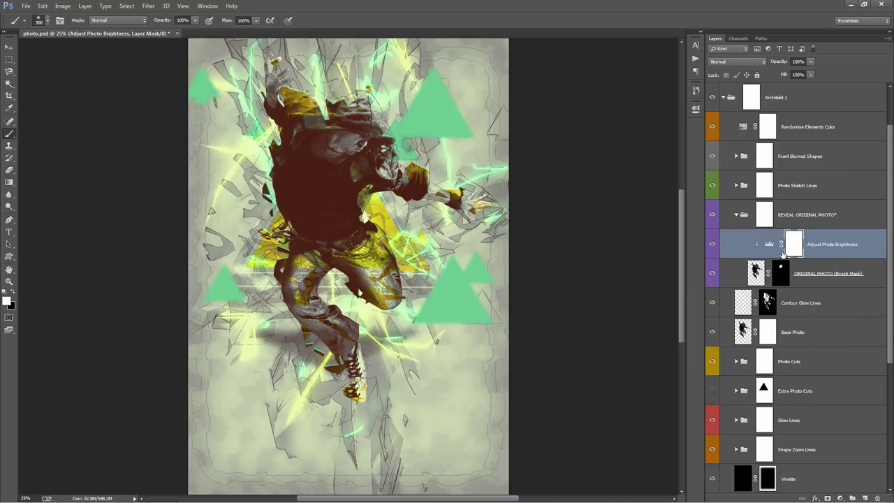
{"action": "double_click", "coordinate": [769, 245]}
{"action": "left_click_drag", "start_coordinate": [672, 204], "coordinate": [646, 204]}
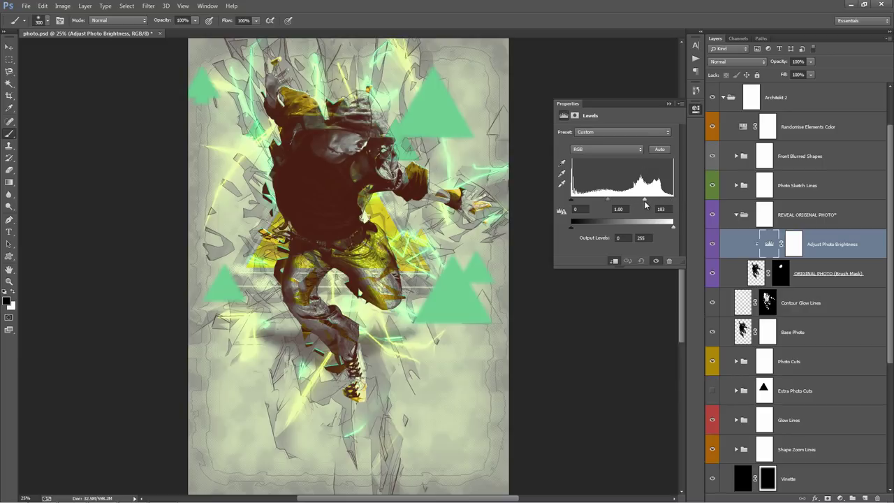
{"action": "left_click", "coordinate": [668, 104]}
Collapse the REVEAL ORIGINAL PHOTO* group, and paint black on the Photo Sketch Lines group mask over the man's face
{"action": "key", "text": "z"}
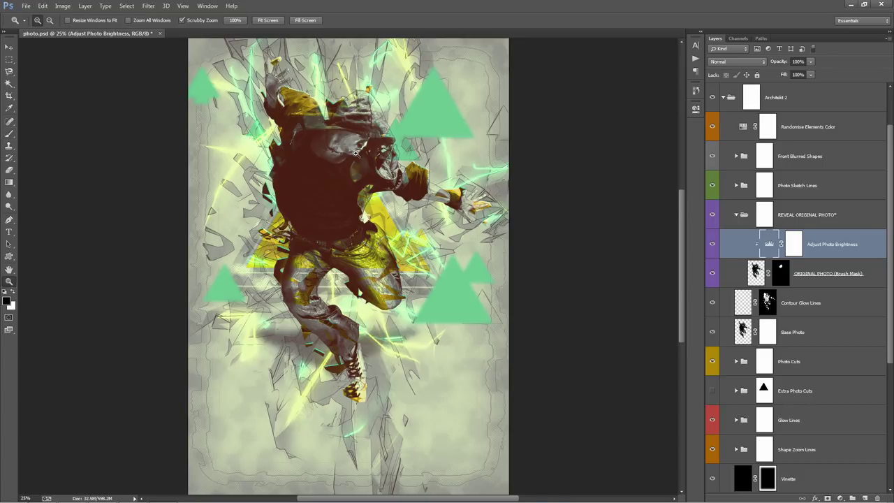
{"action": "left_click", "coordinate": [355, 152]}
{"action": "key", "text": "v"}
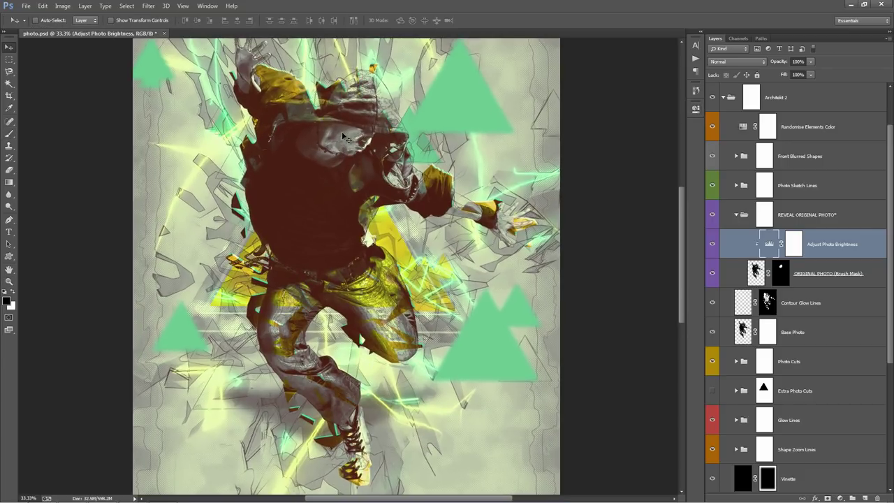
{"action": "scroll", "coordinate": [341, 162], "scroll_direction": "up", "scroll_amount": 2}
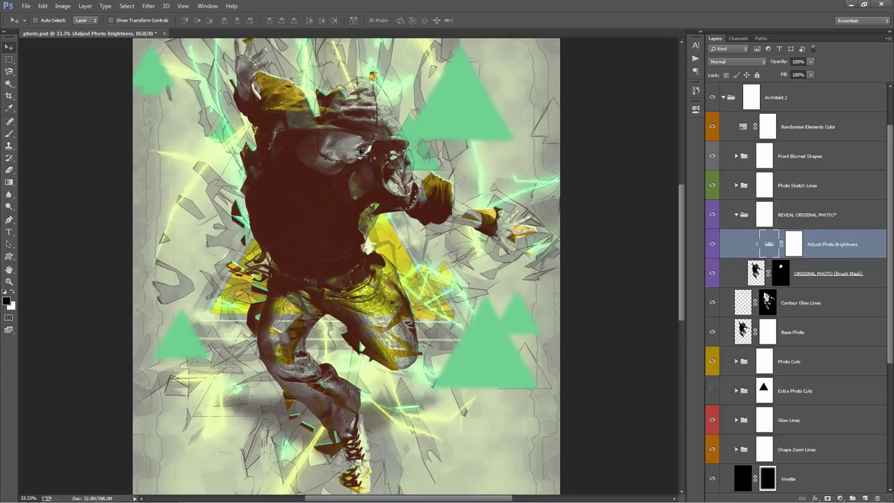
{"action": "left_click", "coordinate": [737, 216]}
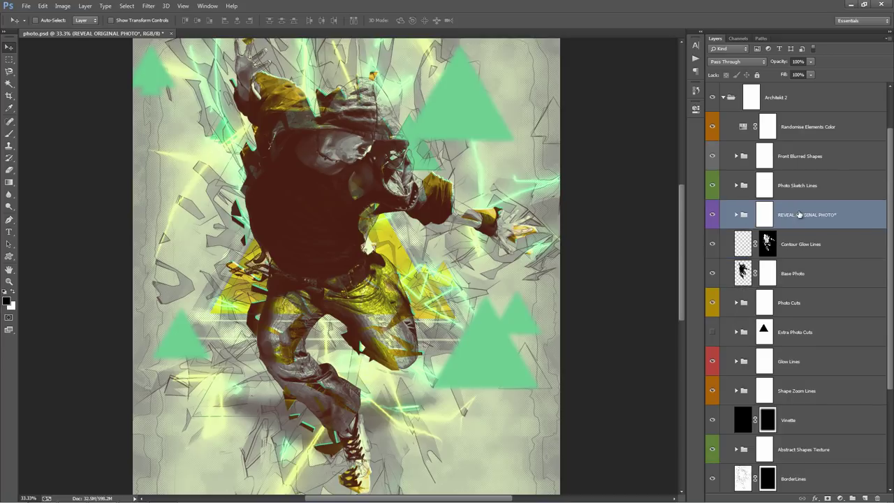
{"action": "left_click", "coordinate": [813, 195]}
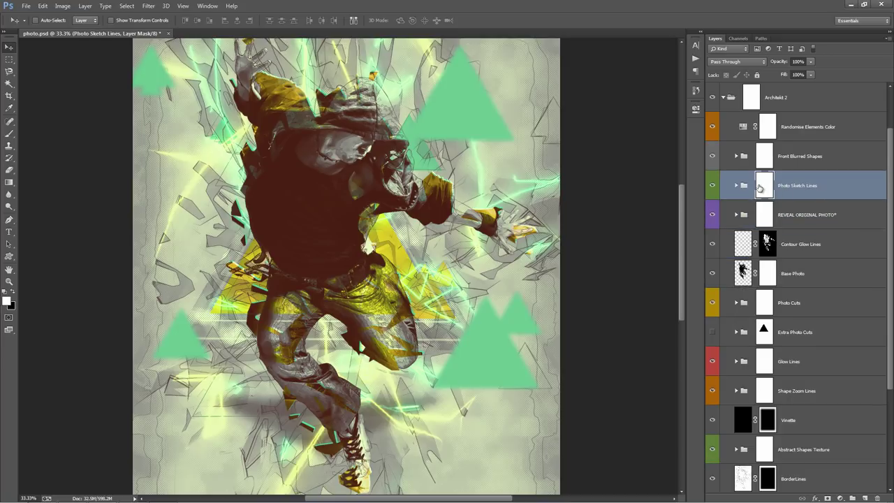
{"action": "scroll", "coordinate": [247, 227], "scroll_direction": "down", "scroll_amount": 1}
{"action": "key", "text": "b"}
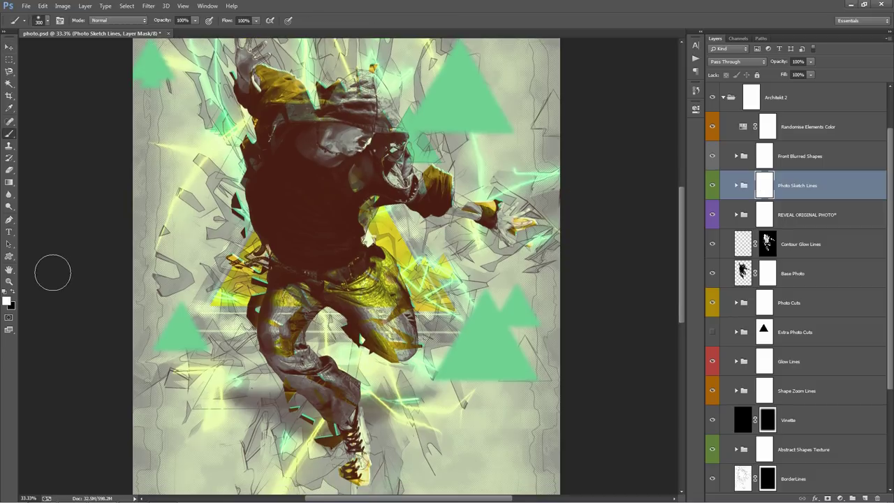
{"action": "key", "text": "x"}
{"action": "mouse_move", "coordinate": [271, 225]}
{"action": "left_mouse_down"}
{"action": "mouse_move", "coordinate": [326, 160]}
{"action": "mouse_move", "coordinate": [360, 143]}
{"action": "mouse_move", "coordinate": [351, 140]}
{"action": "mouse_move", "coordinate": [363, 149]}
{"action": "mouse_move", "coordinate": [328, 152]}
{"action": "mouse_move", "coordinate": [349, 142]}
{"action": "left_mouse_up"}
{"action": "key", "text": "v"}
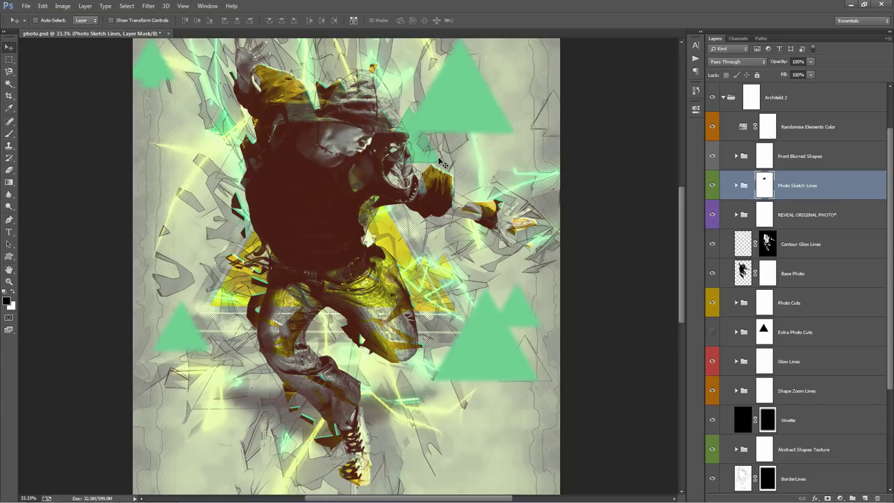
Expand the REVEAL ORIGINAL PHOTO* and Photo Sketch Lines groups, and compare the image with the ORIGINAL PHOTO mask disabled and enabled
{"action": "left_click", "coordinate": [736, 214]}
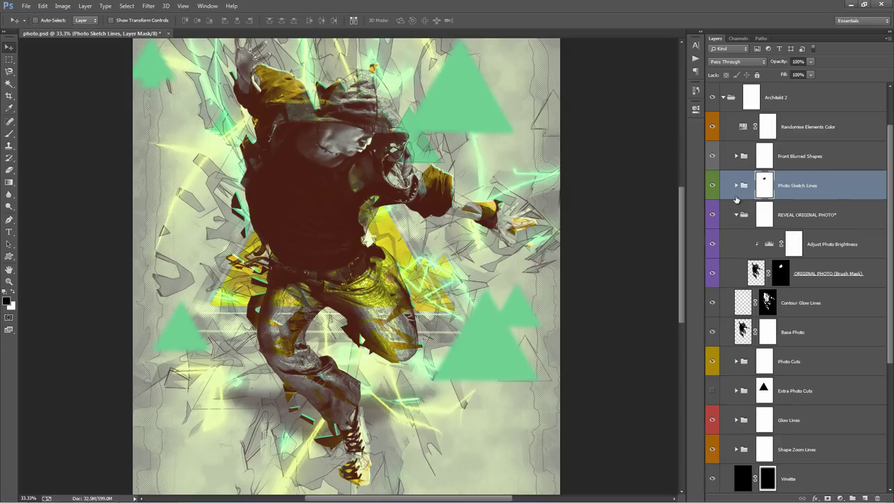
{"action": "left_click", "coordinate": [737, 186]}
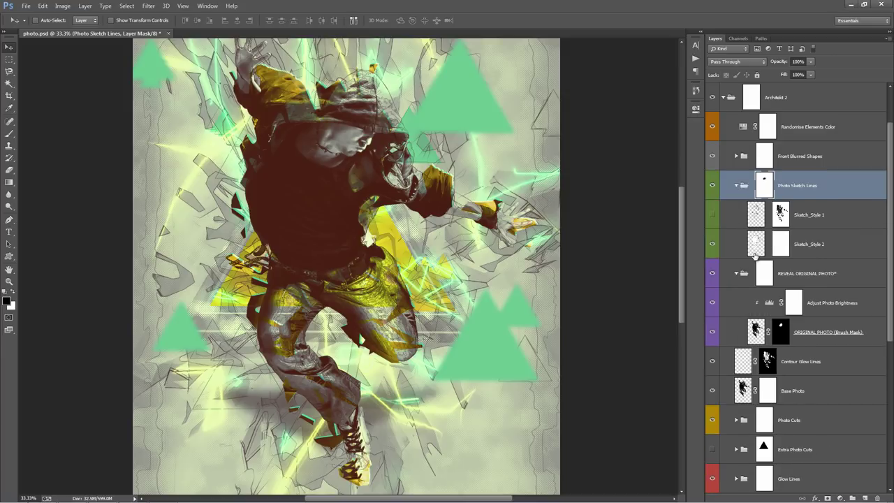
{"action": "scroll", "coordinate": [755, 256], "scroll_direction": "down", "scroll_amount": 1}
{"action": "left_click", "coordinate": [781, 302], "text": "shift"}
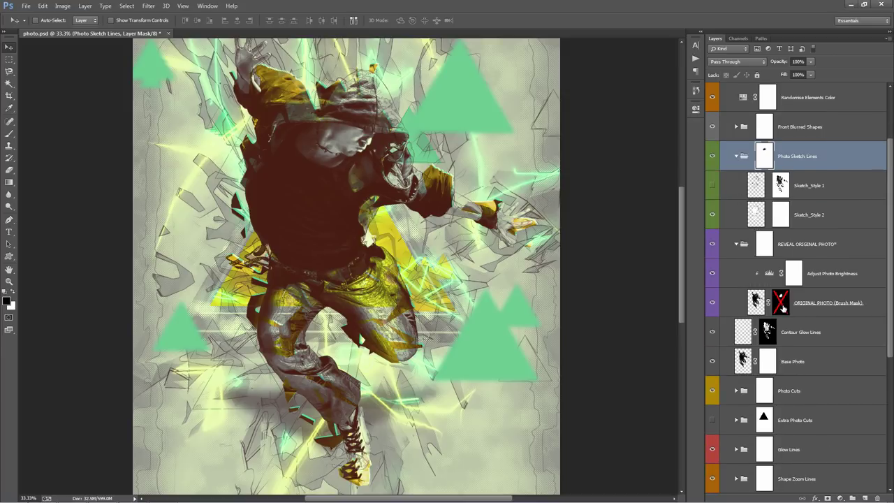
{"action": "left_click", "coordinate": [781, 302], "text": "shift"}
{"action": "left_click", "coordinate": [782, 308]}
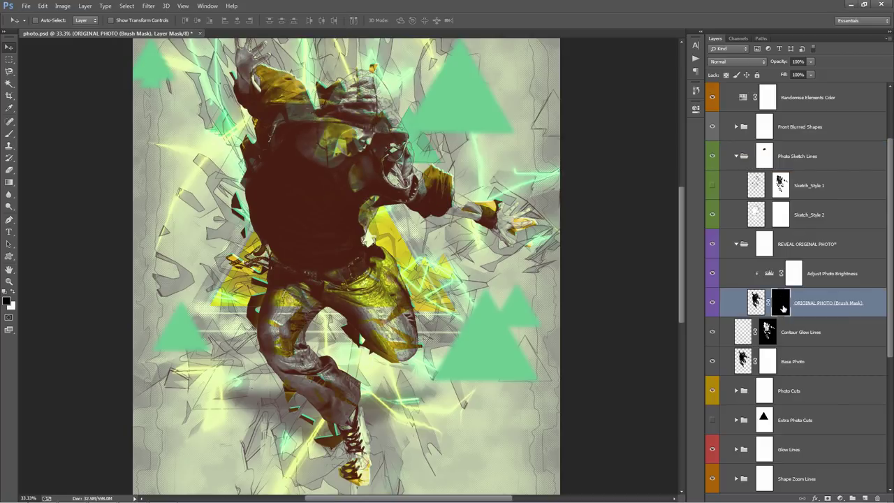
Compare the face with the Photo Sketch Lines mask and the ORIGINAL PHOTO (Brush Mask) layer each switched off and on
{"action": "left_click", "coordinate": [361, 157]}
{"action": "left_click", "coordinate": [764, 156], "text": "shift"}
{"action": "left_click", "coordinate": [763, 155], "text": "shift"}
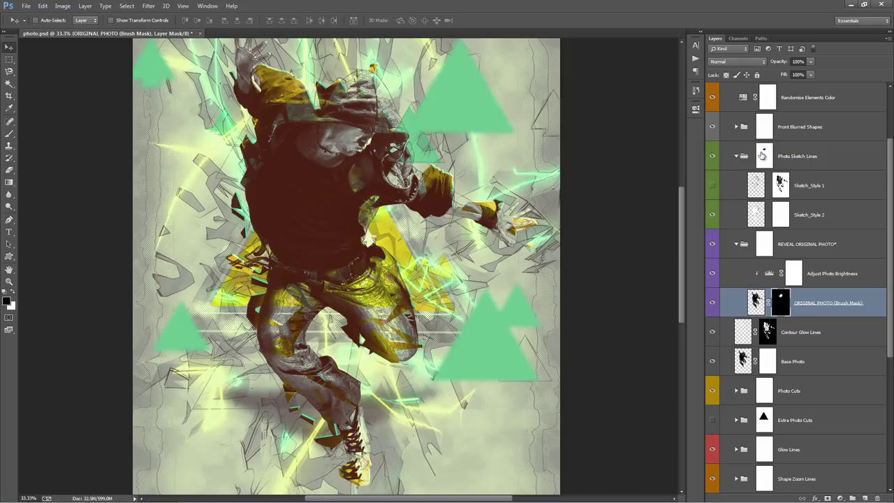
{"action": "left_click_drag", "start_coordinate": [420, 174], "coordinate": [439, 183]}
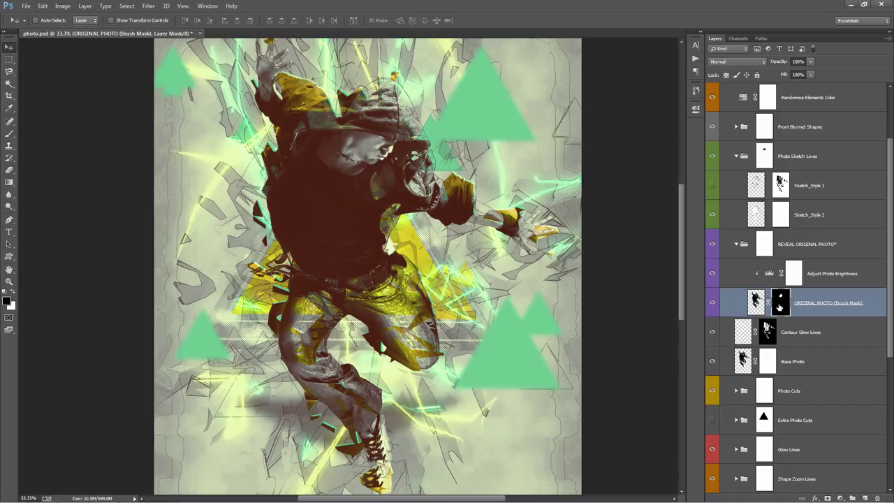
{"action": "left_click", "coordinate": [713, 303]}
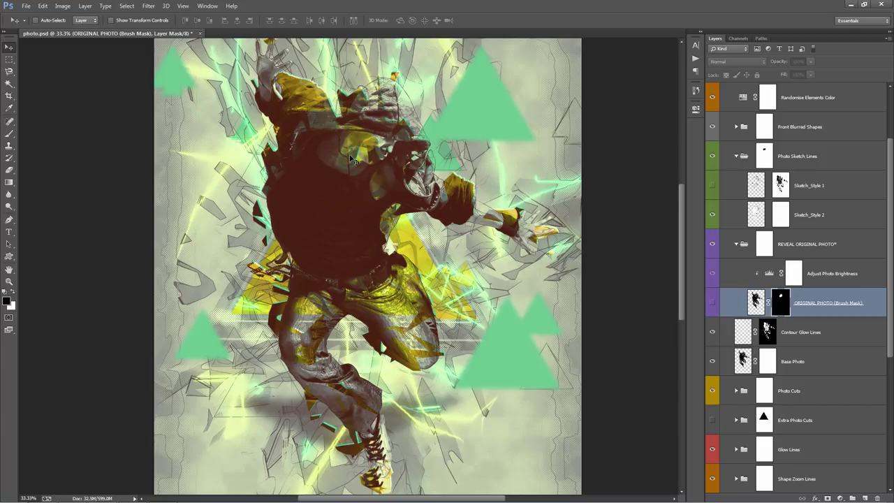
{"action": "left_click", "coordinate": [713, 304]}
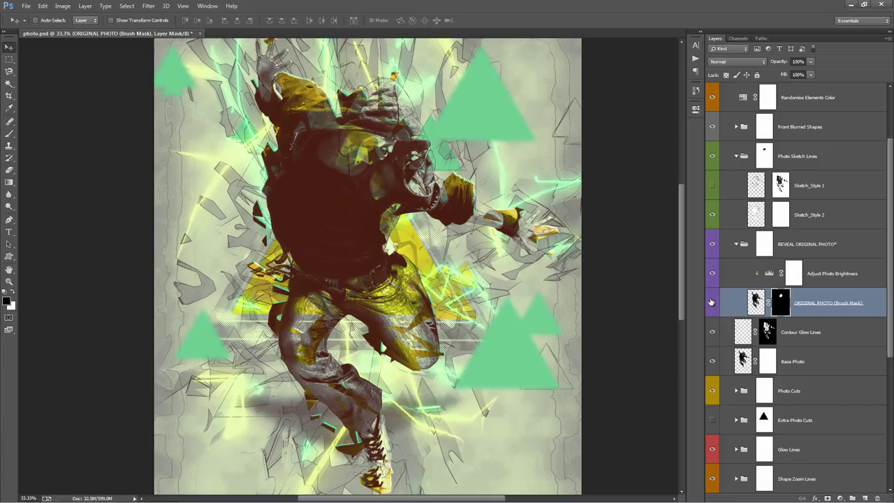
Feather the layer mask of ORIGINAL PHOTO (Brush Mask) to soften its edges, and collapse the REVEAL ORIGINAL PHOTO* group
{"action": "double_click", "coordinate": [782, 302]}
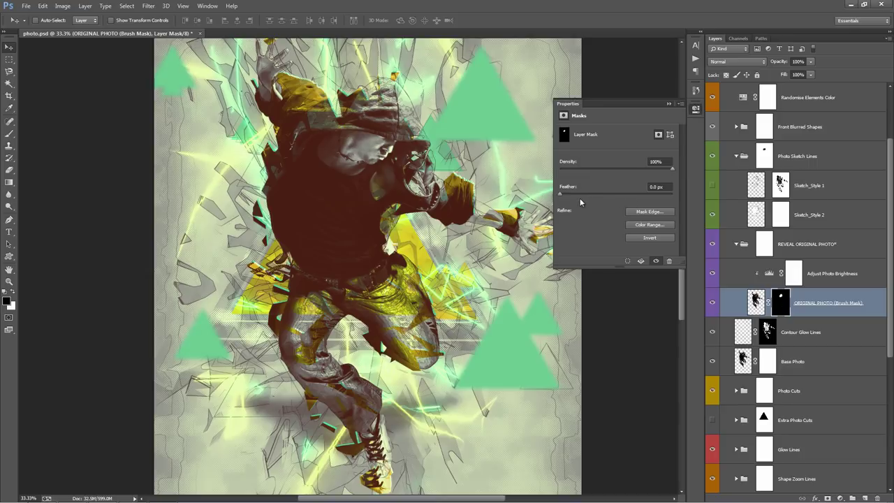
{"action": "left_click_drag", "start_coordinate": [561, 193], "coordinate": [628, 199]}
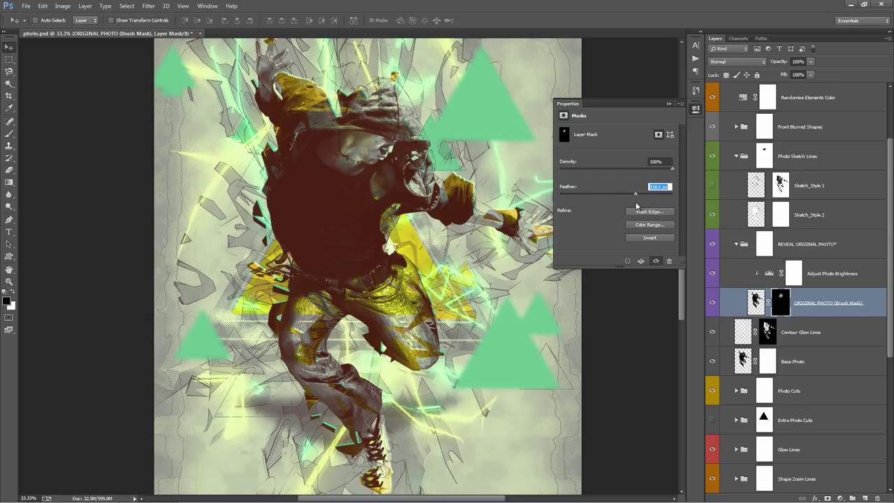
{"action": "left_click", "coordinate": [636, 191]}
{"action": "left_click_drag", "start_coordinate": [637, 194], "coordinate": [638, 200]}
{"action": "left_click", "coordinate": [669, 104]}
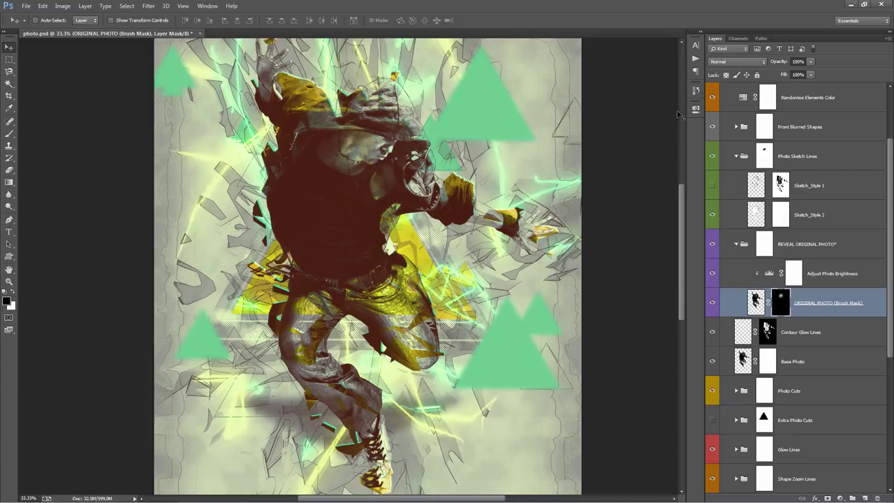
{"action": "left_click", "coordinate": [741, 244]}
{"action": "left_click", "coordinate": [737, 244]}
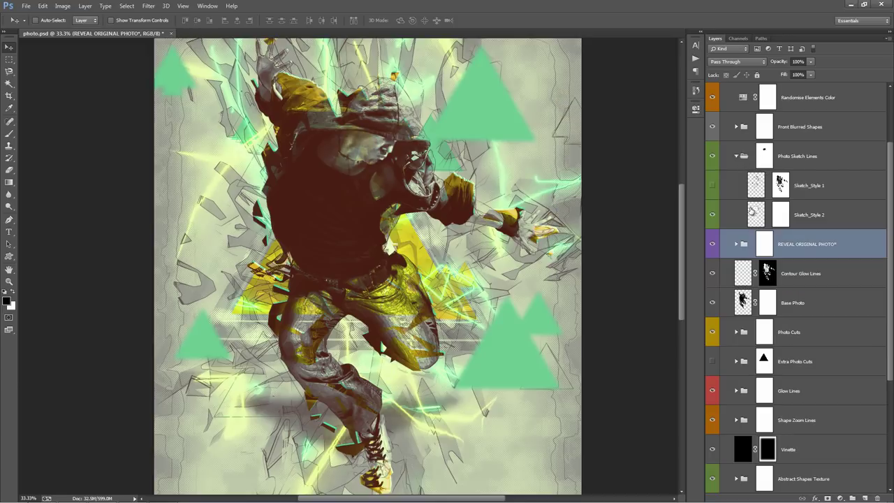
Feather the layer mask of the Photo Sketch Lines group, and collapse the group
{"action": "double_click", "coordinate": [764, 213]}
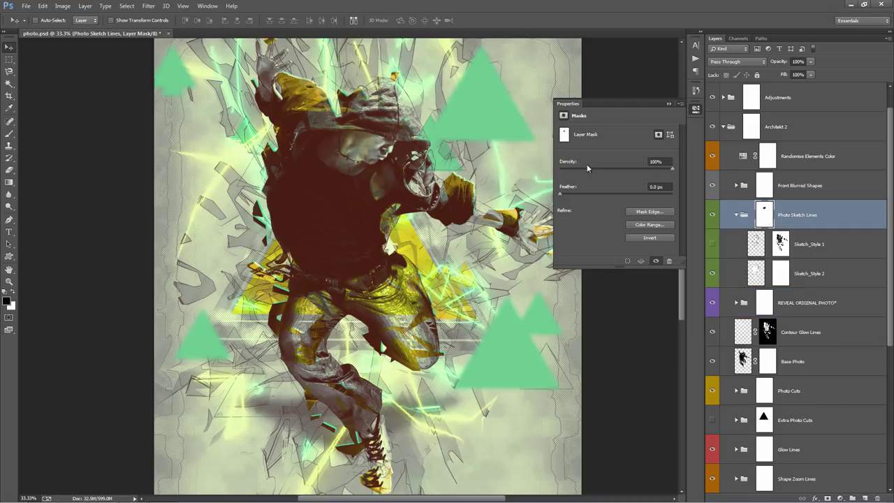
{"action": "left_click_drag", "start_coordinate": [614, 199], "coordinate": [638, 202]}
{"action": "left_click", "coordinate": [668, 104]}
{"action": "left_click", "coordinate": [735, 214]}
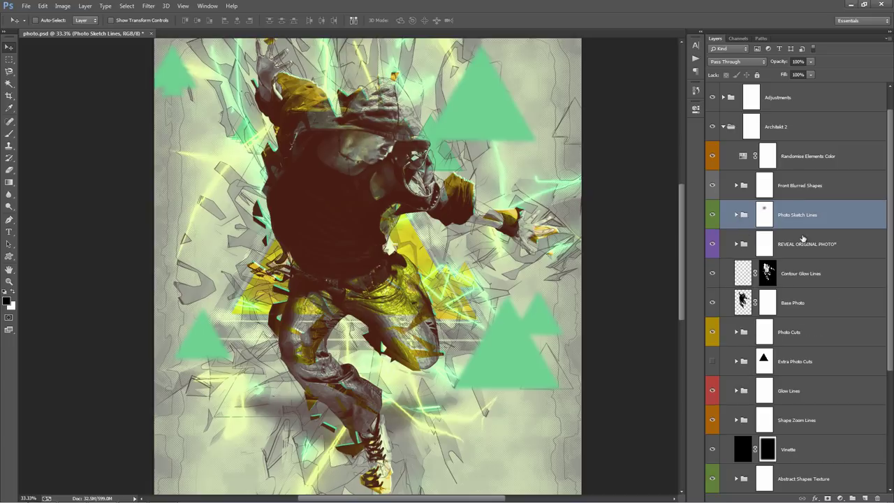
Collapse the Architekt 2 group, select the Adjustments group, and fit the whole image on screen
{"action": "left_click", "coordinate": [744, 244]}
{"action": "left_click", "coordinate": [735, 244]}
{"action": "left_click", "coordinate": [736, 244]}
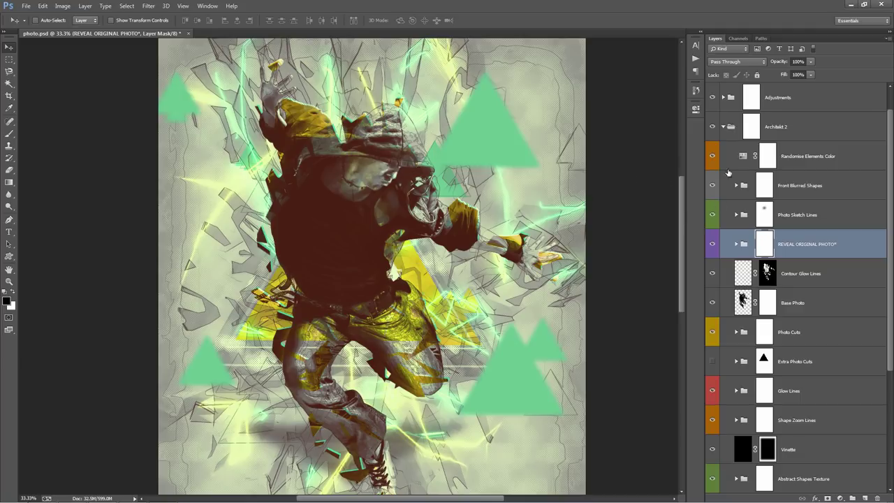
{"action": "left_click", "coordinate": [728, 130]}
{"action": "left_click", "coordinate": [724, 127]}
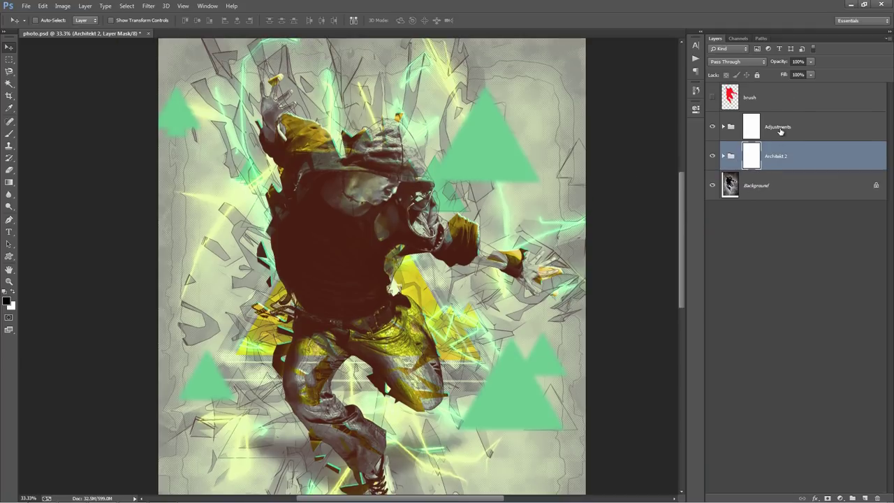
{"action": "left_click", "coordinate": [780, 130]}
{"action": "key", "text": "ctrl+0"}
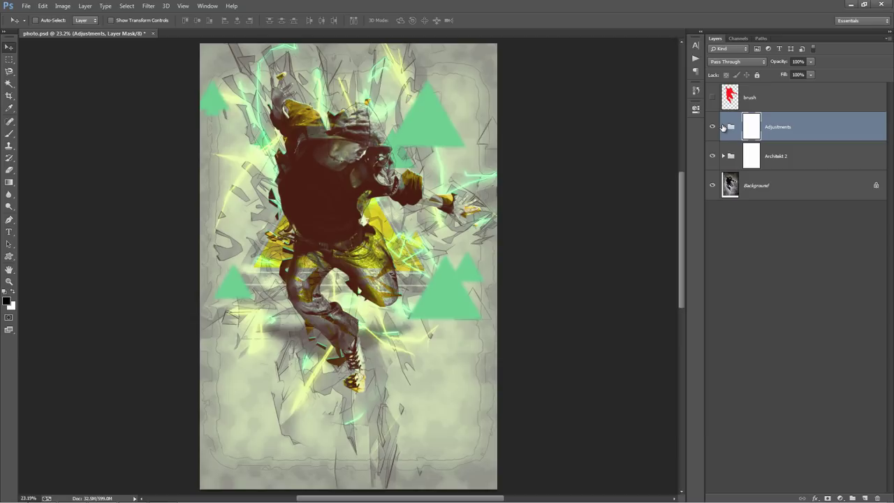
Examine the Overall Color Tint and Add Contrast (Opacity) layers and the Color Option groups inside the Adjustments group
{"action": "left_click", "coordinate": [722, 127]}
{"action": "left_click", "coordinate": [812, 156]}
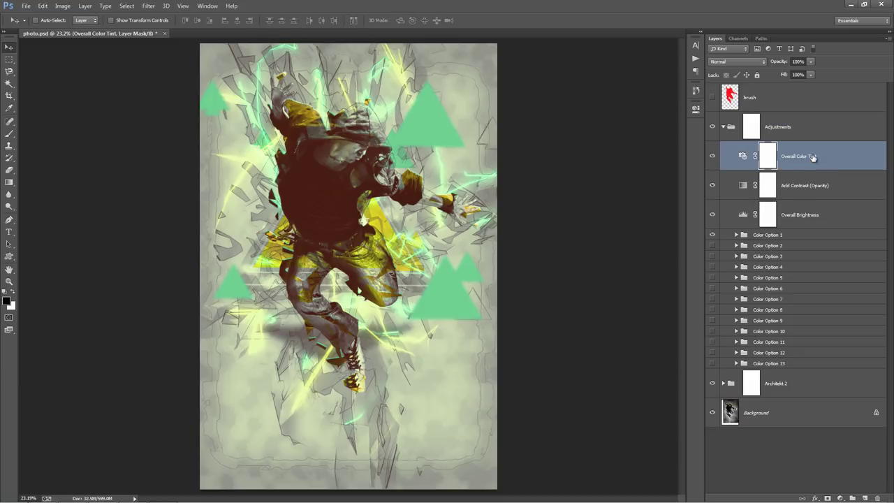
{"action": "left_click", "coordinate": [810, 185]}
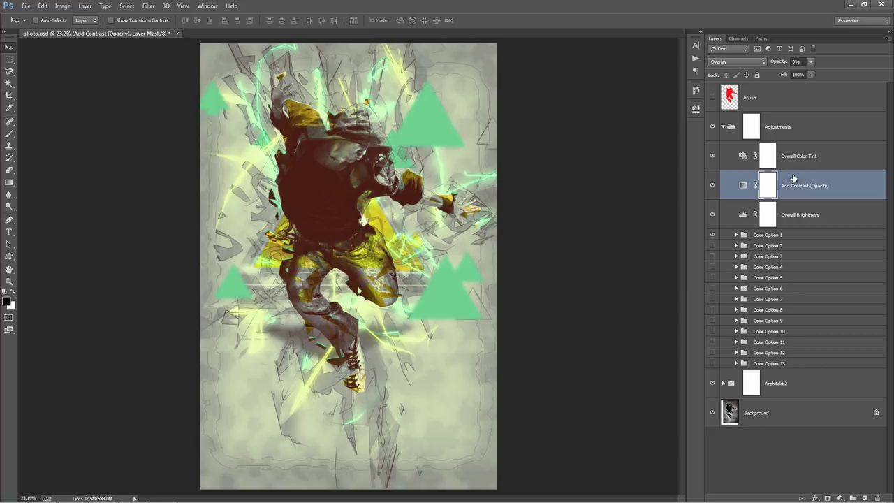
{"action": "left_click", "coordinate": [799, 245]}
{"action": "left_click", "coordinate": [799, 278]}
{"action": "left_click", "coordinate": [800, 331]}
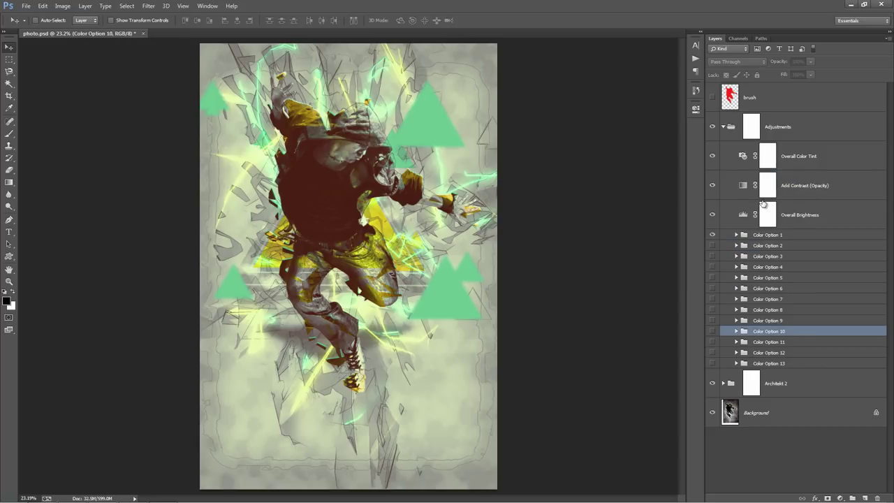
{"action": "left_click", "coordinate": [723, 127]}
Expand the Architekt 2 group and select the Randomise Elements Color adjustment layer
{"action": "left_click", "coordinate": [822, 164]}
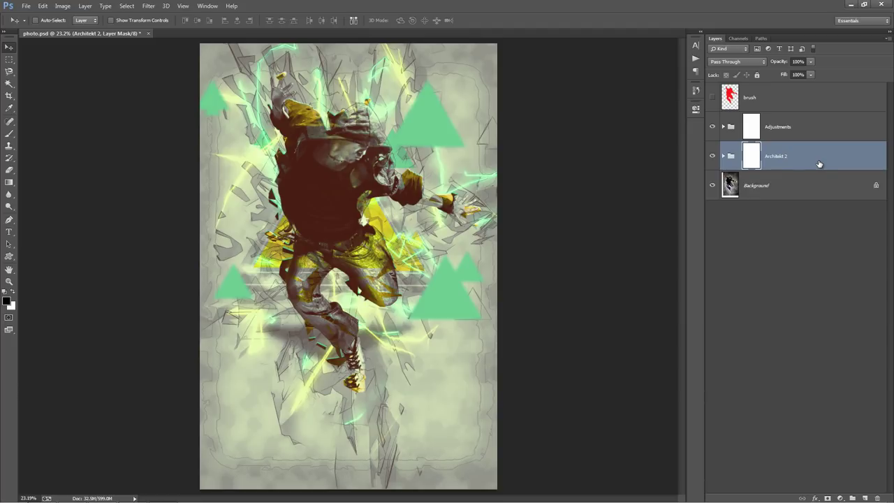
{"action": "left_click", "coordinate": [723, 156]}
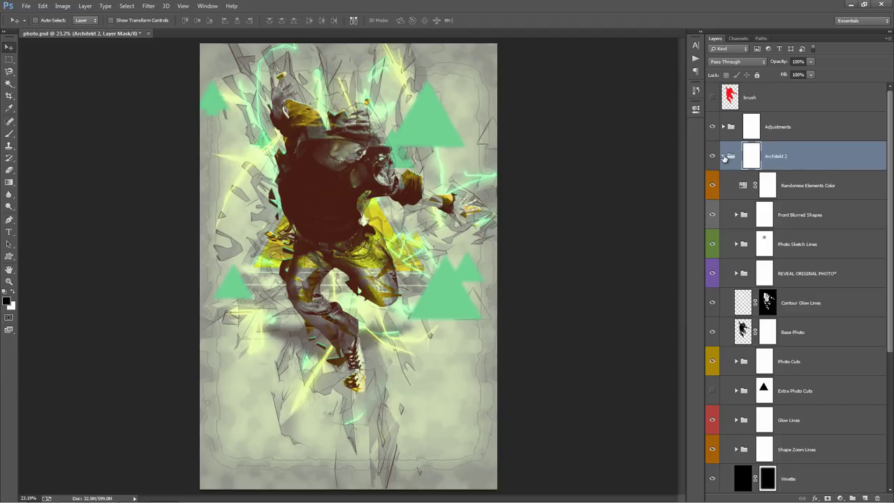
{"action": "left_click", "coordinate": [799, 273]}
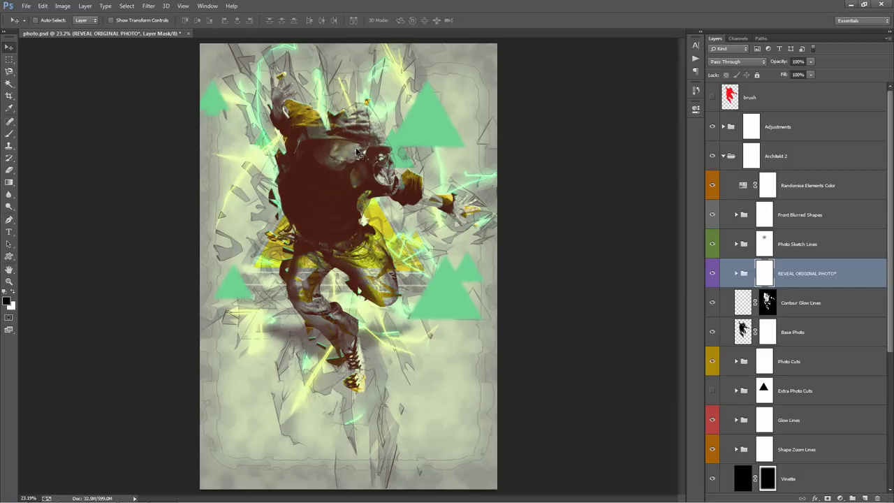
{"action": "left_click", "coordinate": [797, 194]}
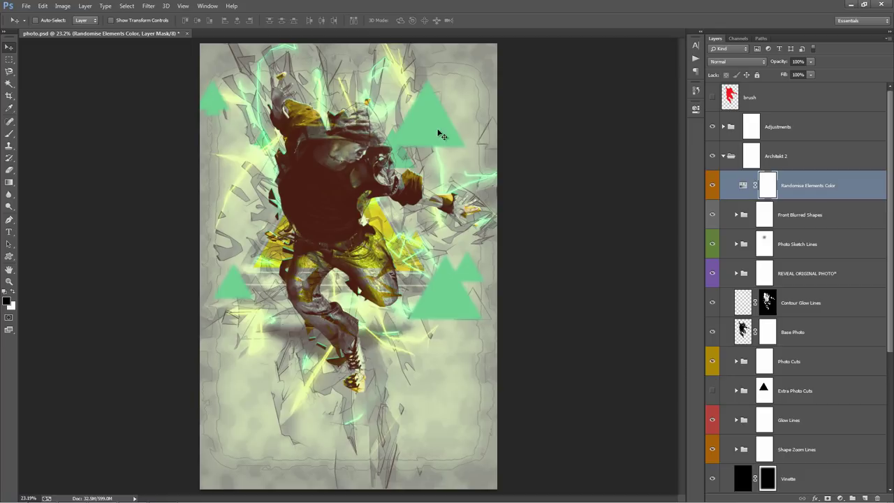
{"action": "key", "text": "ctrl+2"}
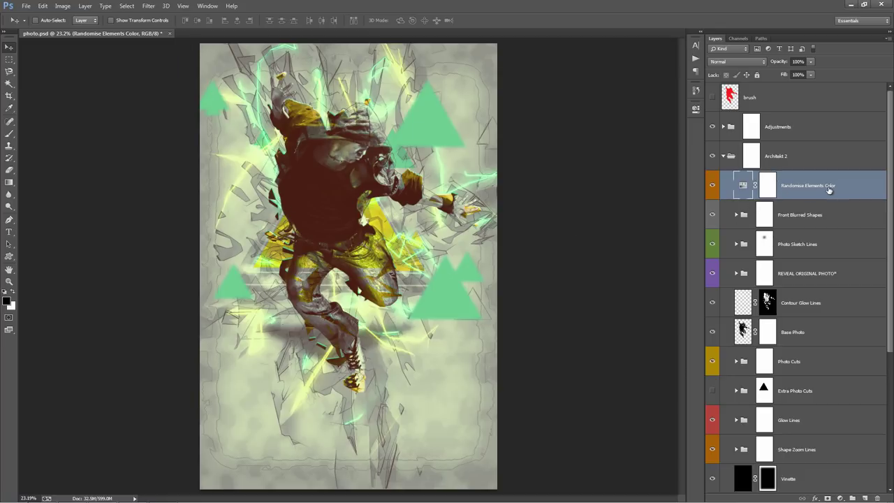
Recolour the Yellows in the Randomise Elements Color adjustment with hue -129, saturation -35 and lightness +12
{"action": "double_click", "coordinate": [744, 188]}
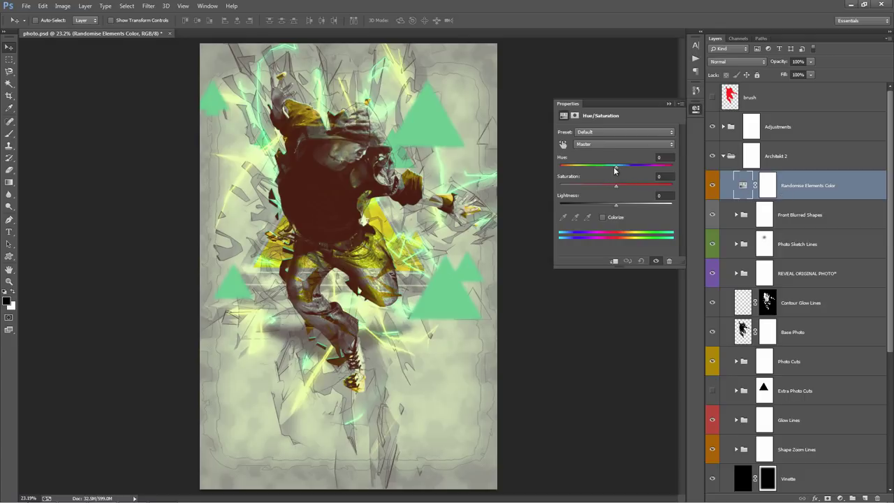
{"action": "mouse_move", "coordinate": [617, 169]}
{"action": "left_mouse_down"}
{"action": "mouse_move", "coordinate": [656, 167]}
{"action": "mouse_move", "coordinate": [581, 163]}
{"action": "mouse_move", "coordinate": [617, 176]}
{"action": "left_mouse_up"}
{"action": "left_click", "coordinate": [614, 146]}
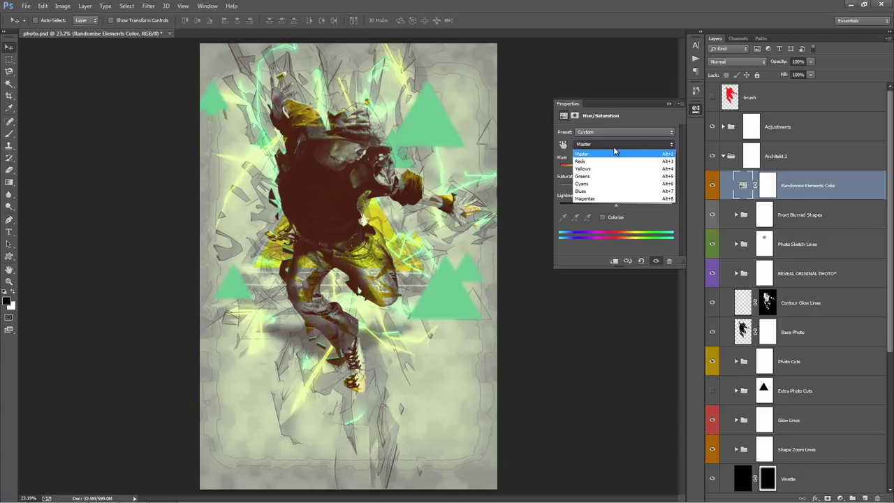
{"action": "left_click", "coordinate": [583, 168]}
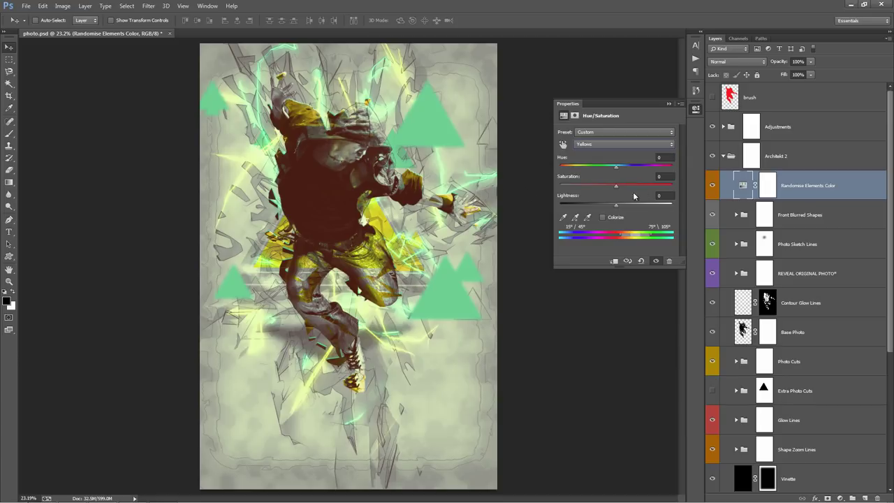
{"action": "left_click_drag", "start_coordinate": [615, 169], "coordinate": [573, 164]}
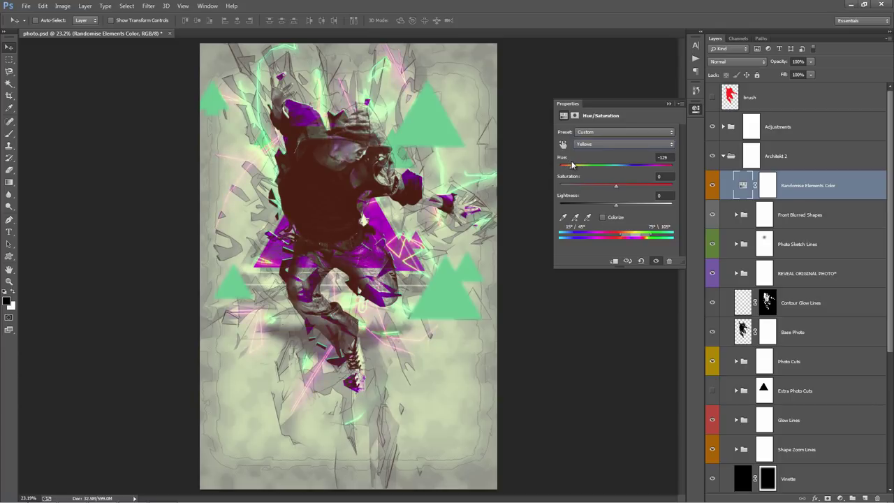
{"action": "mouse_move", "coordinate": [598, 184]}
{"action": "left_mouse_down"}
{"action": "mouse_move", "coordinate": [655, 194]}
{"action": "mouse_move", "coordinate": [598, 184]}
{"action": "left_mouse_up"}
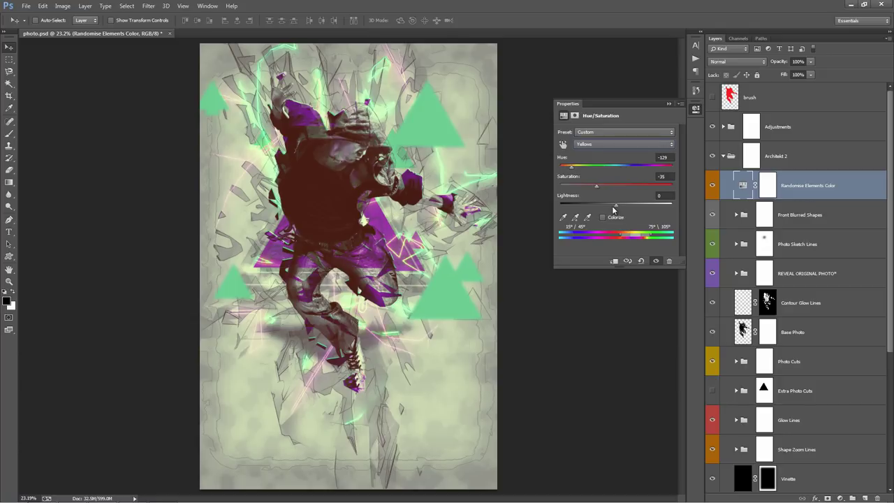
{"action": "mouse_move", "coordinate": [616, 207]}
{"action": "left_mouse_down"}
{"action": "mouse_move", "coordinate": [642, 207]}
{"action": "mouse_move", "coordinate": [622, 207]}
{"action": "left_mouse_up"}
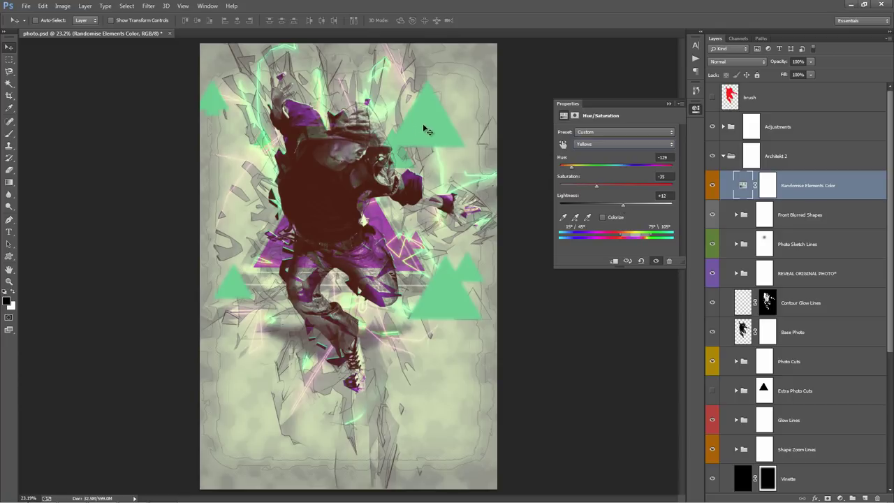
Shift the hue of the Greens range in the Randomise Elements Color adjustment, and close its settings
{"action": "left_click", "coordinate": [619, 145]}
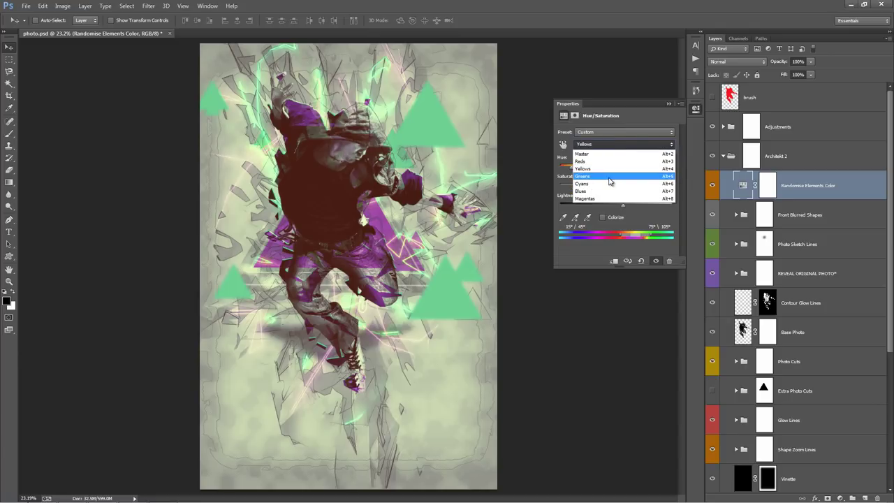
{"action": "left_click", "coordinate": [609, 179]}
{"action": "left_click_drag", "start_coordinate": [615, 166], "coordinate": [662, 176]}
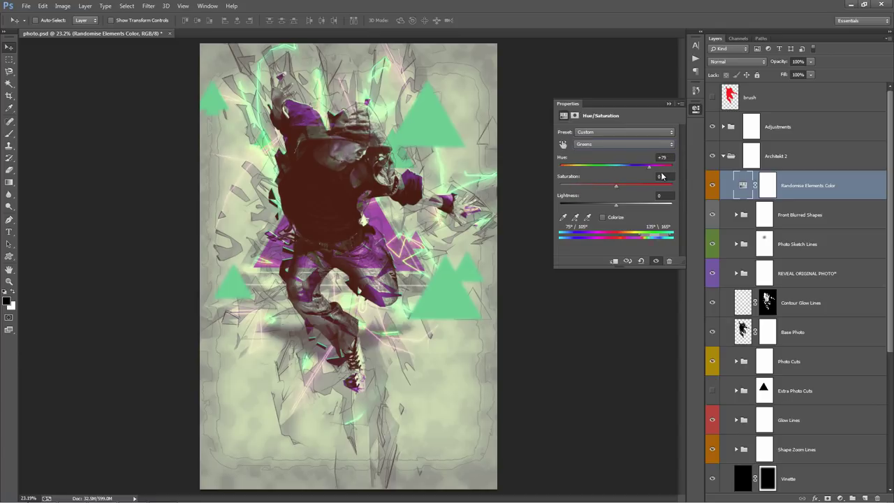
{"action": "mouse_move", "coordinate": [590, 168]}
{"action": "left_mouse_down"}
{"action": "mouse_move", "coordinate": [605, 169]}
{"action": "mouse_move", "coordinate": [580, 168]}
{"action": "mouse_move", "coordinate": [600, 172]}
{"action": "left_mouse_up"}
{"action": "left_click", "coordinate": [668, 103]}
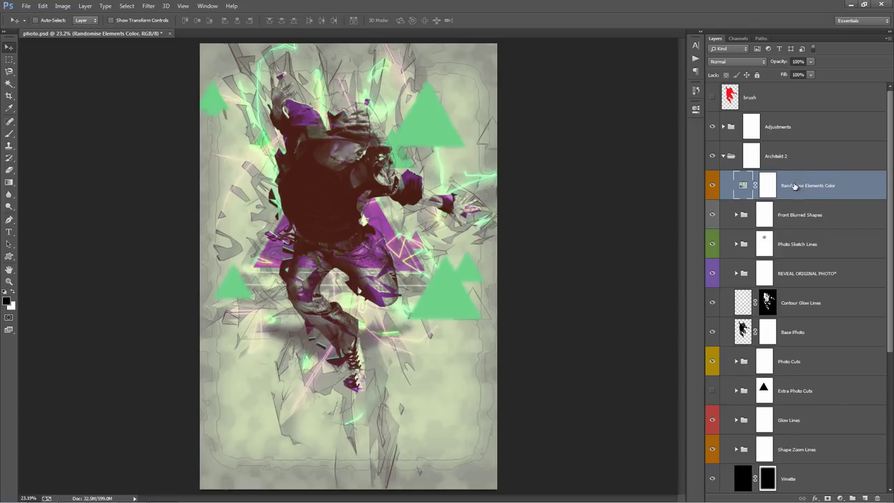
Compare the image with the Front Blurred Shapes group hidden and shown
{"action": "scroll", "coordinate": [796, 187], "scroll_direction": "down", "scroll_amount": 2}
{"action": "left_click", "coordinate": [798, 157]}
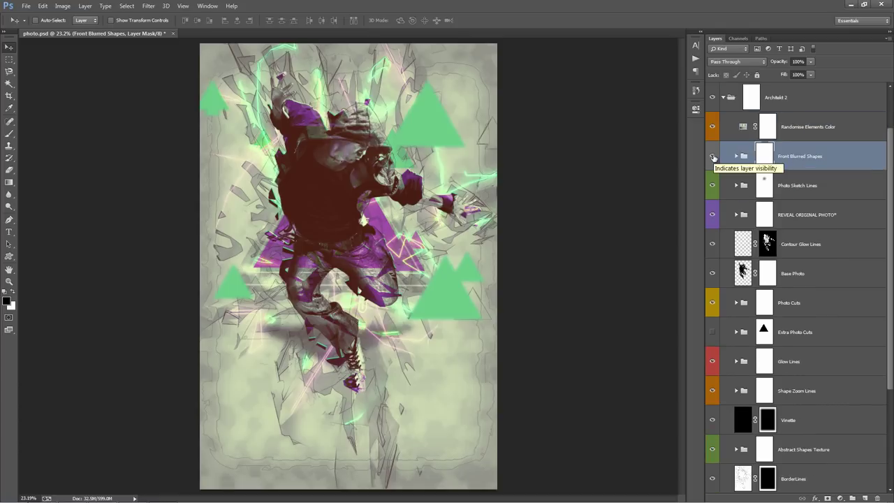
{"action": "left_click", "coordinate": [713, 157]}
{"action": "left_click", "coordinate": [712, 156]}
{"action": "left_click", "coordinate": [713, 157]}
{"action": "left_click", "coordinate": [712, 157]}
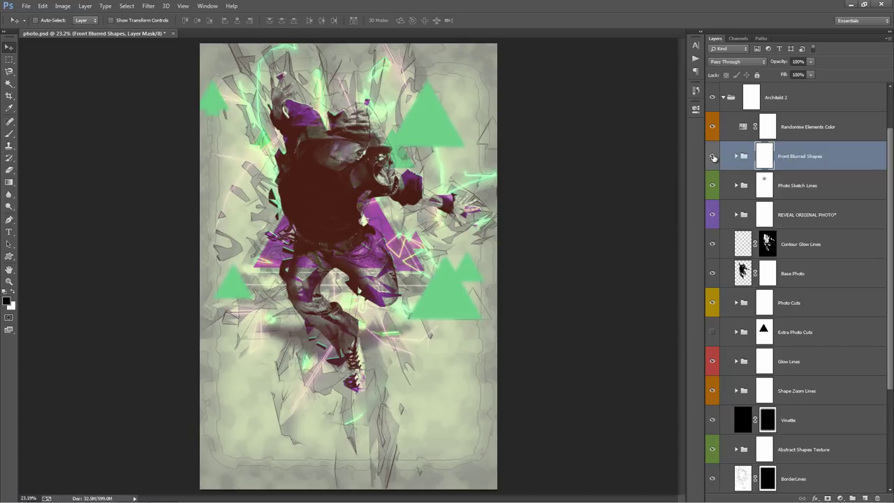
Expand the Front Blurred Shapes group and reposition the shapes of the Front Blurred Shapes_1 layer
{"action": "left_click", "coordinate": [735, 156]}
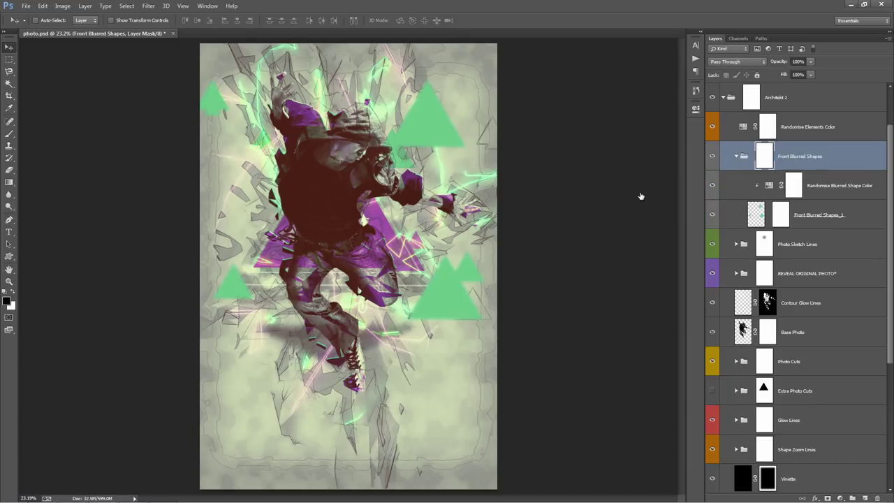
{"action": "left_click", "coordinate": [817, 214]}
{"action": "left_click_drag", "start_coordinate": [459, 175], "coordinate": [523, 204]}
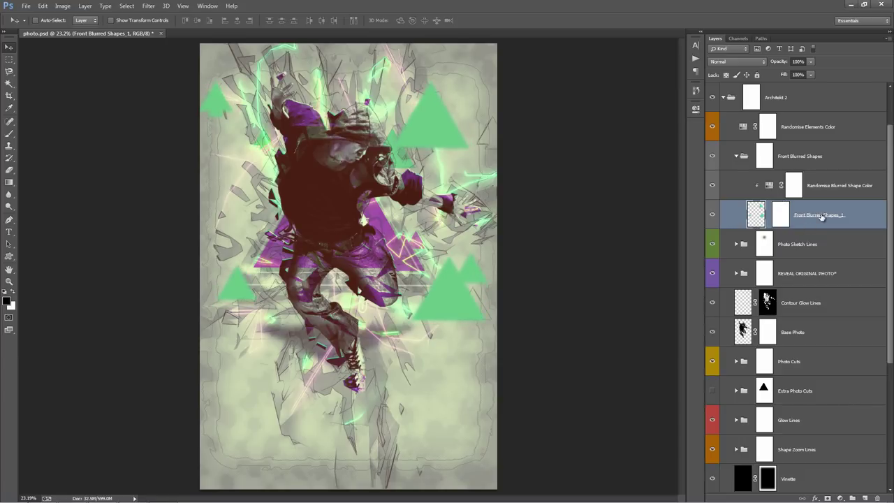
Select the small green triangle beside the man's knee on Front Blurred Shapes_1, and place a copy beside his torso
{"action": "key", "text": "m"}
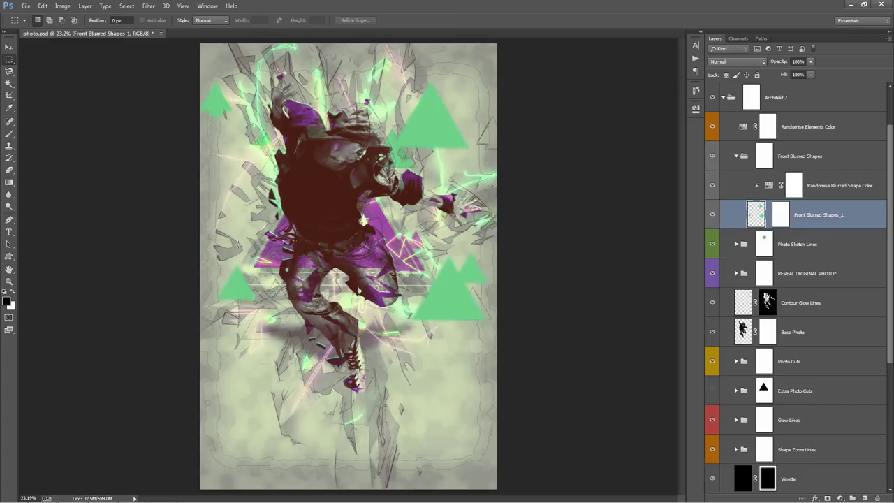
{"action": "left_click_drag", "start_coordinate": [213, 255], "coordinate": [260, 310]}
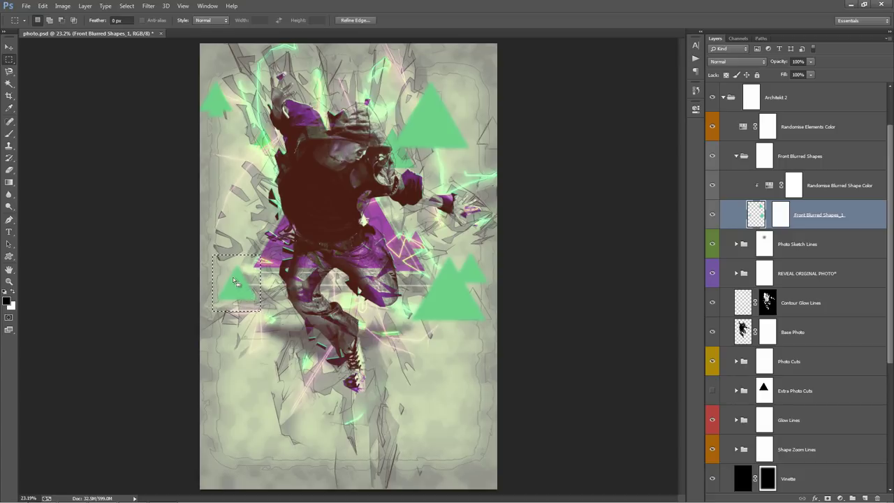
{"action": "key", "text": "v"}
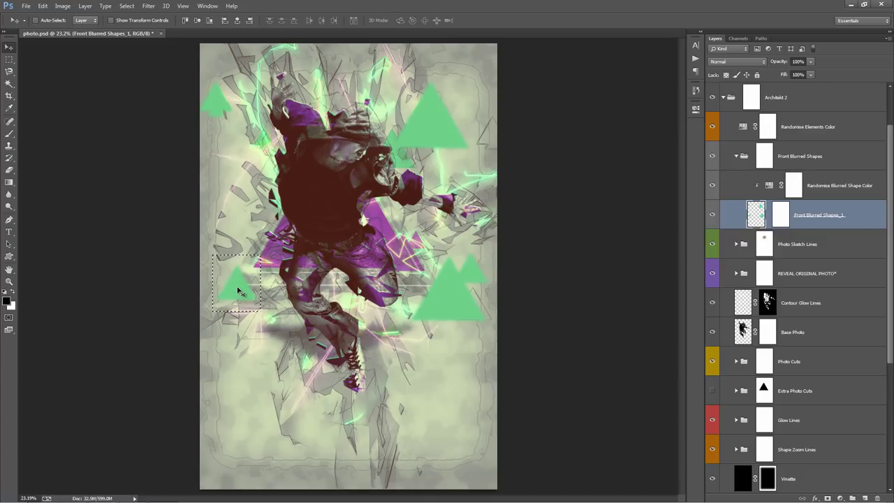
{"action": "left_click_drag", "start_coordinate": [239, 292], "coordinate": [265, 211]}
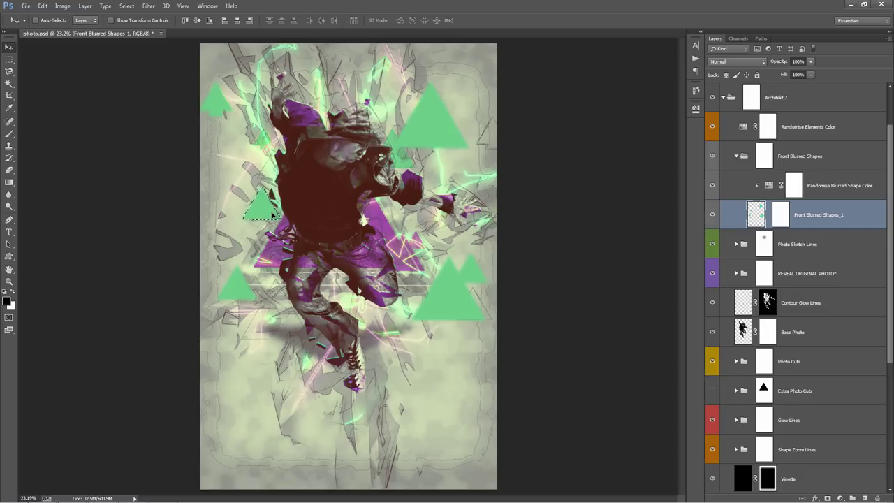
Place the selected green triangle under the outstretched forearm, scale it to about 59%, rotate it about 178°, and shift all the shapes slightly
{"action": "key", "text": "ctrl+t"}
{"action": "left_click_drag", "start_coordinate": [283, 185], "coordinate": [434, 203]}
{"action": "key", "text": "Return"}
{"action": "key", "text": "ctrl+t"}
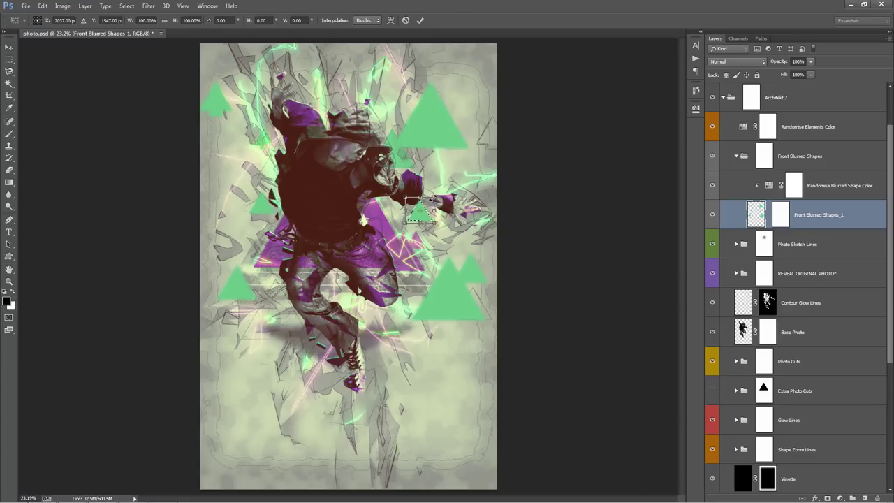
{"action": "left_click_drag", "start_coordinate": [393, 183], "coordinate": [398, 220]}
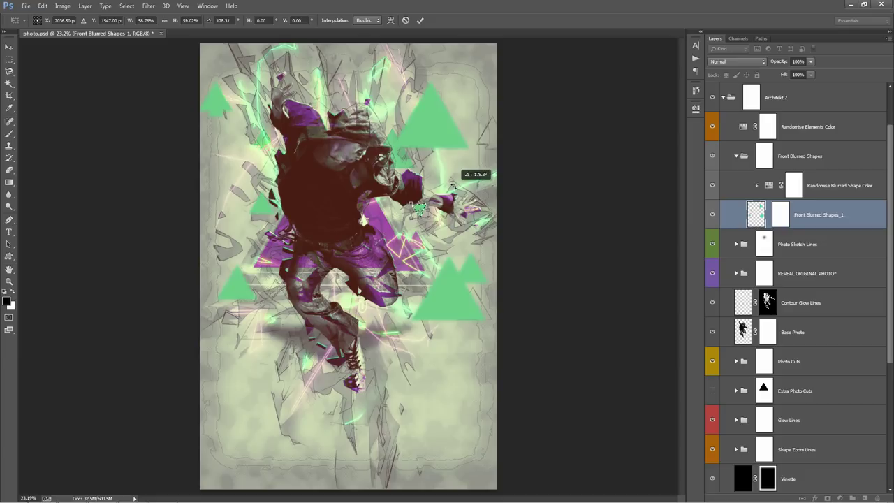
{"action": "key", "text": "Return"}
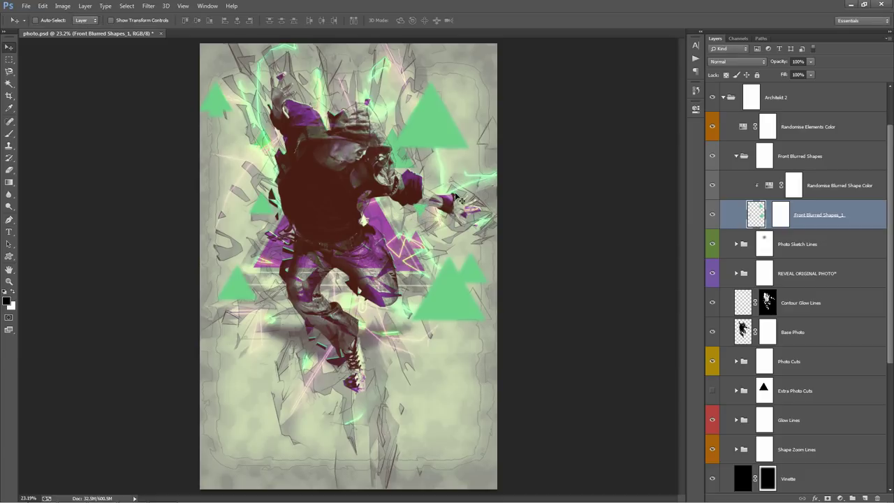
{"action": "mouse_move", "coordinate": [455, 195]}
{"action": "left_mouse_down"}
{"action": "mouse_move", "coordinate": [432, 202]}
{"action": "mouse_move", "coordinate": [459, 204]}
{"action": "left_mouse_up"}
Shift the hue slightly in the Randomise Blurred Shape Color adjustment, close its settings, and collapse the Front Blurred Shapes group
{"action": "double_click", "coordinate": [769, 188]}
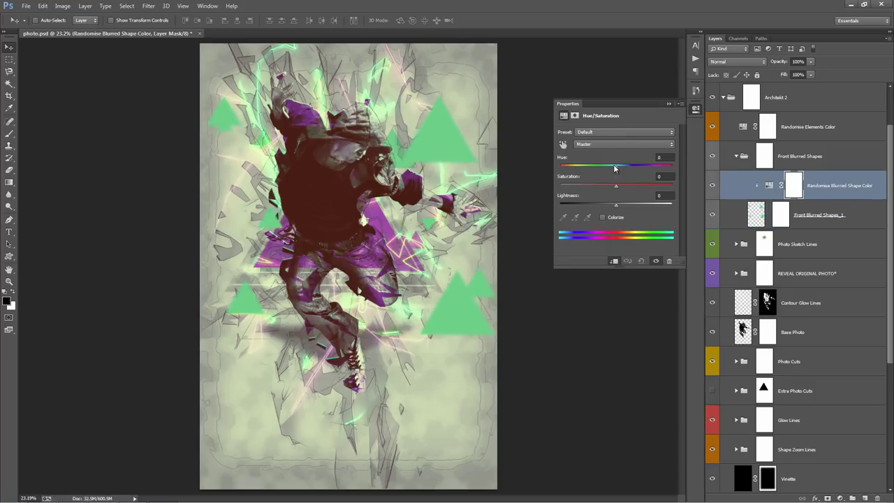
{"action": "mouse_move", "coordinate": [617, 167]}
{"action": "left_mouse_down"}
{"action": "mouse_move", "coordinate": [665, 176]}
{"action": "mouse_move", "coordinate": [616, 170]}
{"action": "mouse_move", "coordinate": [625, 165]}
{"action": "left_mouse_up"}
{"action": "left_click", "coordinate": [668, 102]}
{"action": "left_click", "coordinate": [740, 157]}
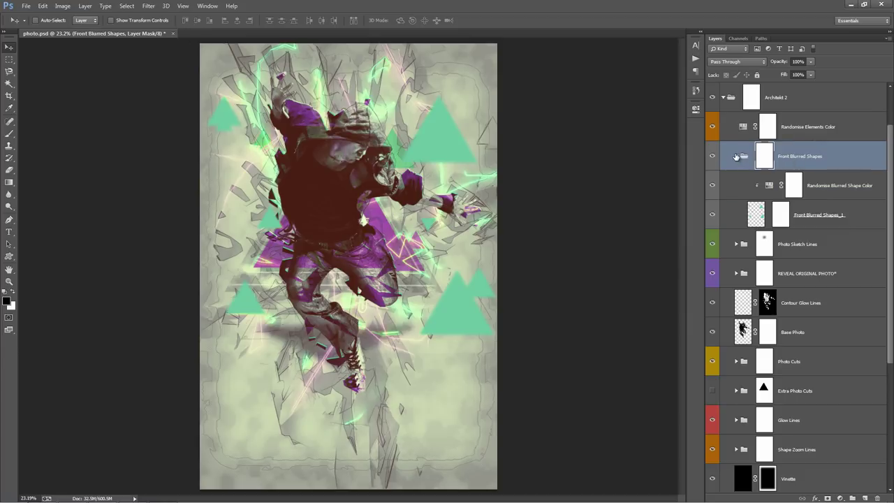
{"action": "left_click", "coordinate": [736, 156]}
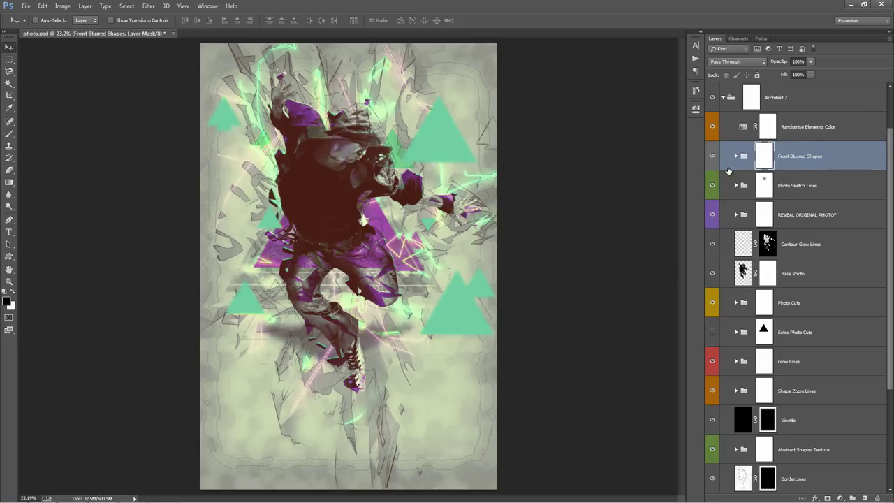
Paint black on the Front Blurred Shapes group mask with a 700 px brush to hide the large triangle beside the head
{"action": "scroll", "coordinate": [797, 314], "scroll_direction": "down", "scroll_amount": 3}
{"action": "scroll", "coordinate": [776, 181], "scroll_direction": "up", "scroll_amount": 3}
{"action": "key", "text": "b"}
{"action": "key", "text": "bracketright"}
{"action": "key", "text": "bracketright"}
{"action": "key", "text": "bracketright"}
{"action": "key", "text": "bracketright"}
{"action": "left_click_drag", "start_coordinate": [454, 164], "coordinate": [387, 93]}
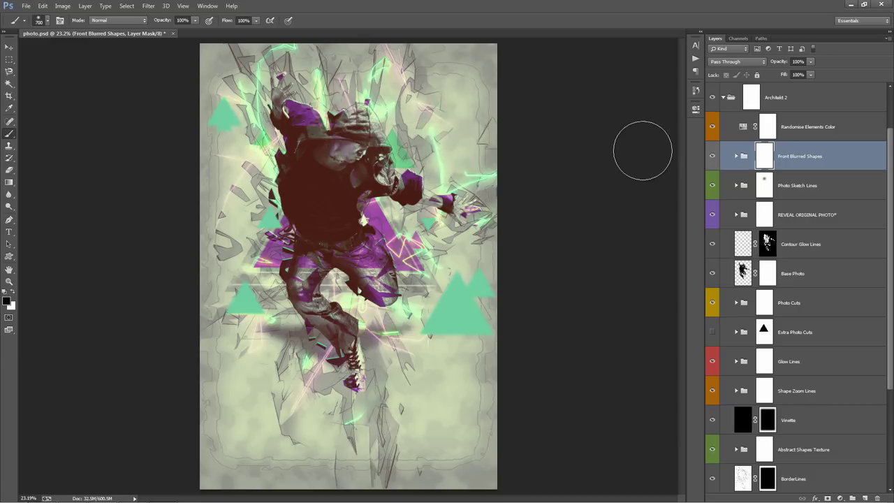
Paint white on the Front Blurred Shapes group mask to bring back the large triangle beside the head
{"action": "key", "text": "x"}
{"action": "left_click_drag", "start_coordinate": [396, 131], "coordinate": [461, 134]}
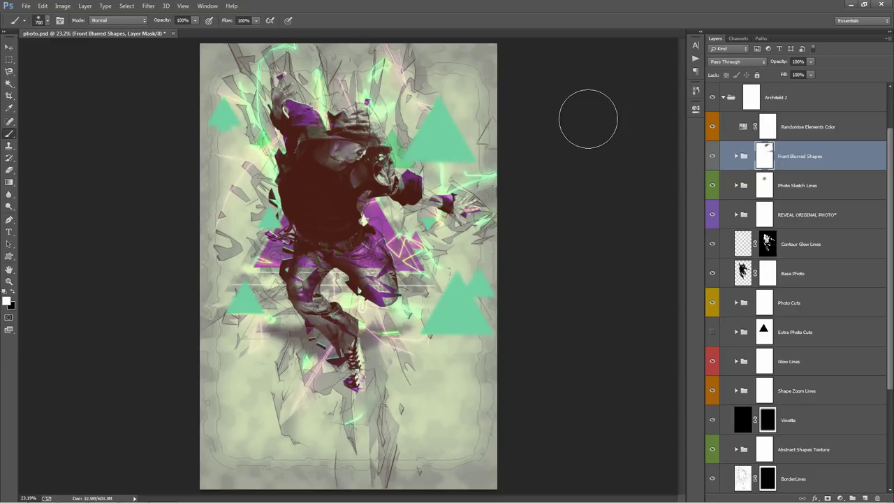
{"action": "key", "text": "v"}
Examine the man at 33.3% zoom with the Photo Sketch Lines group hidden and shown
{"action": "left_click", "coordinate": [856, 192]}
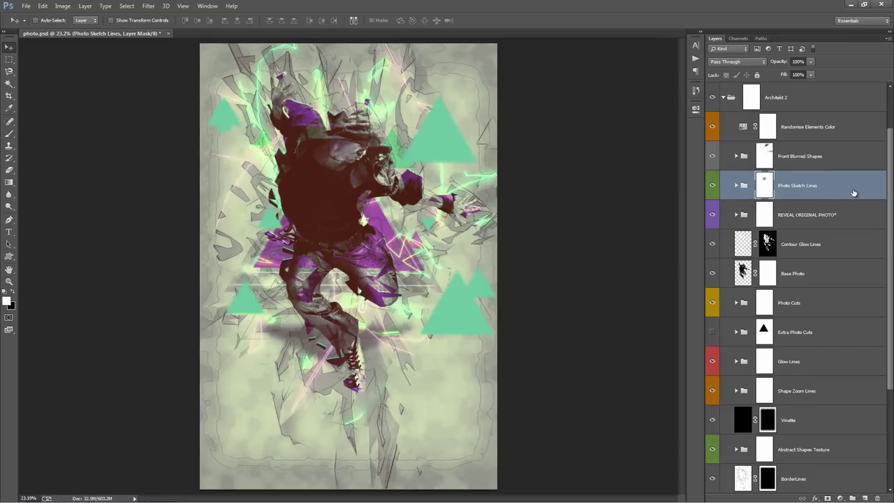
{"action": "scroll", "coordinate": [824, 182], "scroll_direction": "down", "scroll_amount": 1}
{"action": "left_click", "coordinate": [722, 160]}
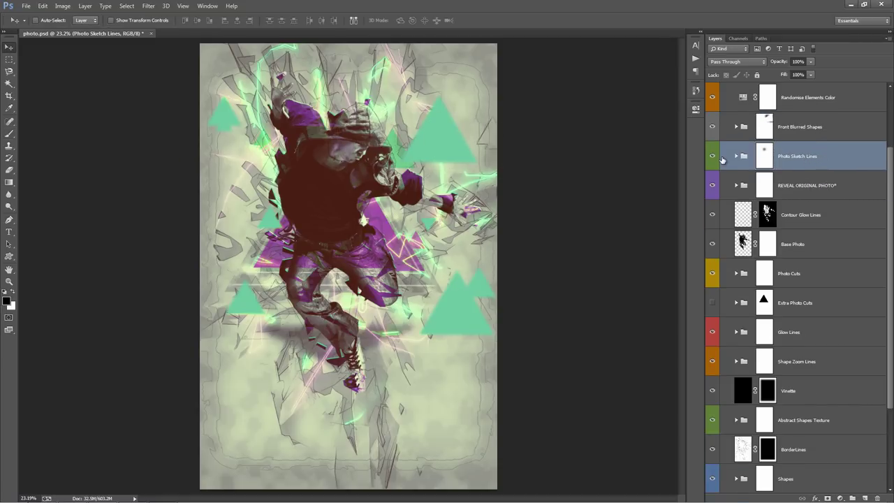
{"action": "left_click", "coordinate": [718, 157]}
{"action": "key", "text": "z"}
{"action": "left_click", "coordinate": [370, 152]}
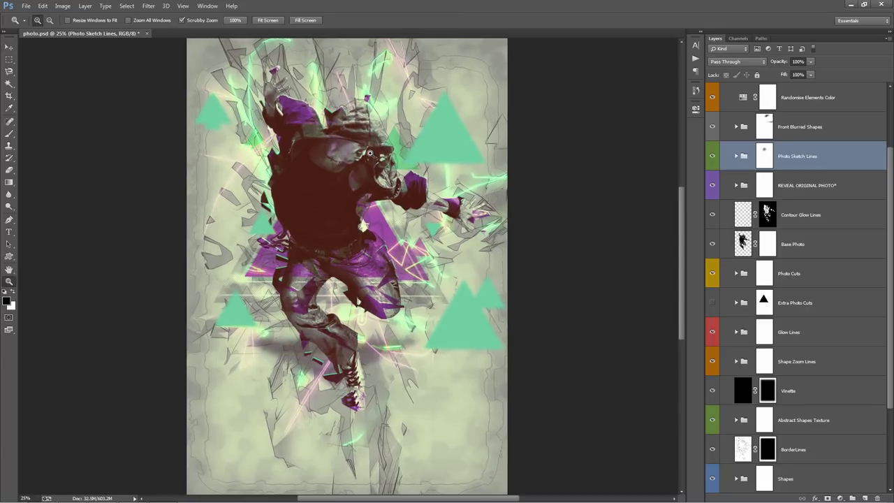
{"action": "left_click", "coordinate": [370, 153]}
{"action": "key", "text": "v"}
{"action": "left_click", "coordinate": [713, 160]}
{"action": "left_click", "coordinate": [713, 159]}
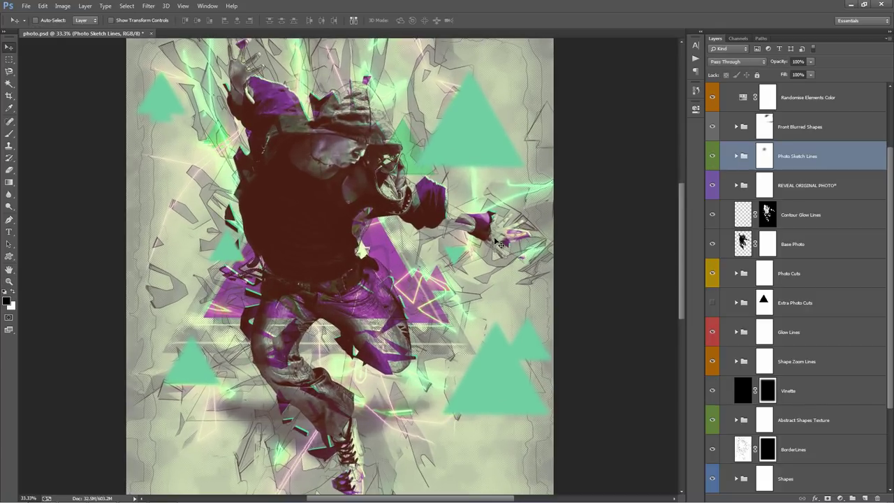
{"action": "left_click", "coordinate": [712, 159]}
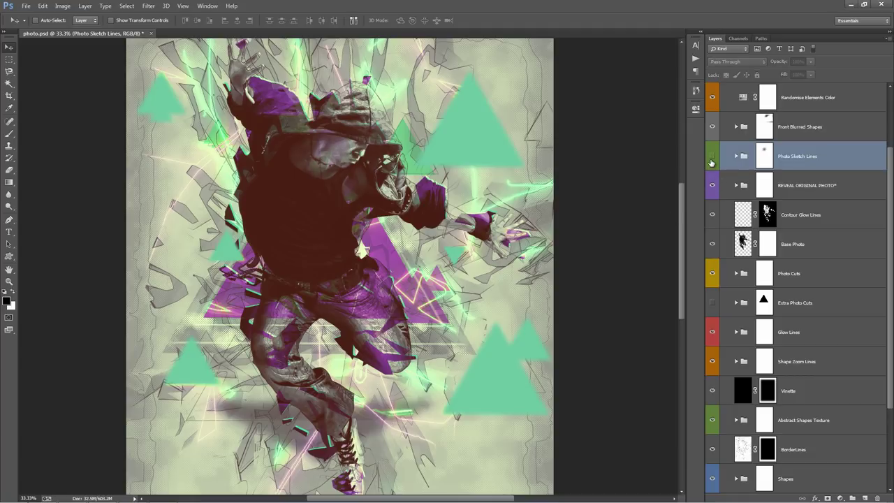
{"action": "left_click", "coordinate": [712, 159]}
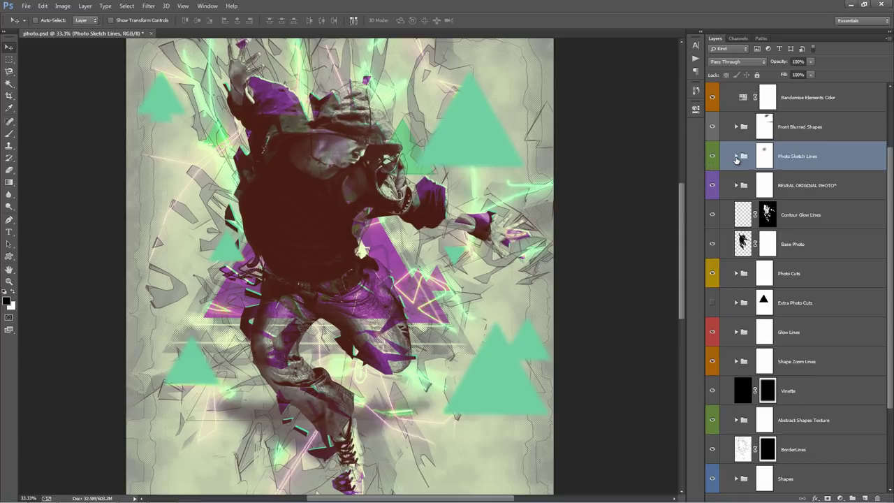
Expand the Photo Sketch Lines group and compare Sketch_Style 1 and Sketch_Style 2, shown separately and together
{"action": "left_click", "coordinate": [736, 157]}
{"action": "left_click", "coordinate": [825, 225]}
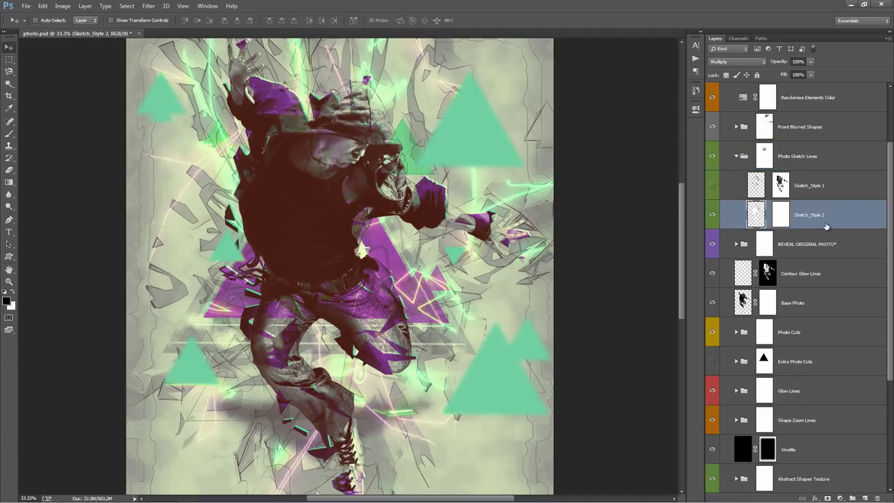
{"action": "left_click", "coordinate": [713, 214]}
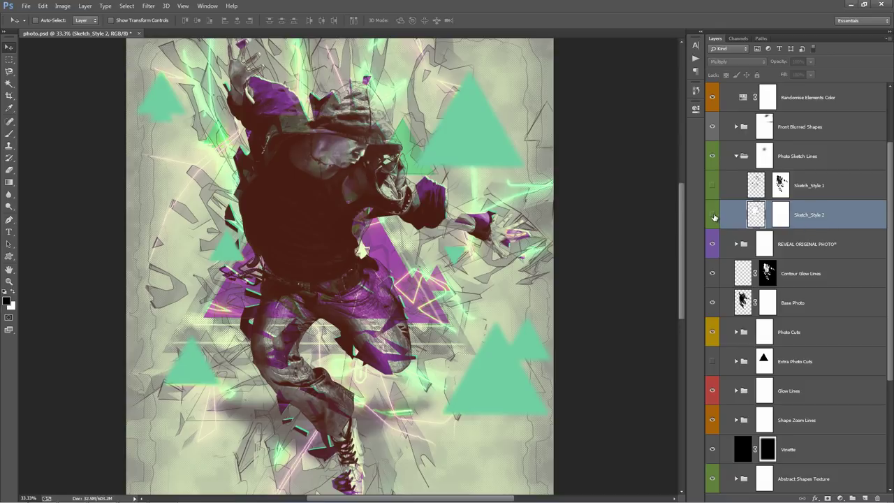
{"action": "left_click", "coordinate": [711, 186]}
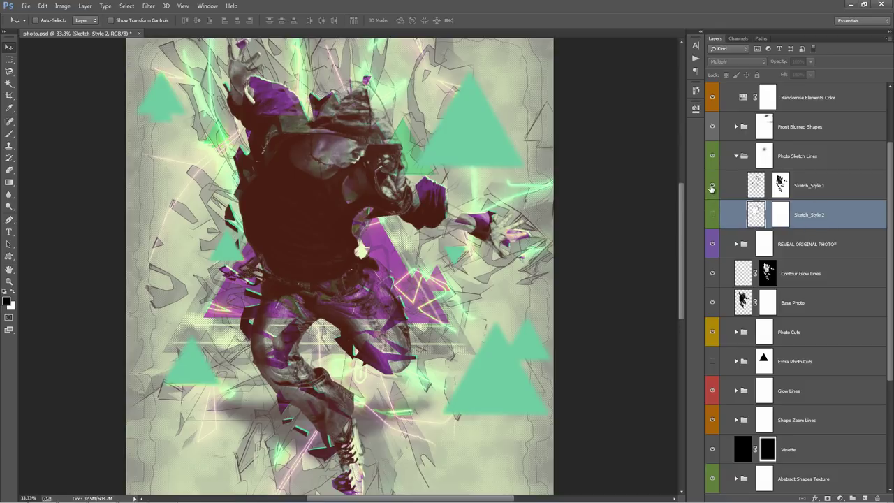
{"action": "left_click", "coordinate": [711, 187]}
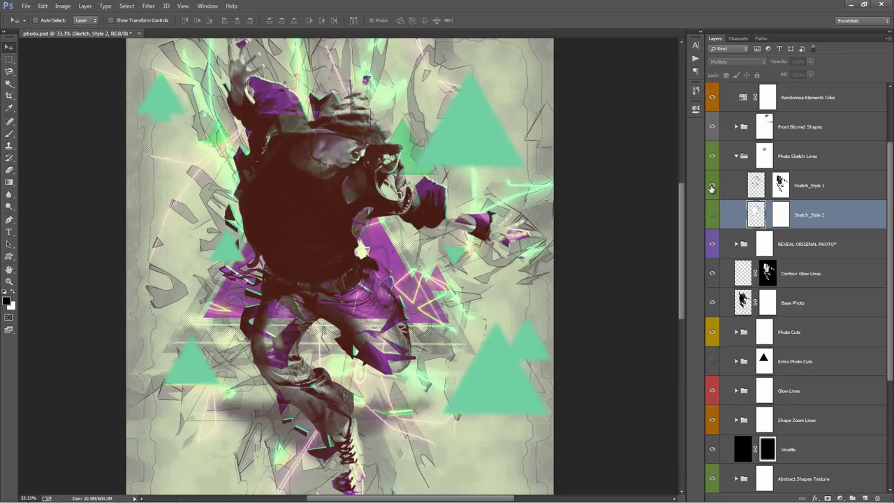
{"action": "left_click", "coordinate": [712, 187]}
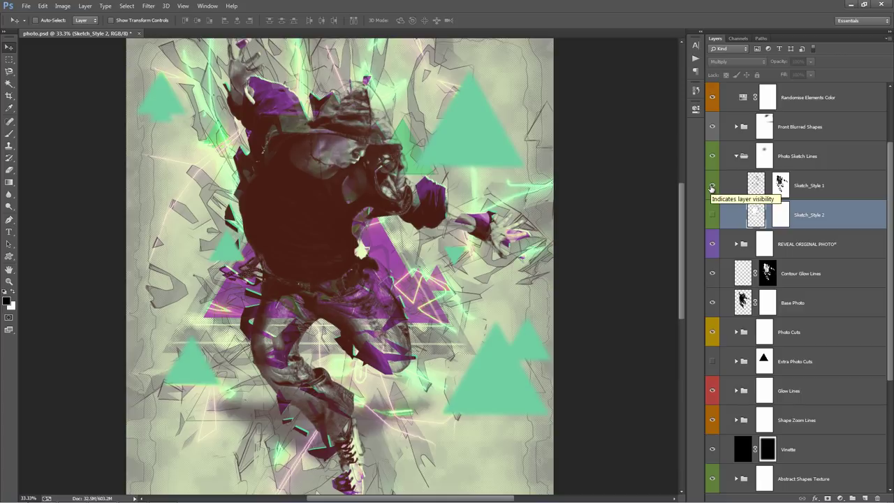
{"action": "left_click", "coordinate": [711, 214]}
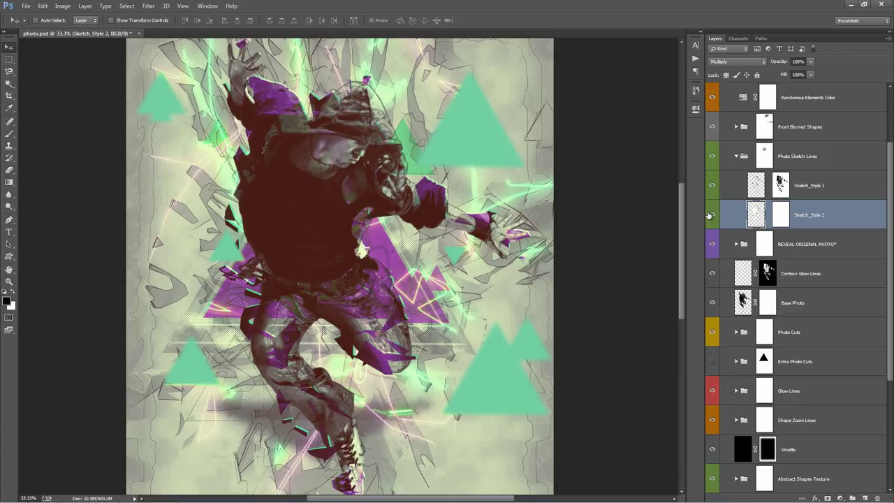
{"action": "left_click", "coordinate": [711, 217]}
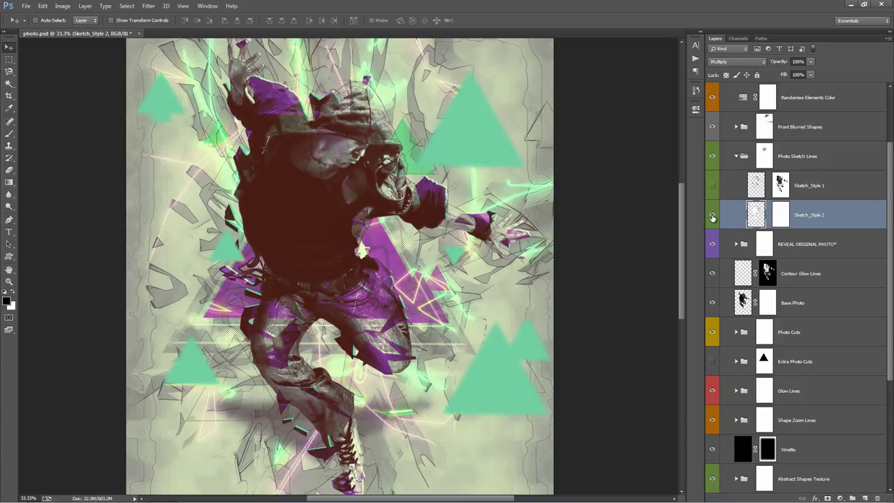
Compare the whole image with the Sketch_Style 2 layer hidden and shown
{"action": "left_click", "coordinate": [711, 217]}
{"action": "key", "text": "ctrl+0"}
{"action": "left_click", "coordinate": [712, 217]}
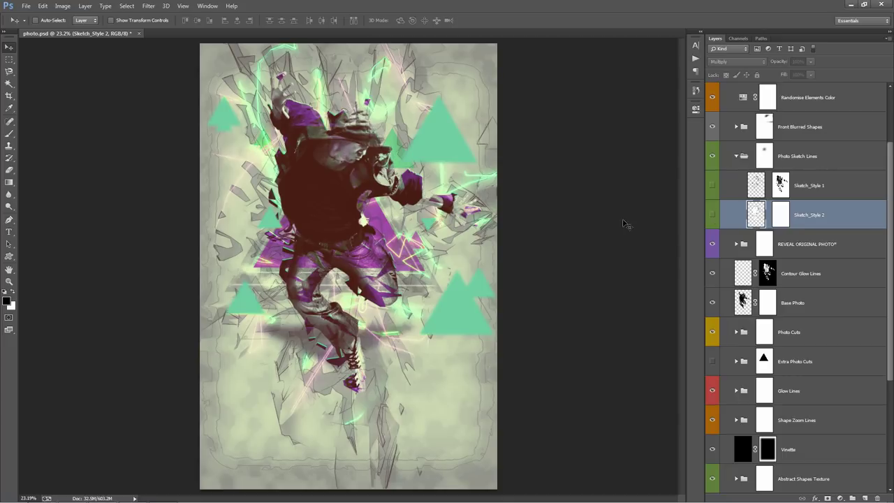
{"action": "left_click", "coordinate": [712, 215]}
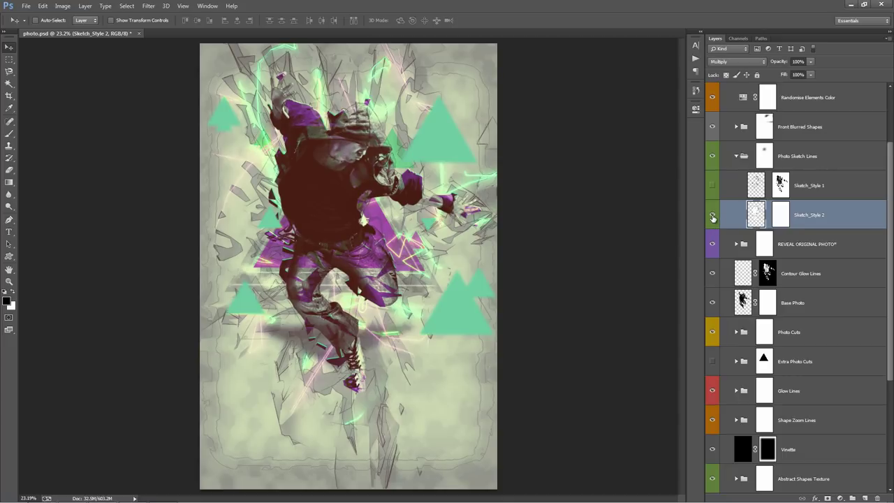
Invert the Sketch_Style 2 layer mask to black so that its sketch lines are hidden
{"action": "left_click", "coordinate": [772, 218]}
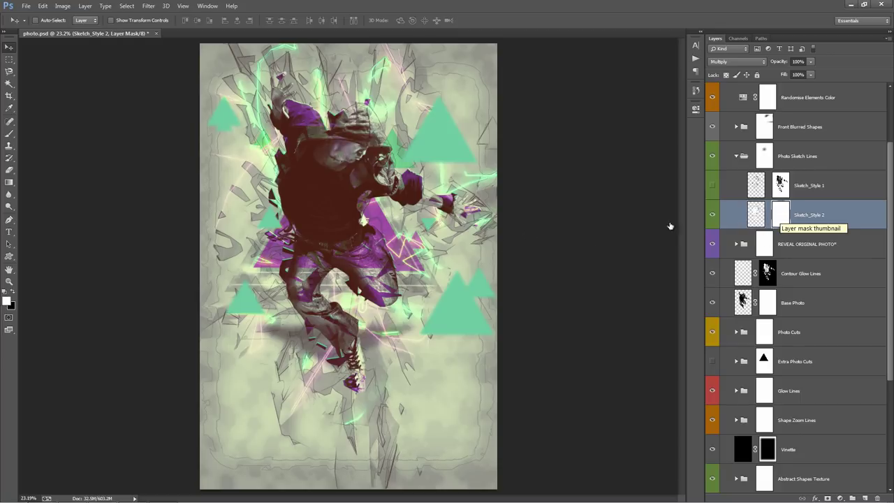
{"action": "key", "text": "b"}
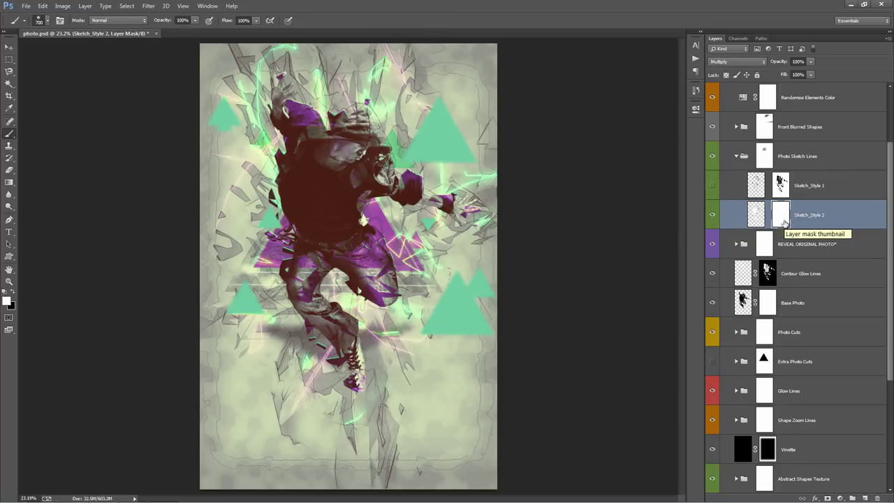
{"action": "key", "text": "ctrl+i"}
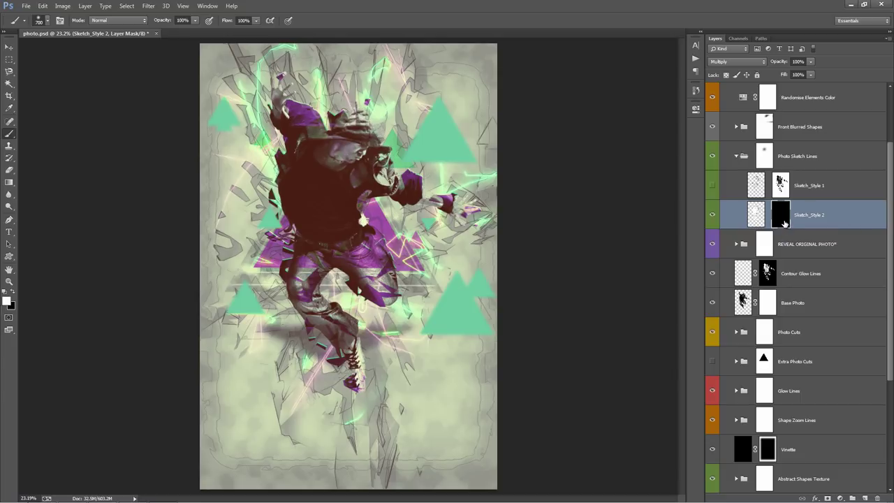
Reveal the sketch lines around the hand, head, shoulder and legs with white 700 and 400 px brush strokes on the mask, and collapse the group
{"action": "mouse_move", "coordinate": [454, 206]}
{"action": "left_mouse_down"}
{"action": "mouse_move", "coordinate": [463, 196]}
{"action": "mouse_move", "coordinate": [459, 208]}
{"action": "mouse_move", "coordinate": [433, 192]}
{"action": "mouse_move", "coordinate": [491, 199]}
{"action": "left_mouse_up"}
{"action": "key", "text": "bracketleft"}
{"action": "key", "text": "bracketleft"}
{"action": "key", "text": "bracketleft"}
{"action": "mouse_move", "coordinate": [356, 115]}
{"action": "left_mouse_down"}
{"action": "mouse_move", "coordinate": [335, 126]}
{"action": "mouse_move", "coordinate": [351, 96]}
{"action": "mouse_move", "coordinate": [276, 104]}
{"action": "mouse_move", "coordinate": [277, 72]}
{"action": "mouse_move", "coordinate": [249, 142]}
{"action": "left_mouse_up"}
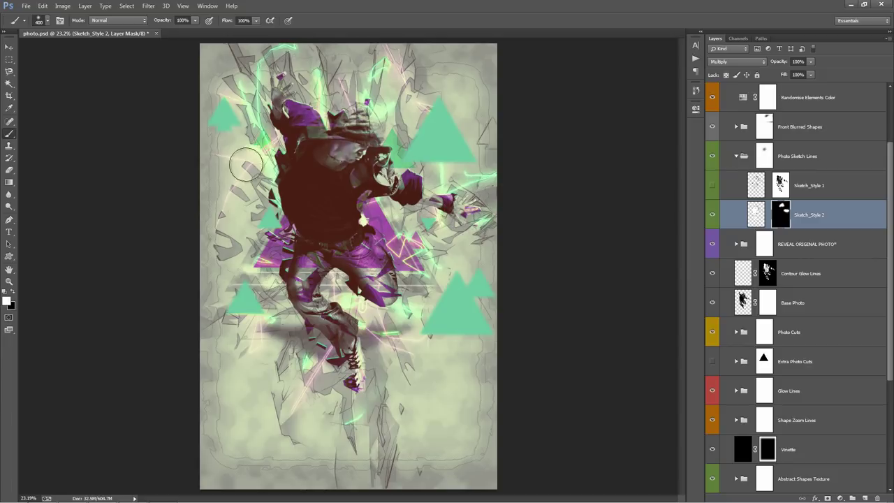
{"action": "mouse_move", "coordinate": [361, 359]}
{"action": "left_mouse_down"}
{"action": "mouse_move", "coordinate": [386, 333]}
{"action": "mouse_move", "coordinate": [421, 319]}
{"action": "left_mouse_up"}
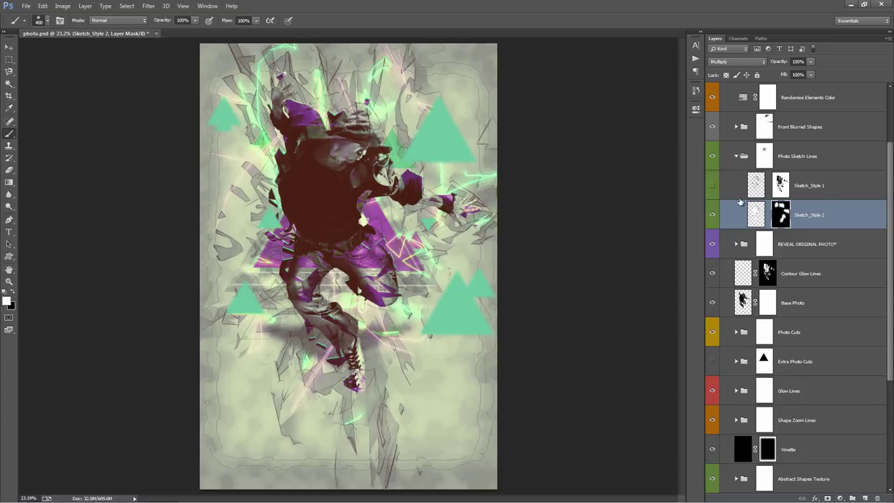
{"action": "left_click", "coordinate": [825, 193]}
{"action": "key", "text": "v"}
{"action": "left_click", "coordinate": [736, 156]}
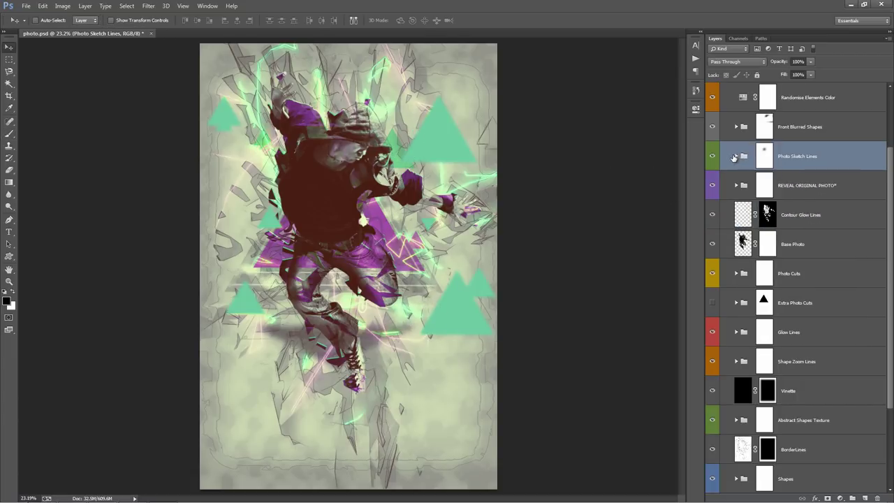
Check the layers inside the REVEAL ORIGINAL PHOTO* group and collapse it again
{"action": "left_click", "coordinate": [787, 186]}
{"action": "left_click", "coordinate": [736, 185]}
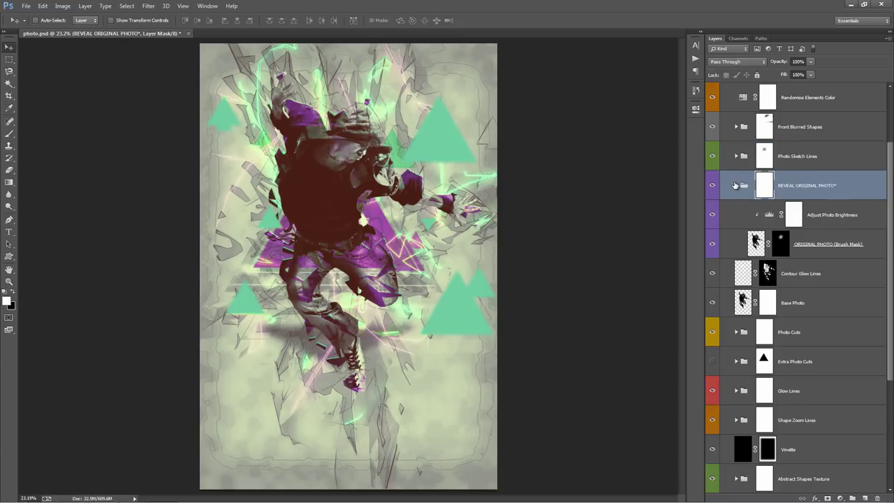
{"action": "left_click", "coordinate": [736, 185]}
Compare the image with the Contour Glow Lines layer hidden and shown
{"action": "left_click", "coordinate": [815, 219]}
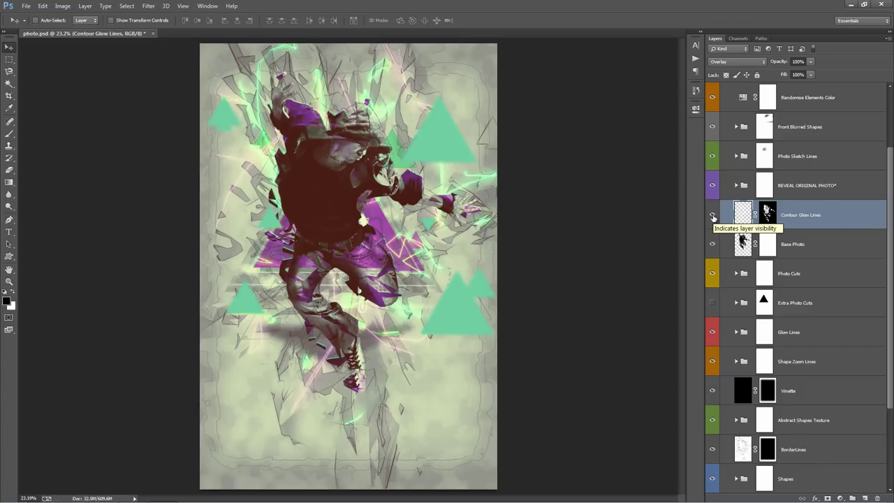
{"action": "left_click", "coordinate": [714, 217]}
{"action": "left_click", "coordinate": [713, 217]}
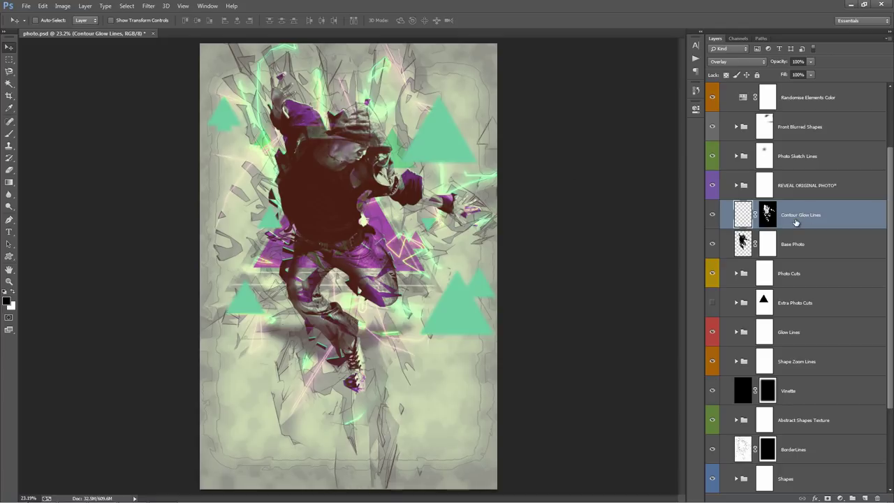
Try strengthening the contour glow with three duplicates of the Contour Glow Lines layer, and discard the duplicates
{"action": "key", "text": "ctrl+j"}
{"action": "key", "text": "ctrl+j"}
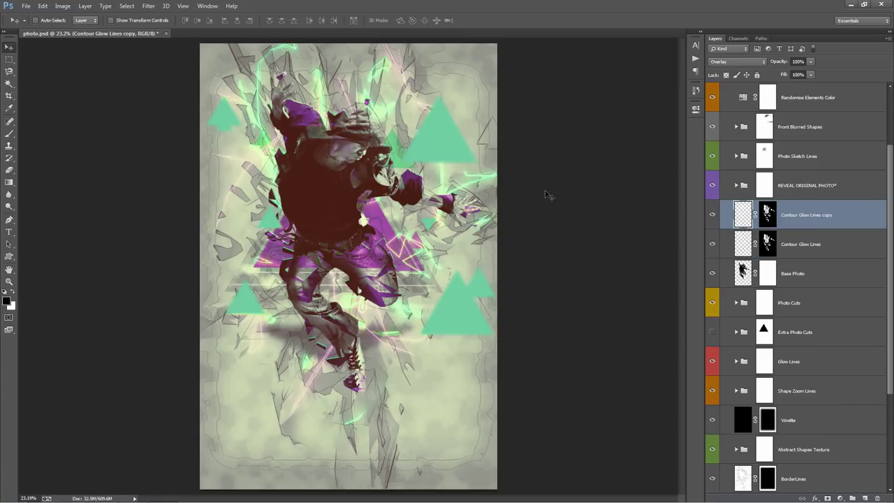
{"action": "key", "text": "ctrl+j"}
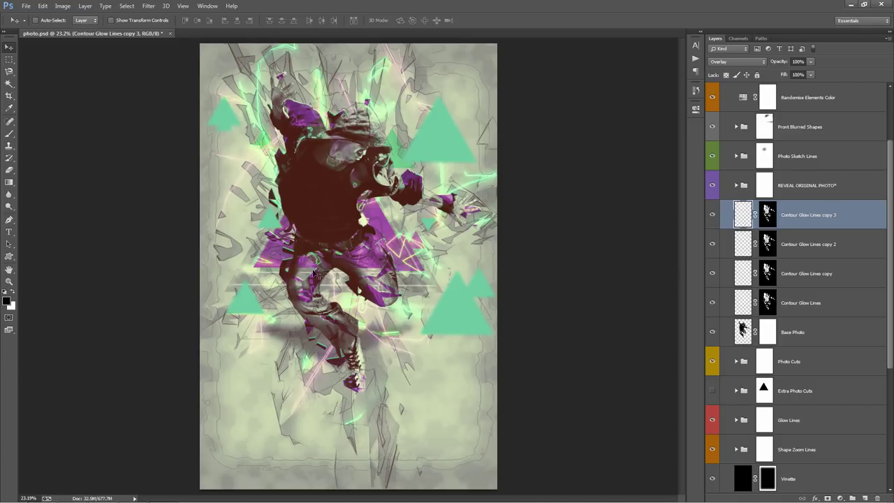
{"action": "key", "text": "ctrl+e"}
{"action": "key", "text": "ctrl+e"}
{"action": "key", "text": "ctrl+e"}
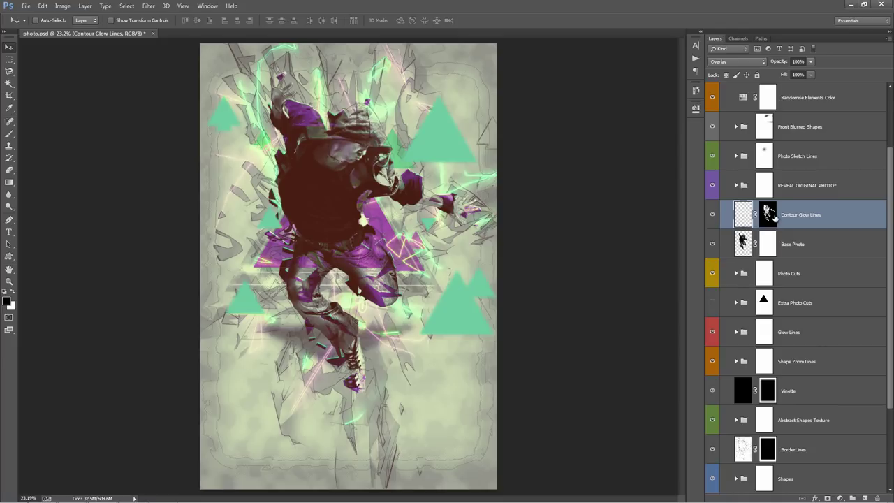
Compare the image with the Base Photo layer hidden and shown
{"action": "scroll", "coordinate": [775, 218], "scroll_direction": "down", "scroll_amount": 3}
{"action": "left_click", "coordinate": [768, 156]}
{"action": "scroll", "coordinate": [729, 241], "scroll_direction": "up", "scroll_amount": 3}
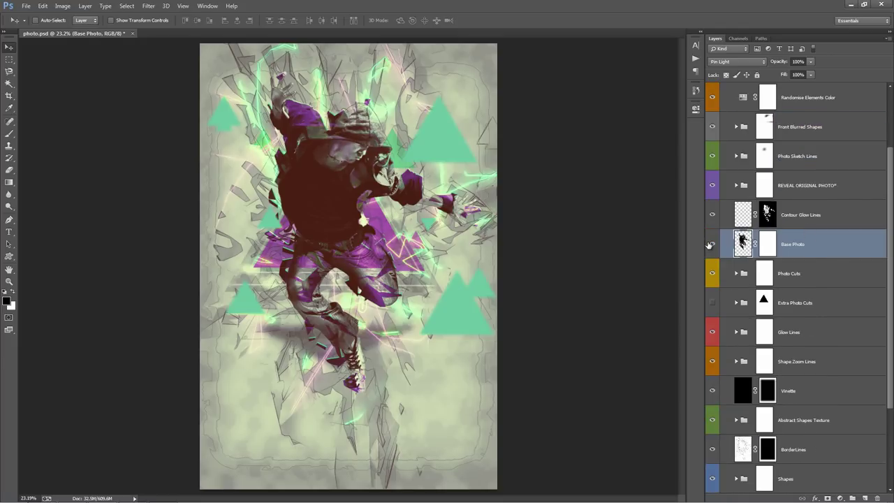
{"action": "left_click", "coordinate": [709, 245]}
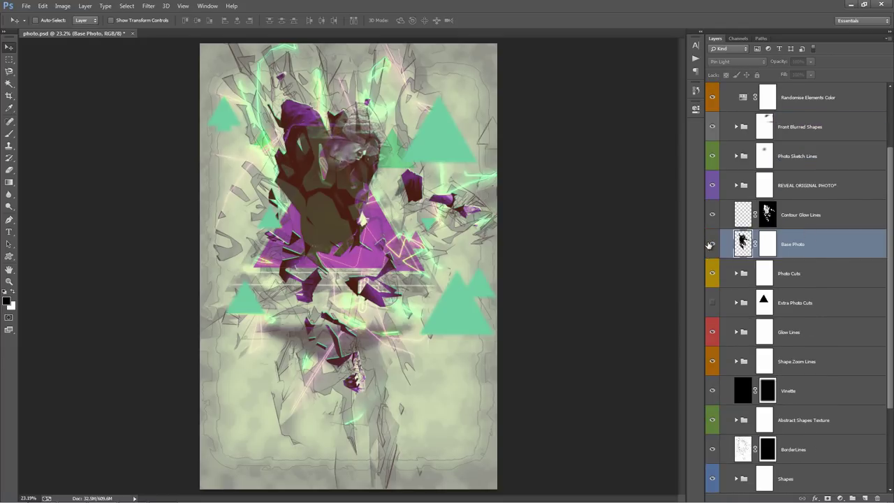
{"action": "left_click", "coordinate": [709, 245]}
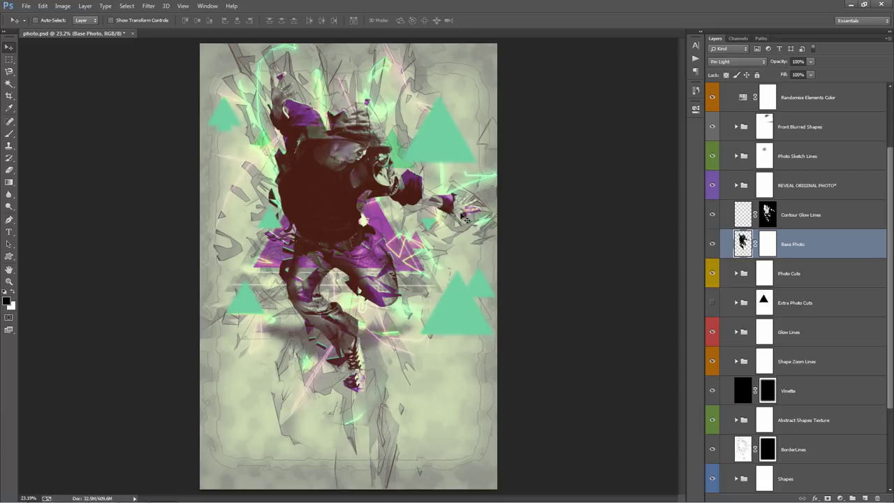
Try the Normal blend mode on the Base Photo layer and return it to Pin Light
{"action": "left_click", "coordinate": [737, 62]}
{"action": "left_click", "coordinate": [727, 67]}
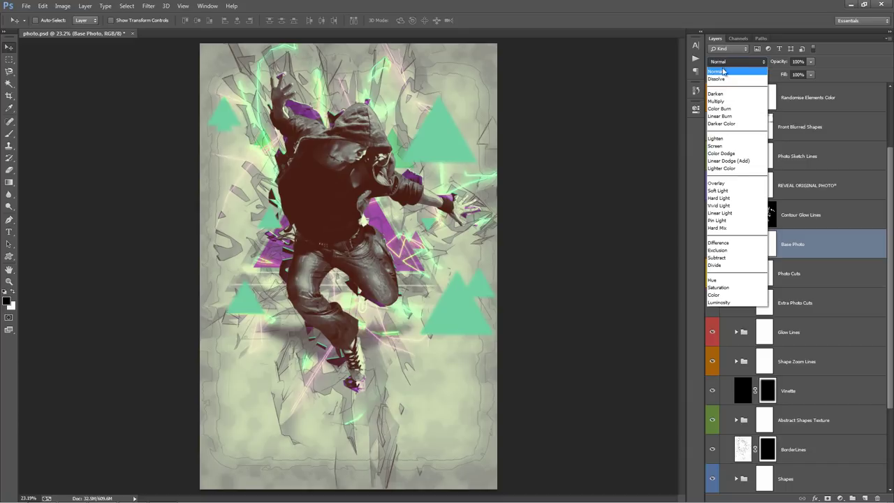
{"action": "left_click", "coordinate": [734, 218]}
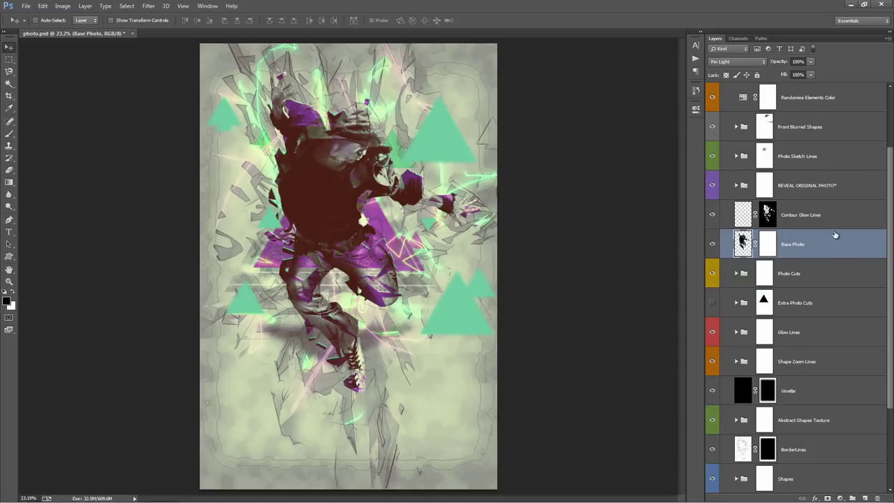
Compare the image with the Photo Cuts group hidden and shown
{"action": "scroll", "coordinate": [820, 219], "scroll_direction": "down", "scroll_amount": 4}
{"action": "left_click", "coordinate": [816, 158]}
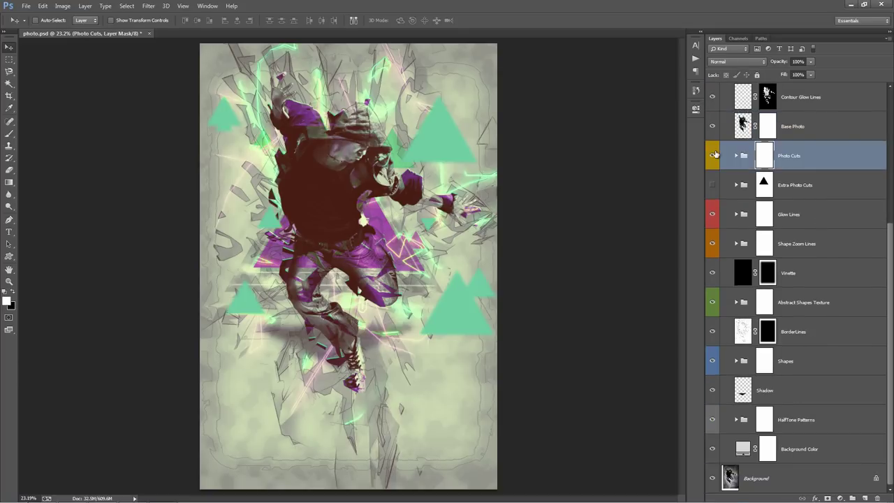
{"action": "left_click", "coordinate": [713, 155]}
{"action": "left_click", "coordinate": [713, 155]}
{"action": "left_click", "coordinate": [743, 160]}
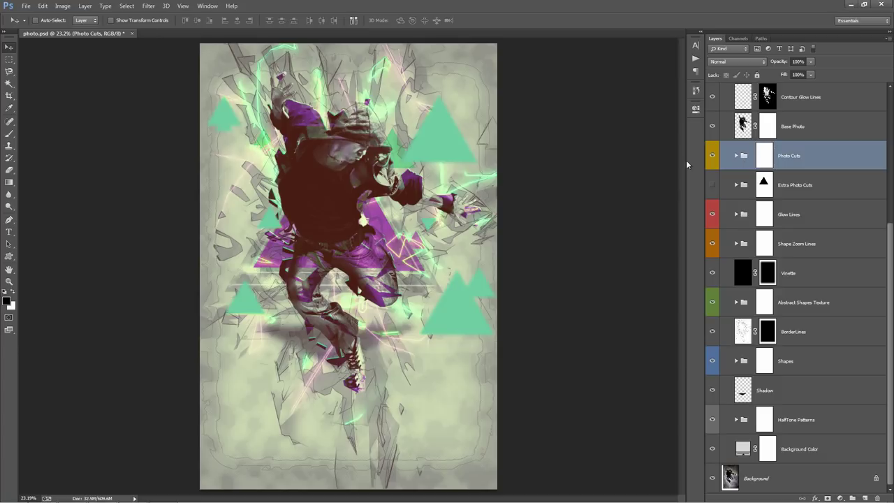
{"action": "left_click_drag", "start_coordinate": [543, 167], "coordinate": [545, 190]}
Expand the Photo Cuts group and widen the layer list to give its nested layers more room
{"action": "left_click", "coordinate": [735, 156]}
{"action": "left_click", "coordinate": [818, 192]}
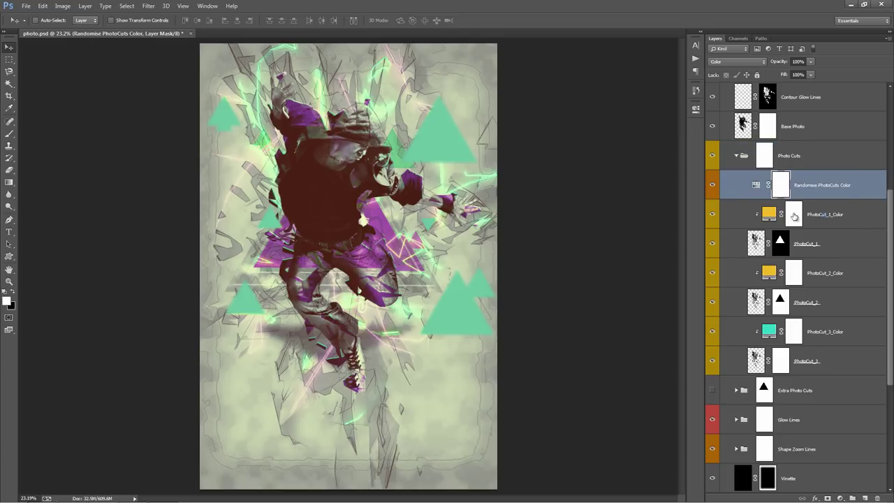
{"action": "left_click", "coordinate": [820, 216]}
{"action": "left_click_drag", "start_coordinate": [702, 213], "coordinate": [676, 206]}
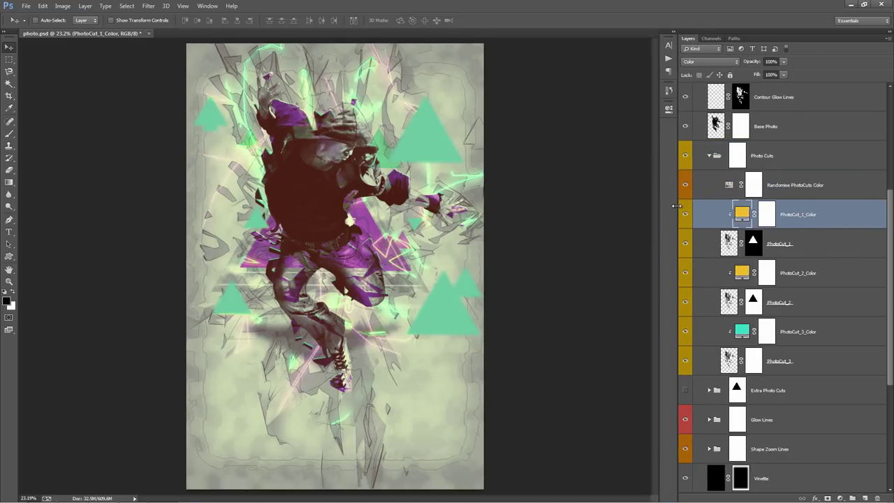
Compare the image with the PhotoCut_1, PhotoCut_2 and PhotoCut_3 layers hidden and shown one by one
{"action": "left_click", "coordinate": [825, 193]}
{"action": "left_click", "coordinate": [816, 211]}
{"action": "left_click", "coordinate": [809, 237]}
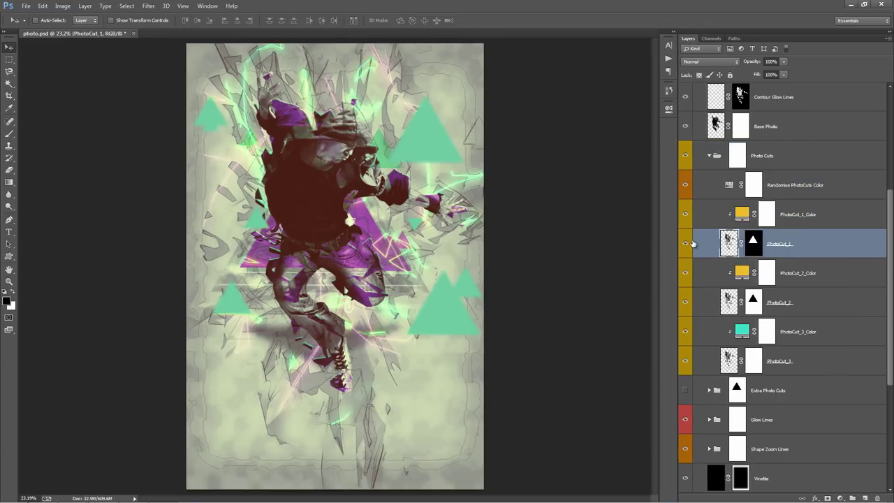
{"action": "left_click", "coordinate": [683, 245]}
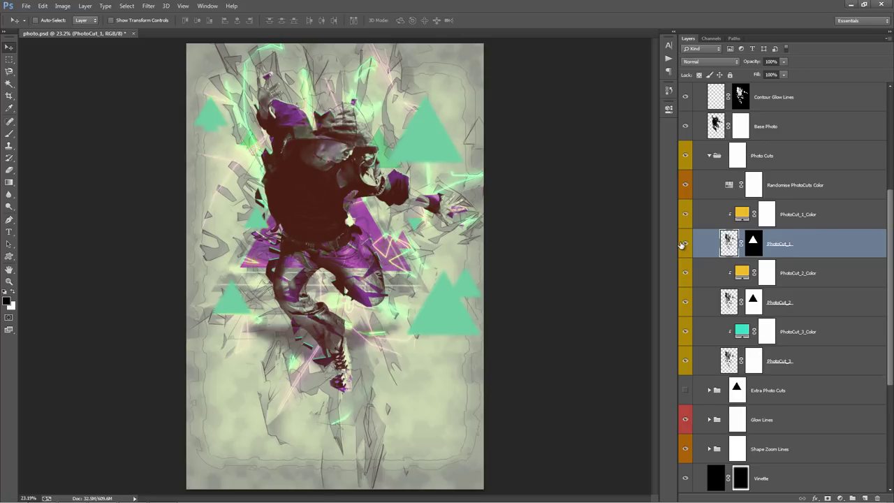
{"action": "left_click", "coordinate": [686, 304]}
{"action": "left_click", "coordinate": [686, 304]}
{"action": "left_click", "coordinate": [684, 360]}
{"action": "left_click", "coordinate": [685, 360]}
Check the Randomise Elements Color layer and the Adjustments group, and collapse the Photo Cuts group
{"action": "scroll", "coordinate": [735, 207], "scroll_direction": "up", "scroll_amount": 7}
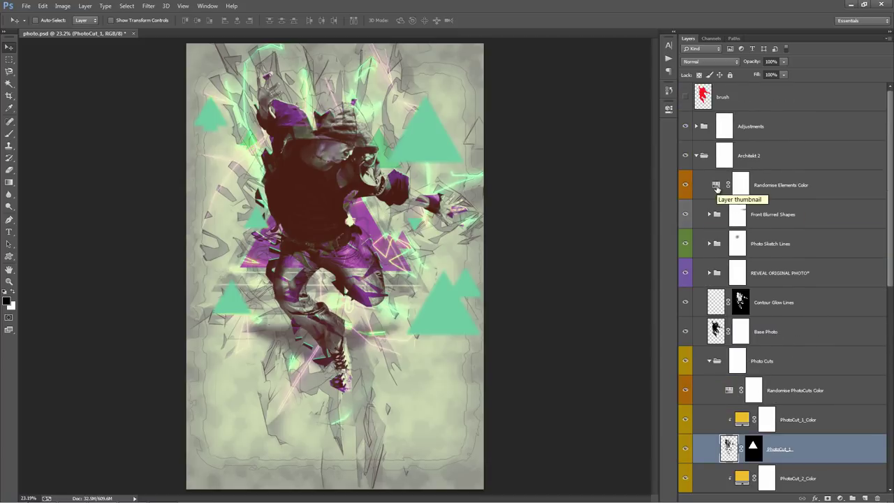
{"action": "left_click", "coordinate": [769, 186]}
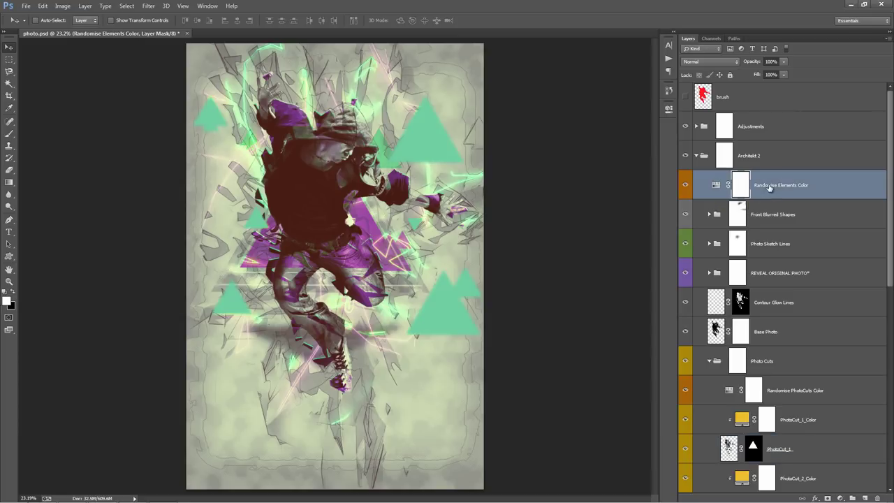
{"action": "left_click", "coordinate": [696, 126]}
{"action": "left_click", "coordinate": [695, 127]}
{"action": "scroll", "coordinate": [733, 210], "scroll_direction": "down", "scroll_amount": 6}
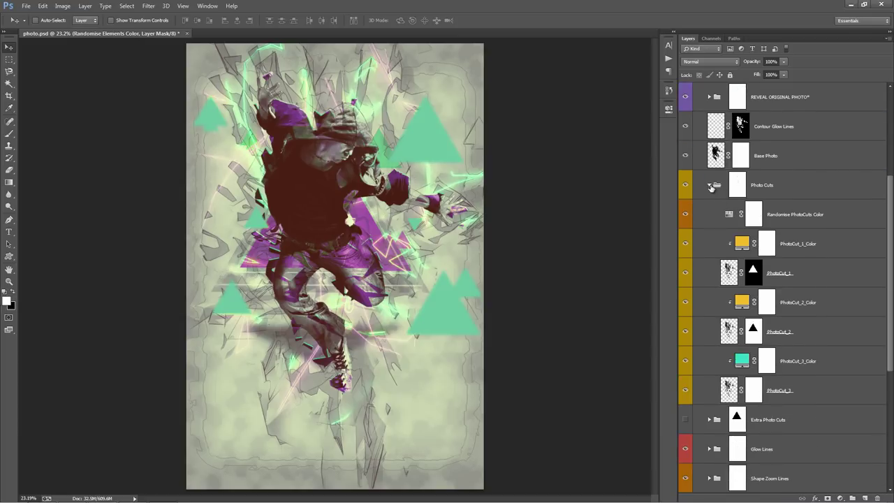
{"action": "left_click", "coordinate": [710, 186]}
{"action": "left_click", "coordinate": [715, 186]}
Select the Extra Photo Cuts group and make it visible
{"action": "key", "text": "alt+bracketleft"}
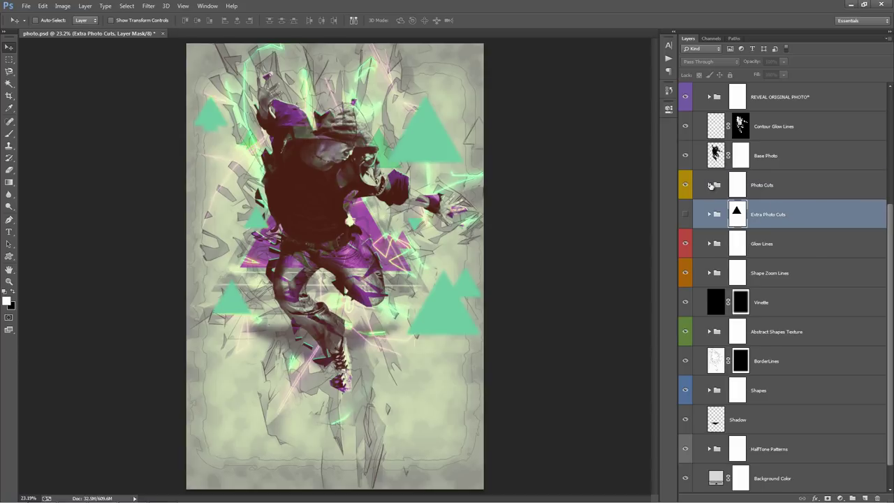
{"action": "left_click", "coordinate": [685, 215]}
{"action": "left_click", "coordinate": [686, 215]}
{"action": "left_click", "coordinate": [685, 215]}
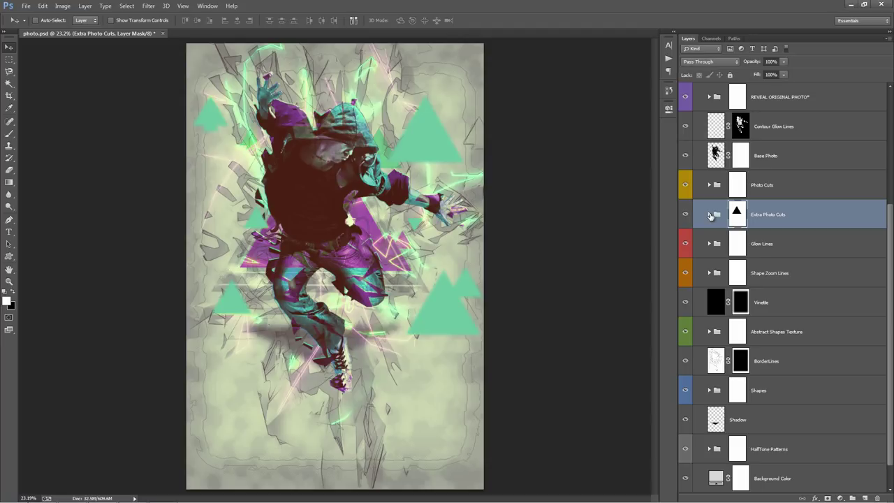
View the Extra Photo Cuts group's mask on its own and return to the full image
{"action": "left_click", "coordinate": [739, 219], "text": "alt"}
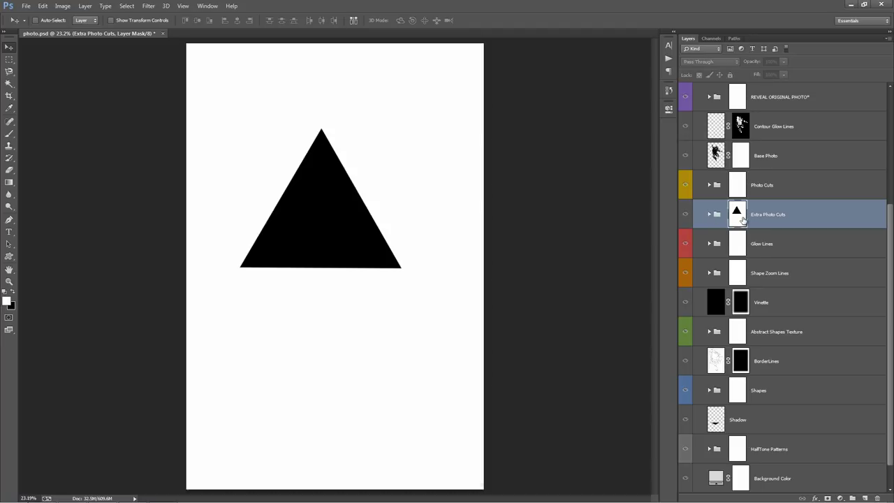
{"action": "left_click", "coordinate": [741, 219], "text": "alt"}
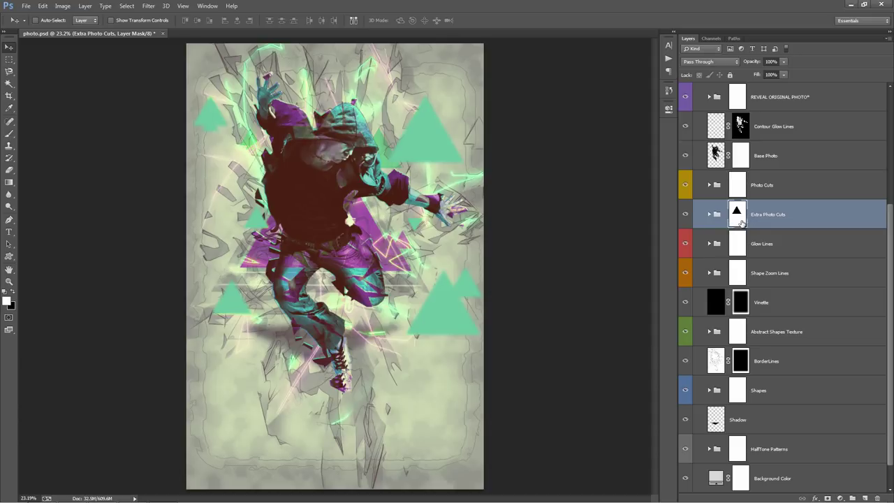
{"action": "left_click", "coordinate": [739, 219], "text": "alt"}
{"action": "left_click", "coordinate": [739, 219], "text": "alt"}
{"action": "left_click", "coordinate": [737, 210], "text": "alt"}
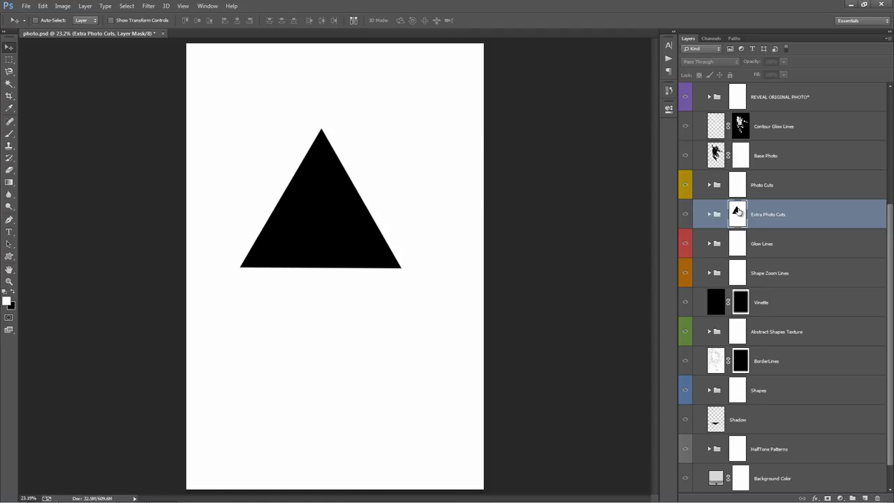
{"action": "left_click", "coordinate": [738, 211], "text": "alt"}
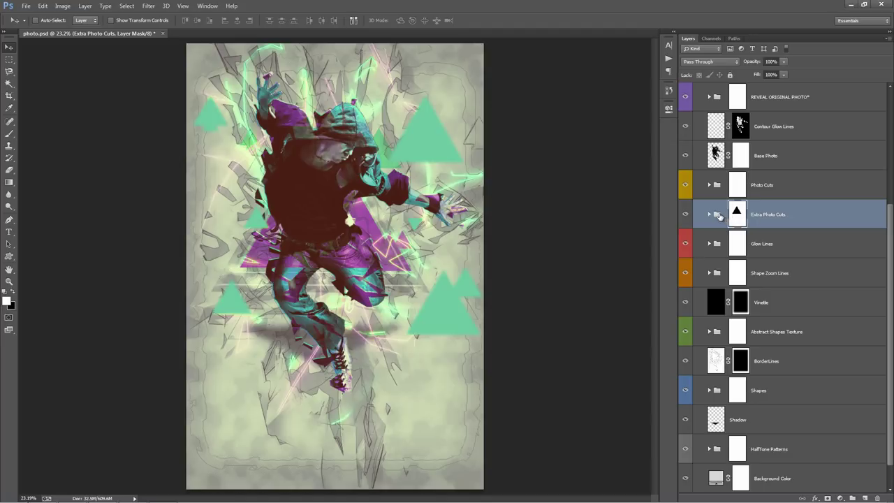
Expand the Extra Photo Cuts group and set the ExtraCut_1_Color fill to the red #ee174a
{"action": "left_click", "coordinate": [710, 214]}
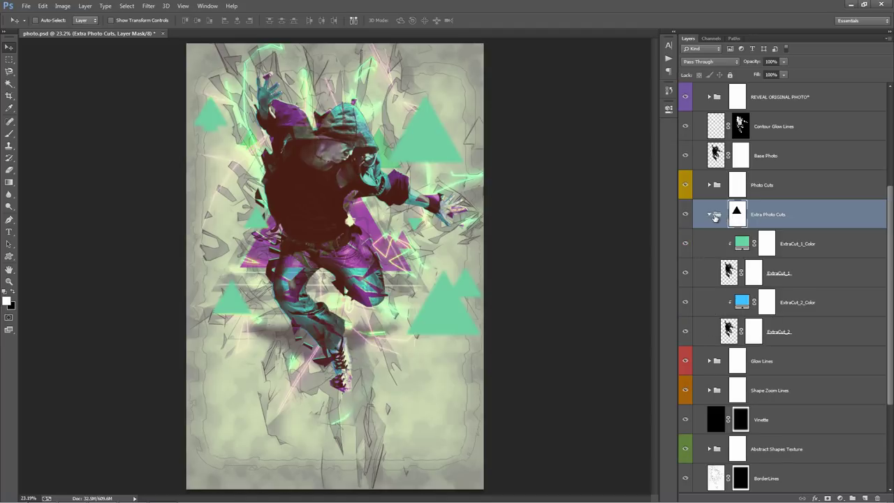
{"action": "double_click", "coordinate": [745, 246]}
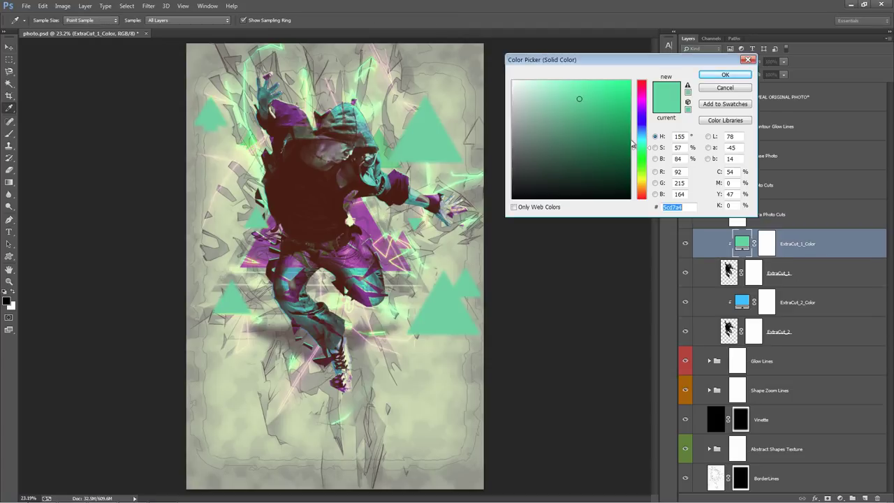
{"action": "left_click", "coordinate": [645, 87]}
{"action": "left_click", "coordinate": [618, 88]}
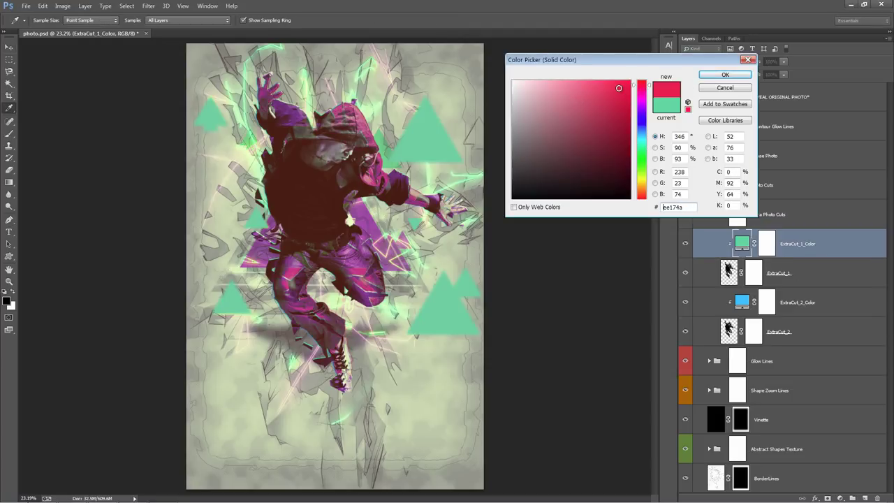
{"action": "left_click", "coordinate": [725, 74]}
Offset ExtraCut_1 slightly up and right and ExtraCut_2 slightly left behind the figure, and hide and collapse the Extra Photo Cuts group
{"action": "left_click", "coordinate": [730, 273]}
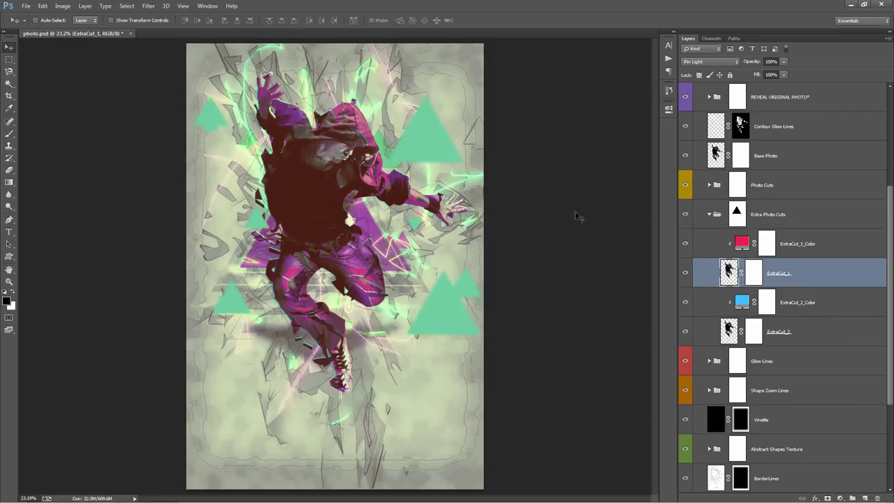
{"action": "left_click_drag", "start_coordinate": [472, 184], "coordinate": [470, 180]}
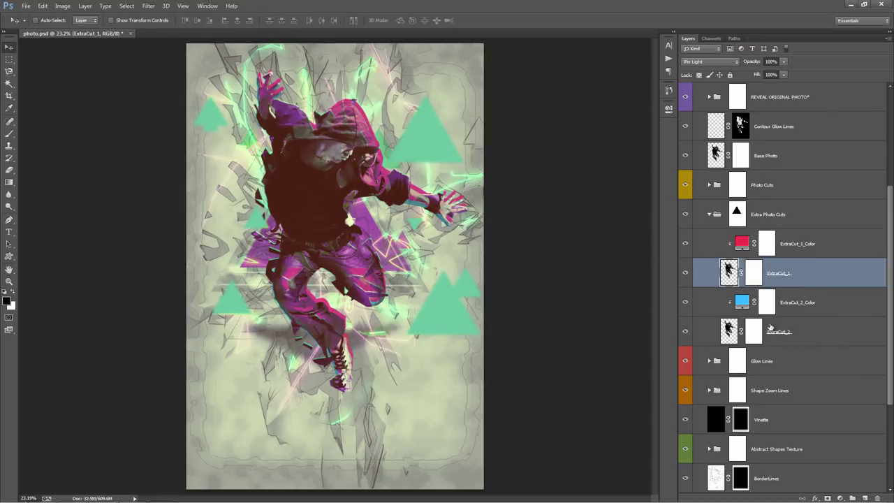
{"action": "left_click", "coordinate": [789, 334]}
{"action": "left_click_drag", "start_coordinate": [459, 205], "coordinate": [453, 202]}
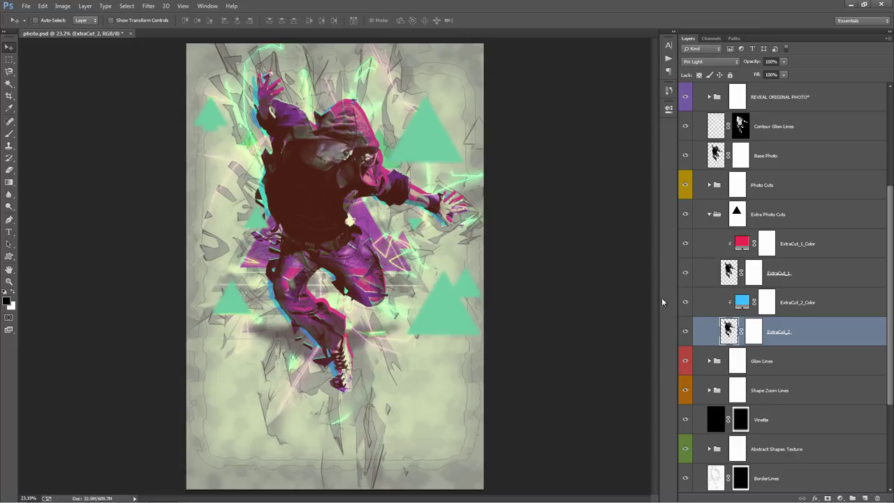
{"action": "left_click", "coordinate": [684, 215]}
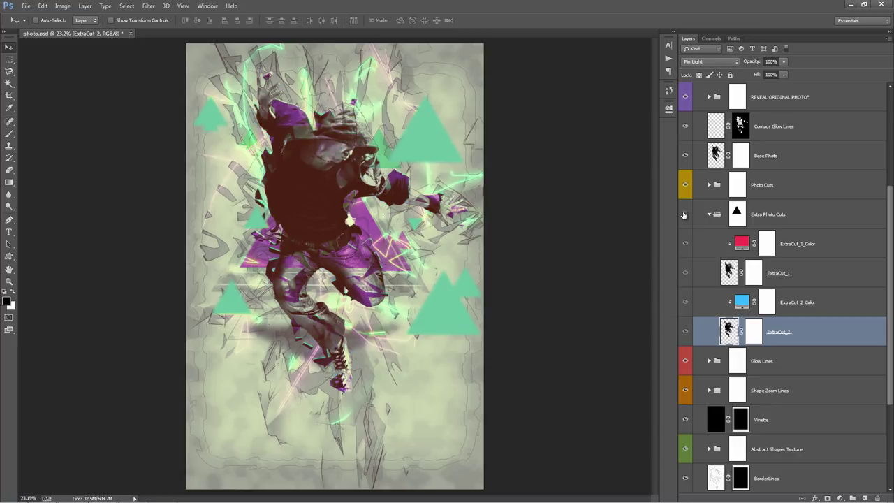
{"action": "left_click", "coordinate": [710, 214]}
Compare the image with the Glow Lines group hidden and shown
{"action": "left_click", "coordinate": [810, 248]}
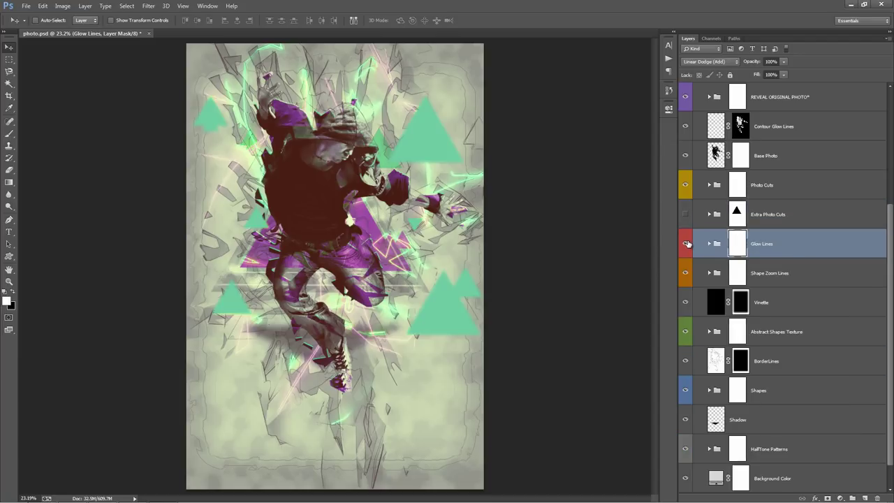
{"action": "left_click", "coordinate": [685, 244]}
{"action": "left_click", "coordinate": [686, 244]}
{"action": "left_click", "coordinate": [685, 244]}
{"action": "left_click", "coordinate": [685, 244]}
{"action": "left_click", "coordinate": [724, 245]}
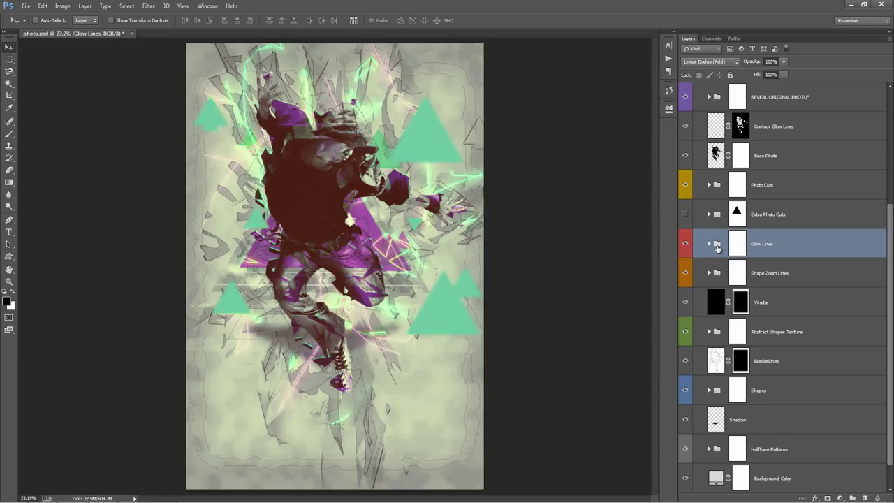
Free-transform the Glow Lines group to 100.02% width and 100.04% height
{"action": "key", "text": "ctrl+minus"}
{"action": "key", "text": "ctrl+minus"}
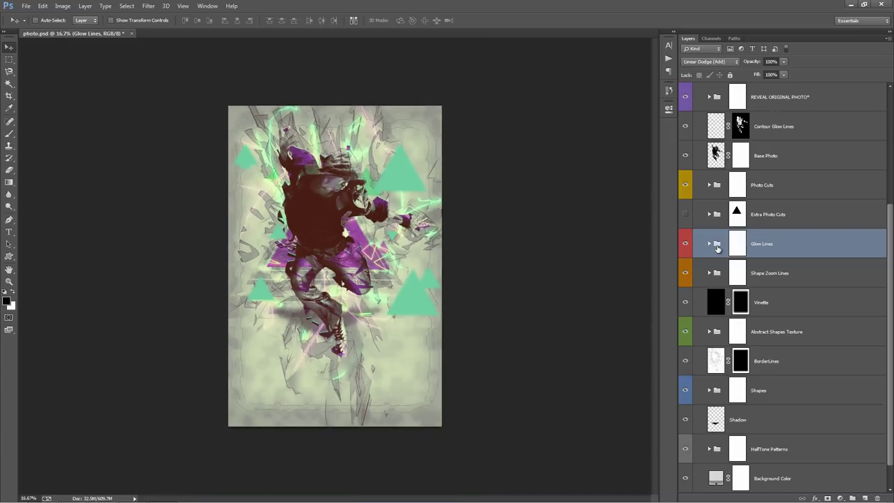
{"action": "key", "text": "ctrl+t"}
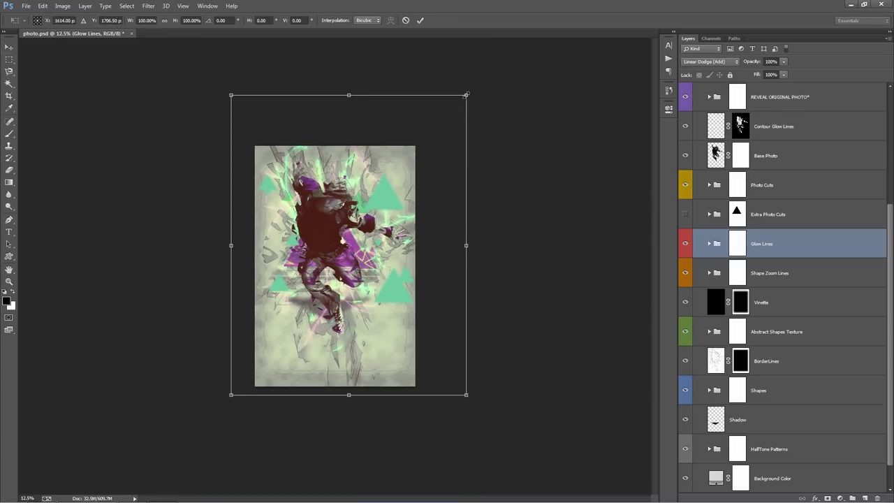
{"action": "left_click_drag", "start_coordinate": [466, 93], "coordinate": [480, 105]}
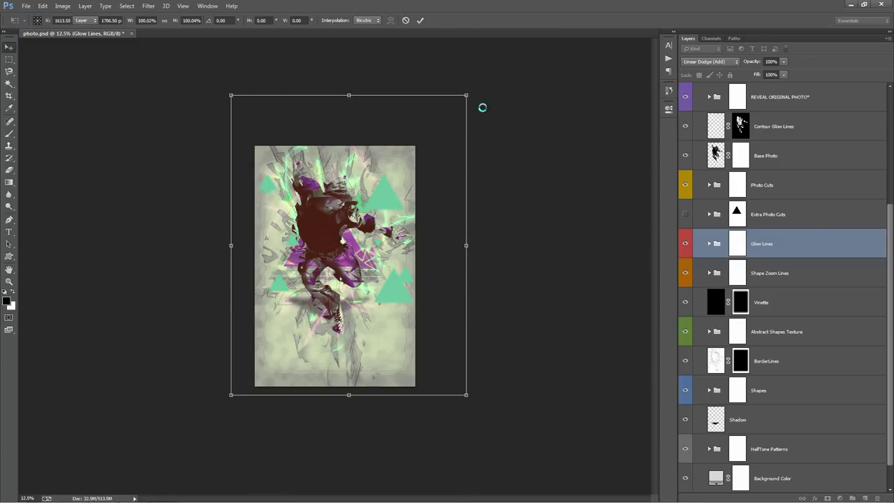
{"action": "key", "text": "ctrl+0"}
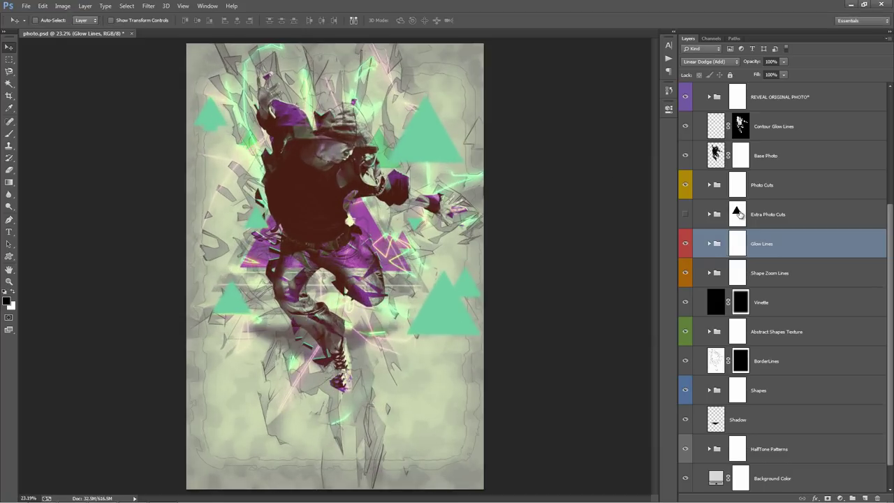
Duplicate the Glow Lines group, merge the copy into a single layer and shift it on the canvas
{"action": "key", "text": "ctrl+j"}
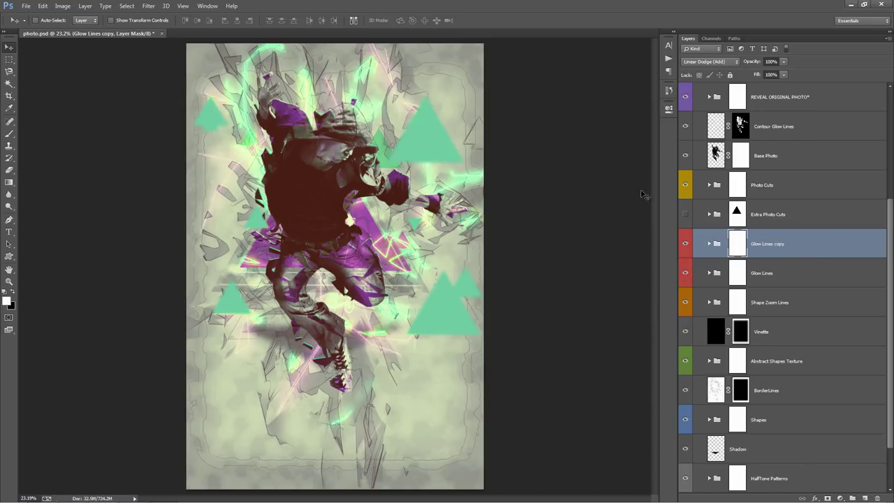
{"action": "key", "text": "ctrl+e"}
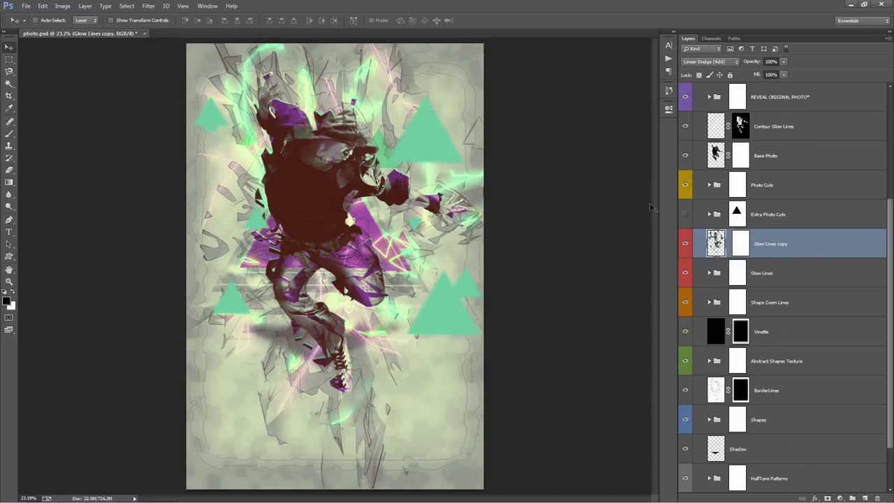
{"action": "left_click_drag", "start_coordinate": [499, 209], "coordinate": [502, 185]}
Rotate the merged glow lines copy to about -141° and move it up around the figure's upper body
{"action": "key", "text": "ctrl+minus"}
{"action": "key", "text": "ctrl+minus"}
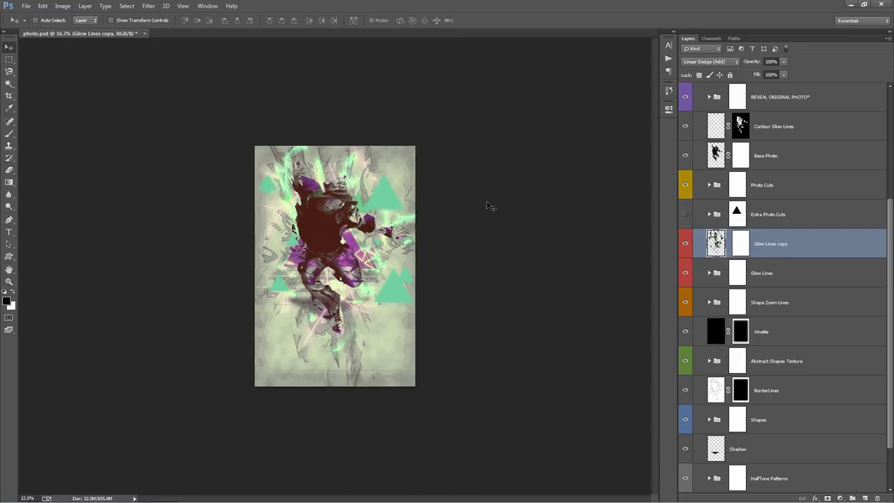
{"action": "key", "text": "ctrl+t"}
{"action": "left_click_drag", "start_coordinate": [487, 201], "coordinate": [202, 189]}
{"action": "left_click_drag", "start_coordinate": [334, 285], "coordinate": [332, 236]}
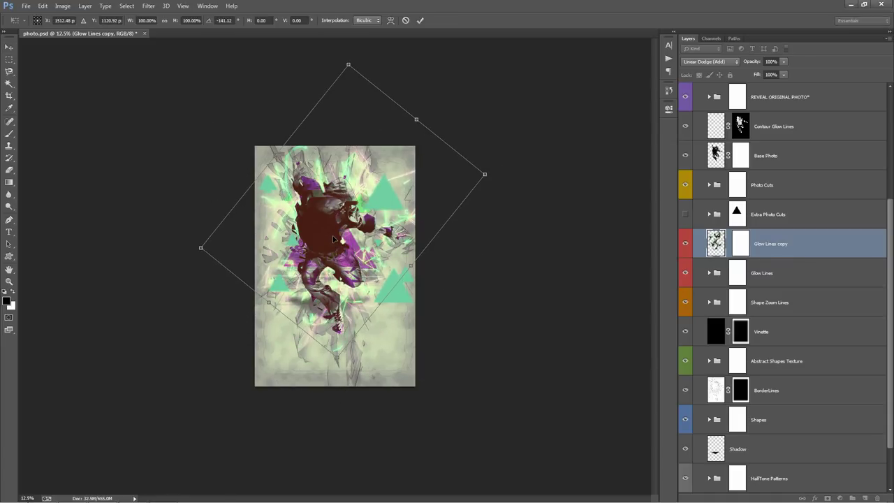
{"action": "key", "text": "Return"}
{"action": "key", "text": "ctrl+0"}
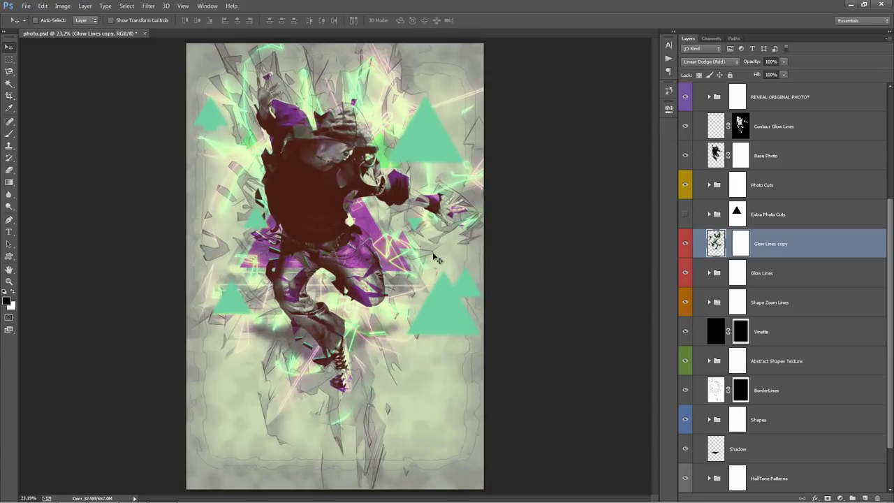
{"action": "left_click_drag", "start_coordinate": [439, 259], "coordinate": [438, 255]}
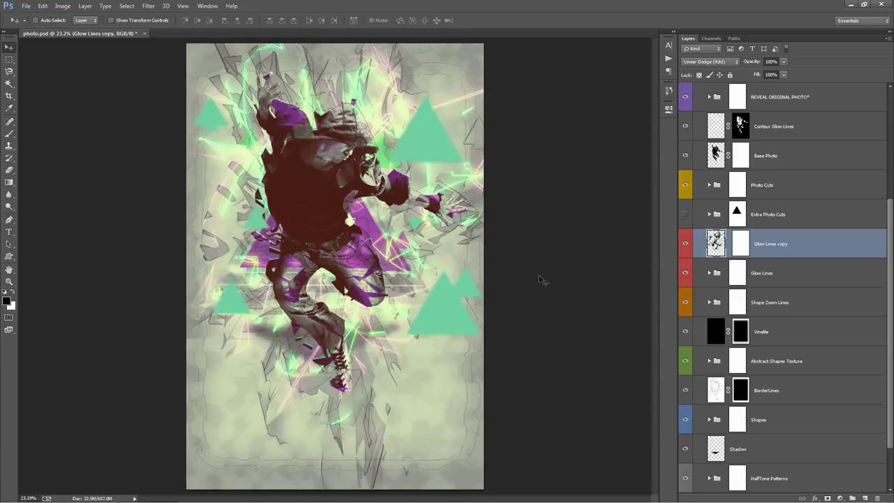
Compare the poster with the Shape Zoom Lines group hidden and shown to examine what it contributes
{"action": "left_click", "coordinate": [784, 269]}
{"action": "scroll", "coordinate": [787, 269], "scroll_direction": "down", "scroll_amount": 2}
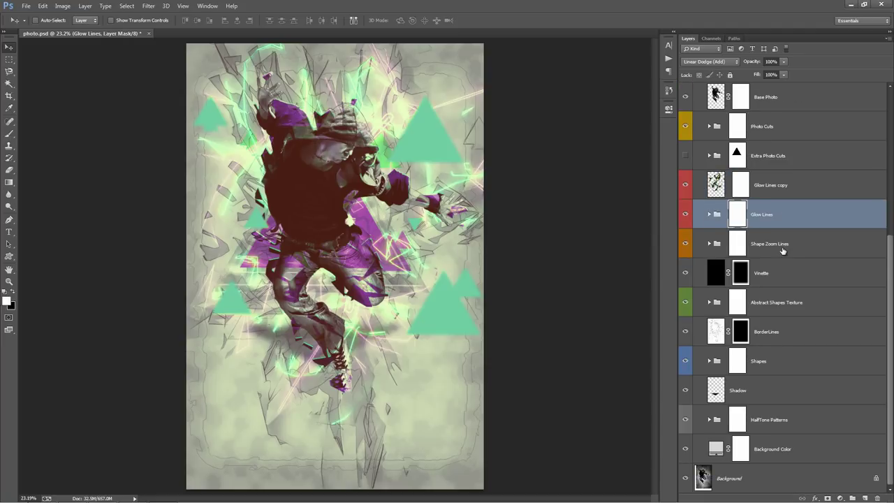
{"action": "left_click", "coordinate": [781, 248]}
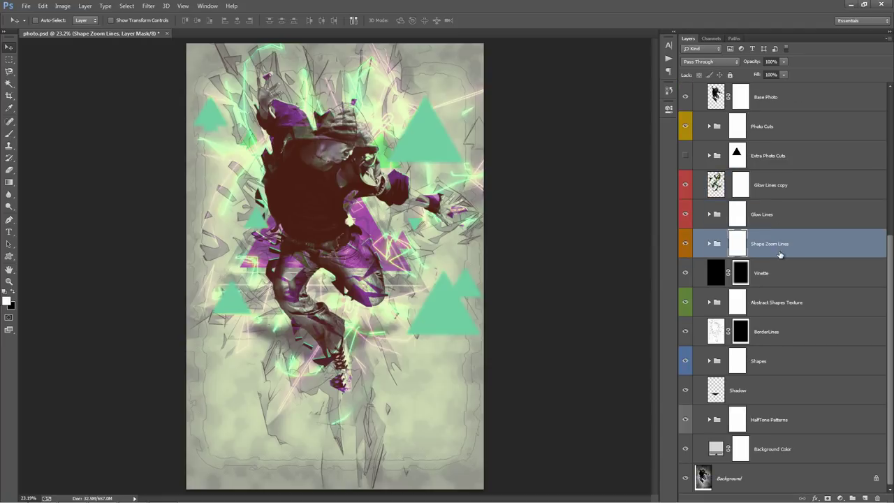
{"action": "left_click", "coordinate": [693, 246]}
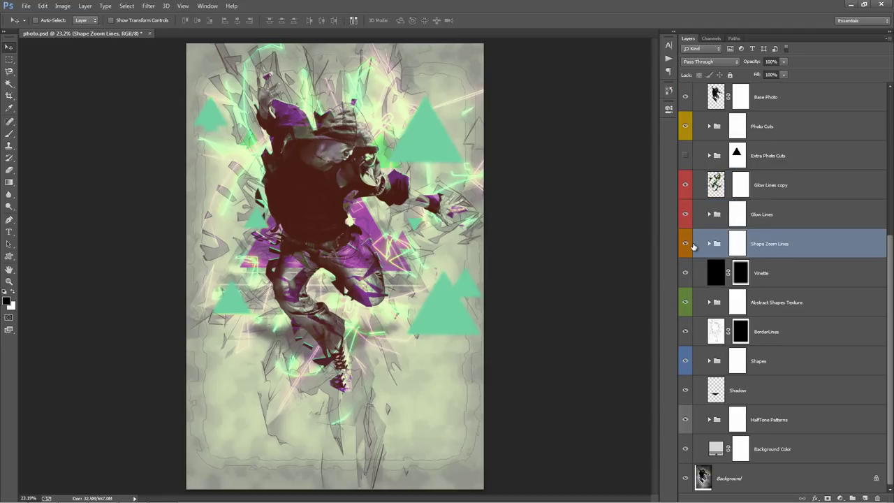
{"action": "left_click", "coordinate": [686, 244]}
{"action": "left_click", "coordinate": [686, 244]}
{"action": "left_click", "coordinate": [686, 244]}
{"action": "left_click", "coordinate": [686, 245]}
{"action": "left_click", "coordinate": [684, 243]}
{"action": "left_click", "coordinate": [684, 243]}
{"action": "left_click", "coordinate": [683, 246]}
{"action": "left_click", "coordinate": [684, 246]}
{"action": "left_click", "coordinate": [685, 246]}
{"action": "left_click", "coordinate": [685, 246]}
{"action": "left_click", "coordinate": [686, 245]}
{"action": "left_click", "coordinate": [685, 246]}
{"action": "left_click", "coordinate": [685, 246]}
Set the blend mode of the Shape Zoom Lines group to Subtract
{"action": "left_click", "coordinate": [708, 62]}
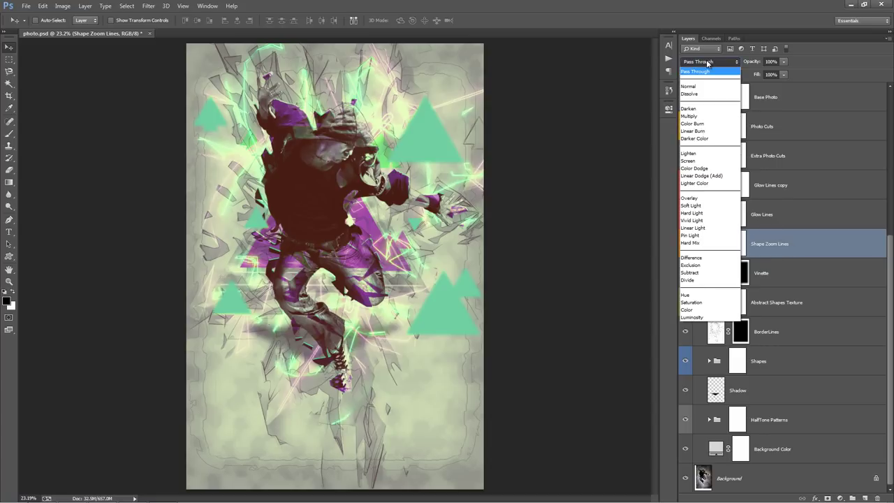
{"action": "left_click", "coordinate": [698, 272]}
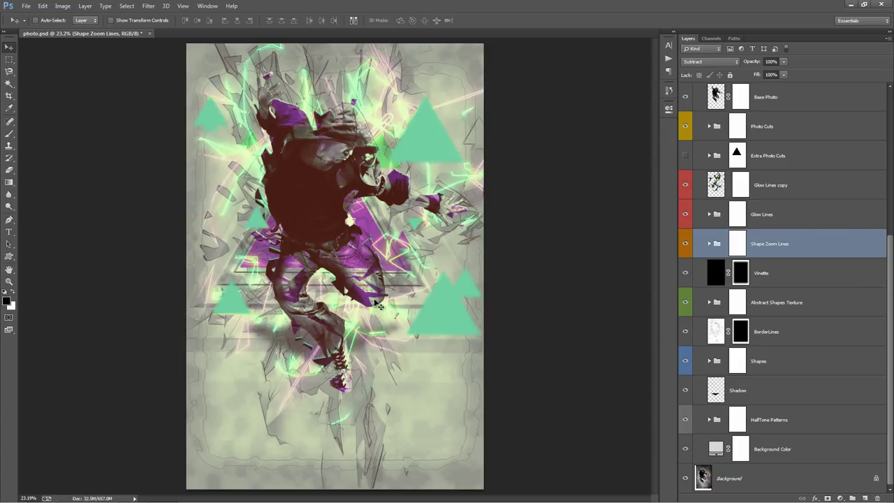
Expand the Shape Zoom Lines group and compare the poster with its ZoomLine_2 layer hidden and shown
{"action": "left_click", "coordinate": [709, 245]}
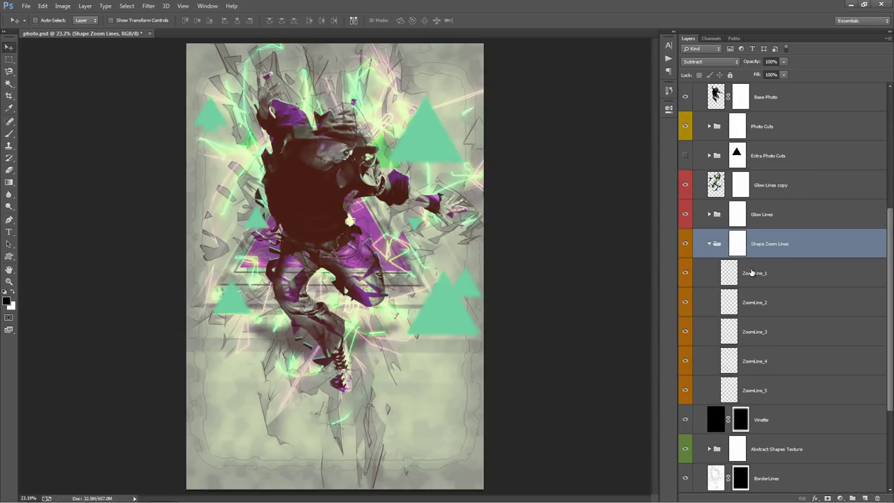
{"action": "left_click", "coordinate": [692, 273]}
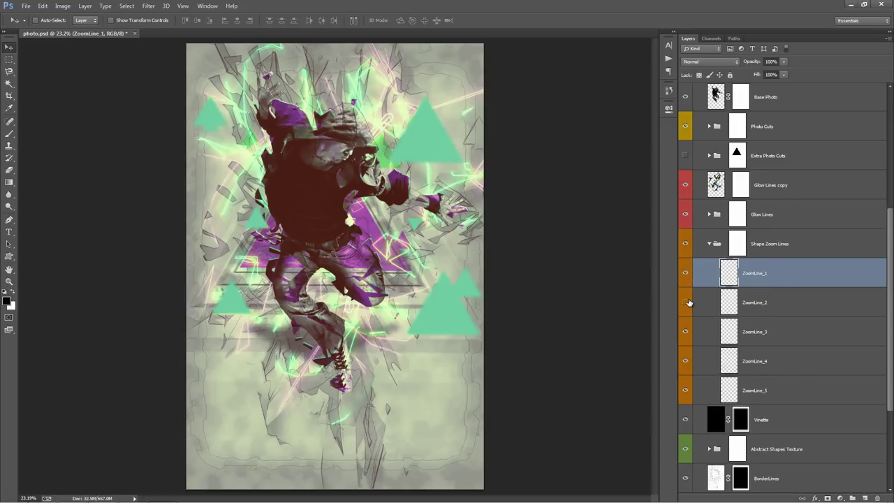
{"action": "left_click", "coordinate": [687, 301]}
{"action": "left_click", "coordinate": [687, 302]}
{"action": "left_click", "coordinate": [687, 302]}
{"action": "left_click", "coordinate": [688, 302]}
Try duplicating the ZoomLine_2 layer inside the Shape Zoom Lines group and undo the duplication
{"action": "left_click", "coordinate": [786, 308]}
{"action": "key", "text": "ctrl+j"}
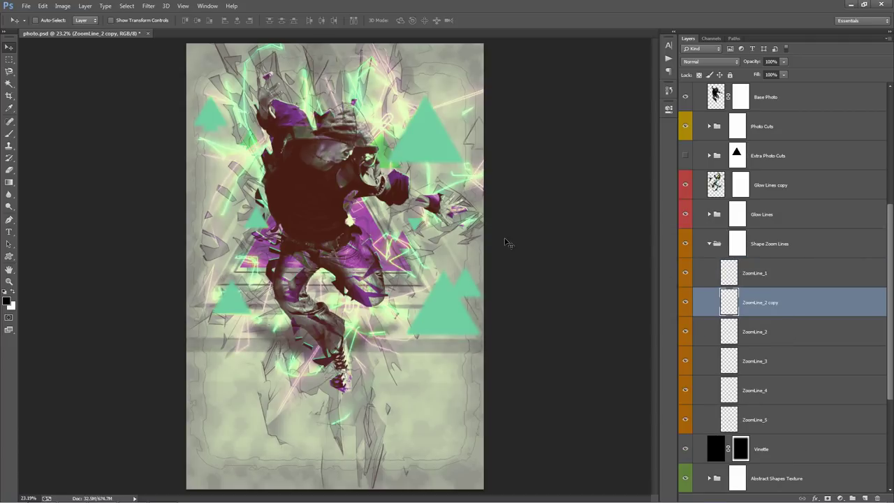
{"action": "key", "text": "ctrl+j"}
{"action": "key", "text": "ctrl+z"}
{"action": "key", "text": "ctrl+alt+z"}
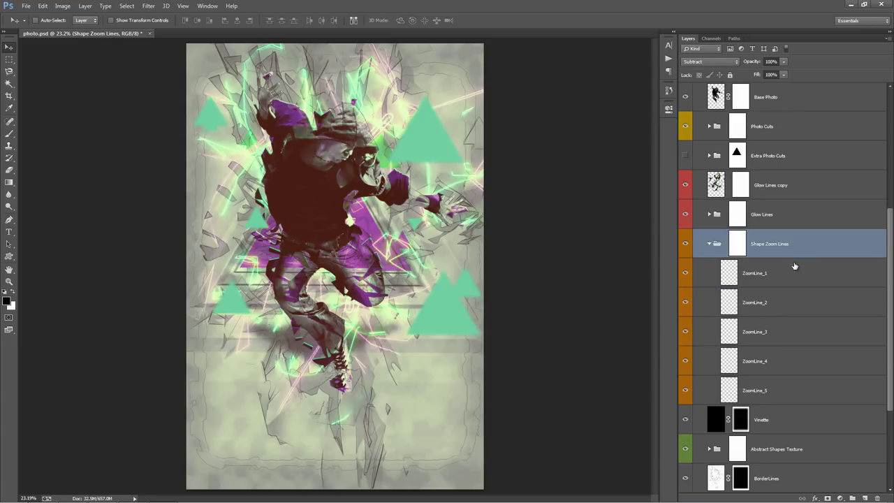
Collapse the Shape Zoom Lines group, try duplicating the whole group and undo the duplicate
{"action": "left_click", "coordinate": [794, 265]}
{"action": "left_click", "coordinate": [708, 245]}
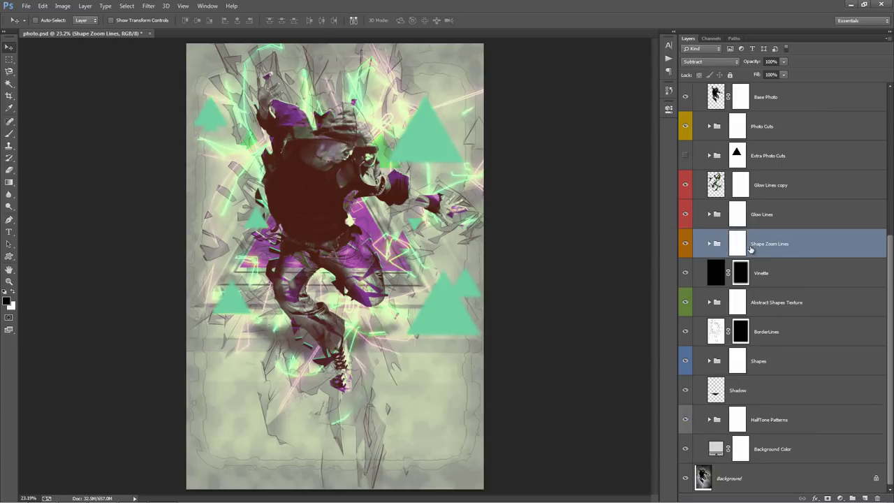
{"action": "key", "text": "ctrl+j"}
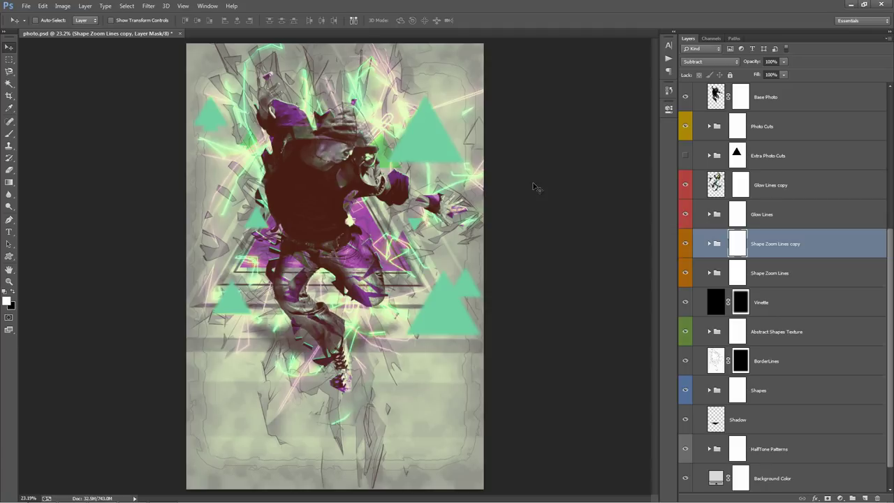
{"action": "key", "text": "ctrl+z"}
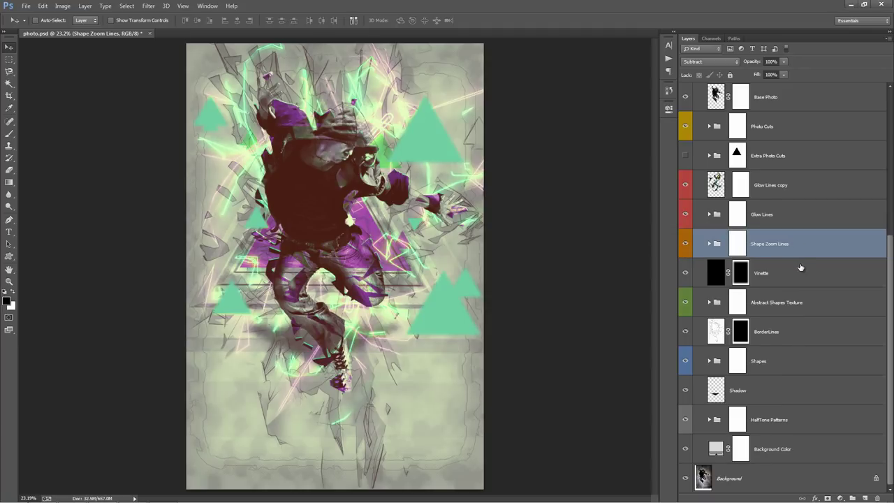
Compare the poster with the Vinette layer hidden and shown and set that layer's opacity to 8%
{"action": "left_click", "coordinate": [802, 269]}
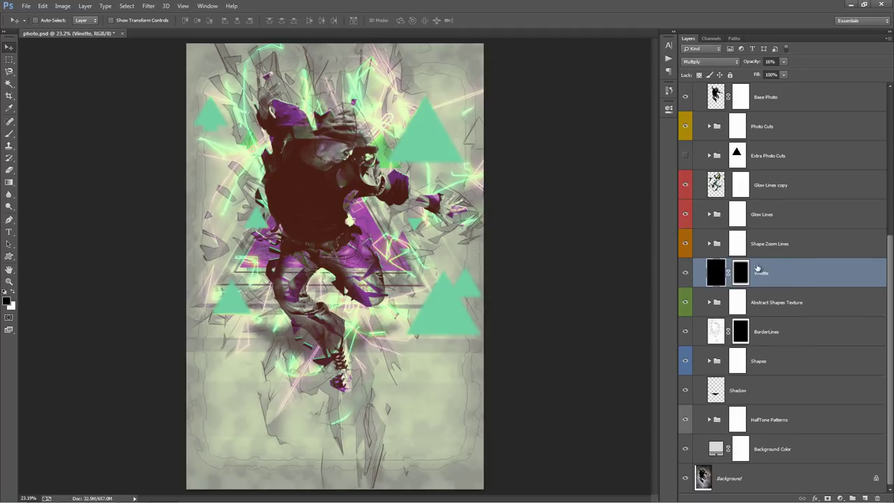
{"action": "left_click", "coordinate": [686, 273]}
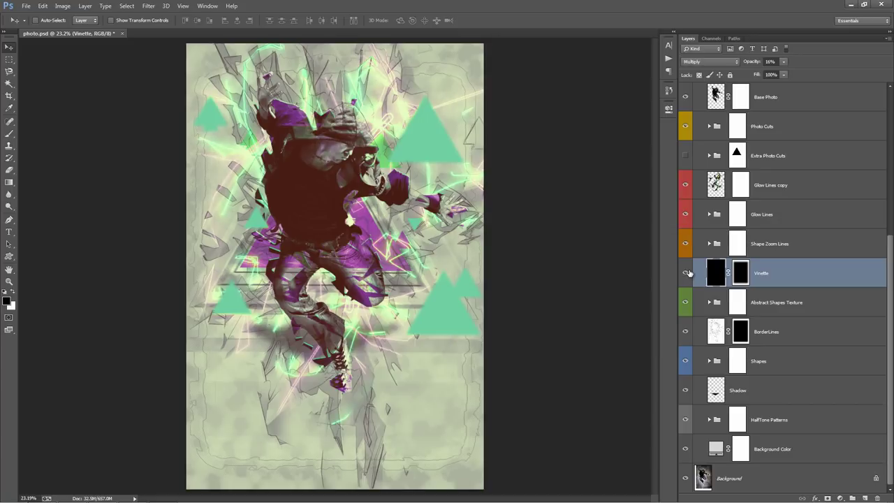
{"action": "left_click", "coordinate": [686, 273]}
{"action": "left_click", "coordinate": [687, 273]}
{"action": "left_click", "coordinate": [686, 274]}
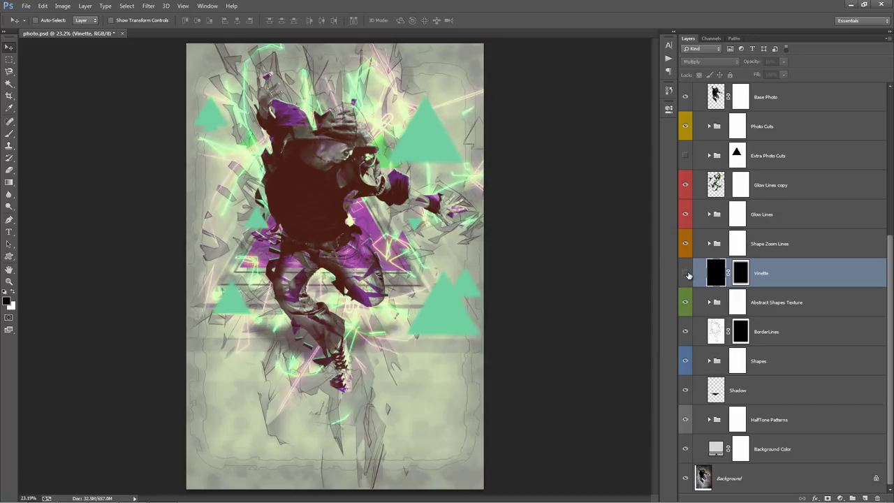
{"action": "left_click", "coordinate": [687, 274]}
{"action": "left_click", "coordinate": [686, 274]}
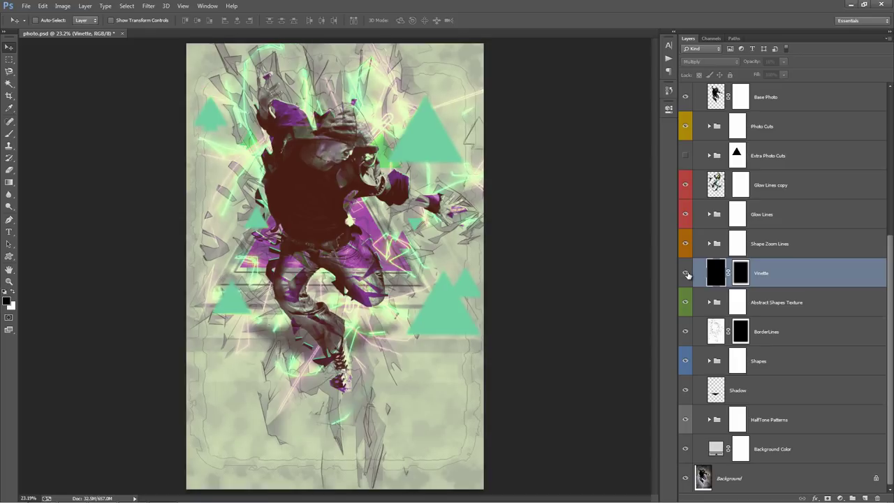
{"action": "left_click", "coordinate": [686, 274]}
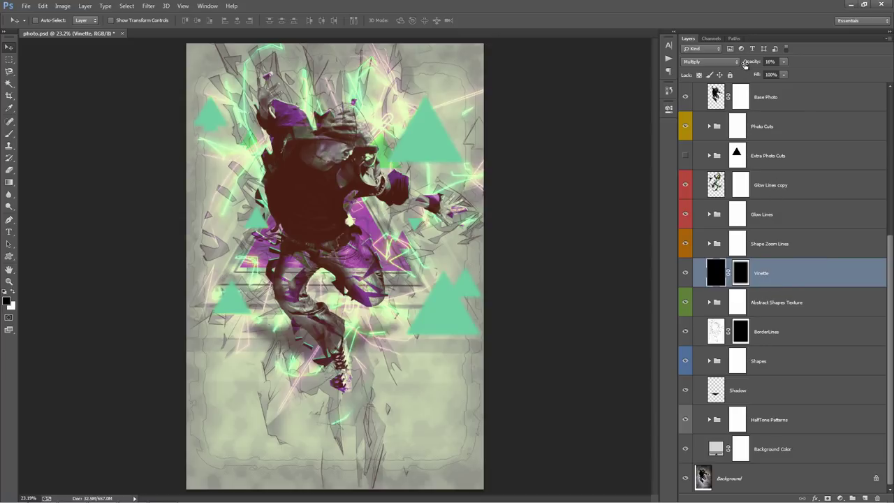
{"action": "left_click_drag", "start_coordinate": [745, 64], "coordinate": [715, 75]}
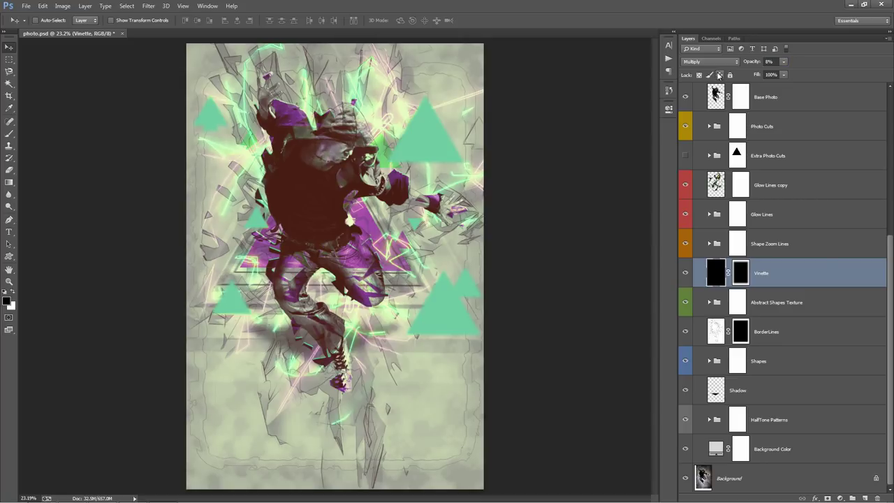
Toggle the Abstract Shapes Texture group's visibility and expand it to examine the fill and outline layers inside
{"action": "left_click", "coordinate": [797, 305]}
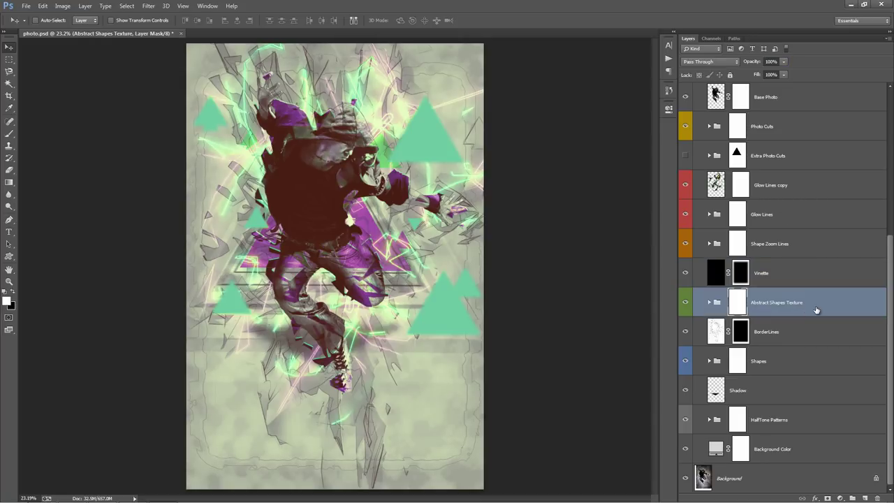
{"action": "left_click", "coordinate": [686, 302]}
{"action": "left_click", "coordinate": [686, 303]}
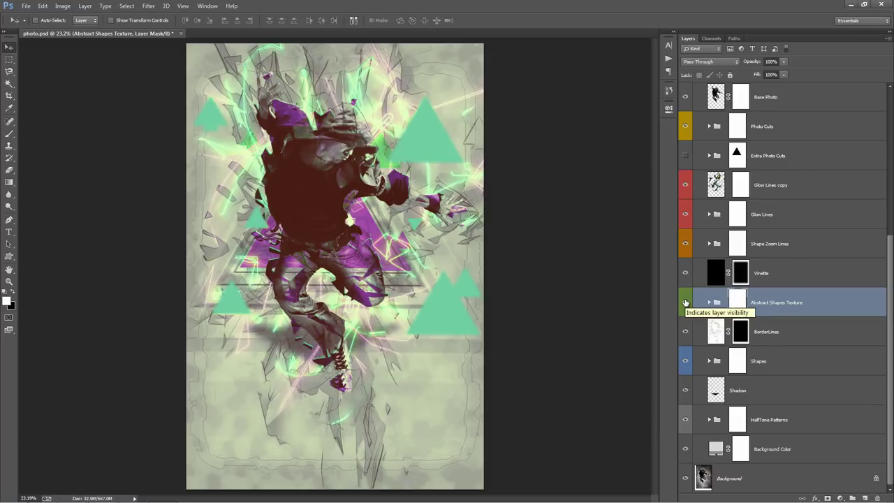
{"action": "left_click", "coordinate": [686, 303]}
{"action": "left_click", "coordinate": [686, 303]}
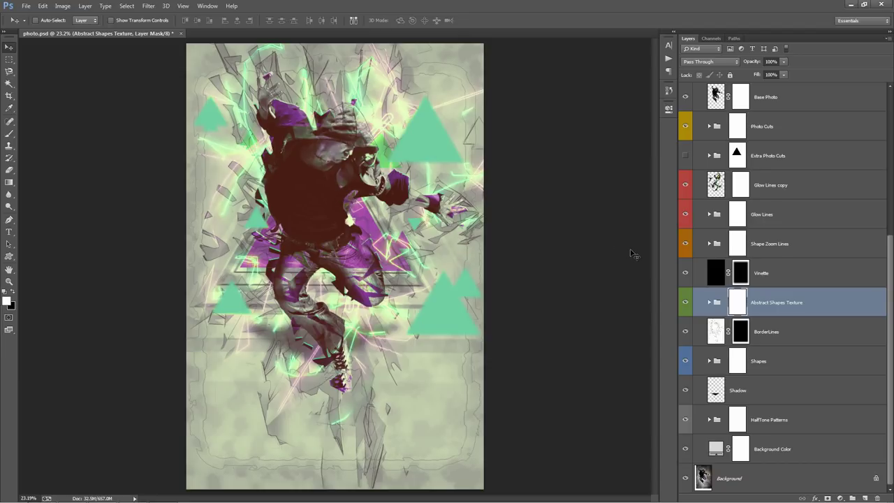
{"action": "left_click", "coordinate": [711, 303]}
{"action": "scroll", "coordinate": [769, 308], "scroll_direction": "down", "scroll_amount": 1}
{"action": "left_click", "coordinate": [782, 333]}
{"action": "left_click", "coordinate": [789, 358]}
{"action": "left_click", "coordinate": [789, 340]}
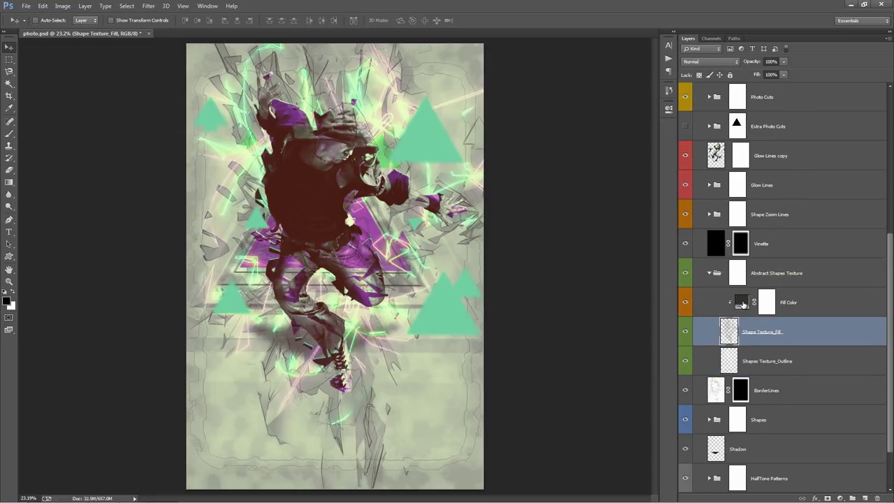
Adjust the Fill Color layer in the Abstract Shapes Texture group, trying purple and green before applying a dark grey
{"action": "double_click", "coordinate": [740, 305]}
{"action": "left_click", "coordinate": [452, 109]}
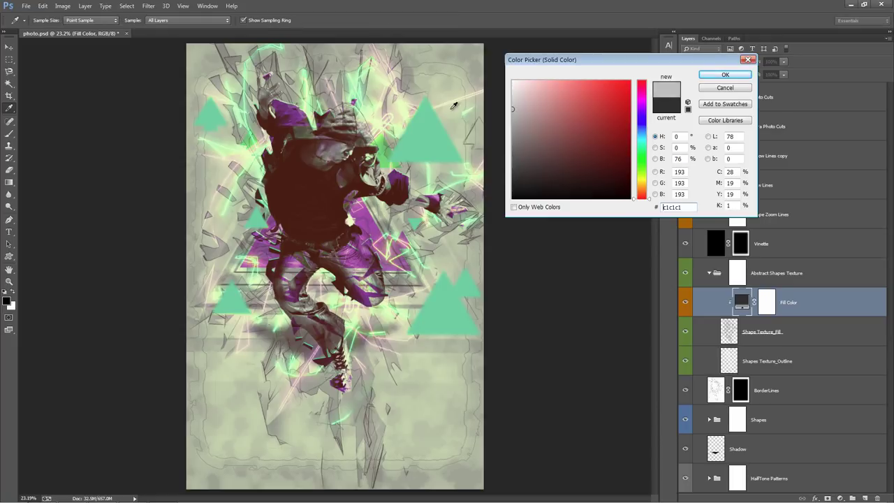
{"action": "left_click", "coordinate": [430, 152]}
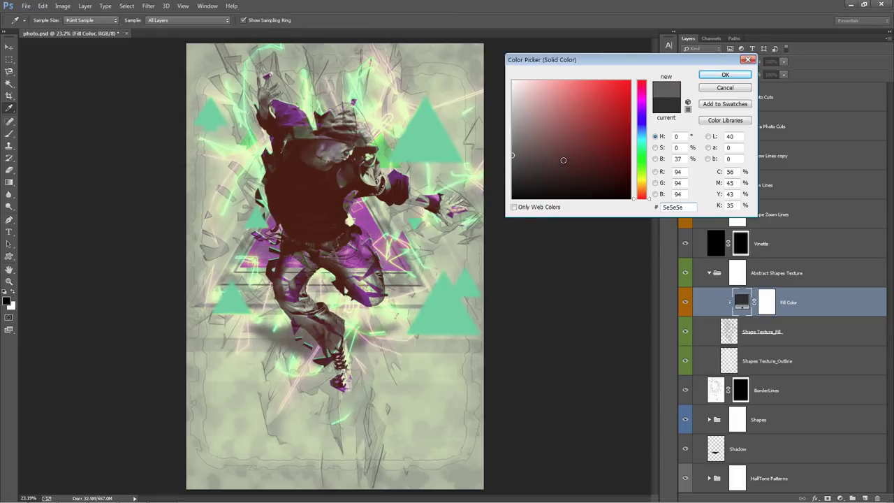
{"action": "left_click", "coordinate": [369, 221]}
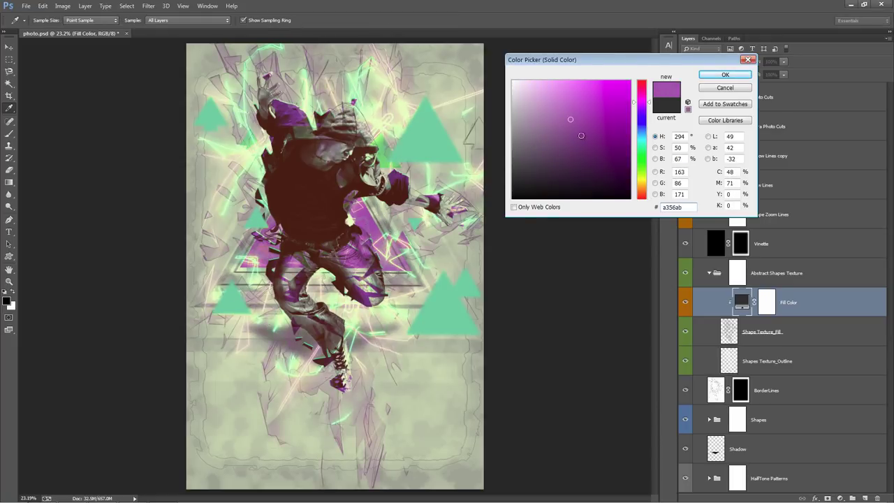
{"action": "left_click_drag", "start_coordinate": [572, 137], "coordinate": [666, 53]}
{"action": "left_click_drag", "start_coordinate": [641, 101], "coordinate": [639, 154]}
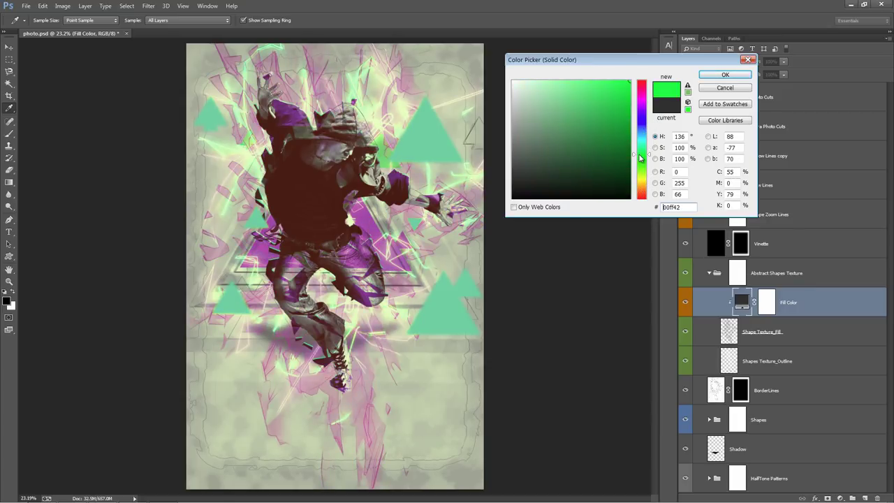
{"action": "left_click_drag", "start_coordinate": [482, 169], "coordinate": [441, 166]}
{"action": "left_click", "coordinate": [717, 77]}
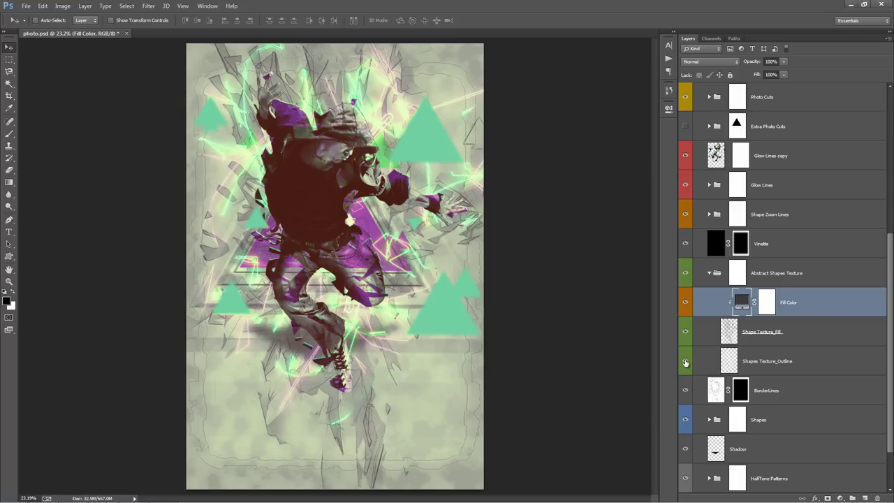
Review the outline, fill and color layers of the Abstract Shapes Texture group and collapse the group
{"action": "left_click", "coordinate": [790, 363]}
{"action": "left_click_drag", "start_coordinate": [396, 236], "coordinate": [419, 200]}
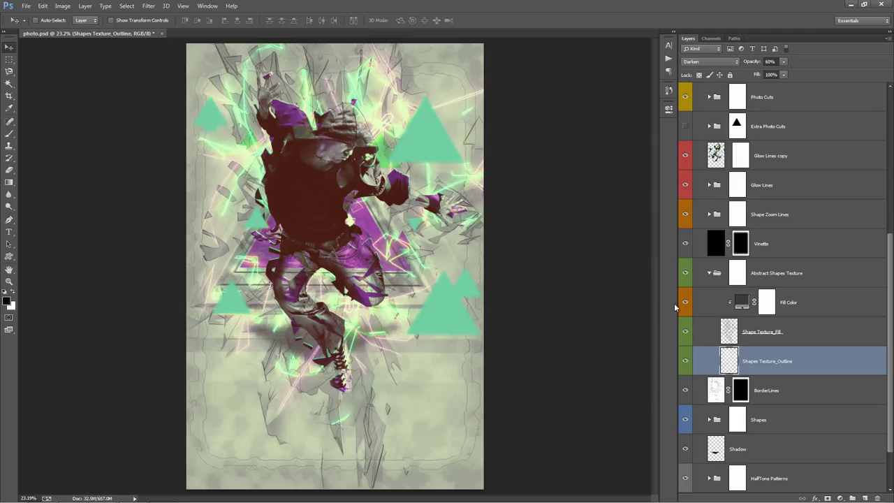
{"action": "left_click", "coordinate": [818, 338]}
{"action": "left_click", "coordinate": [815, 308]}
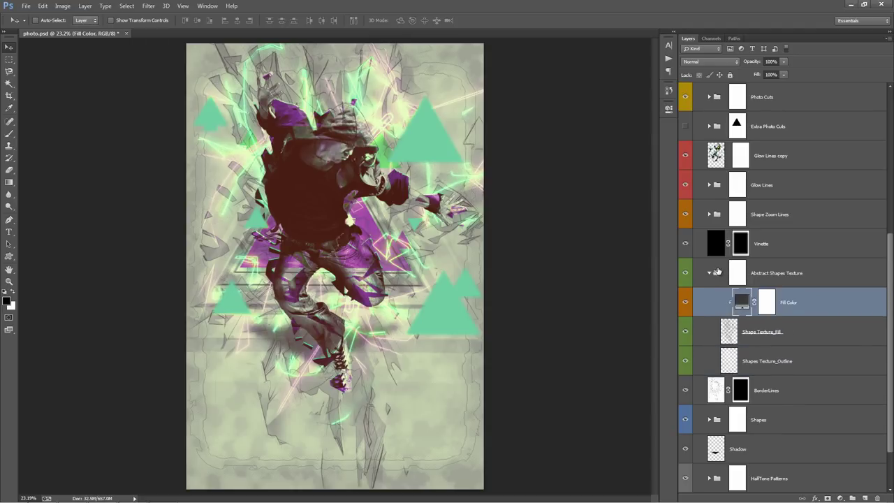
{"action": "left_click", "coordinate": [709, 273]}
Compare the poster with the BorderLines layer hidden and shown to examine the border's effect
{"action": "left_click", "coordinate": [802, 328]}
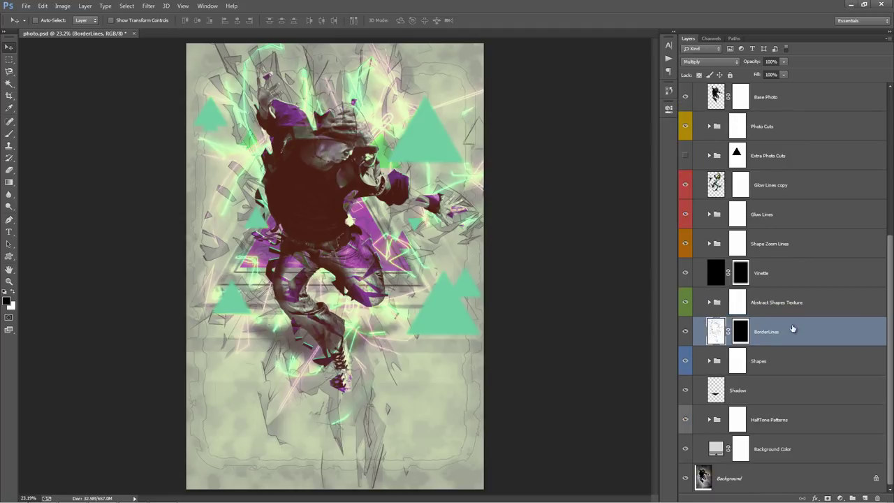
{"action": "left_click", "coordinate": [685, 333]}
{"action": "left_click", "coordinate": [685, 332]}
{"action": "left_click", "coordinate": [685, 333]}
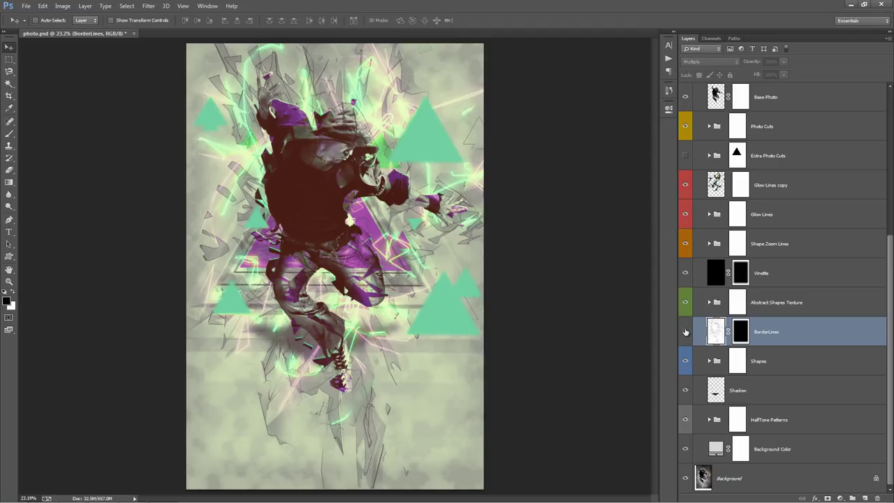
{"action": "left_click", "coordinate": [686, 332]}
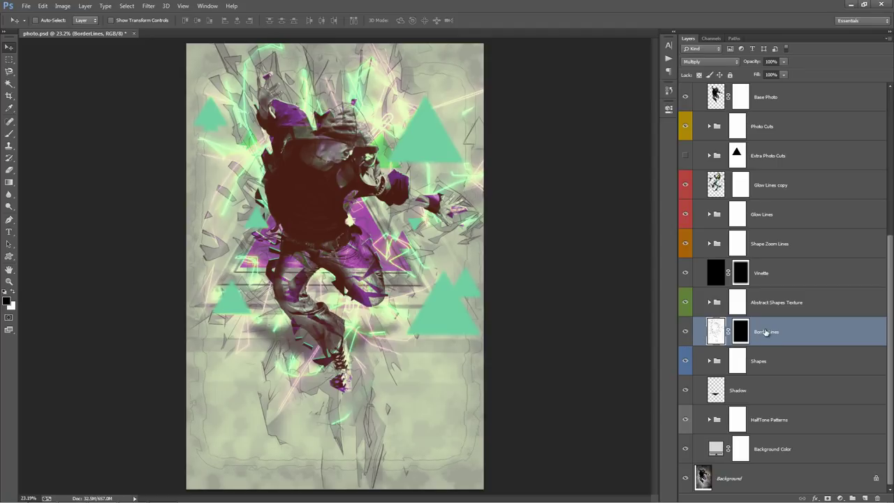
Try the Normal blend mode on the BorderLines layer, check it against the Vinette layer and restore Multiply
{"action": "left_click", "coordinate": [700, 63]}
{"action": "left_click", "coordinate": [702, 67]}
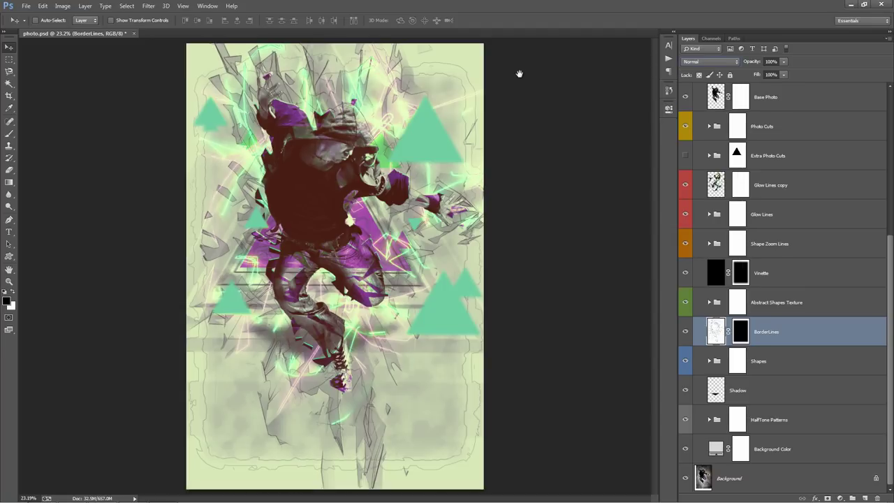
{"action": "left_click", "coordinate": [685, 270]}
{"action": "left_click", "coordinate": [685, 270]}
{"action": "left_click", "coordinate": [702, 62]}
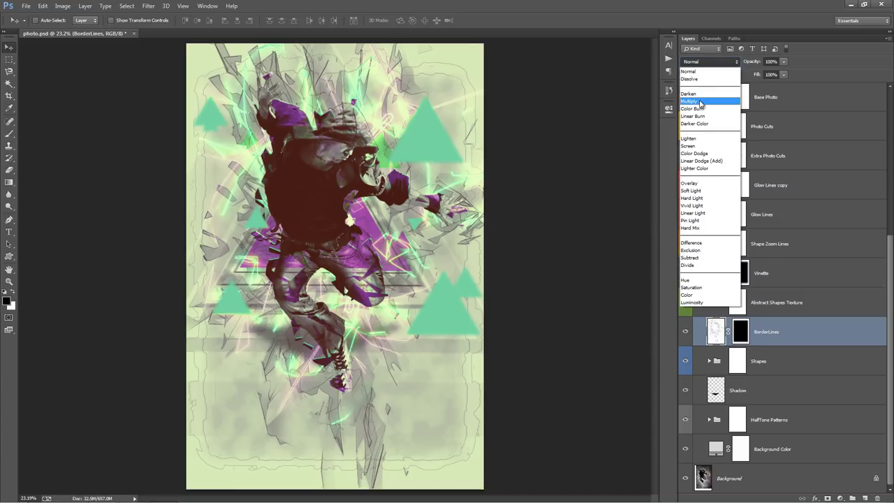
{"action": "left_click", "coordinate": [699, 101]}
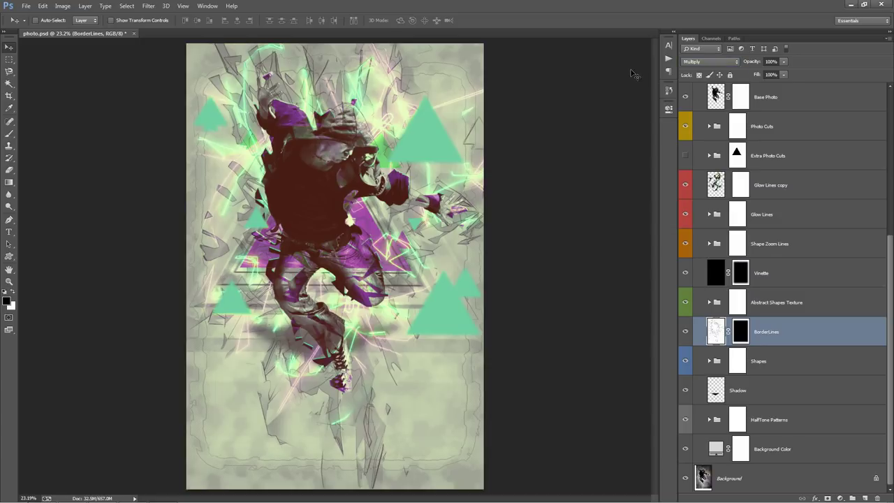
Set the BorderLines layer to Normal blend mode and add a duplicate of it set to Color Burn
{"action": "left_click", "coordinate": [704, 62]}
{"action": "left_click", "coordinate": [705, 64]}
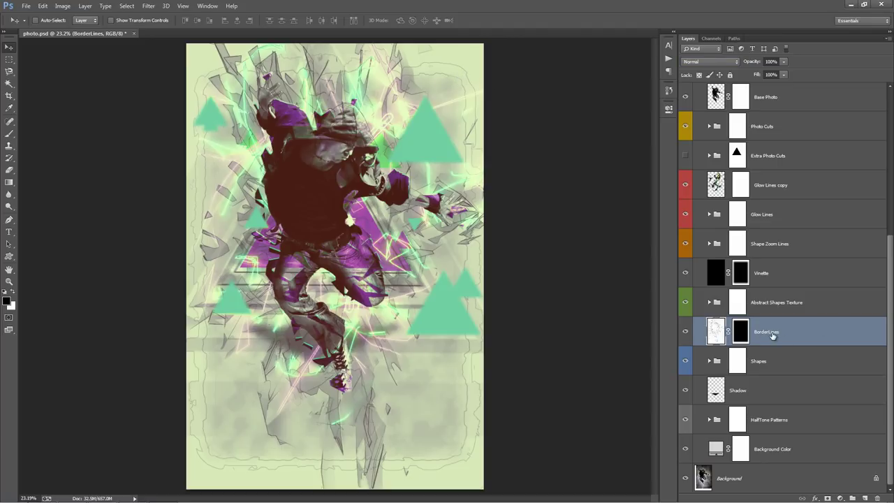
{"action": "key", "text": "ctrl+j"}
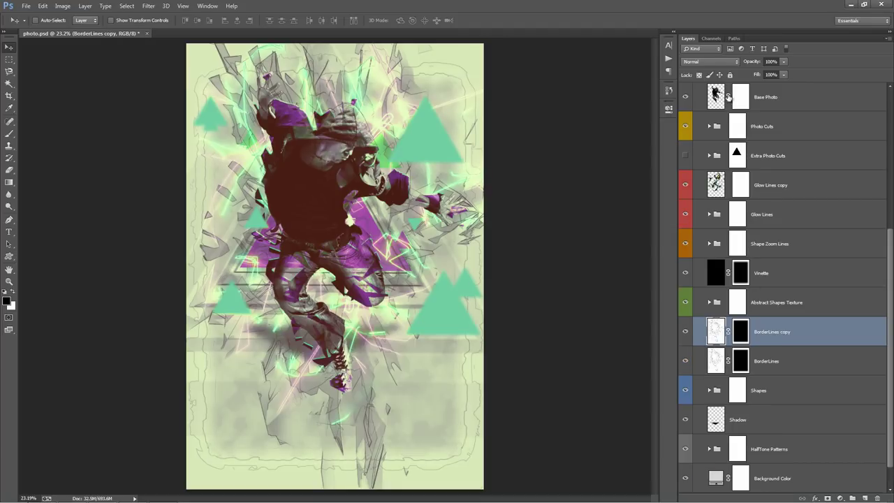
{"action": "left_click", "coordinate": [708, 62]}
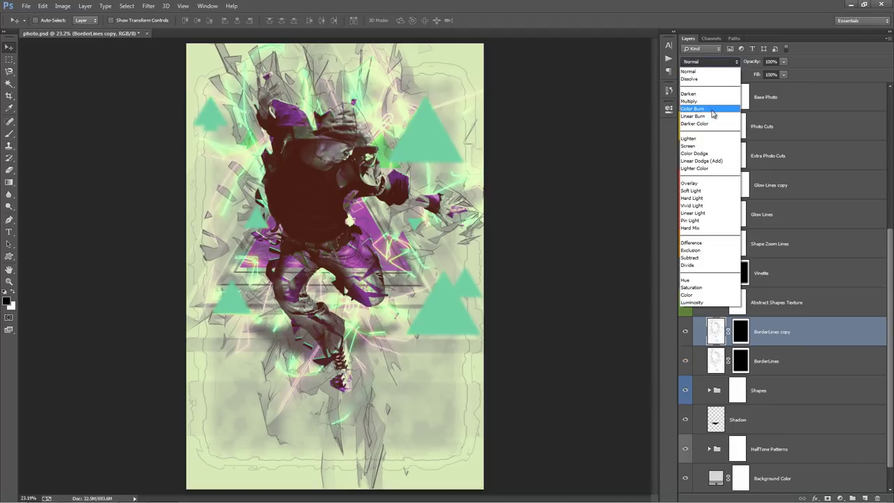
{"action": "left_click", "coordinate": [712, 109]}
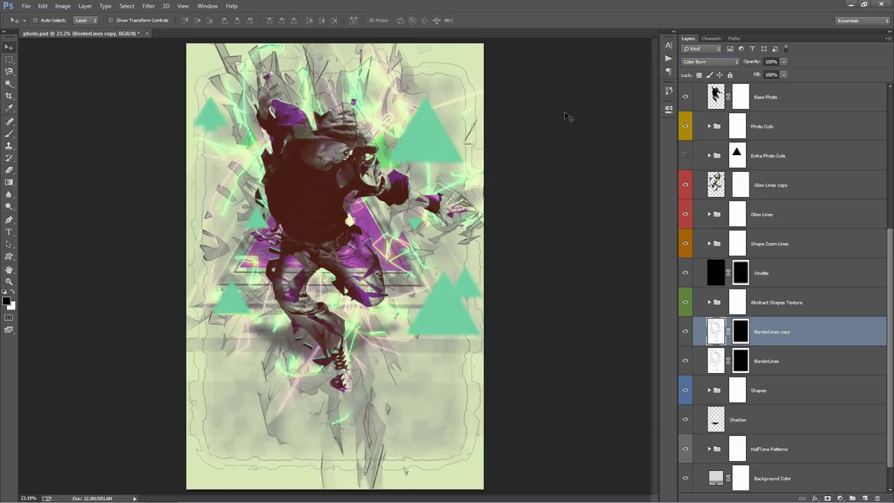
Duplicate the Color Burn copy of BorderLines once, trying a further duplicate and undoing it
{"action": "key", "text": "ctrl+j"}
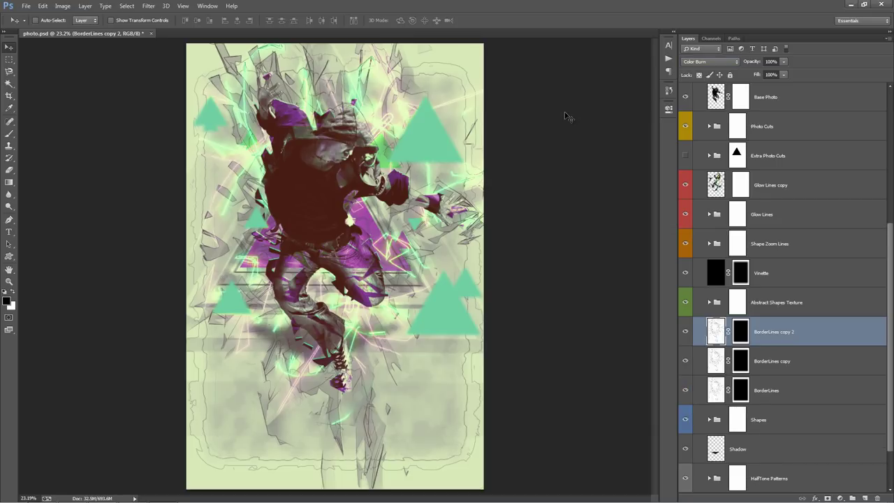
{"action": "key", "text": "ctrl+z"}
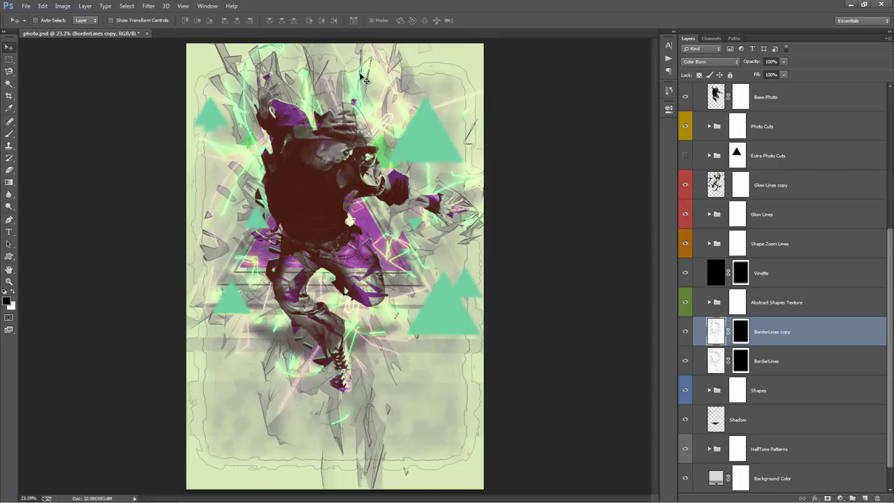
{"action": "key", "text": "ctrl+j"}
{"action": "key", "text": "ctrl+j"}
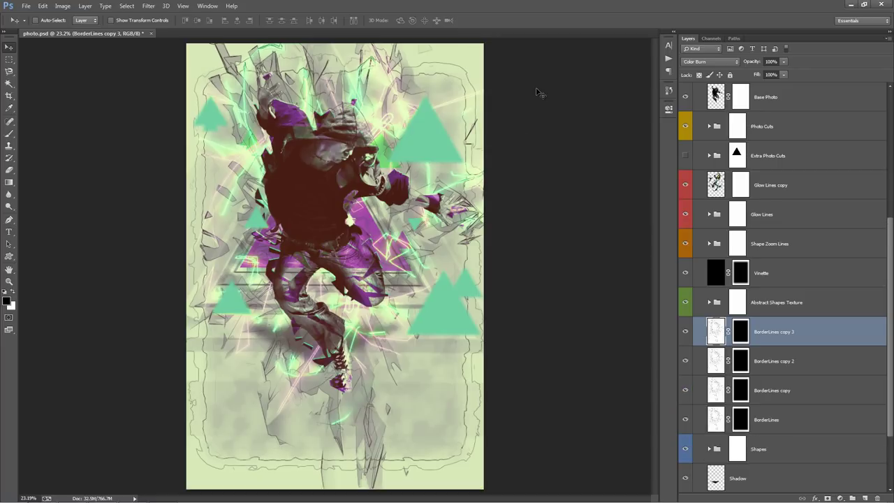
{"action": "key", "text": "ctrl+z"}
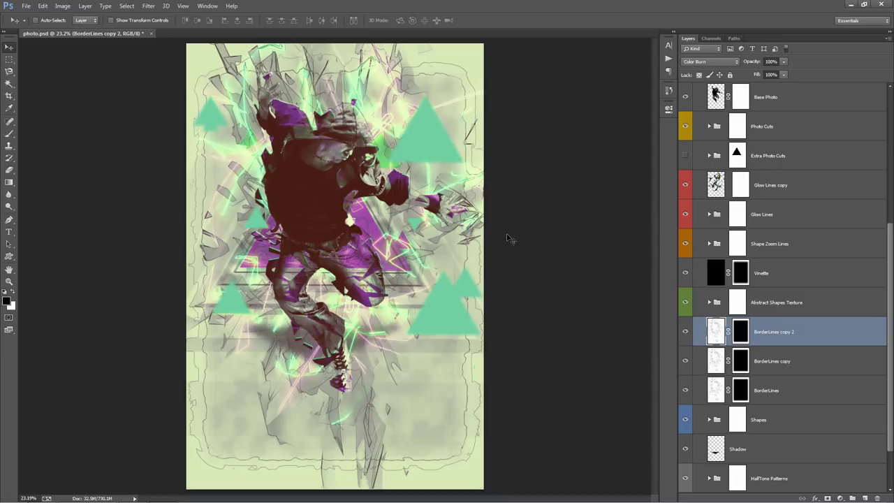
Compare the poster with the Shapes group hidden and shown
{"action": "scroll", "coordinate": [789, 331], "scroll_direction": "down", "scroll_amount": 2}
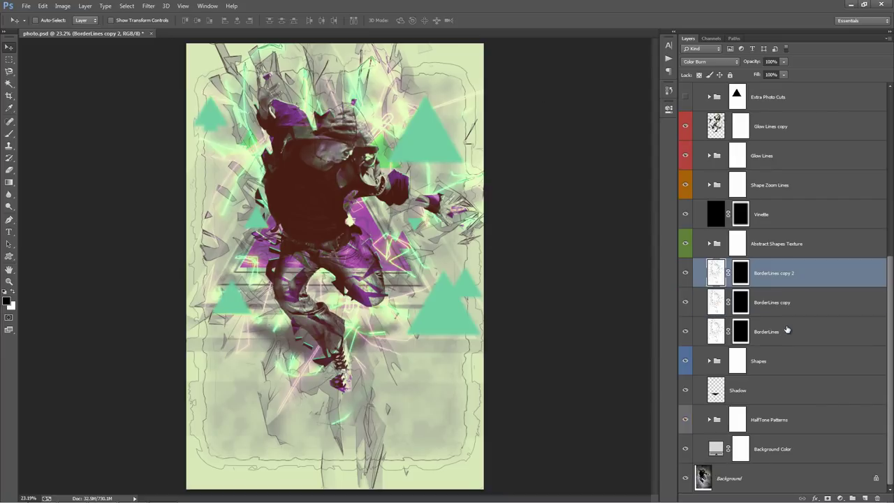
{"action": "left_click", "coordinate": [786, 358]}
{"action": "left_click", "coordinate": [688, 363]}
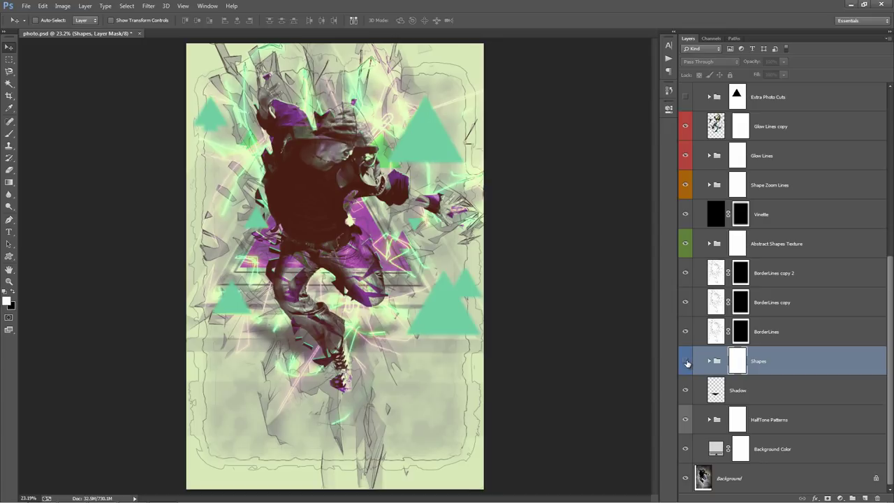
{"action": "left_click", "coordinate": [688, 363]}
{"action": "left_click", "coordinate": [687, 363]}
{"action": "left_click", "coordinate": [687, 363]}
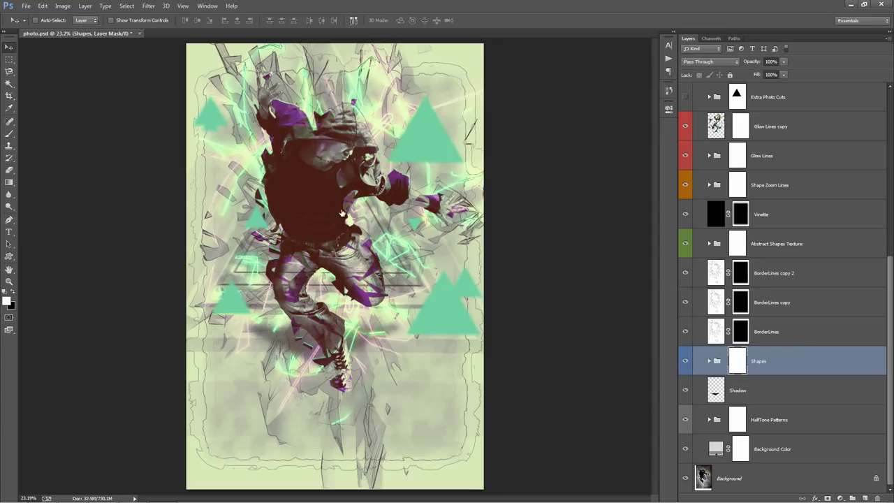
Expand the Shapes group, examine its Randomise Shapes Color layer and compare the poster with The Main Shape hidden and shown
{"action": "left_click", "coordinate": [710, 362]}
{"action": "scroll", "coordinate": [745, 331], "scroll_direction": "down", "scroll_amount": 5}
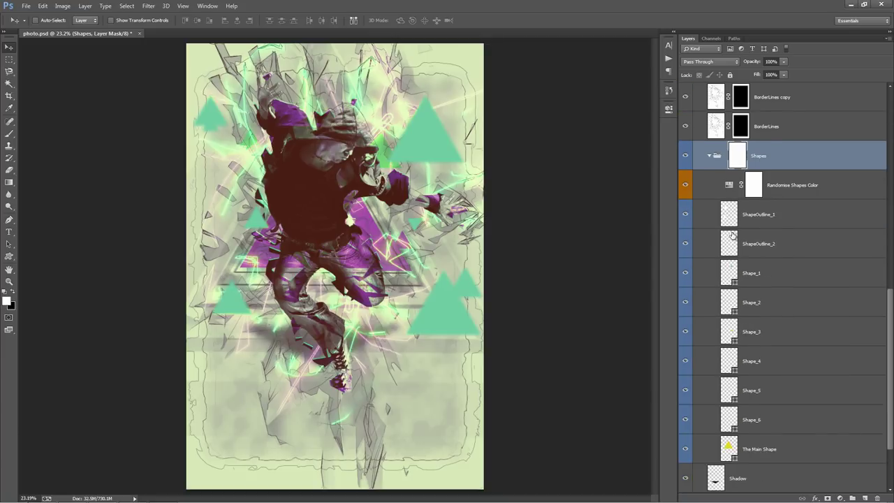
{"action": "left_click", "coordinate": [732, 186]}
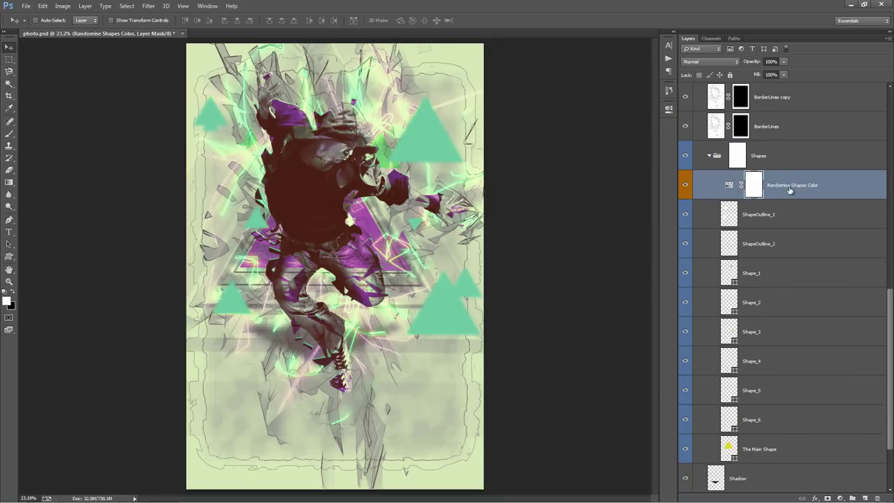
{"action": "left_click", "coordinate": [778, 449]}
{"action": "left_click", "coordinate": [684, 451]}
{"action": "left_click", "coordinate": [685, 451]}
{"action": "left_click", "coordinate": [683, 452]}
{"action": "left_click", "coordinate": [684, 452]}
{"action": "left_click", "coordinate": [685, 451]}
{"action": "left_click", "coordinate": [684, 451]}
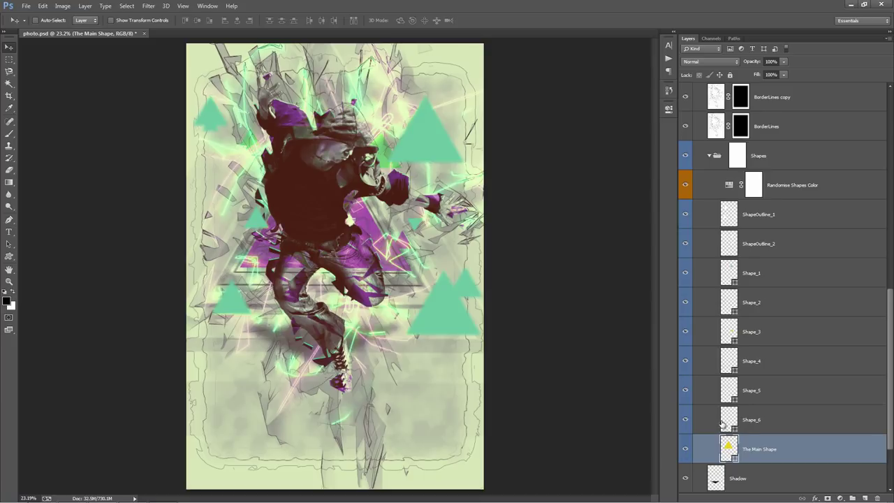
Collapse the Shapes group and duplicate it
{"action": "scroll", "coordinate": [714, 419], "scroll_direction": "up", "scroll_amount": 3}
{"action": "left_click", "coordinate": [710, 246]}
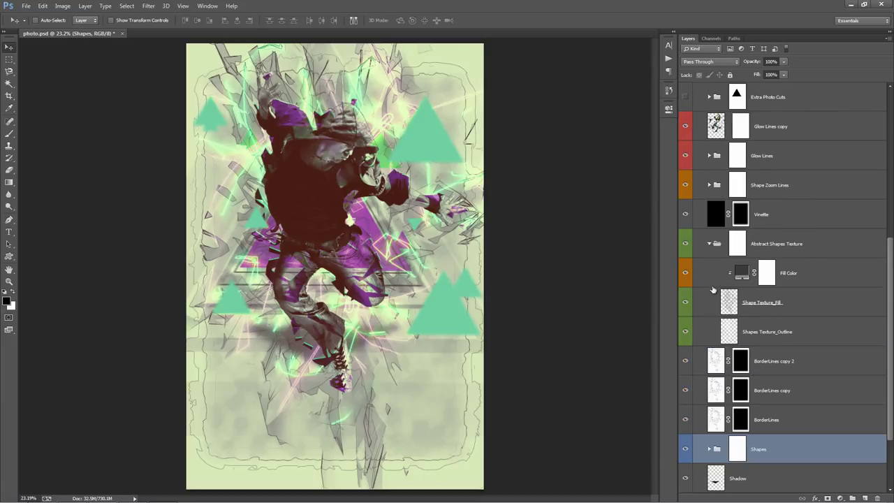
{"action": "left_click", "coordinate": [710, 244]}
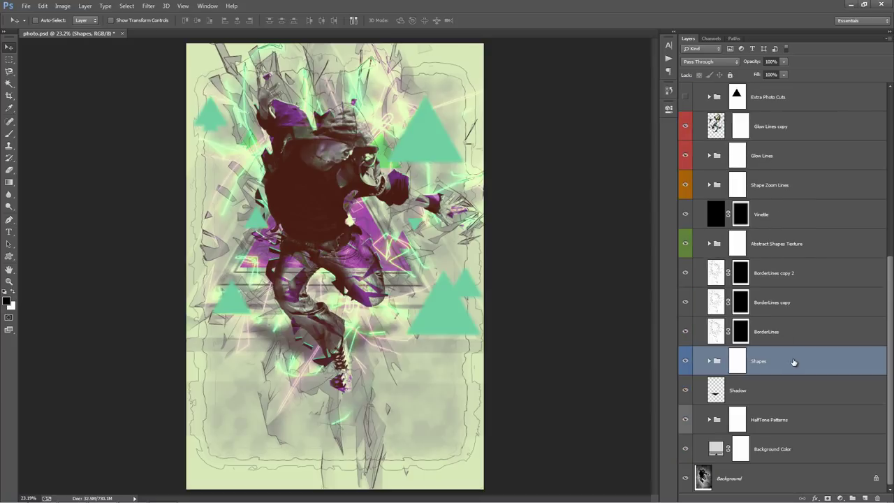
{"action": "key", "text": "ctrl+j"}
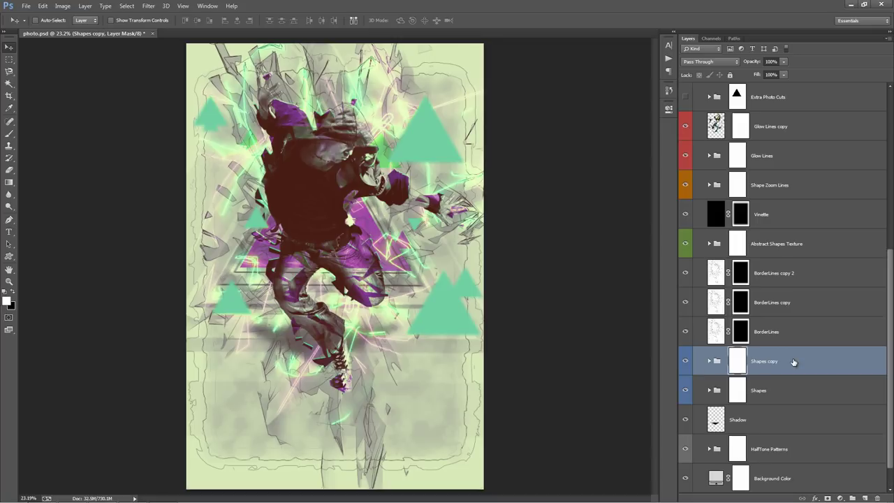
Move the Shape_1 triangle of the Shapes copy group outward, beside the fist on the poster's right side
{"action": "left_click", "coordinate": [710, 361]}
{"action": "scroll", "coordinate": [711, 362], "scroll_direction": "down", "scroll_amount": 5}
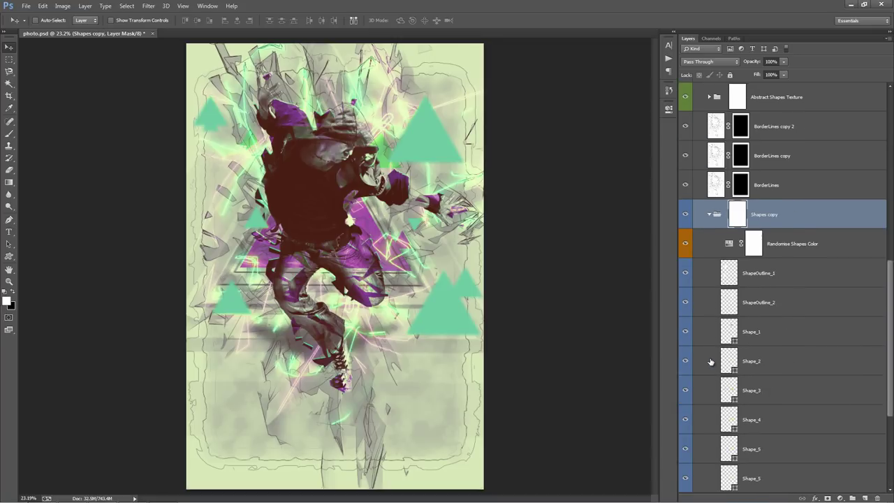
{"action": "left_click", "coordinate": [751, 295]}
{"action": "left_click_drag", "start_coordinate": [373, 203], "coordinate": [424, 213]}
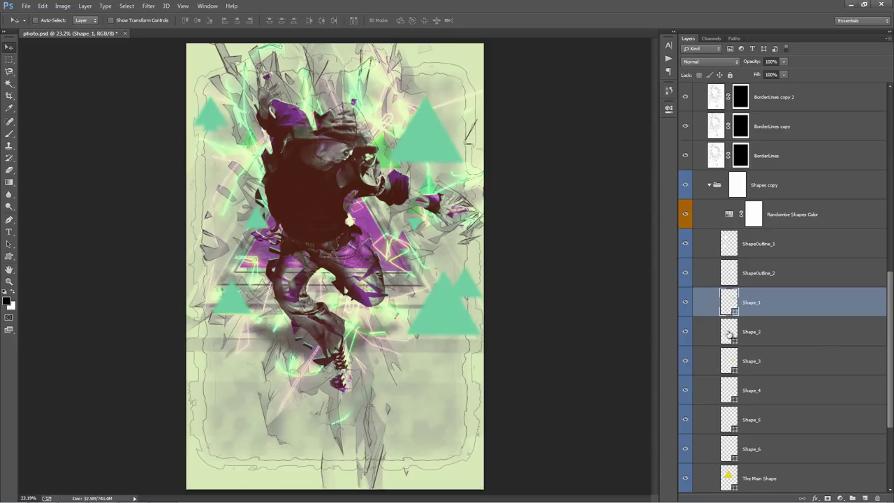
Move the Shape_2 triangle of the Shapes copy group down below the bent knee and flip it vertically
{"action": "left_click", "coordinate": [791, 331]}
{"action": "left_click_drag", "start_coordinate": [367, 221], "coordinate": [407, 308]}
{"action": "left_click", "coordinate": [43, 6]}
{"action": "mouse_move", "coordinate": [119, 213]}
{"action": "left_click", "coordinate": [210, 340]}
Duplicate Shape_2, transform the copy into another inverted triangle at the poster's upper left, and collapse the Shapes copy group
{"action": "key", "text": "ctrl+j"}
{"action": "key", "text": "ctrl+t"}
{"action": "key", "text": "Return"}
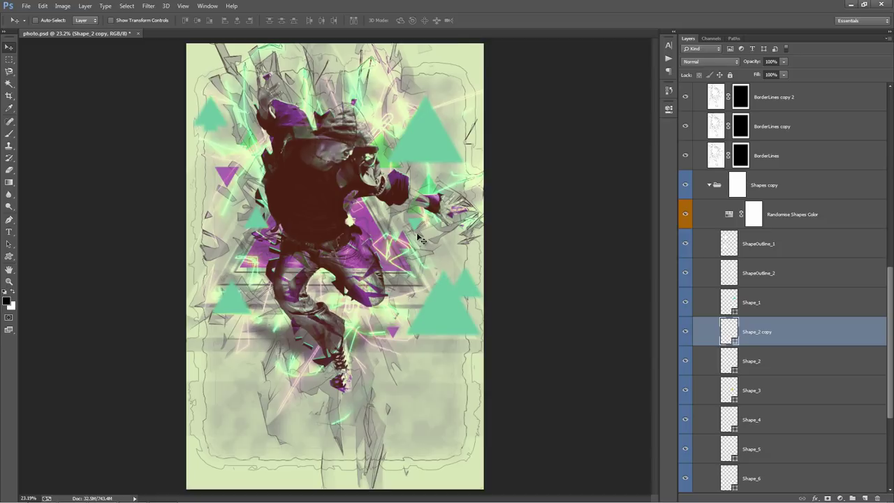
{"action": "left_click", "coordinate": [827, 364]}
{"action": "scroll", "coordinate": [751, 298], "scroll_direction": "up", "scroll_amount": 2}
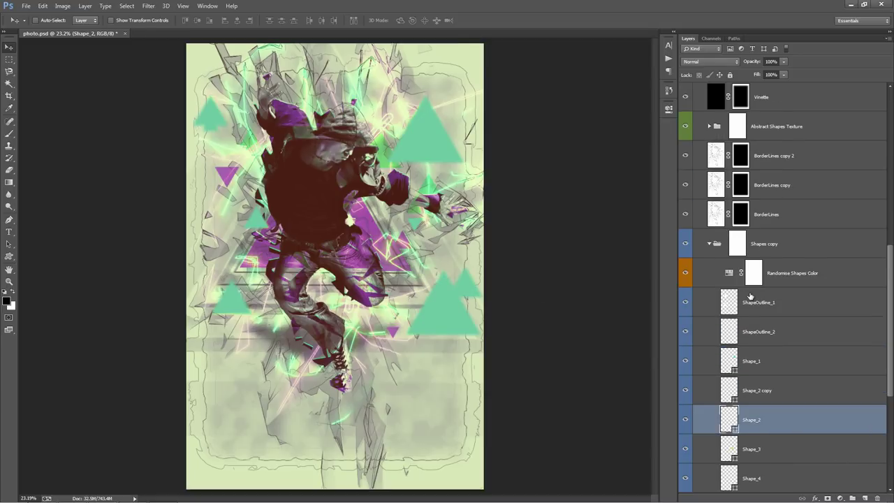
{"action": "left_click", "coordinate": [712, 248]}
Move the Shadow layer's shadow down well below the figure's feet and set the layer's opacity to 56%
{"action": "left_click", "coordinate": [809, 360]}
{"action": "left_click", "coordinate": [781, 412]}
{"action": "left_click", "coordinate": [780, 399]}
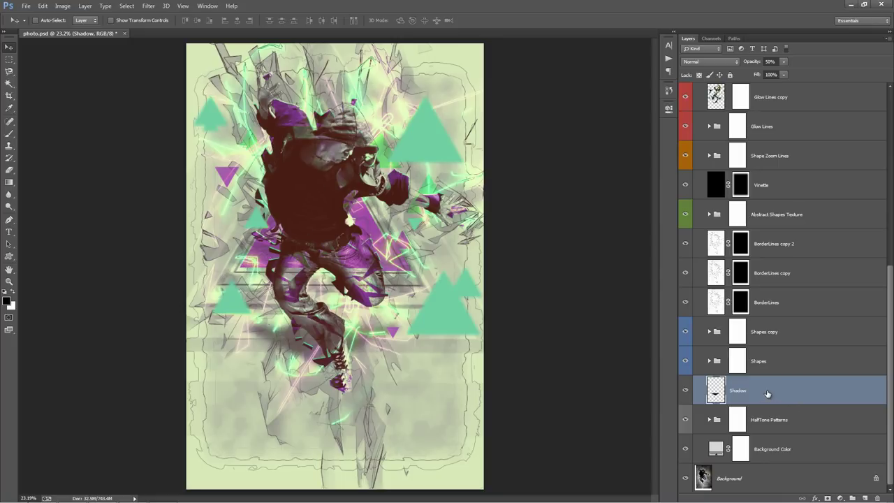
{"action": "left_click_drag", "start_coordinate": [478, 161], "coordinate": [468, 253]}
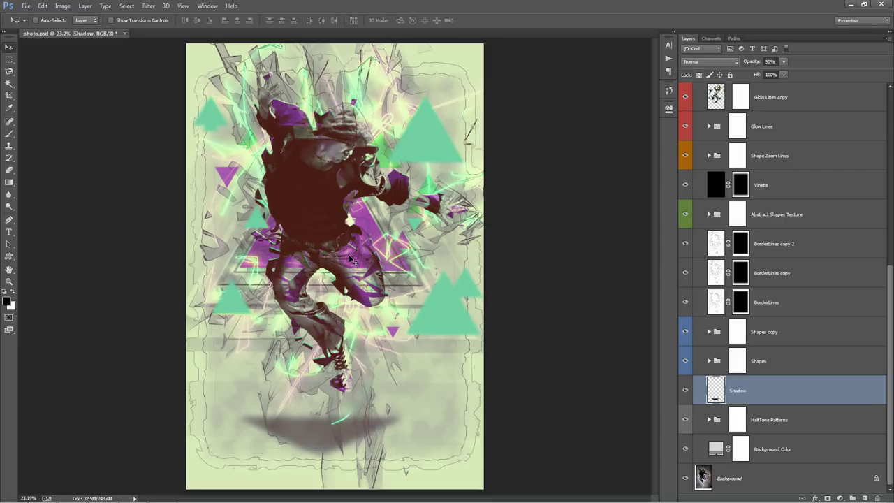
{"action": "left_click_drag", "start_coordinate": [409, 305], "coordinate": [381, 175]}
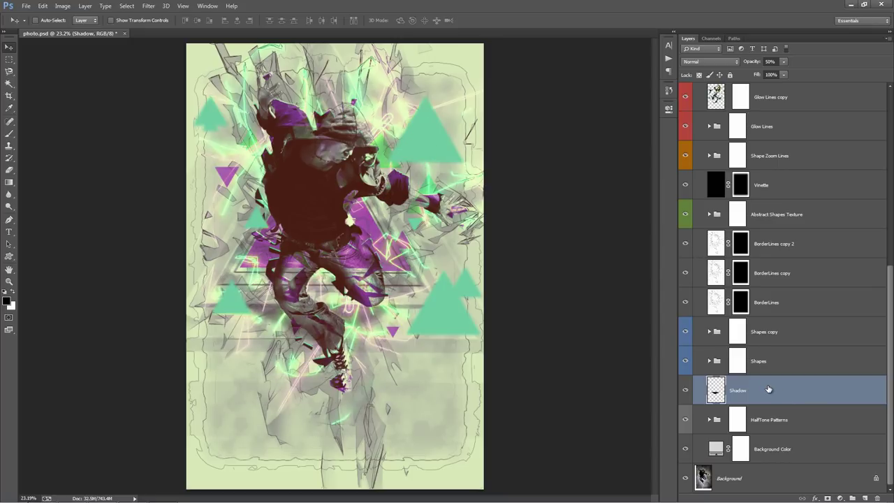
{"action": "left_click_drag", "start_coordinate": [480, 155], "coordinate": [469, 263]}
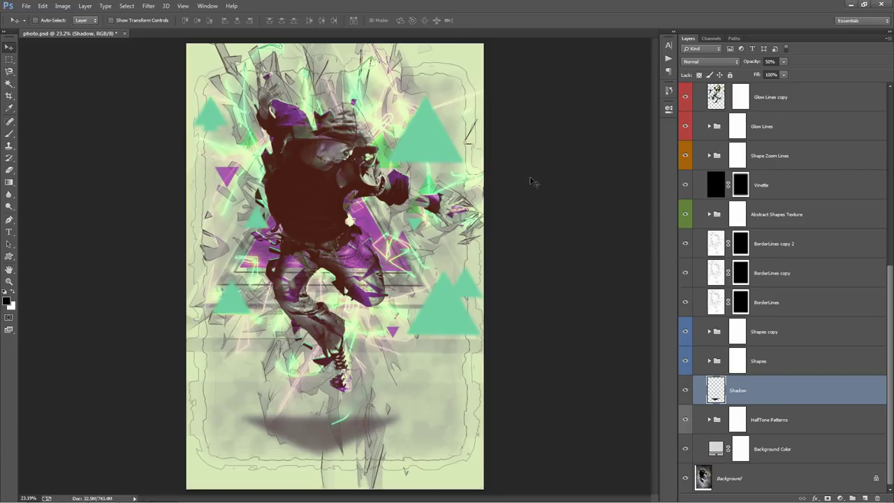
{"action": "left_click_drag", "start_coordinate": [750, 61], "coordinate": [719, 75]}
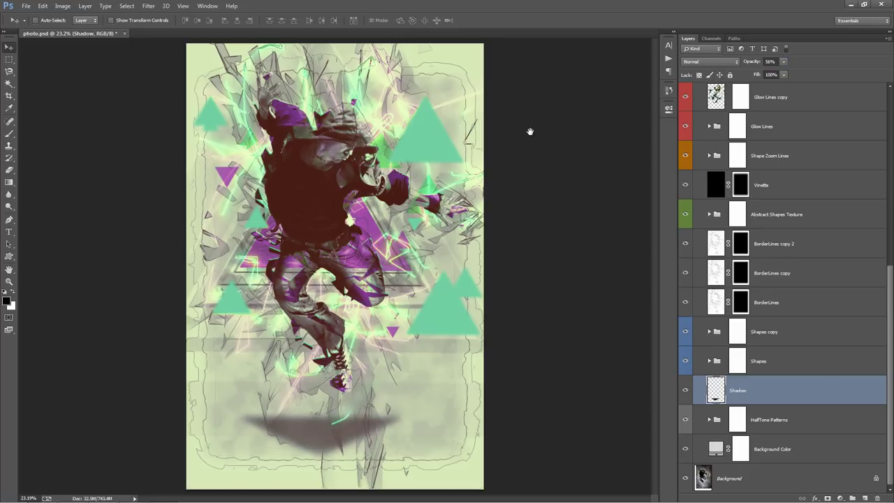
Hide the three BorderLines layers and compare the poster with the HalfTone Patterns group hidden and shown
{"action": "left_click", "coordinate": [829, 416]}
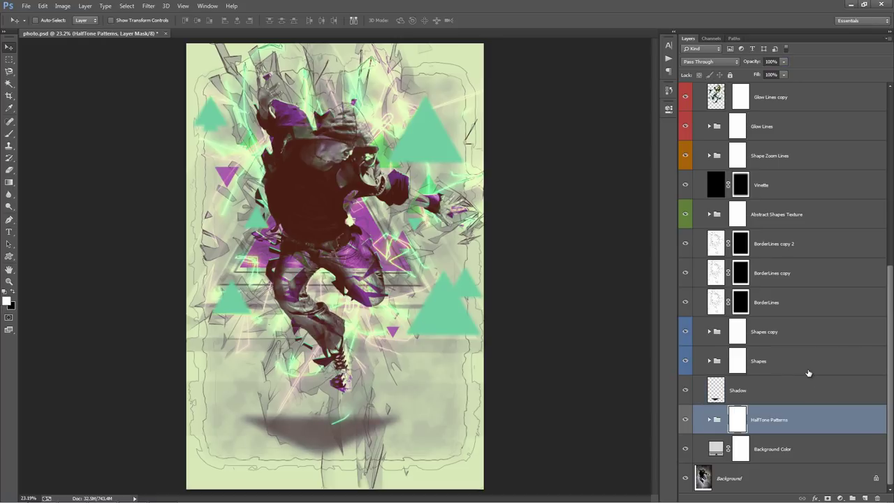
{"action": "left_click", "coordinate": [685, 420]}
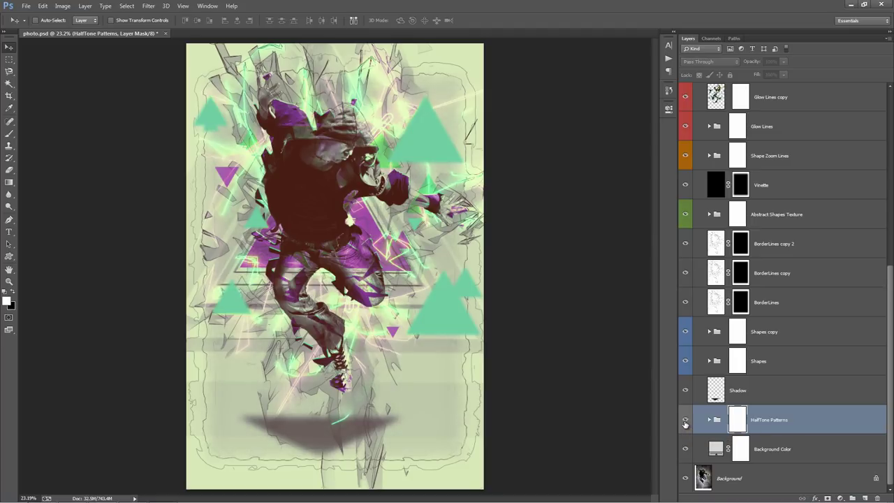
{"action": "left_click", "coordinate": [685, 421]}
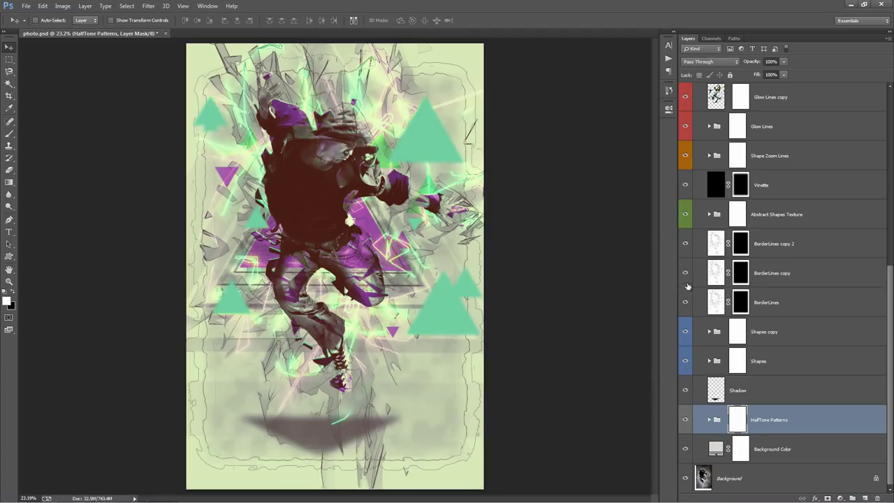
{"action": "left_click_drag", "start_coordinate": [685, 244], "coordinate": [683, 303]}
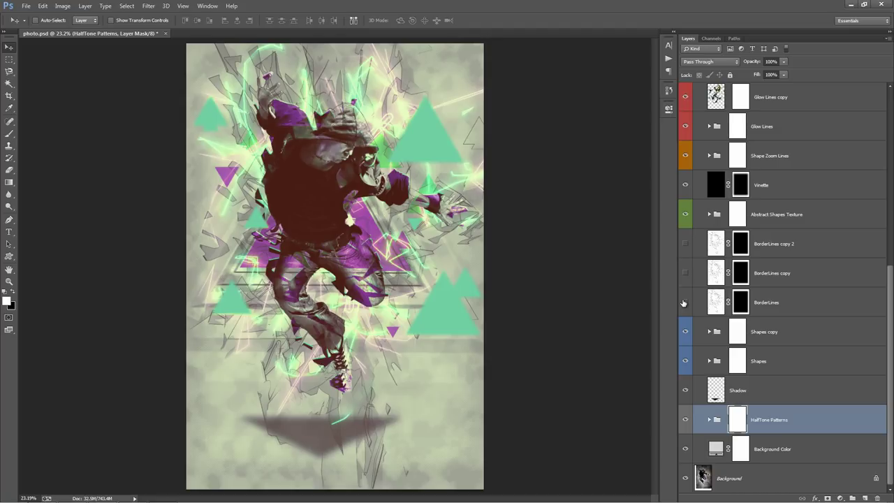
{"action": "left_click", "coordinate": [686, 421]}
{"action": "left_click", "coordinate": [685, 420]}
{"action": "left_click", "coordinate": [686, 420]}
{"action": "left_click", "coordinate": [686, 420]}
Expand the HalfTone Patterns group and examine the Htp_Border layer hidden, shown and at other opacities, keeping 40%
{"action": "left_click", "coordinate": [709, 420]}
{"action": "scroll", "coordinate": [743, 389], "scroll_direction": "down", "scroll_amount": 2}
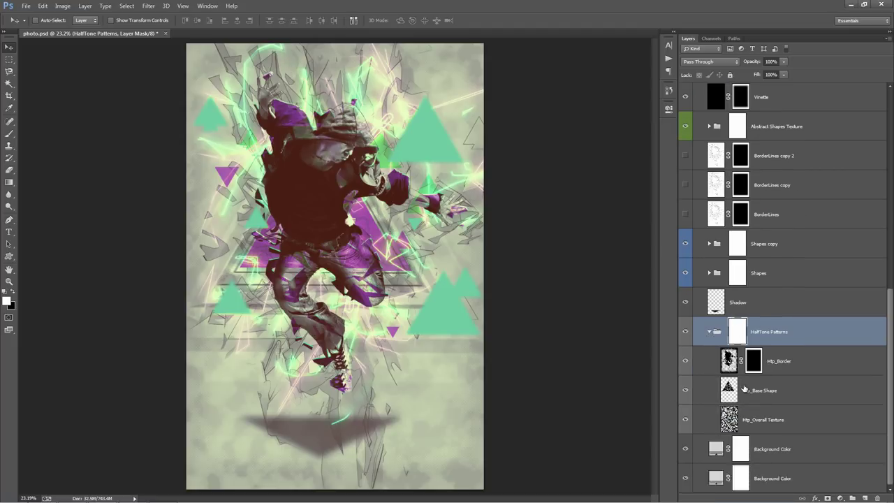
{"action": "left_click", "coordinate": [764, 370]}
{"action": "left_click", "coordinate": [684, 361]}
{"action": "left_click", "coordinate": [685, 361]}
{"action": "left_click", "coordinate": [684, 362]}
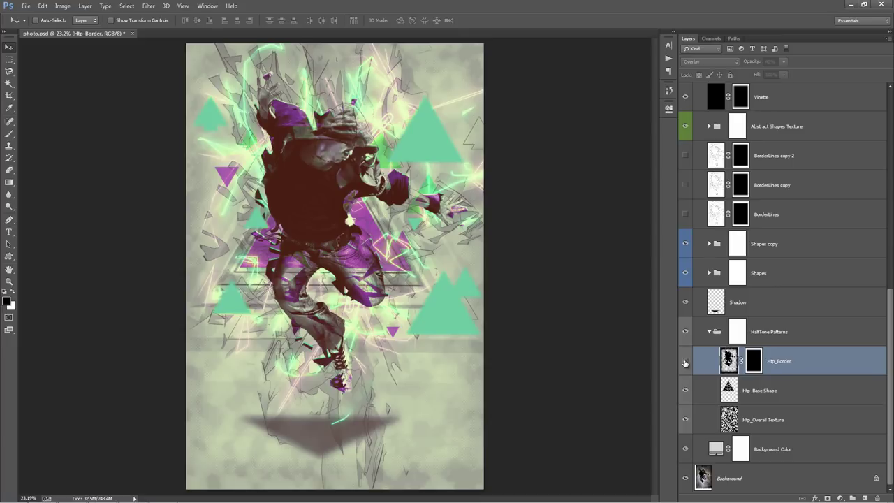
{"action": "left_click", "coordinate": [684, 362]}
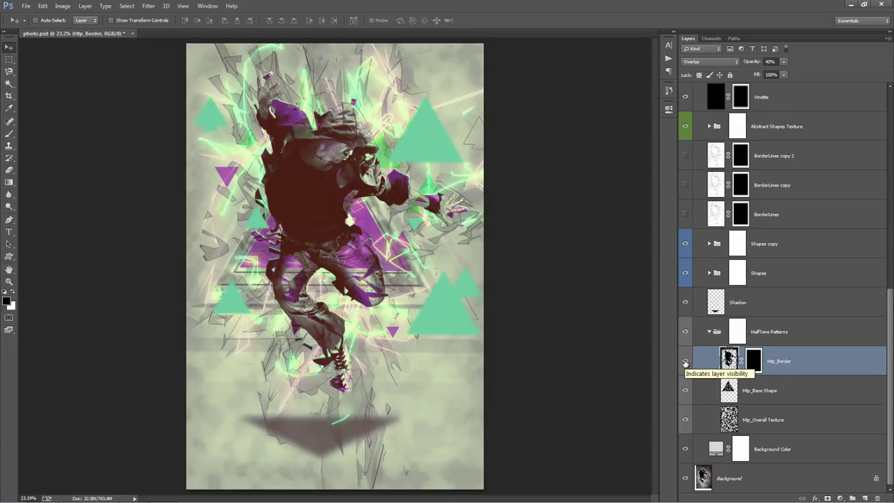
{"action": "left_click_drag", "start_coordinate": [747, 62], "coordinate": [890, 80]}
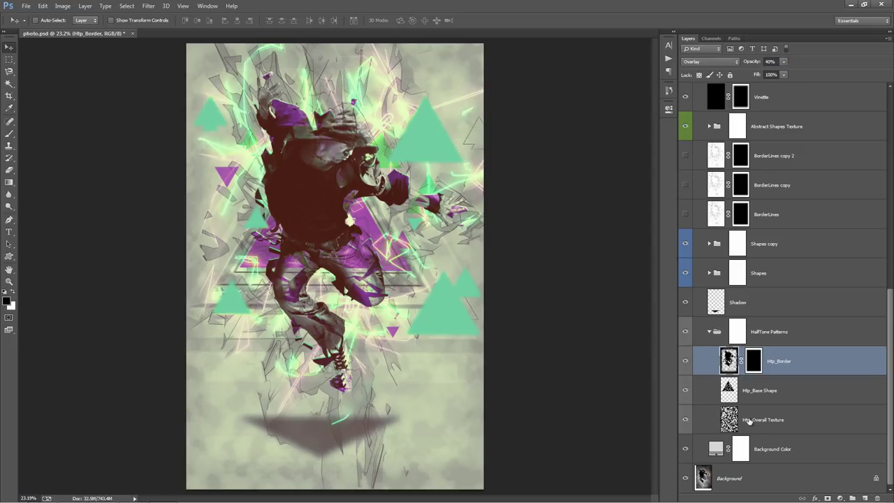
Compare the poster with Htp_Base Shape hidden and shown, try moving its triangle toward the lower right, and undo the move
{"action": "left_click", "coordinate": [771, 396]}
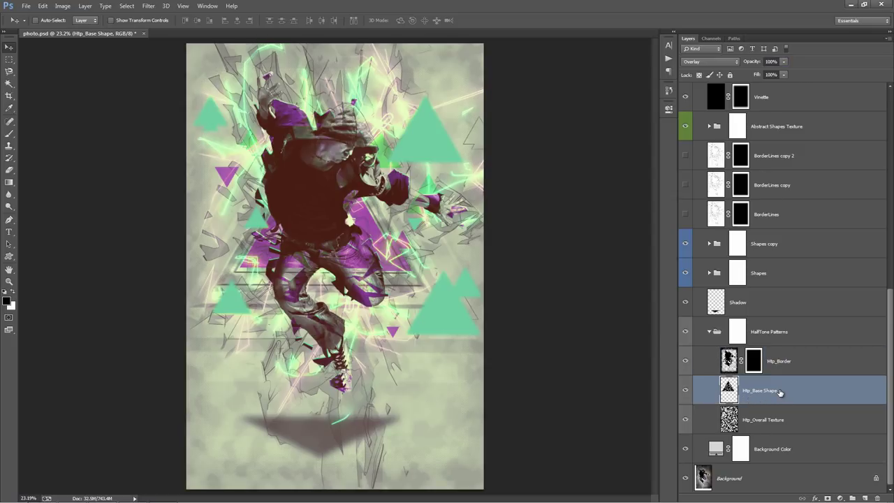
{"action": "left_click", "coordinate": [685, 392]}
{"action": "left_click", "coordinate": [686, 392]}
{"action": "left_click_drag", "start_coordinate": [309, 237], "coordinate": [358, 386]}
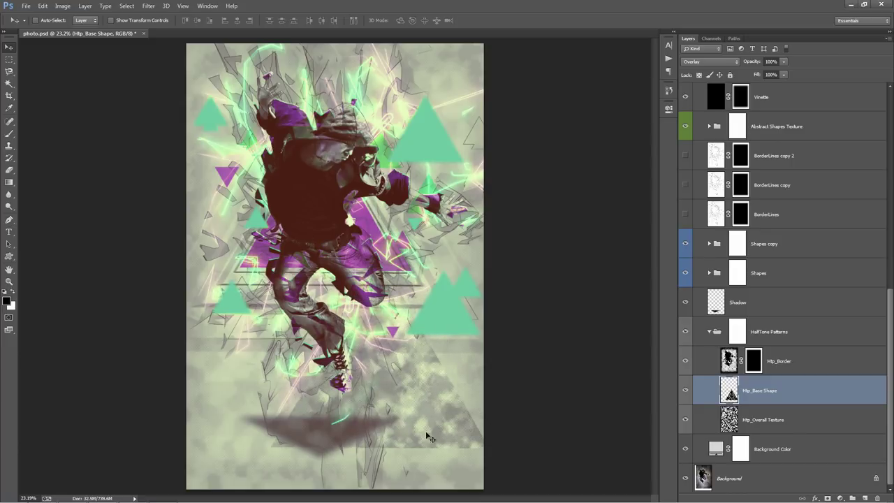
{"action": "key", "text": "ctrl+z"}
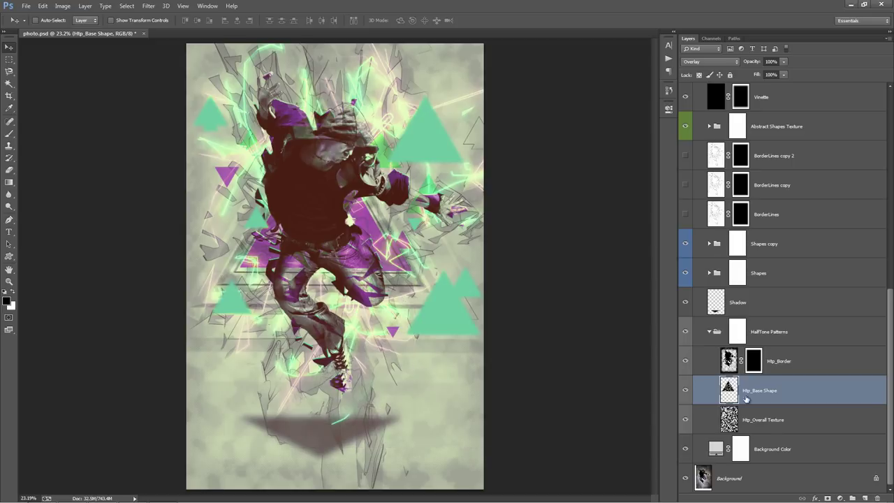
Compare the poster with the Htp_Overall Texture layer hidden and shown, and collapse the HalfTone Patterns group
{"action": "left_click", "coordinate": [713, 421]}
{"action": "left_click", "coordinate": [686, 419]}
{"action": "left_click", "coordinate": [686, 420]}
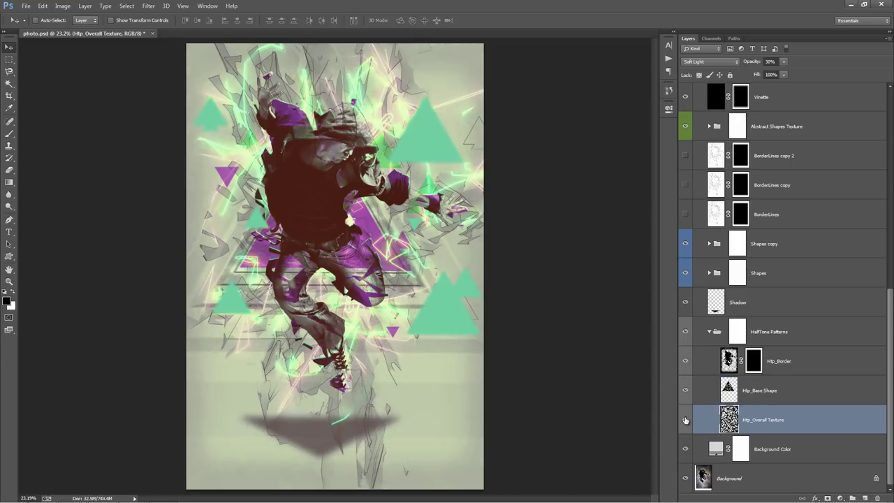
{"action": "left_click", "coordinate": [685, 419]}
{"action": "left_click", "coordinate": [686, 420]}
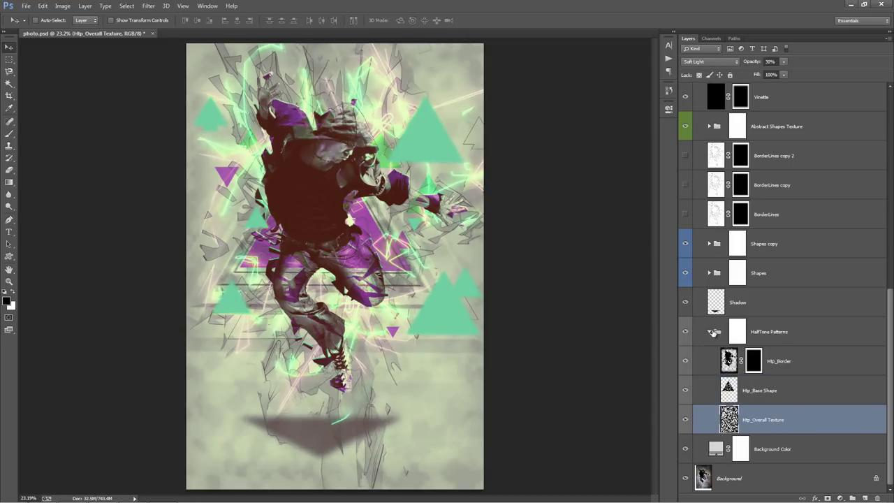
{"action": "left_click", "coordinate": [712, 333]}
Try a red fill on the Background Color layer and change it to blue #1a79d9
{"action": "left_click", "coordinate": [723, 451]}
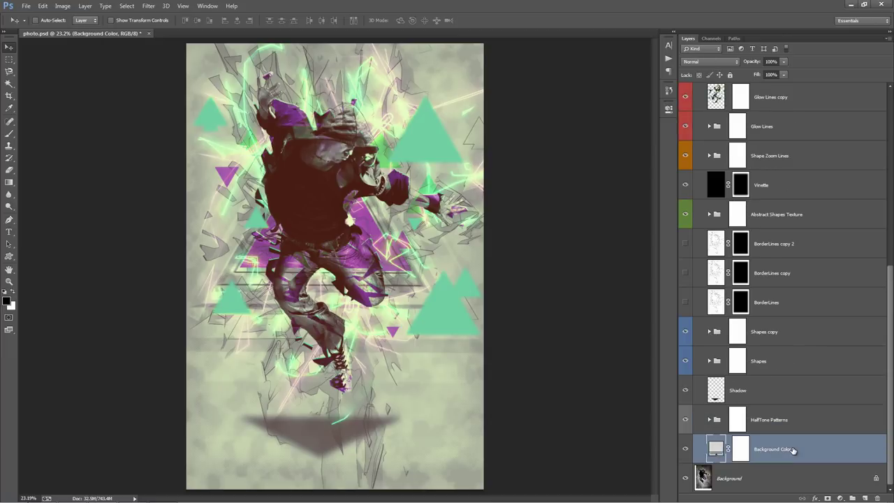
{"action": "double_click", "coordinate": [716, 449]}
{"action": "left_click", "coordinate": [491, 174]}
{"action": "left_click", "coordinate": [607, 98]}
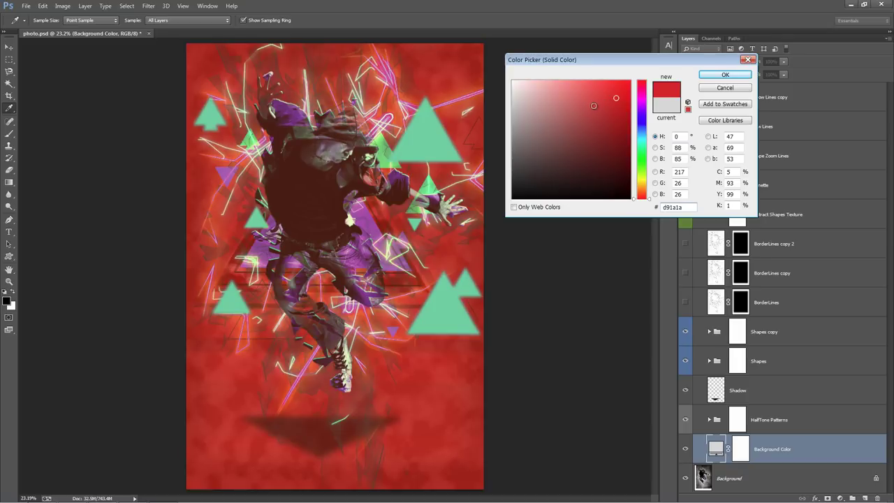
{"action": "left_click_drag", "start_coordinate": [643, 105], "coordinate": [637, 131]}
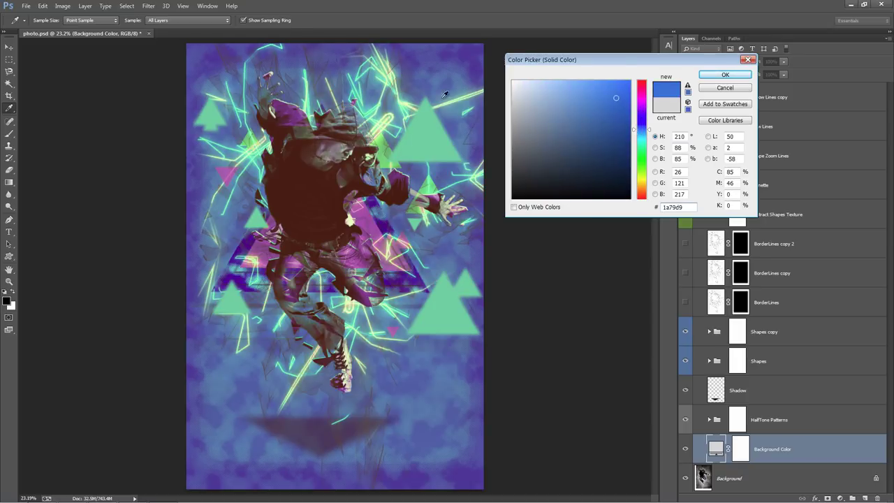
{"action": "left_click", "coordinate": [735, 76]}
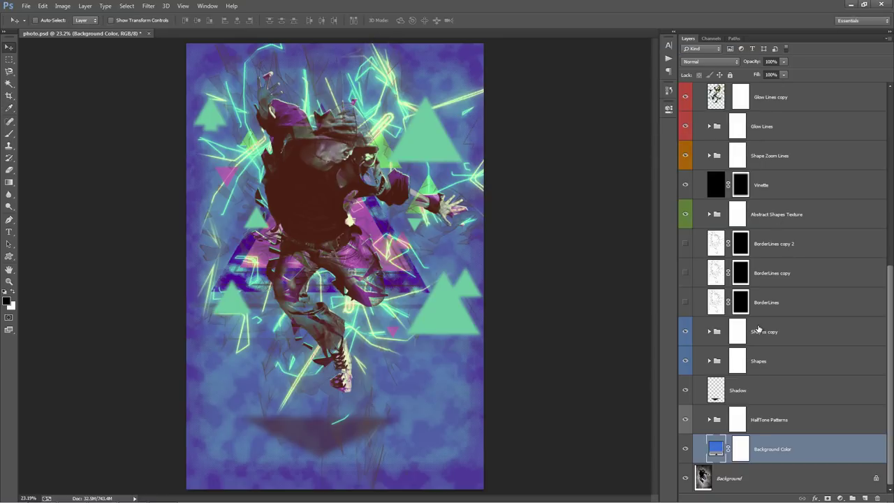
Try a much lower opacity on the HalfTone Patterns group and restore it to 100%
{"action": "left_click", "coordinate": [816, 426]}
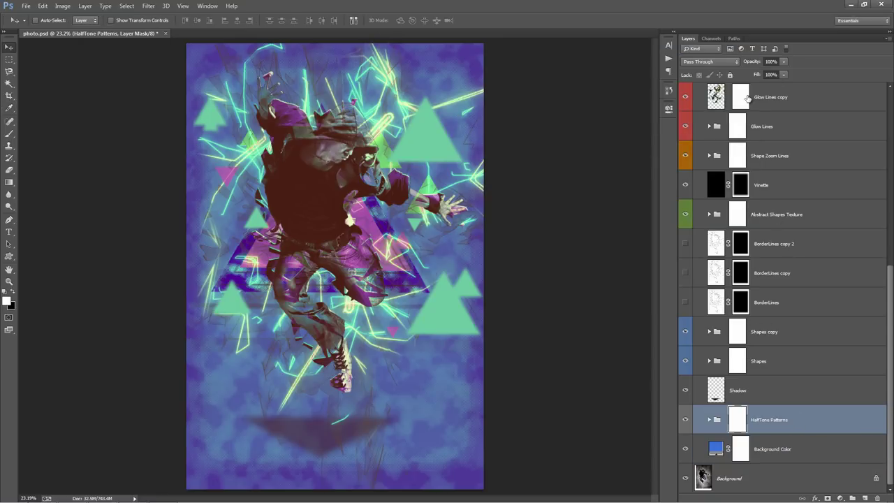
{"action": "left_click_drag", "start_coordinate": [762, 62], "coordinate": [85, 105]}
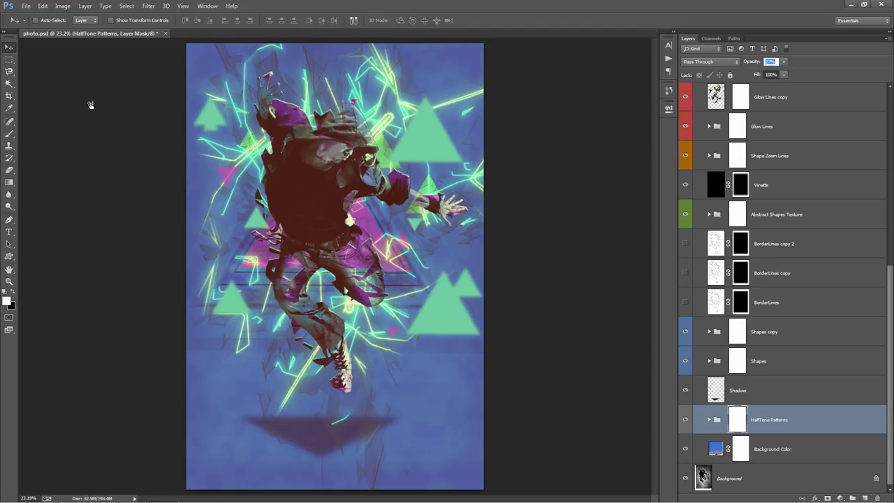
{"action": "left_click_drag", "start_coordinate": [92, 104], "coordinate": [132, 104]}
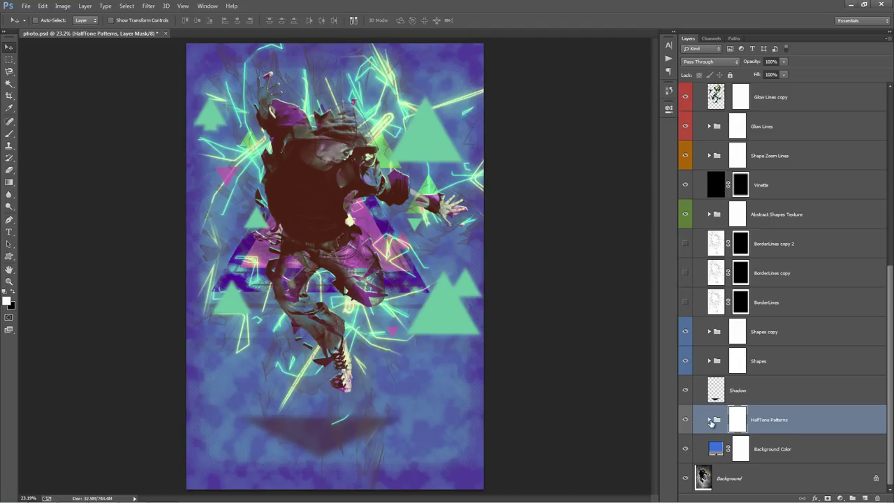
Expand the HalfTone Patterns group, compare its three layers hidden and shown against the blue background, and collapse the group
{"action": "left_click", "coordinate": [709, 420]}
{"action": "left_click", "coordinate": [685, 419]}
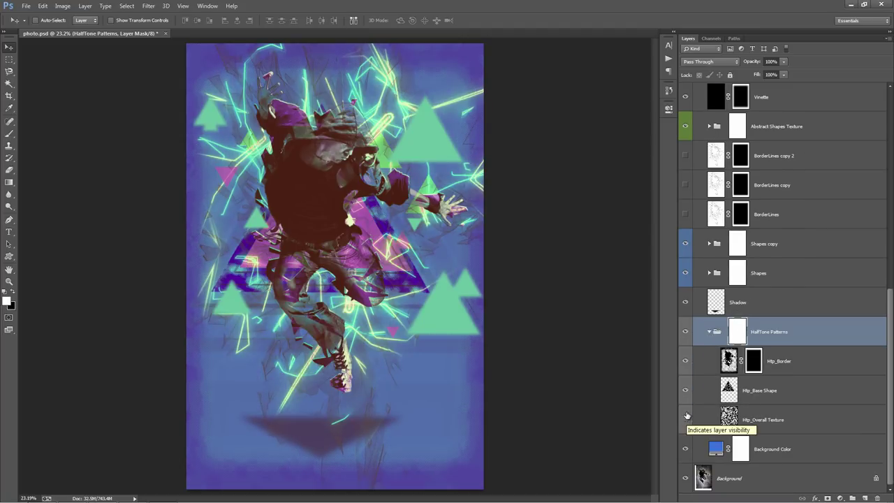
{"action": "left_click", "coordinate": [685, 389]}
{"action": "left_click", "coordinate": [685, 390]}
{"action": "left_click", "coordinate": [685, 361]}
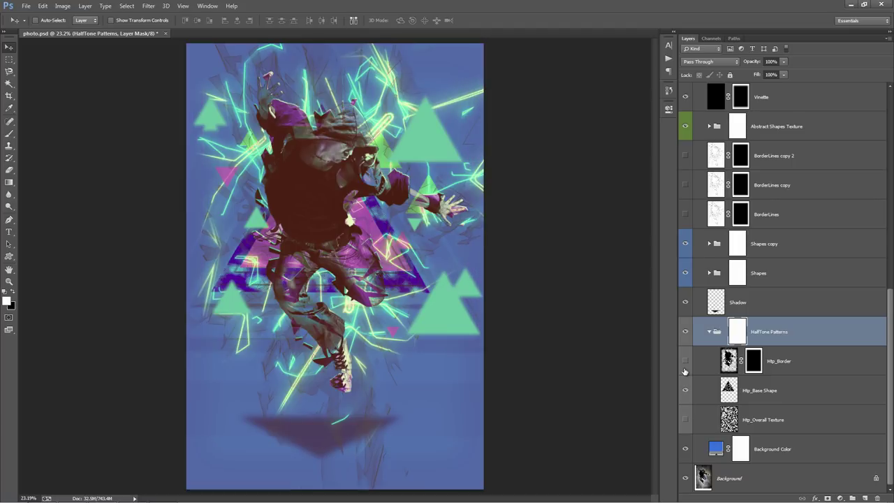
{"action": "left_click", "coordinate": [686, 360]}
{"action": "left_click", "coordinate": [685, 419]}
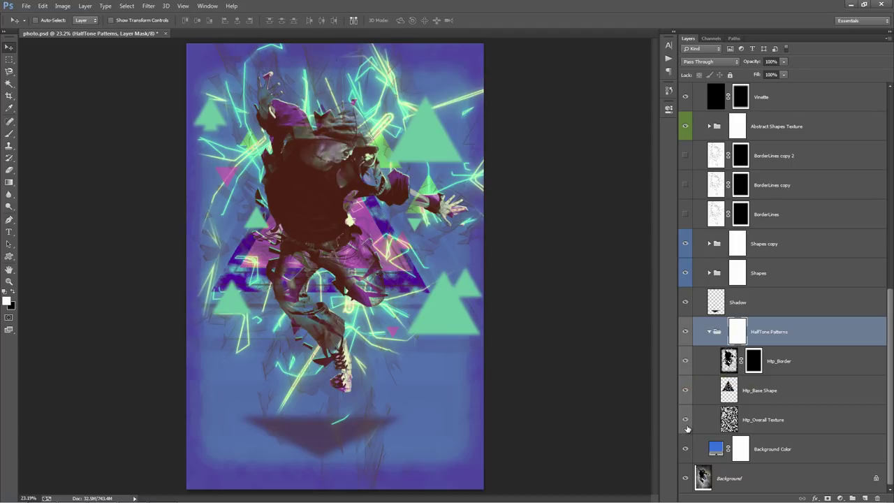
{"action": "left_click", "coordinate": [710, 332]}
Change the Background Color layer's fill to light grey #dfdfdf
{"action": "double_click", "coordinate": [715, 449]}
{"action": "left_click", "coordinate": [513, 98]}
{"action": "left_click", "coordinate": [513, 95]}
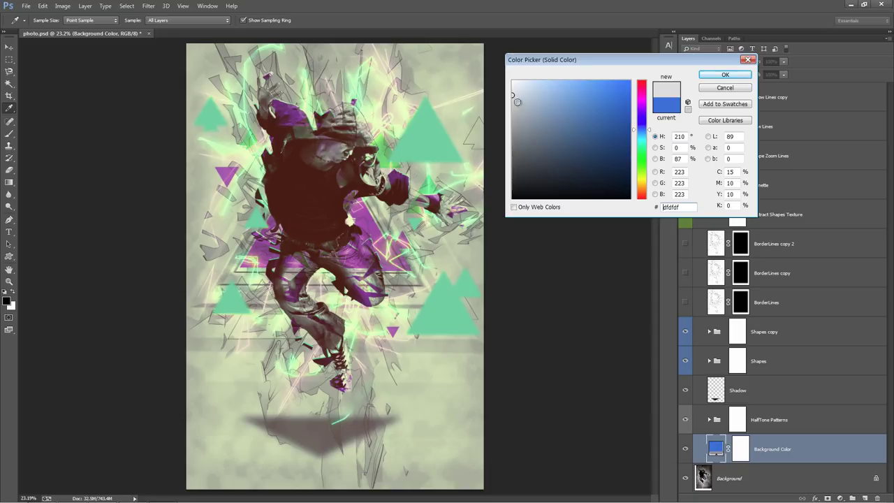
{"action": "left_click", "coordinate": [723, 75]}
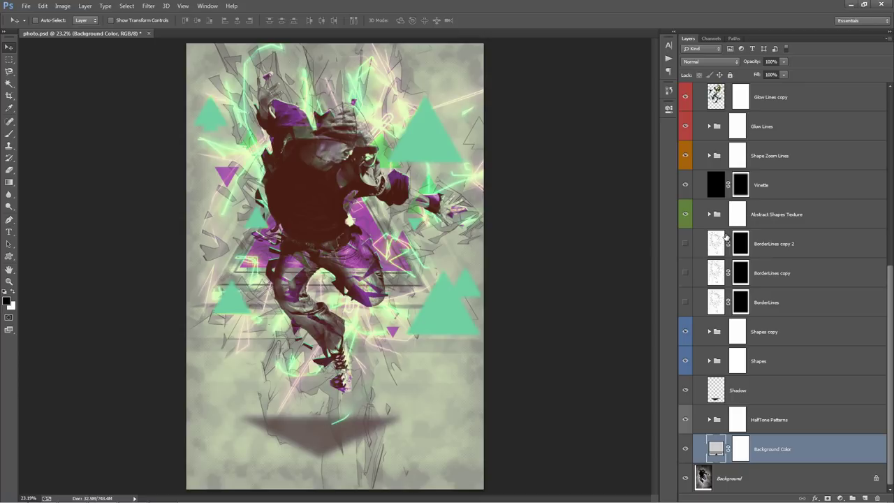
Try the Glow Lines group above Photo Sketch Lines and return it to its place below Glow Lines copy
{"action": "left_click", "coordinate": [792, 285]}
{"action": "scroll", "coordinate": [793, 285], "scroll_direction": "up", "scroll_amount": 2}
{"action": "scroll", "coordinate": [792, 285], "scroll_direction": "up", "scroll_amount": 2}
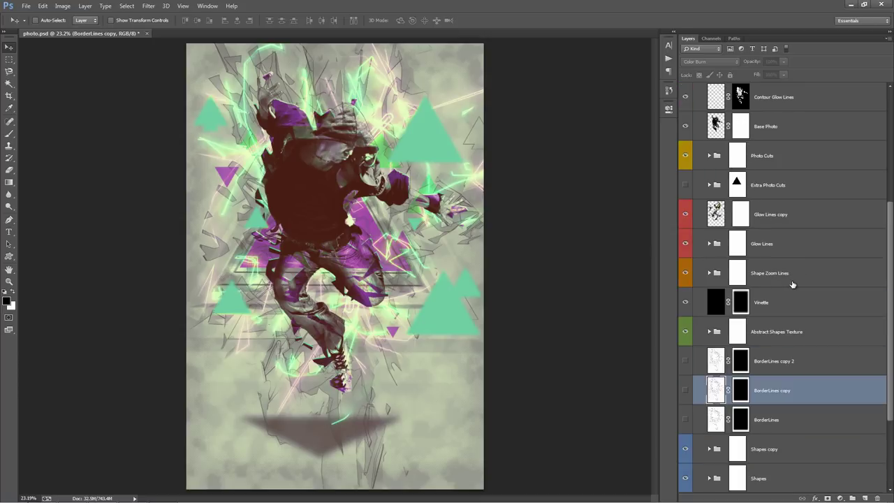
{"action": "left_click", "coordinate": [795, 243]}
{"action": "scroll", "coordinate": [776, 279], "scroll_direction": "up", "scroll_amount": 2}
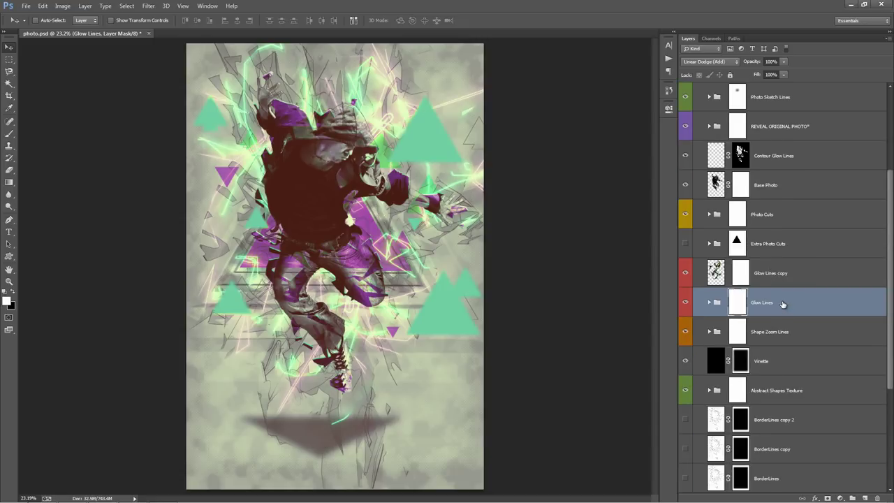
{"action": "scroll", "coordinate": [782, 304], "scroll_direction": "up", "scroll_amount": 2}
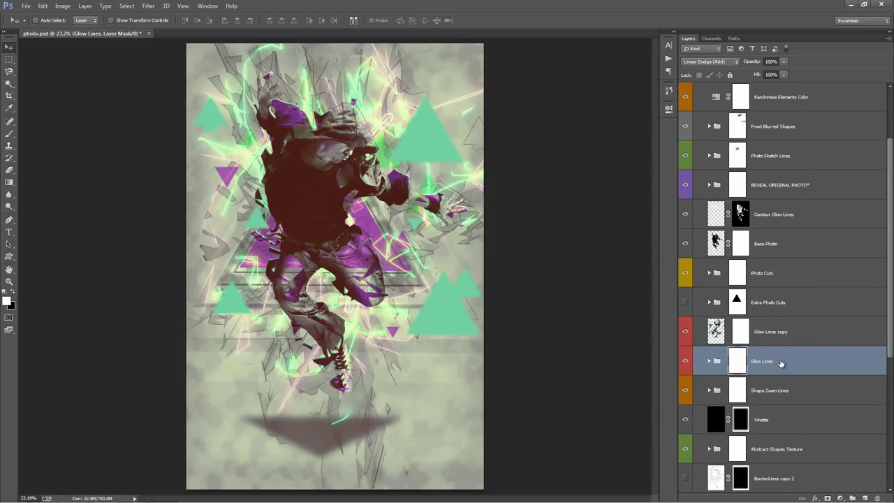
{"action": "left_click_drag", "start_coordinate": [780, 340], "coordinate": [797, 143]}
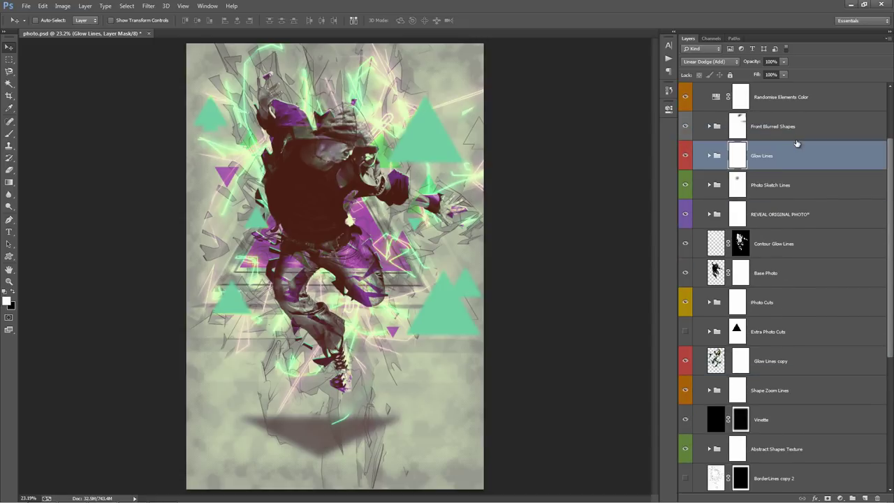
{"action": "scroll", "coordinate": [785, 236], "scroll_direction": "up", "scroll_amount": 2}
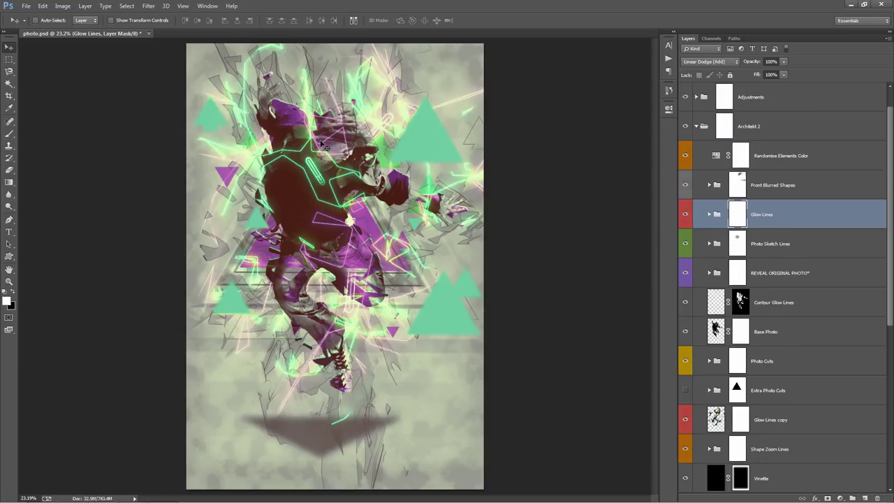
{"action": "left_click", "coordinate": [764, 183]}
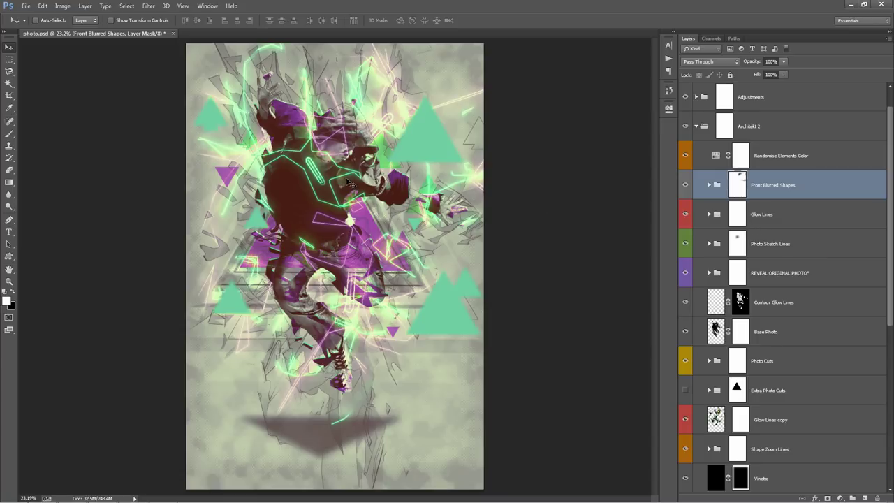
{"action": "left_click", "coordinate": [781, 219]}
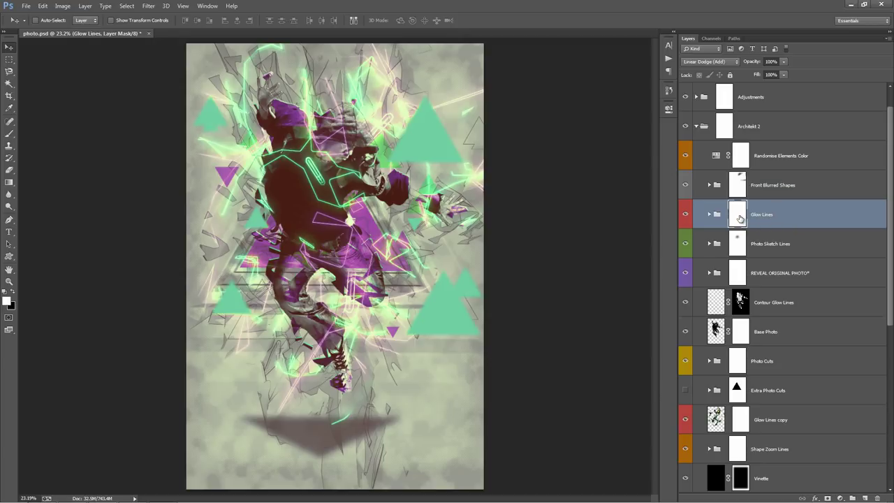
{"action": "scroll", "coordinate": [774, 220], "scroll_direction": "down", "scroll_amount": 3}
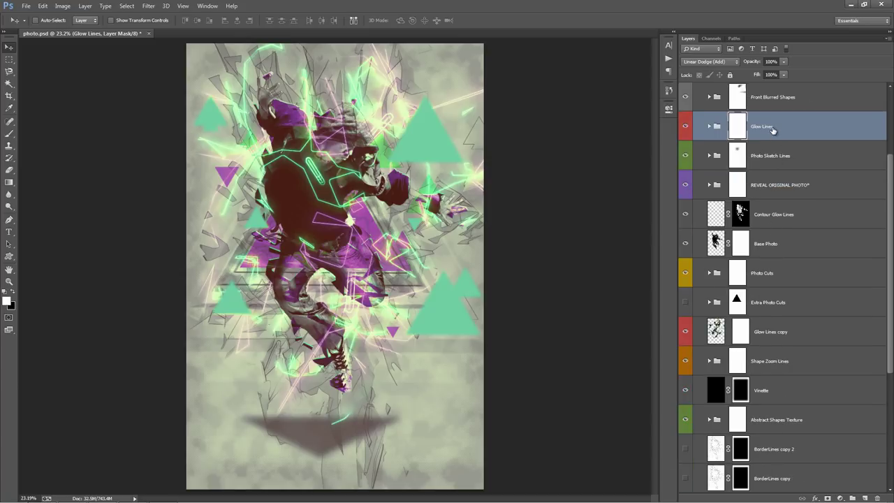
{"action": "left_click_drag", "start_coordinate": [773, 126], "coordinate": [784, 347]}
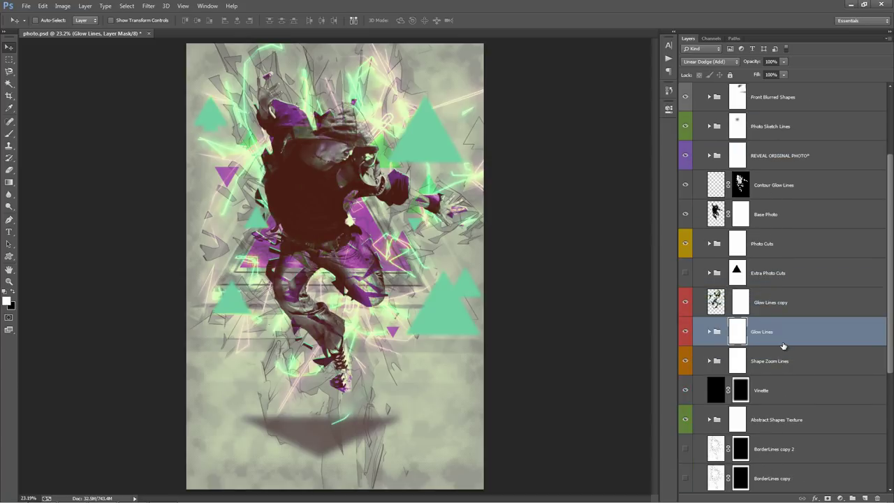
Duplicate the Glow Lines group as a merged layer and place it between Front Blurred Shapes and Photo Sketch Lines
{"action": "key", "text": "ctrl+j"}
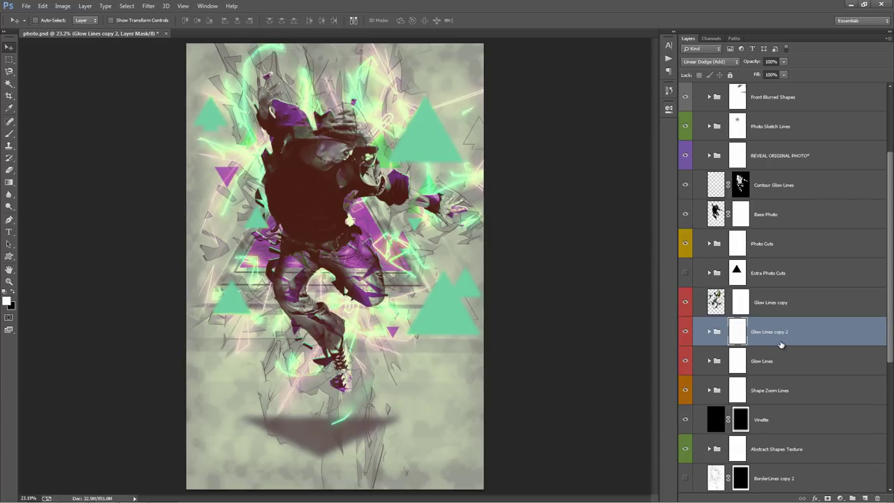
{"action": "key", "text": "ctrl+e"}
{"action": "scroll", "coordinate": [774, 340], "scroll_direction": "up", "scroll_amount": 1}
{"action": "left_click_drag", "start_coordinate": [772, 390], "coordinate": [784, 172]}
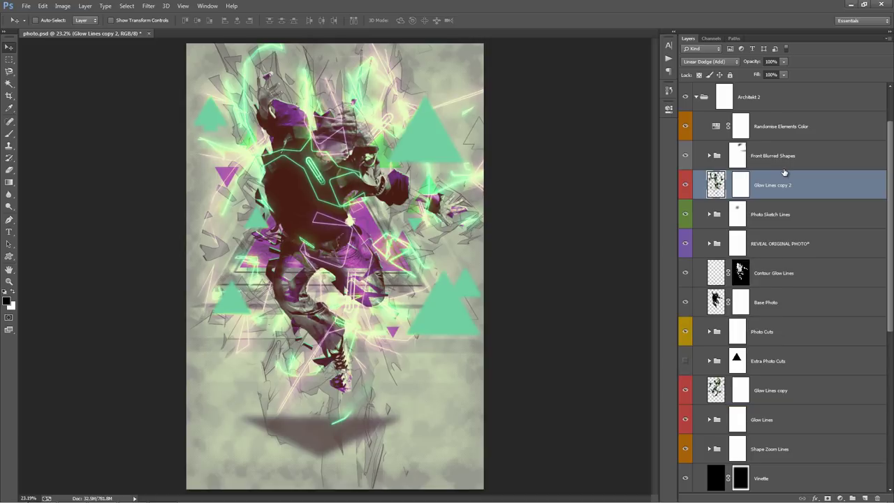
Invert the Glow Lines copy 2 layer's mask and paint white on it to reveal the glow lines over the torso
{"action": "left_click", "coordinate": [740, 185]}
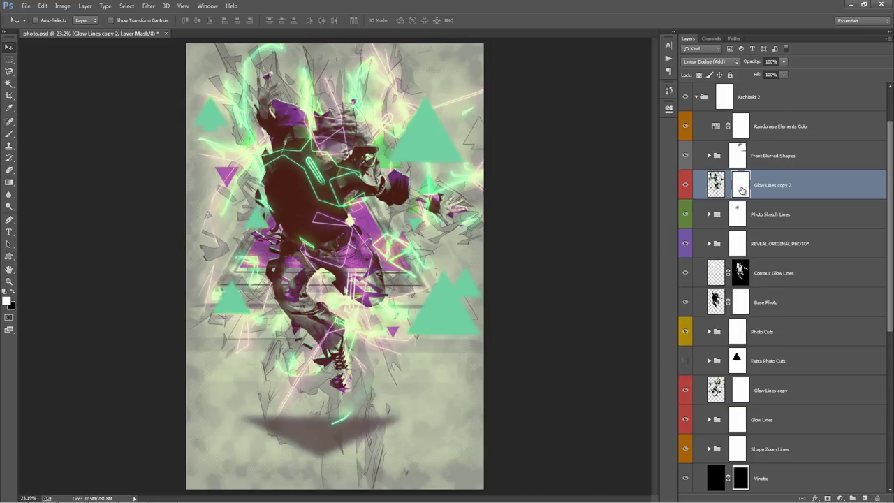
{"action": "key", "text": "ctrl+i"}
{"action": "key", "text": "b"}
{"action": "mouse_move", "coordinate": [292, 176]}
{"action": "left_mouse_down"}
{"action": "mouse_move", "coordinate": [279, 122]}
{"action": "mouse_move", "coordinate": [305, 199]}
{"action": "mouse_move", "coordinate": [295, 173]}
{"action": "mouse_move", "coordinate": [354, 227]}
{"action": "mouse_move", "coordinate": [293, 224]}
{"action": "mouse_move", "coordinate": [303, 247]}
{"action": "mouse_move", "coordinate": [296, 251]}
{"action": "mouse_move", "coordinate": [335, 256]}
{"action": "mouse_move", "coordinate": [278, 54]}
{"action": "mouse_move", "coordinate": [238, 71]}
{"action": "mouse_move", "coordinate": [339, 183]}
{"action": "mouse_move", "coordinate": [375, 185]}
{"action": "mouse_move", "coordinate": [430, 211]}
{"action": "mouse_move", "coordinate": [367, 249]}
{"action": "mouse_move", "coordinate": [315, 243]}
{"action": "mouse_move", "coordinate": [329, 248]}
{"action": "mouse_move", "coordinate": [341, 250]}
{"action": "mouse_move", "coordinate": [296, 194]}
{"action": "mouse_move", "coordinate": [332, 162]}
{"action": "mouse_move", "coordinate": [325, 148]}
{"action": "mouse_move", "coordinate": [314, 155]}
{"action": "mouse_move", "coordinate": [325, 158]}
{"action": "mouse_move", "coordinate": [309, 154]}
{"action": "mouse_move", "coordinate": [316, 183]}
{"action": "left_mouse_up"}
Paint black on the Glow Lines copy 2 mask with a smaller brush to hide the glow lines around the figure's face
{"action": "key", "text": "x"}
{"action": "key", "text": "bracketleft"}
{"action": "key", "text": "bracketleft"}
{"action": "key", "text": "bracketleft"}
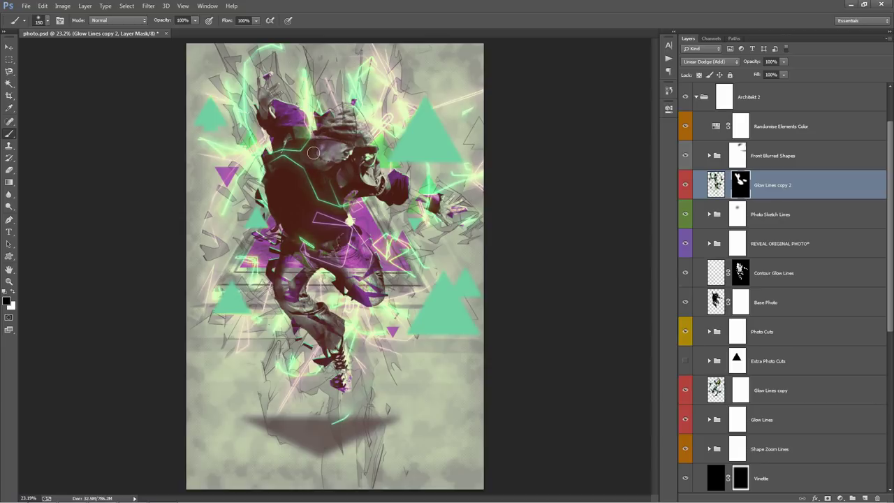
{"action": "left_click_drag", "start_coordinate": [353, 154], "coordinate": [327, 152]}
{"action": "key", "text": "v"}
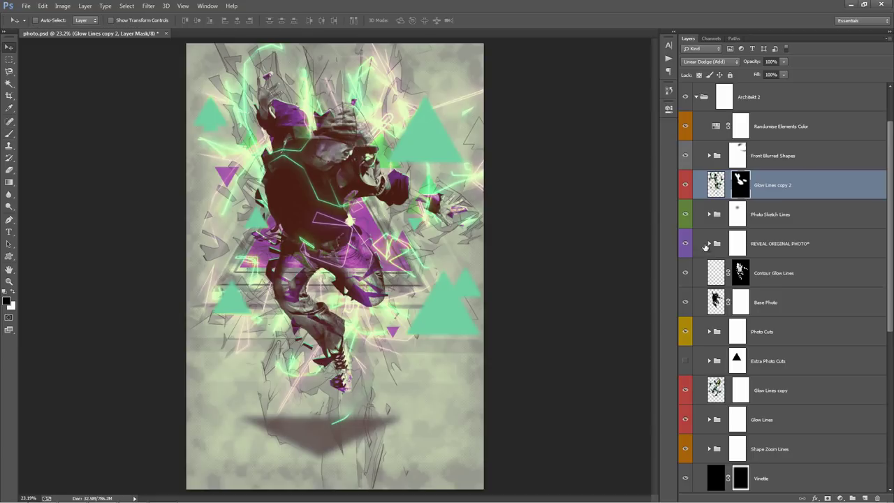
Collapse the Architekt 2 group and expand the Adjustments group
{"action": "scroll", "coordinate": [841, 282], "scroll_direction": "up", "scroll_amount": 2}
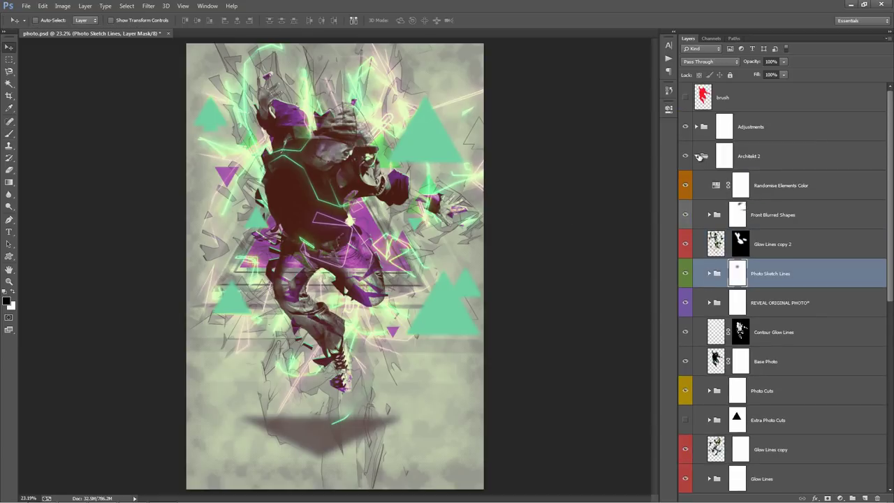
{"action": "left_click", "coordinate": [696, 156]}
{"action": "left_click", "coordinate": [754, 131]}
{"action": "left_click", "coordinate": [697, 127]}
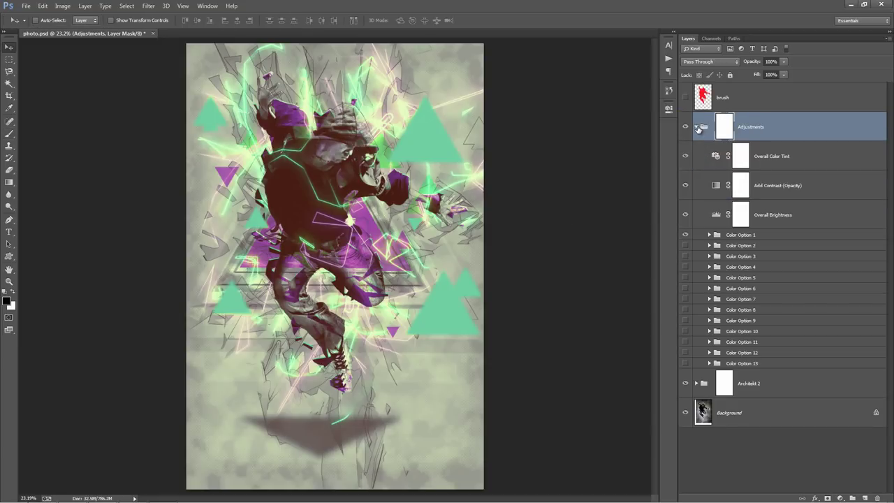
Try stronger densities and different filter presets on the Overall Color Tint photo filter
{"action": "left_click", "coordinate": [790, 157]}
{"action": "left_click", "coordinate": [786, 193]}
{"action": "left_click", "coordinate": [779, 164]}
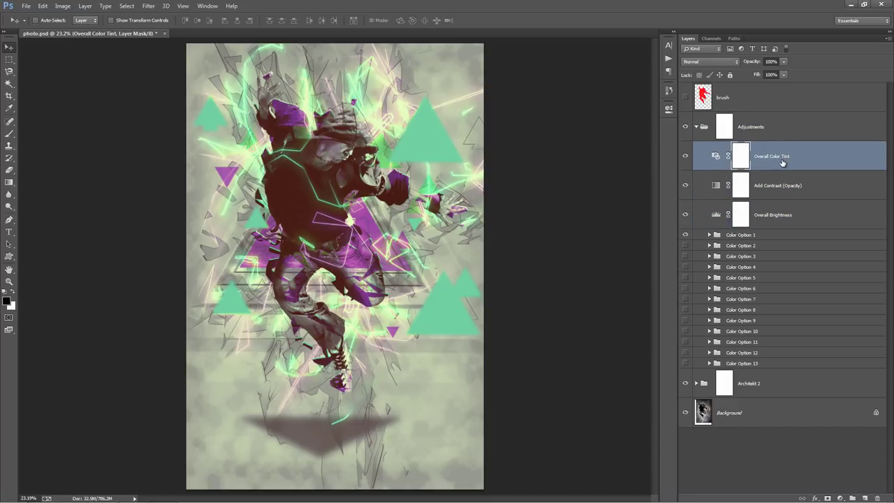
{"action": "double_click", "coordinate": [715, 156]}
{"action": "left_click_drag", "start_coordinate": [535, 176], "coordinate": [631, 175]}
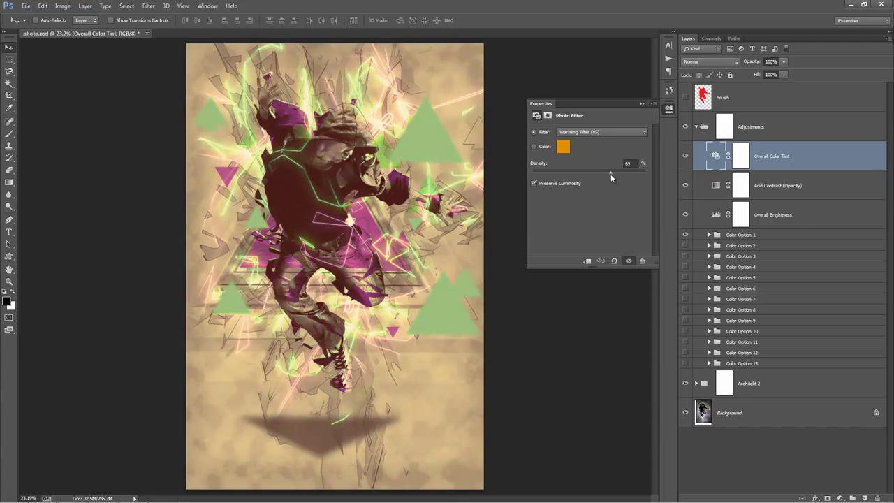
{"action": "scroll", "coordinate": [600, 131], "scroll_direction": "down", "scroll_amount": 3}
{"action": "scroll", "coordinate": [600, 131], "scroll_direction": "down", "scroll_amount": 5}
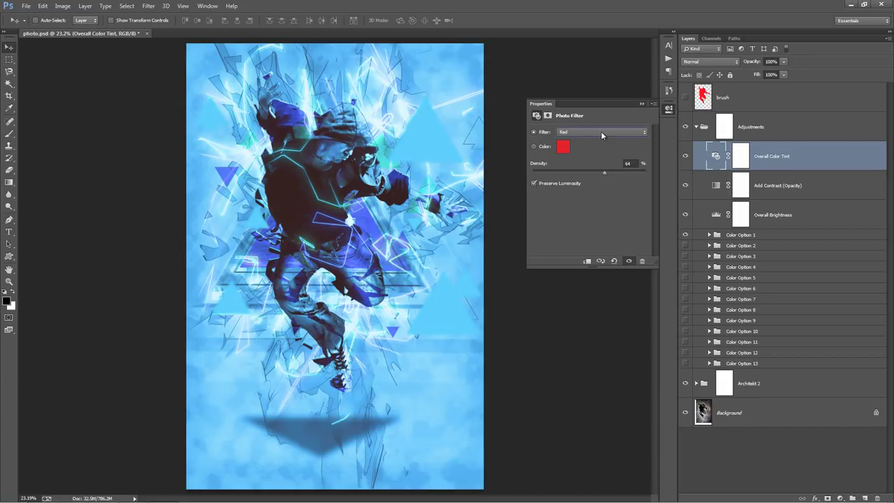
{"action": "scroll", "coordinate": [600, 131], "scroll_direction": "down", "scroll_amount": 1}
{"action": "left_click", "coordinate": [640, 104]}
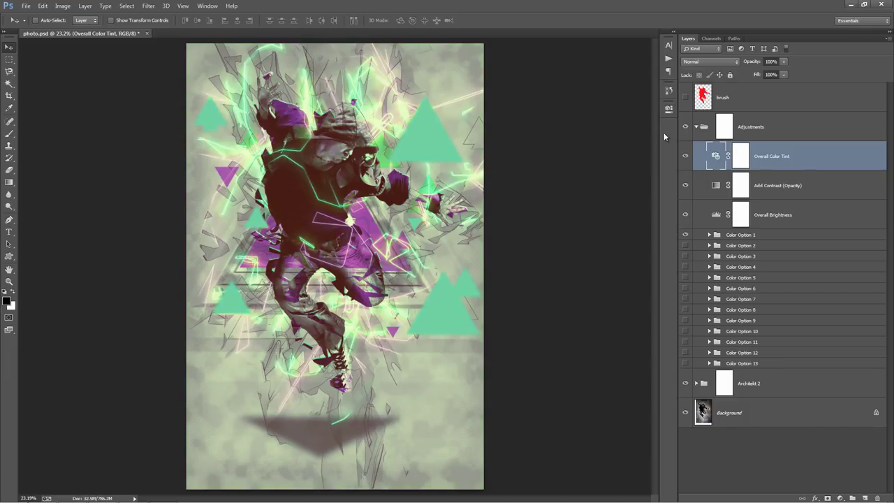
Try a higher opacity on the Add Contrast (Opacity) layer
{"action": "left_click", "coordinate": [806, 184]}
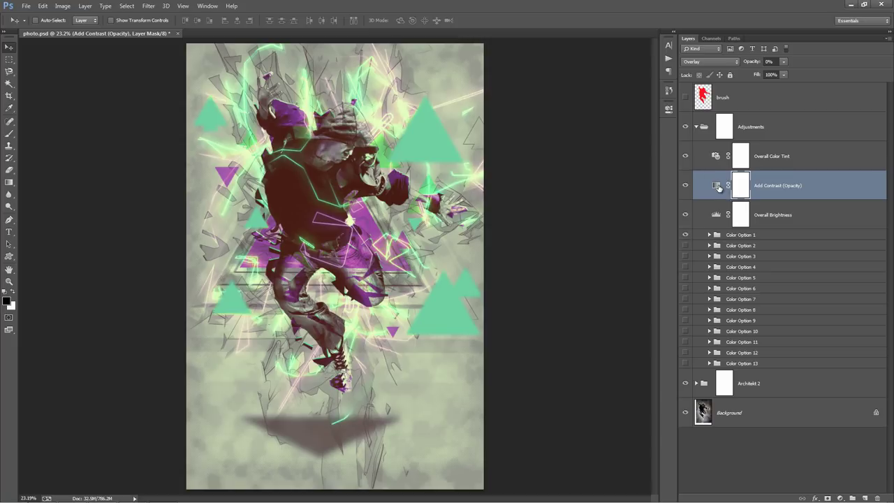
{"action": "left_click_drag", "start_coordinate": [745, 65], "coordinate": [713, 64]}
{"action": "type", "text": "100"}
{"action": "key", "text": "Return"}
Try different shadow and highlight input levels on the Overall Brightness layer
{"action": "left_click", "coordinate": [841, 219]}
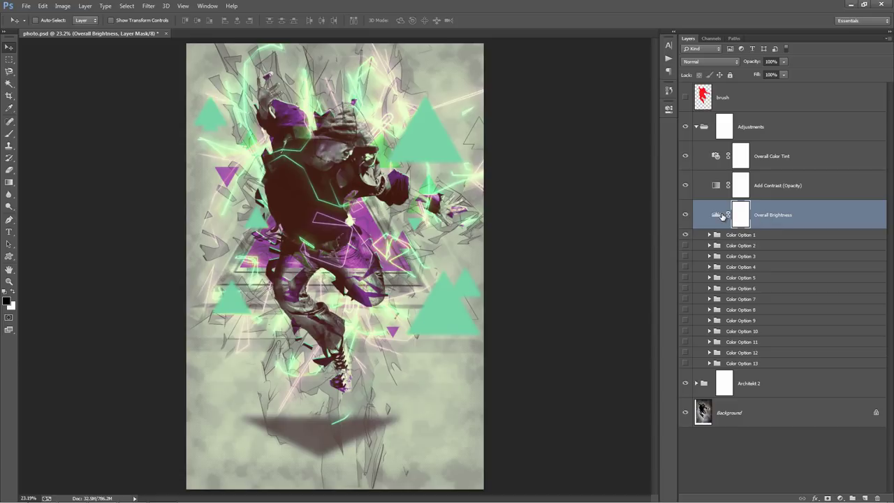
{"action": "double_click", "coordinate": [716, 215]}
{"action": "mouse_move", "coordinate": [543, 202]}
{"action": "left_mouse_down"}
{"action": "mouse_move", "coordinate": [562, 203]}
{"action": "mouse_move", "coordinate": [540, 204]}
{"action": "left_mouse_up"}
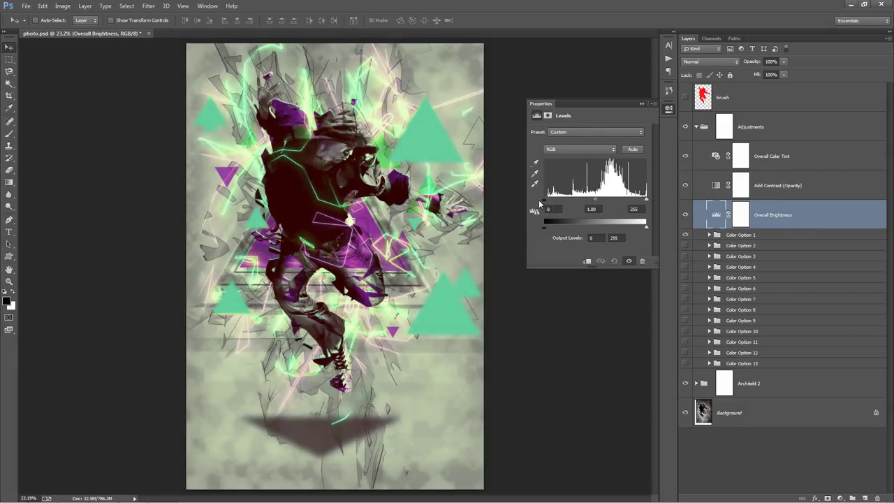
{"action": "mouse_move", "coordinate": [646, 200]}
{"action": "left_mouse_down"}
{"action": "mouse_move", "coordinate": [640, 207]}
{"action": "mouse_move", "coordinate": [649, 201]}
{"action": "left_mouse_up"}
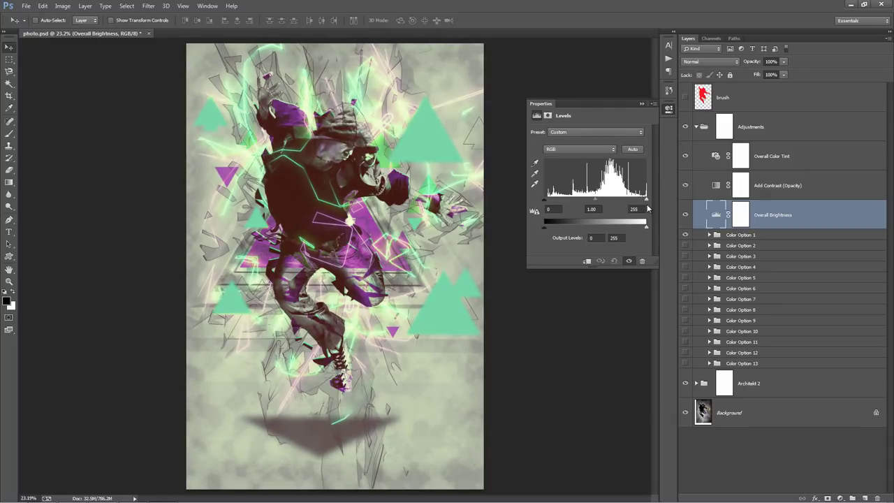
{"action": "left_click", "coordinate": [642, 104]}
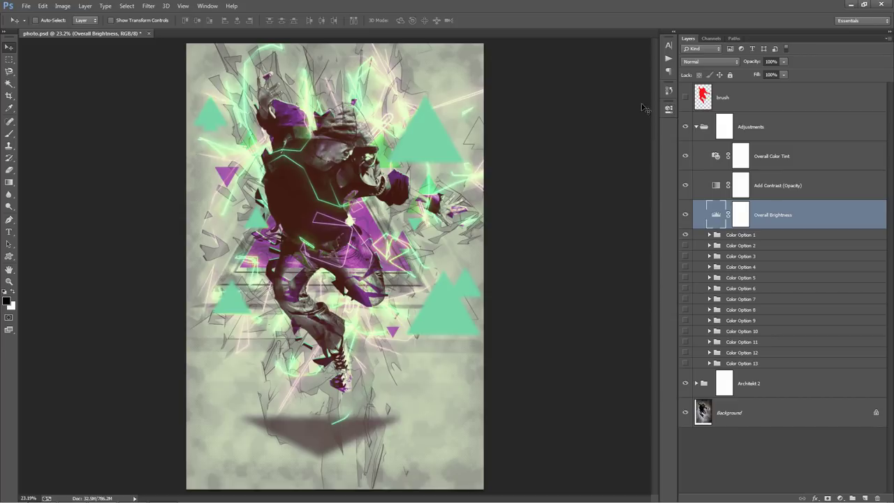
Compare the poster with and without the Color Option 1 group by toggling its visibility
{"action": "left_click", "coordinate": [787, 246]}
{"action": "left_click", "coordinate": [785, 287]}
{"action": "left_click", "coordinate": [787, 236]}
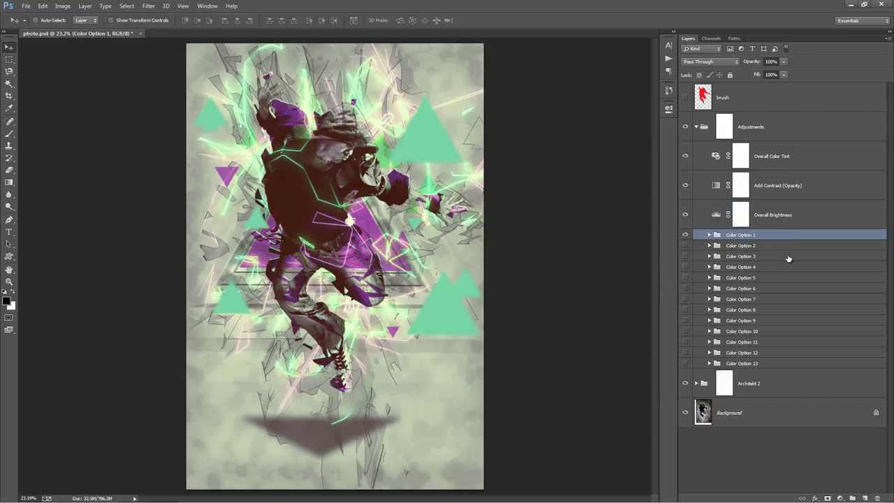
{"action": "left_click", "coordinate": [789, 257]}
{"action": "left_click", "coordinate": [742, 238]}
{"action": "left_click", "coordinate": [685, 236]}
{"action": "left_click", "coordinate": [685, 236]}
{"action": "left_click", "coordinate": [685, 236]}
{"action": "left_click", "coordinate": [685, 236]}
{"action": "left_click", "coordinate": [686, 236]}
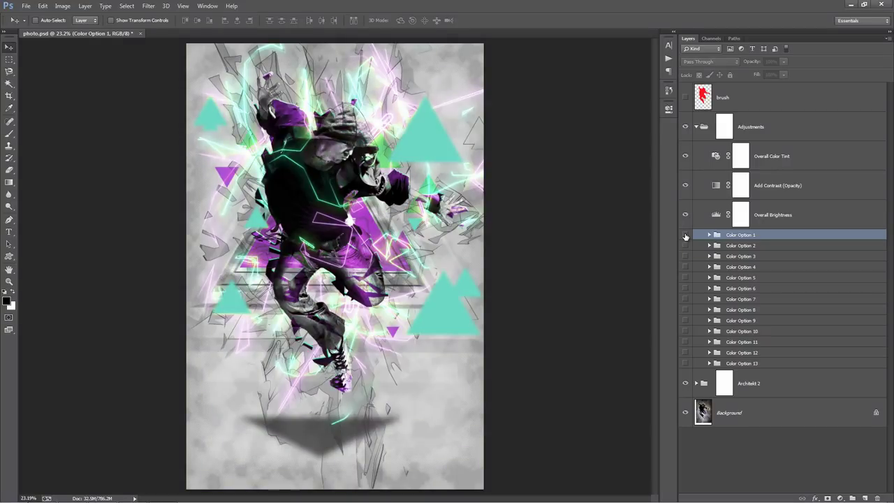
{"action": "left_click", "coordinate": [686, 236]}
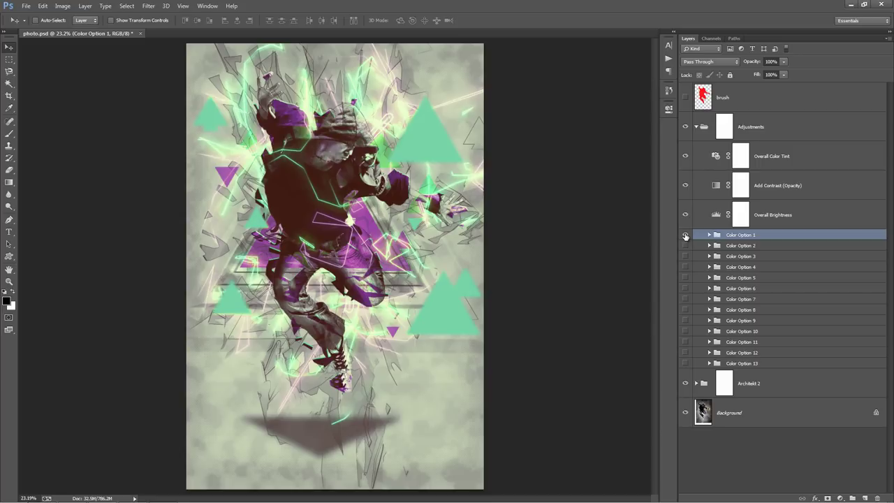
Hide Color Option 1 and preview Color Options 2 through 7 one at a time
{"action": "left_click", "coordinate": [685, 236]}
{"action": "left_click", "coordinate": [685, 245]}
{"action": "left_click", "coordinate": [685, 245]}
{"action": "left_click", "coordinate": [685, 256]}
{"action": "left_click", "coordinate": [686, 256]}
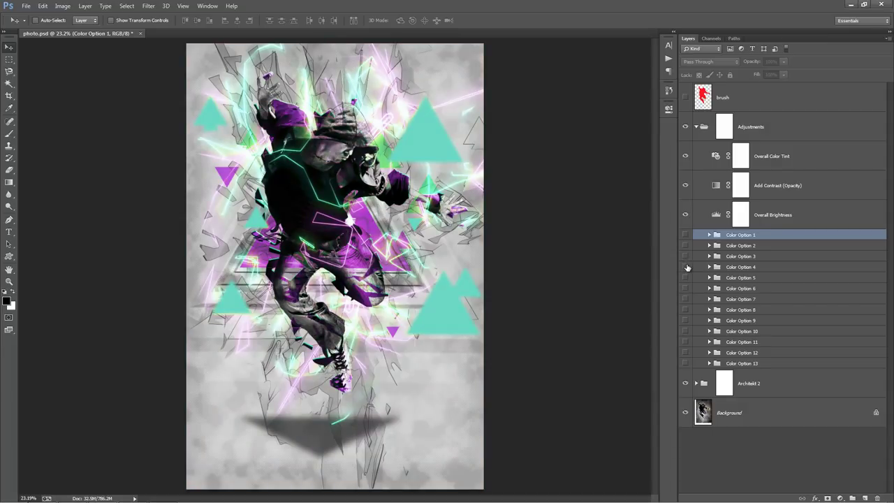
{"action": "left_click", "coordinate": [685, 267]}
{"action": "left_click", "coordinate": [686, 267]}
{"action": "left_click", "coordinate": [685, 278]}
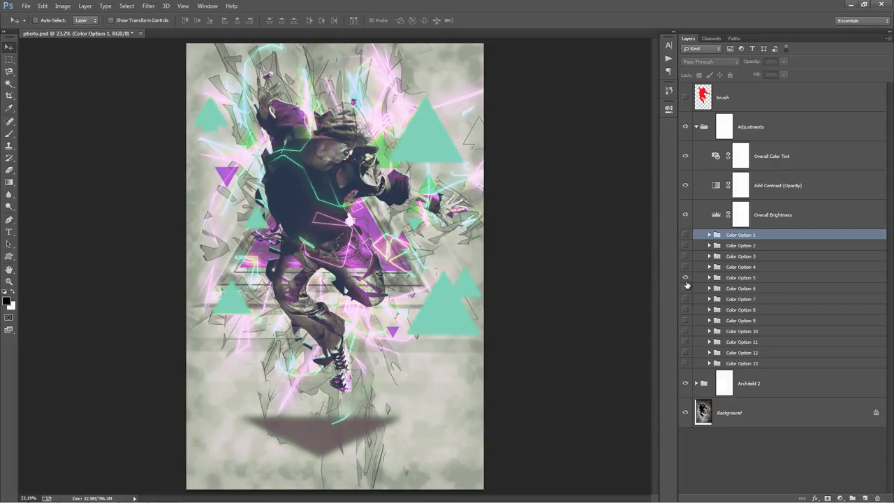
{"action": "left_click", "coordinate": [685, 277]}
{"action": "left_click", "coordinate": [685, 289]}
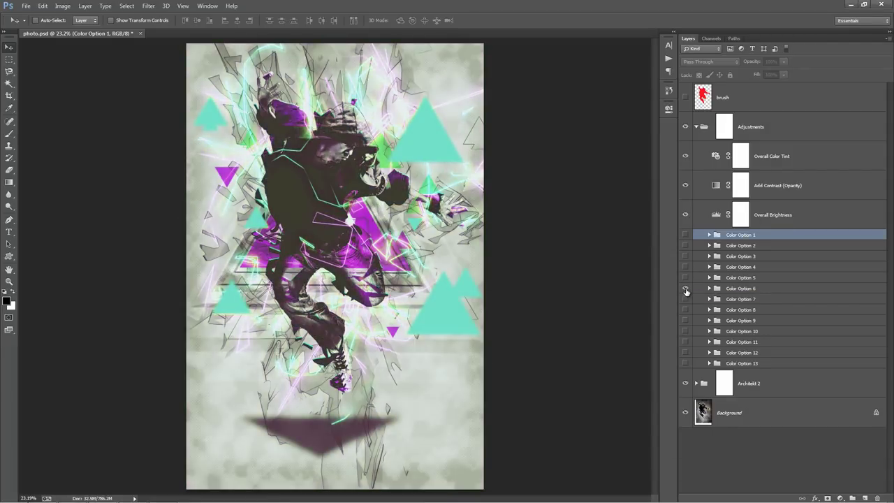
{"action": "left_click", "coordinate": [685, 289]}
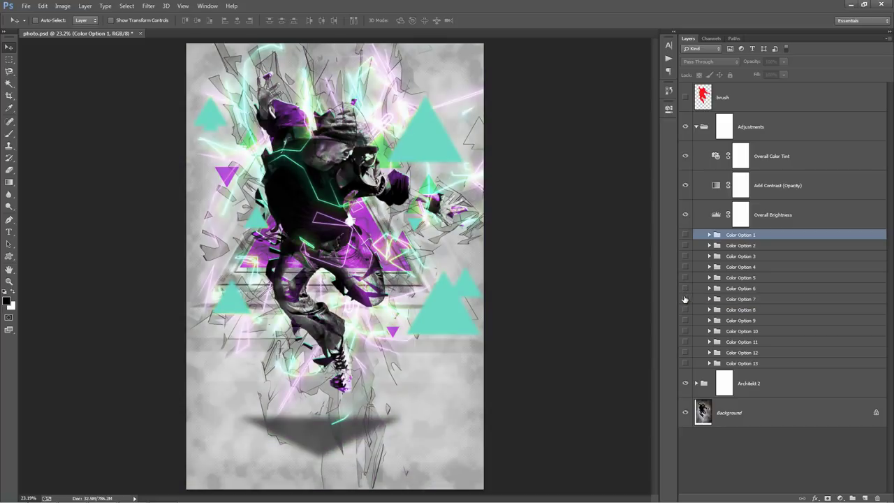
{"action": "left_click", "coordinate": [685, 299]}
{"action": "left_click", "coordinate": [685, 299]}
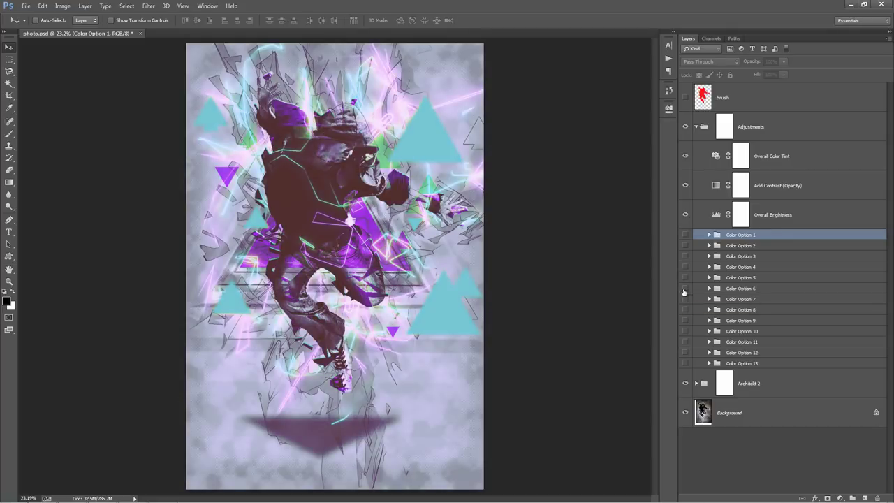
Show Color Option 2, lower its opacity, compare it on and off, and leave it hidden
{"action": "left_click", "coordinate": [685, 245]}
{"action": "left_click", "coordinate": [738, 248]}
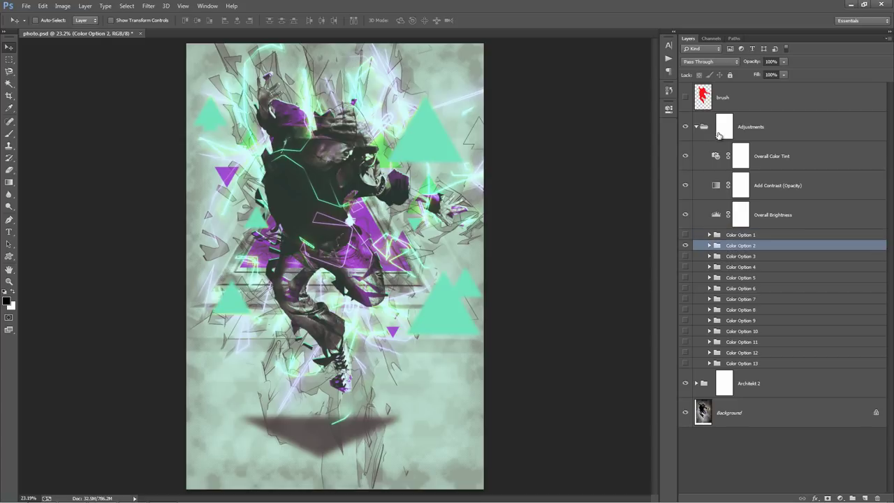
{"action": "left_click_drag", "start_coordinate": [752, 65], "coordinate": [185, 88]}
{"action": "left_click", "coordinate": [685, 245]}
{"action": "left_click", "coordinate": [686, 246]}
{"action": "left_click", "coordinate": [685, 245]}
Preview Color Option 13, and show Color Option 12 with its opacity set to 45%
{"action": "left_click", "coordinate": [685, 363]}
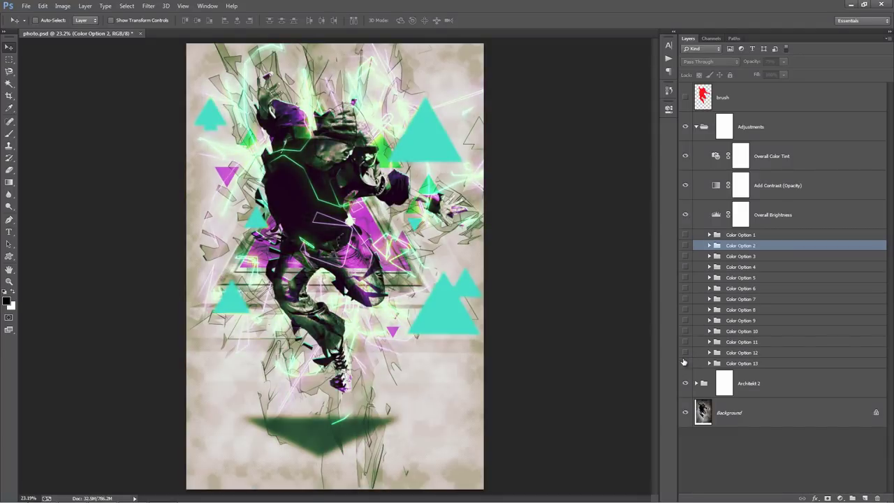
{"action": "left_click", "coordinate": [685, 353]}
{"action": "left_click", "coordinate": [741, 357]}
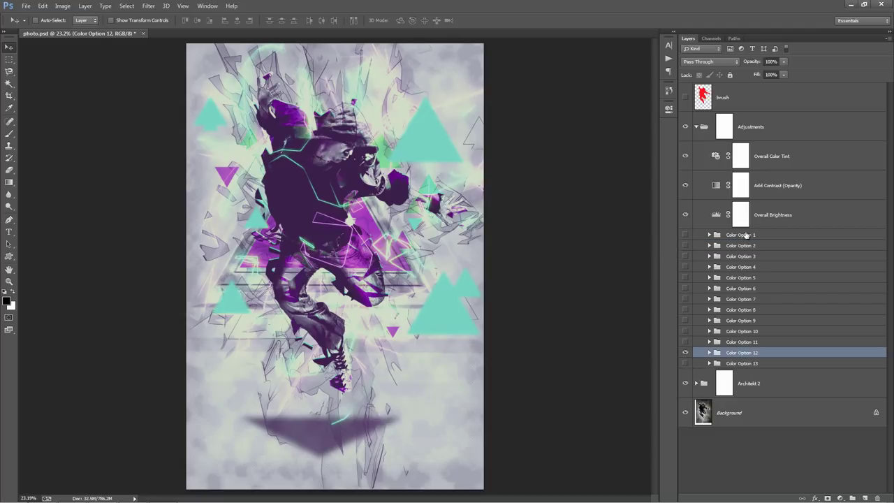
{"action": "left_click_drag", "start_coordinate": [752, 64], "coordinate": [113, 89]}
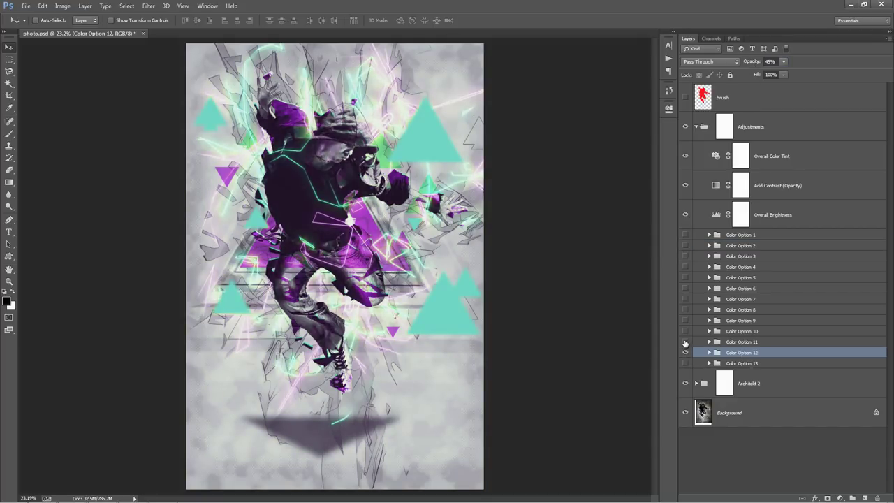
Preview Color Options 11, 10 and 9 in turn on top of Color Option 12
{"action": "left_click", "coordinate": [685, 342]}
{"action": "left_click", "coordinate": [685, 331]}
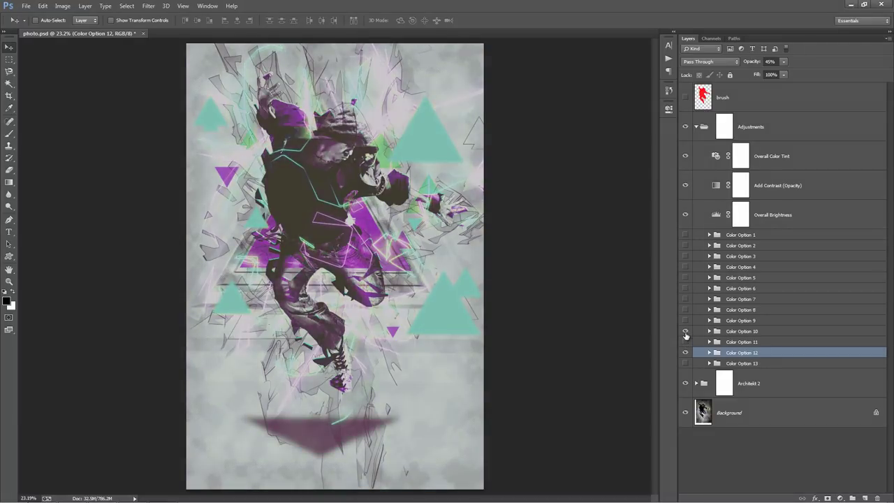
{"action": "left_click", "coordinate": [685, 331]}
{"action": "left_click", "coordinate": [685, 320]}
{"action": "left_click", "coordinate": [685, 321]}
Show the Color Option 8 group together with Color Option 12 and lower Color Option 8's opacity
{"action": "left_click", "coordinate": [685, 310]}
{"action": "left_click", "coordinate": [737, 309]}
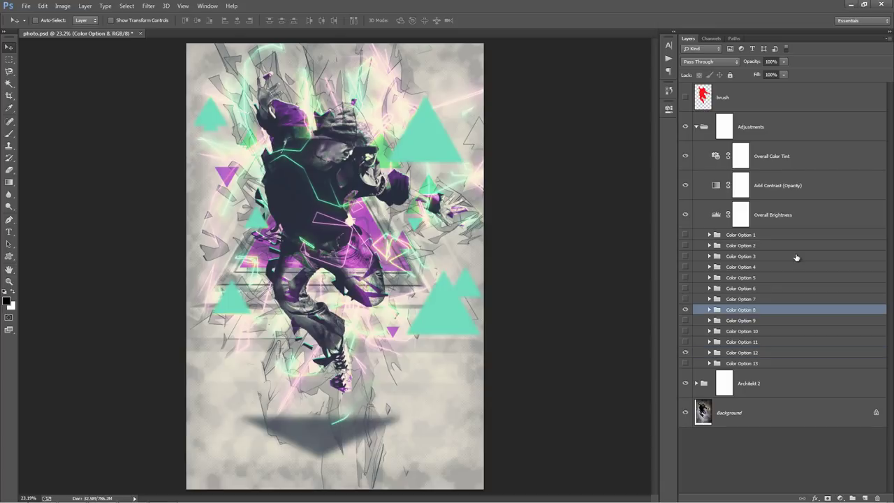
{"action": "left_click", "coordinate": [768, 62]}
{"action": "key", "text": "Return"}
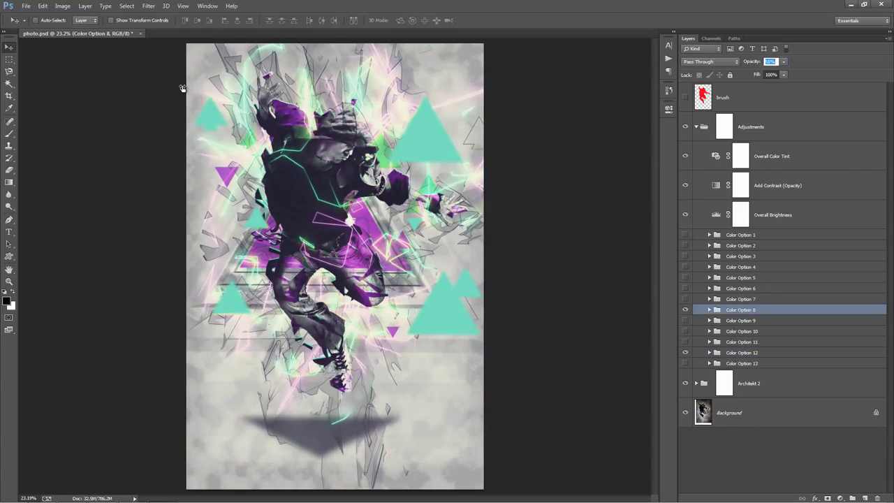
{"action": "left_click", "coordinate": [180, 88]}
Expand Color Option 8 and add a Hue/Saturation adjustment layer directly above Curves 8
{"action": "left_click", "coordinate": [719, 298]}
{"action": "left_click", "coordinate": [710, 309]}
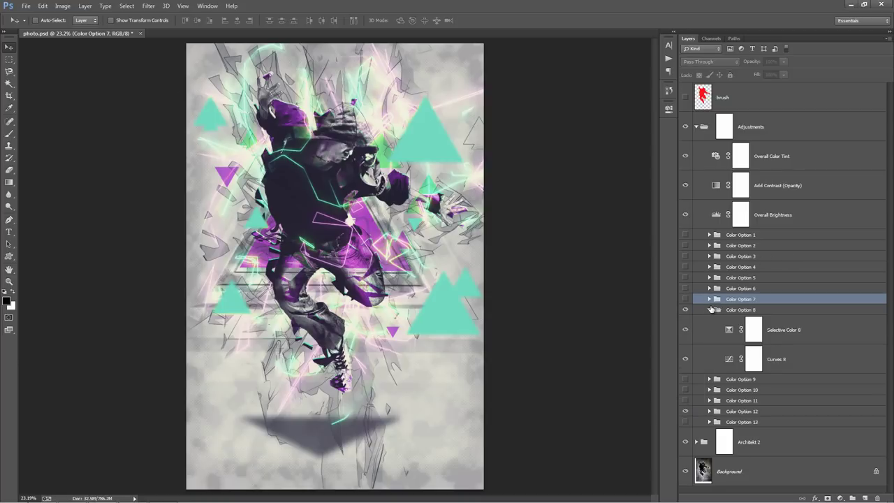
{"action": "left_click", "coordinate": [755, 359]}
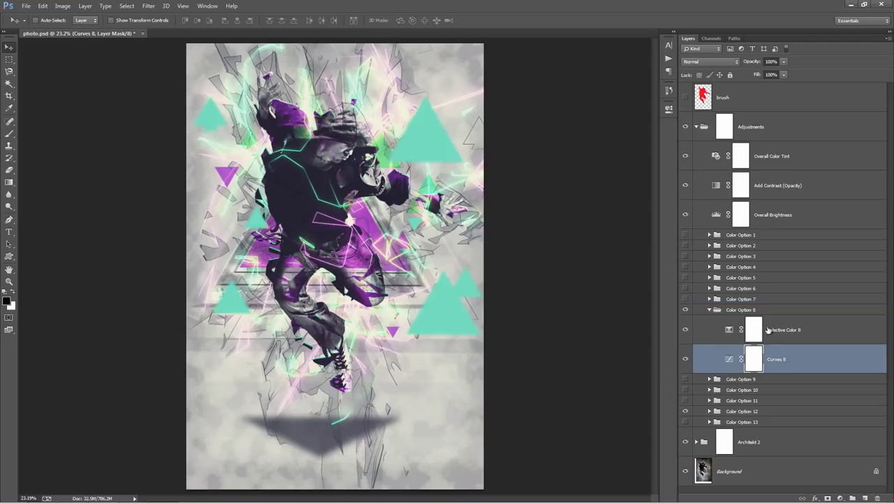
{"action": "left_click", "coordinate": [841, 498]}
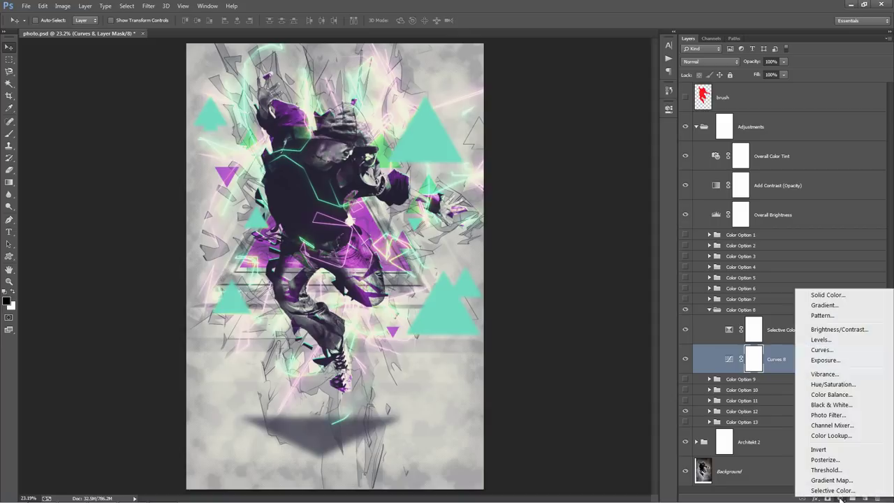
{"action": "left_click", "coordinate": [832, 384]}
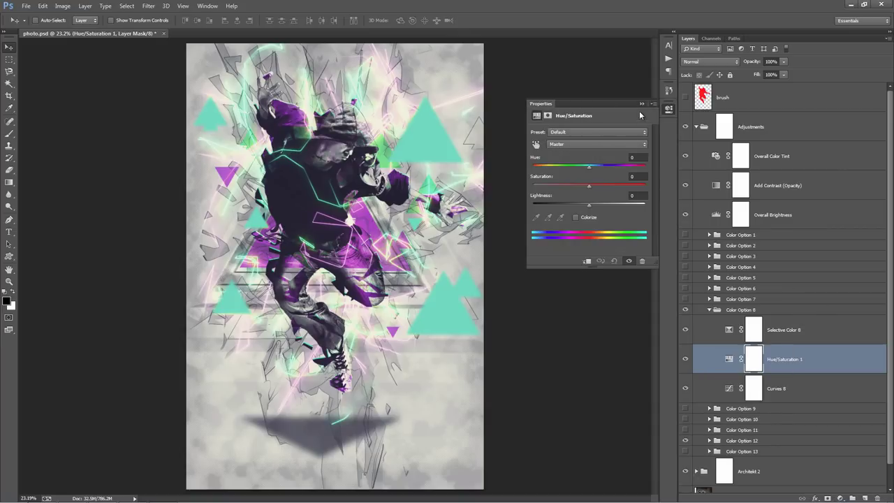
{"action": "left_click", "coordinate": [640, 104]}
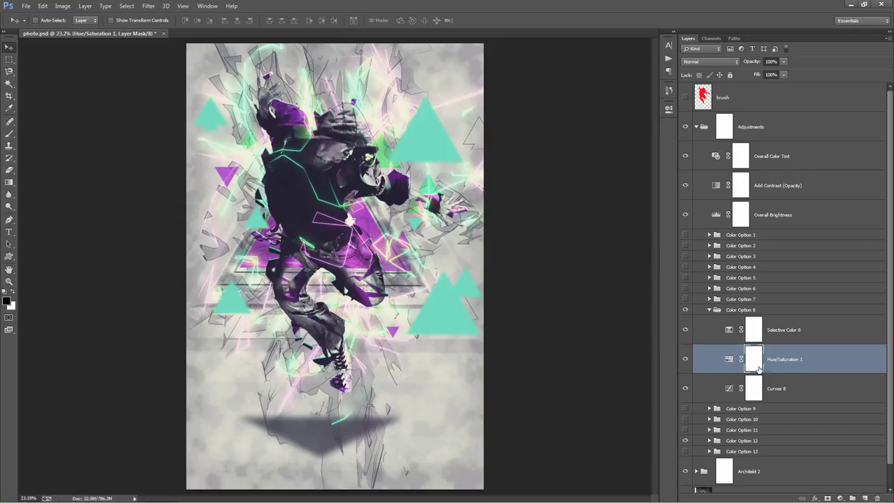
Clip the Hue/Saturation 1 layer to Curves 8 and try out different hue values on it
{"action": "left_click_drag", "start_coordinate": [729, 382], "coordinate": [729, 372]}
{"action": "left_click", "coordinate": [728, 371], "text": "alt"}
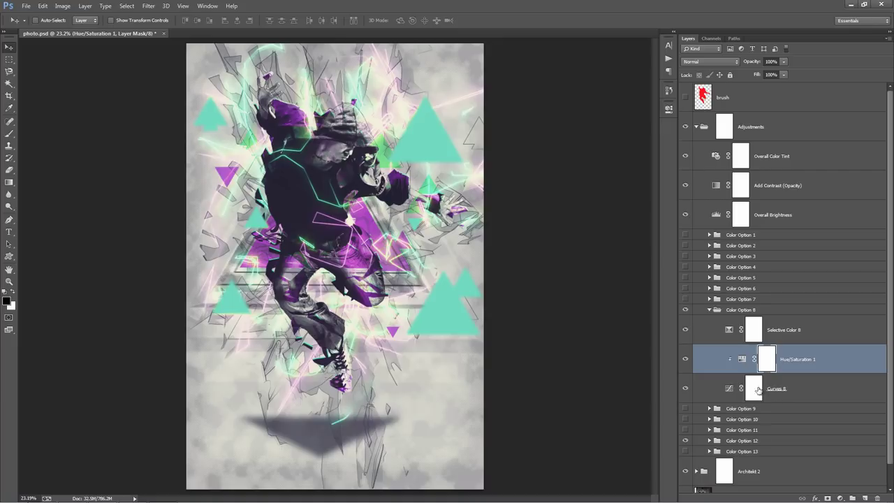
{"action": "double_click", "coordinate": [742, 360]}
{"action": "mouse_move", "coordinate": [589, 167]}
{"action": "left_mouse_down"}
{"action": "mouse_move", "coordinate": [646, 183]}
{"action": "mouse_move", "coordinate": [521, 168]}
{"action": "mouse_move", "coordinate": [617, 178]}
{"action": "mouse_move", "coordinate": [569, 174]}
{"action": "mouse_move", "coordinate": [593, 177]}
{"action": "mouse_move", "coordinate": [588, 170]}
{"action": "left_mouse_up"}
{"action": "left_click", "coordinate": [642, 104]}
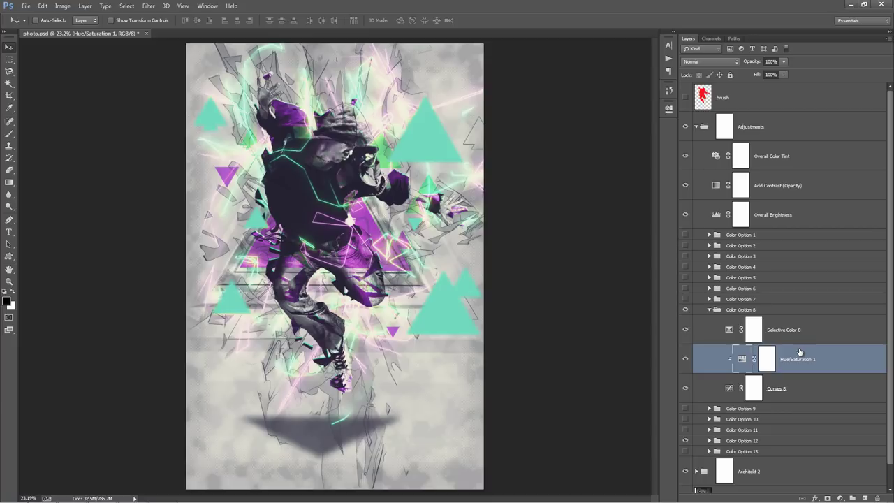
Collapse Color Option 8, hide Color Options 8 and 12, and make Color Option 1 the visible, selected group
{"action": "left_click", "coordinate": [711, 312]}
{"action": "left_click", "coordinate": [710, 310]}
{"action": "left_click", "coordinate": [686, 310]}
{"action": "left_click", "coordinate": [685, 353]}
{"action": "left_click", "coordinate": [685, 234]}
{"action": "left_click", "coordinate": [748, 236]}
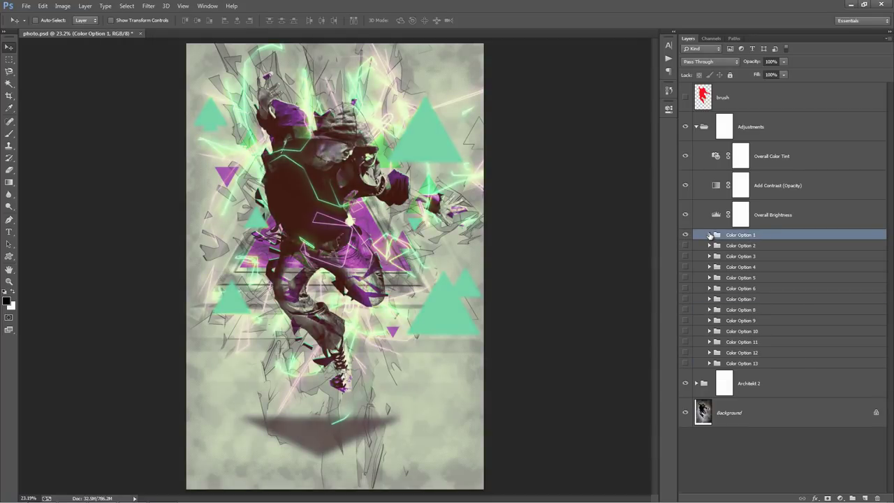
Expand the Color Option 1 group and toggle its visibility to compare its color effect
{"action": "left_click", "coordinate": [710, 235]}
{"action": "left_click", "coordinate": [685, 236]}
{"action": "left_click", "coordinate": [686, 235]}
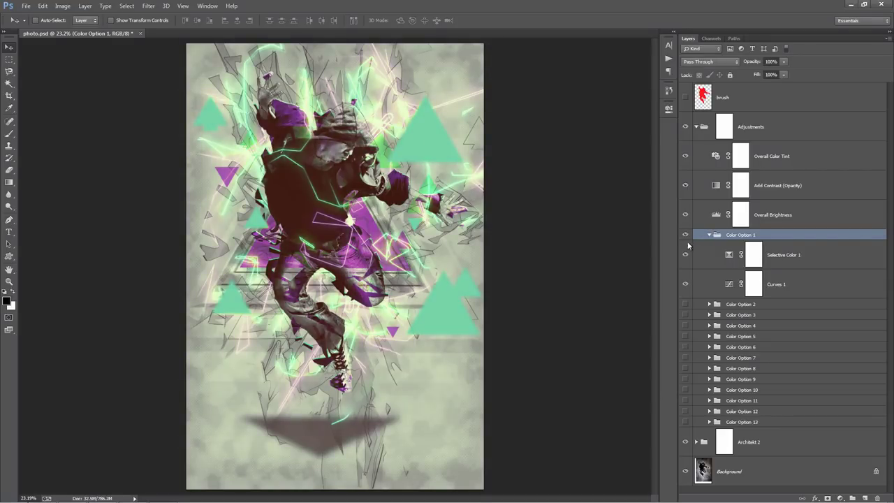
{"action": "left_click", "coordinate": [685, 235]}
{"action": "left_click", "coordinate": [685, 235]}
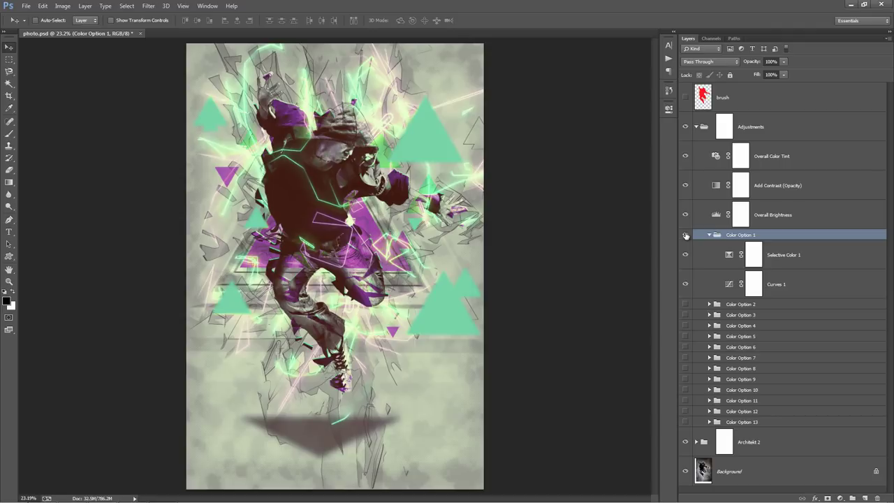
Add a Hue/Saturation adjustment layer above Curves 1, clip it to Curves 1 and shift its hue slightly
{"action": "left_click", "coordinate": [802, 289]}
{"action": "left_click", "coordinate": [838, 498]}
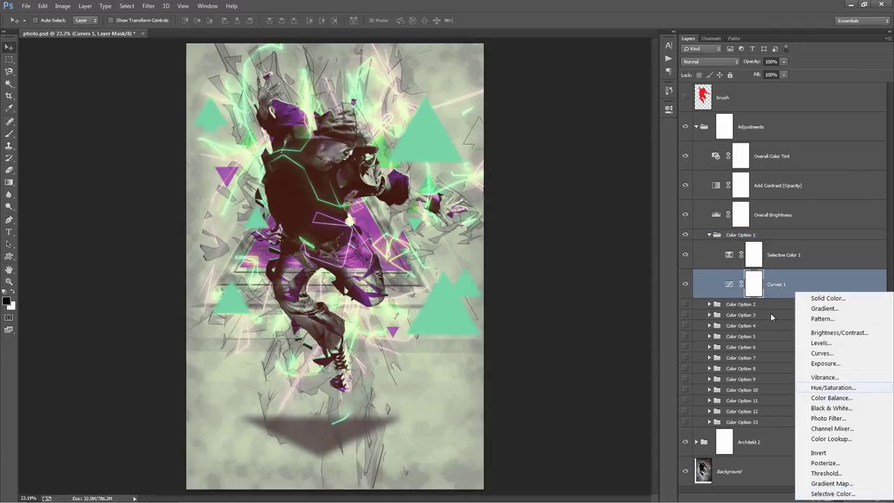
{"action": "left_click", "coordinate": [831, 387]}
{"action": "left_click", "coordinate": [730, 296], "text": "alt"}
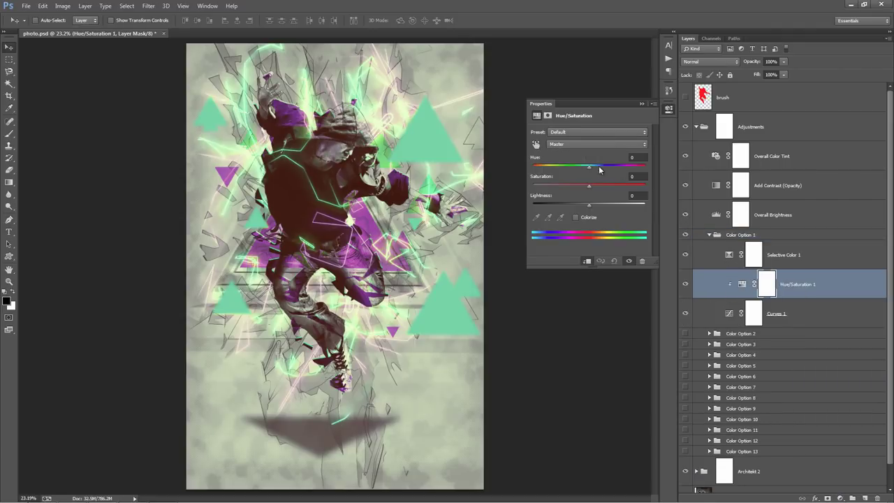
{"action": "mouse_move", "coordinate": [589, 169]}
{"action": "left_mouse_down"}
{"action": "mouse_move", "coordinate": [631, 176]}
{"action": "mouse_move", "coordinate": [538, 169]}
{"action": "mouse_move", "coordinate": [595, 176]}
{"action": "left_mouse_up"}
{"action": "left_click", "coordinate": [640, 104]}
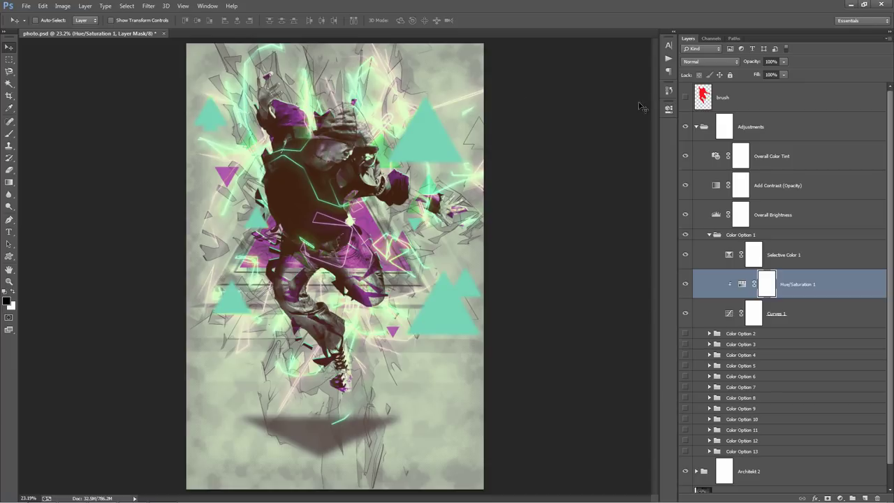
Collapse the Color Option 1 and Adjustments groups and expand the Architekt 2 group
{"action": "left_click", "coordinate": [710, 235]}
{"action": "left_click", "coordinate": [696, 126]}
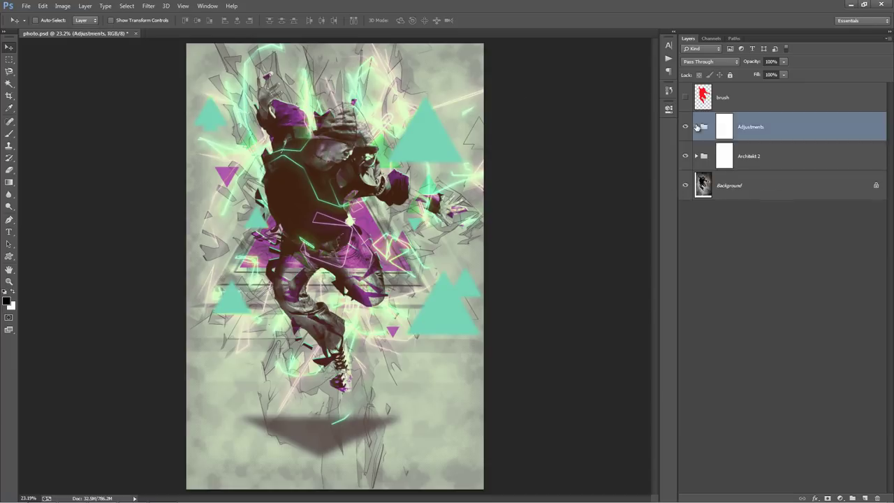
{"action": "left_click", "coordinate": [696, 156]}
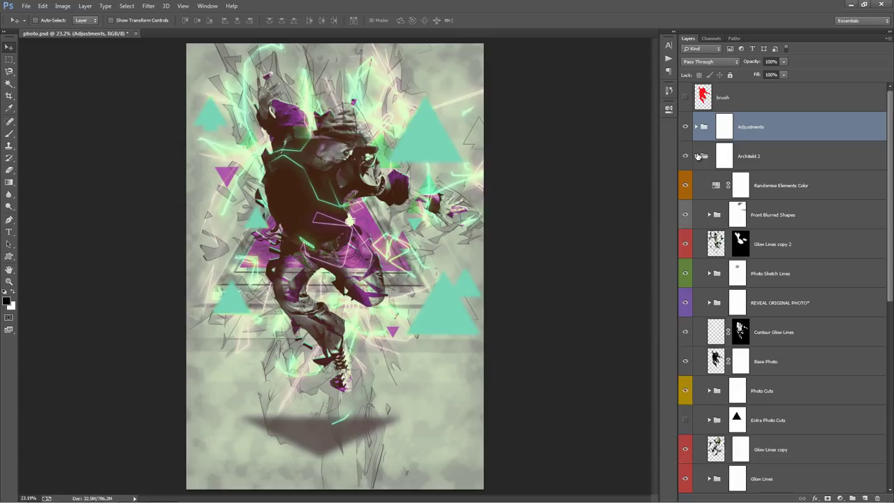
Add the black text ARCHITEKT in BigNoodleTitling as a layer directly above Randomise Elements Color
{"action": "left_click", "coordinate": [777, 192]}
{"action": "key", "text": "t"}
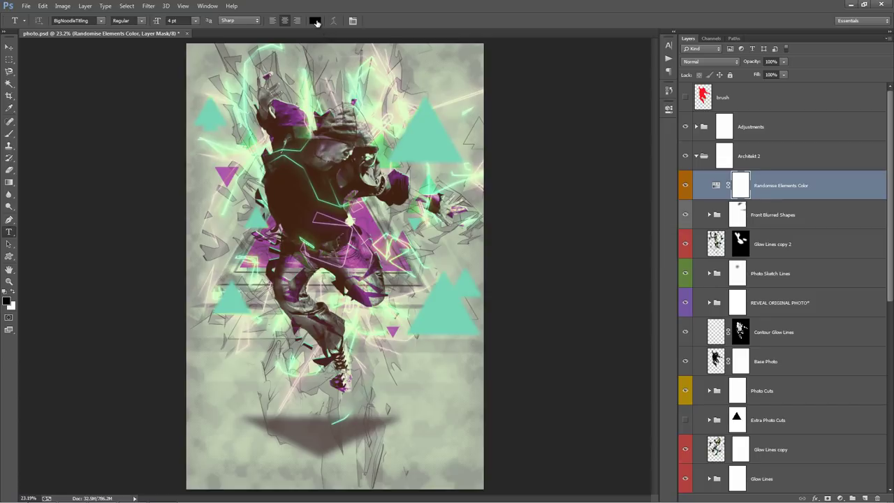
{"action": "left_click", "coordinate": [253, 360]}
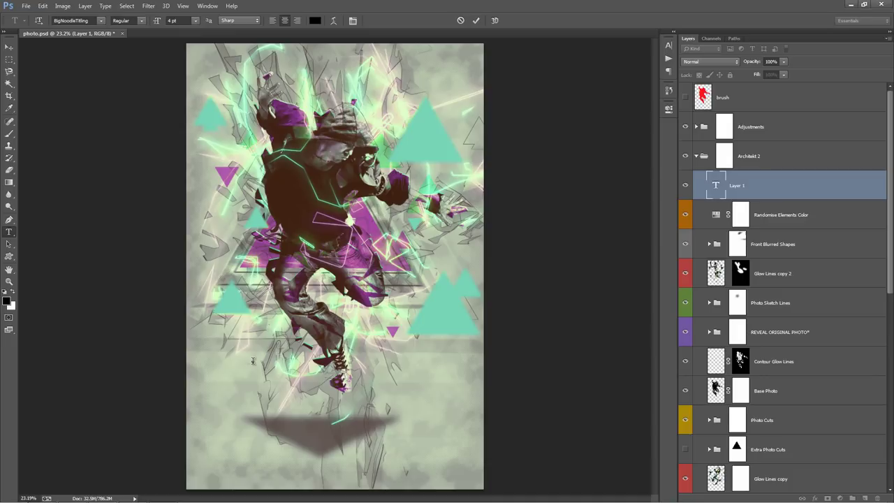
{"action": "key", "text": "ctrl+Return"}
{"action": "key", "text": "v"}
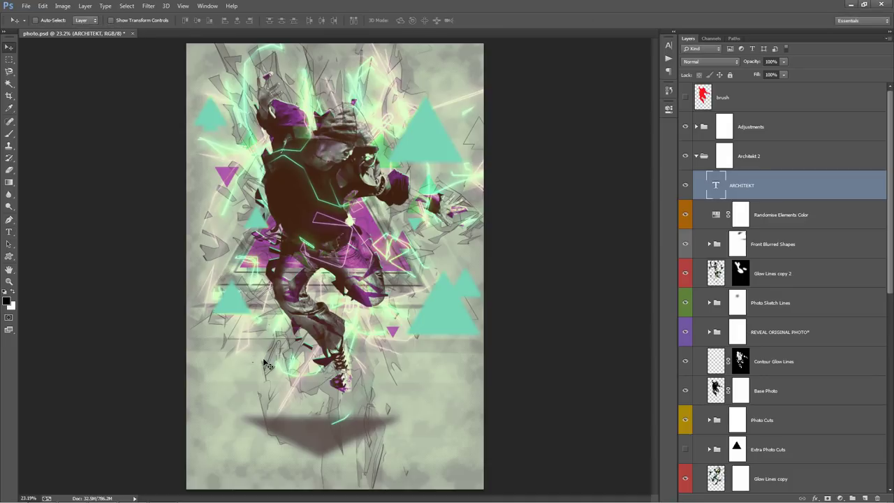
Scale the ARCHITEKT text up into a large title across the figure's legs
{"action": "key", "text": "ctrl+t"}
{"action": "left_click_drag", "start_coordinate": [287, 350], "coordinate": [394, 265]}
{"action": "key", "text": "Return"}
Try the ARCHITEKT layer below Extra Photo Cuts and above Background Color, and settle it directly below Glow Lines copy 2
{"action": "scroll", "coordinate": [774, 183], "scroll_direction": "down", "scroll_amount": 1}
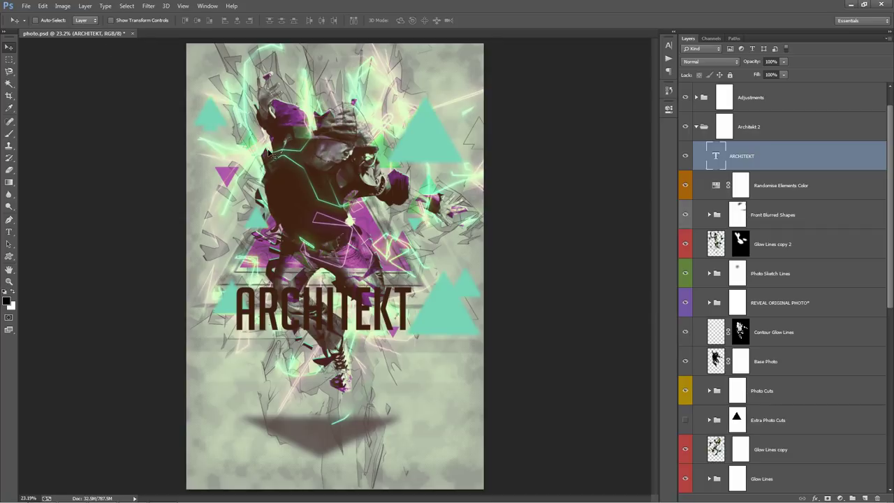
{"action": "left_click_drag", "start_coordinate": [762, 153], "coordinate": [795, 408]}
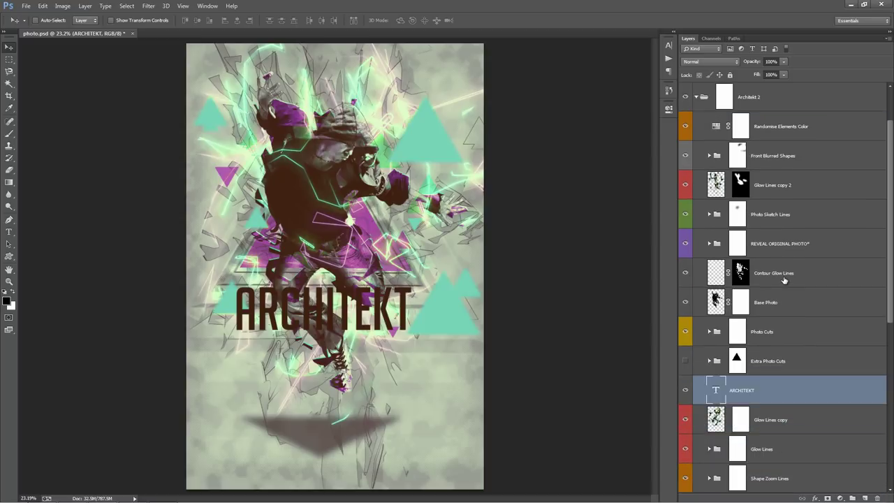
{"action": "scroll", "coordinate": [784, 280], "scroll_direction": "down", "scroll_amount": 3}
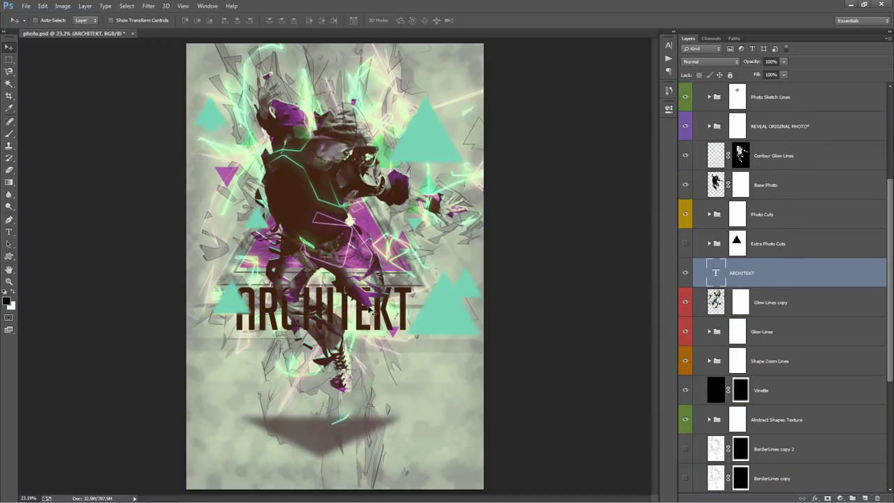
{"action": "scroll", "coordinate": [768, 278], "scroll_direction": "down", "scroll_amount": 4}
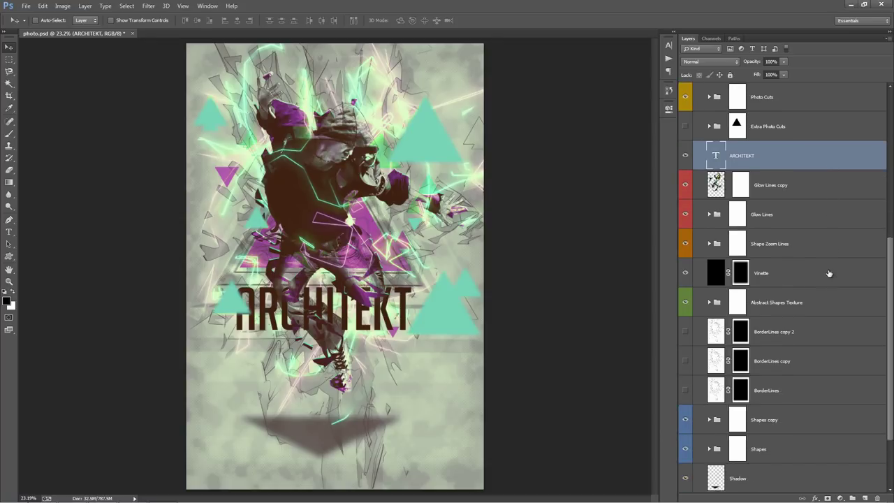
{"action": "scroll", "coordinate": [772, 156], "scroll_direction": "up", "scroll_amount": 1}
{"action": "left_click_drag", "start_coordinate": [772, 156], "coordinate": [750, 418]}
{"action": "mouse_move", "coordinate": [510, 258]}
{"action": "left_mouse_down"}
{"action": "mouse_move", "coordinate": [510, 273]}
{"action": "mouse_move", "coordinate": [508, 259]}
{"action": "left_mouse_up"}
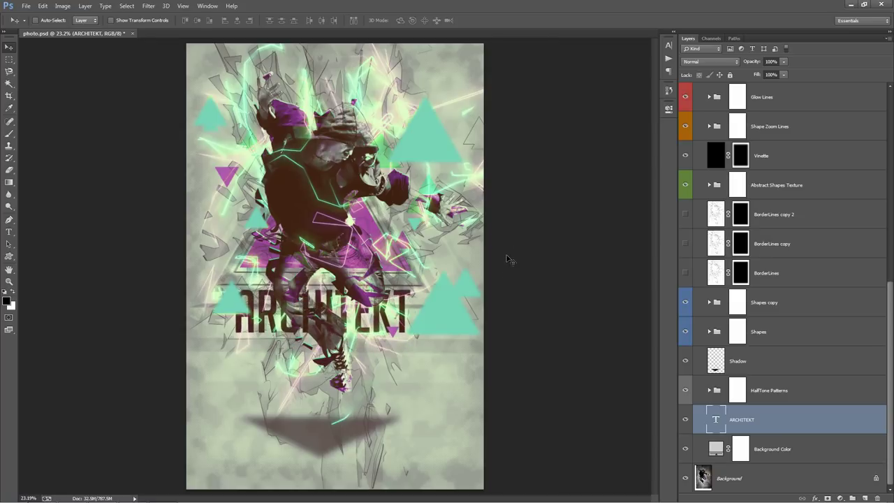
{"action": "mouse_move", "coordinate": [772, 422]}
{"action": "left_mouse_down"}
{"action": "mouse_move", "coordinate": [769, 49]}
{"action": "mouse_move", "coordinate": [769, 167]}
{"action": "left_mouse_up"}
{"action": "scroll", "coordinate": [809, 224], "scroll_direction": "up", "scroll_amount": 3}
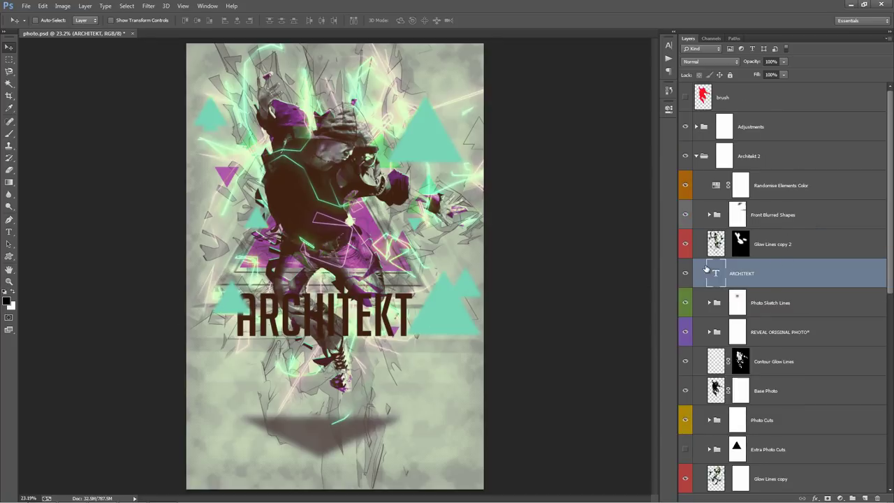
Duplicate Glow Lines copy 2 directly above the ARCHITEKT layer and fill the duplicate's mask with white
{"action": "left_click", "coordinate": [784, 245]}
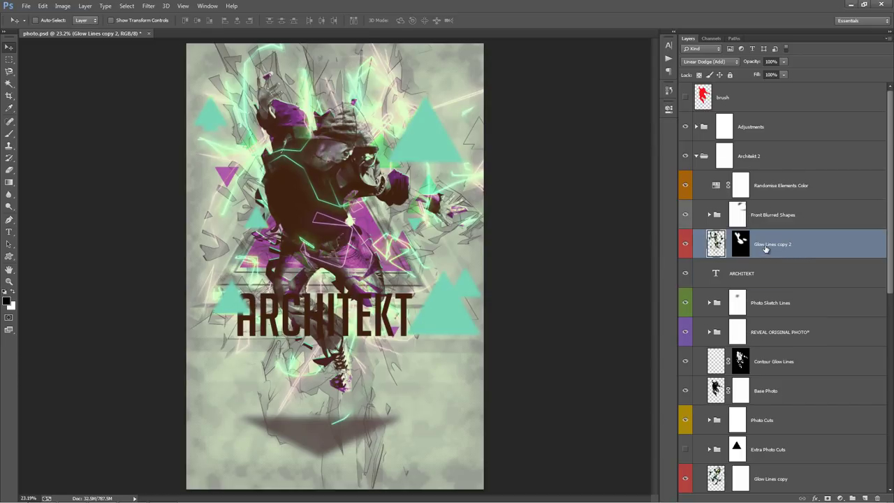
{"action": "left_click_drag", "start_coordinate": [763, 253], "coordinate": [768, 276]}
{"action": "left_click", "coordinate": [744, 274]}
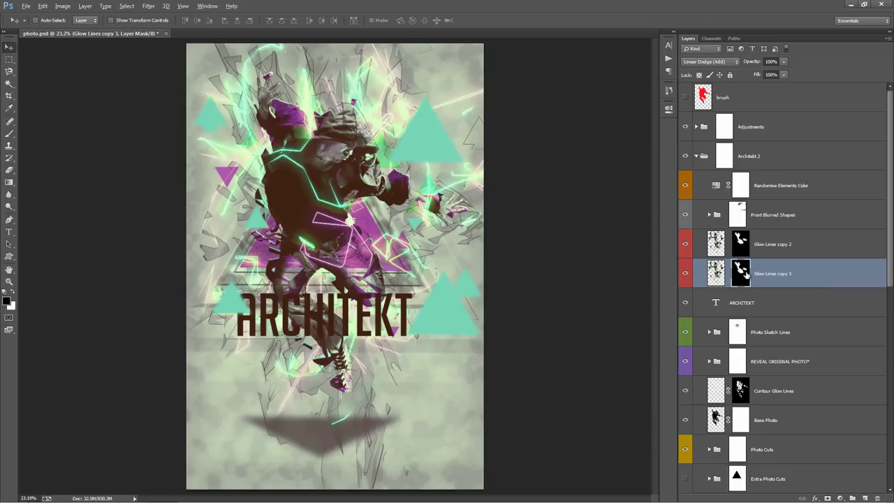
{"action": "key", "text": "alt+BackSpace"}
{"action": "key", "text": "ctrl+BackSpace"}
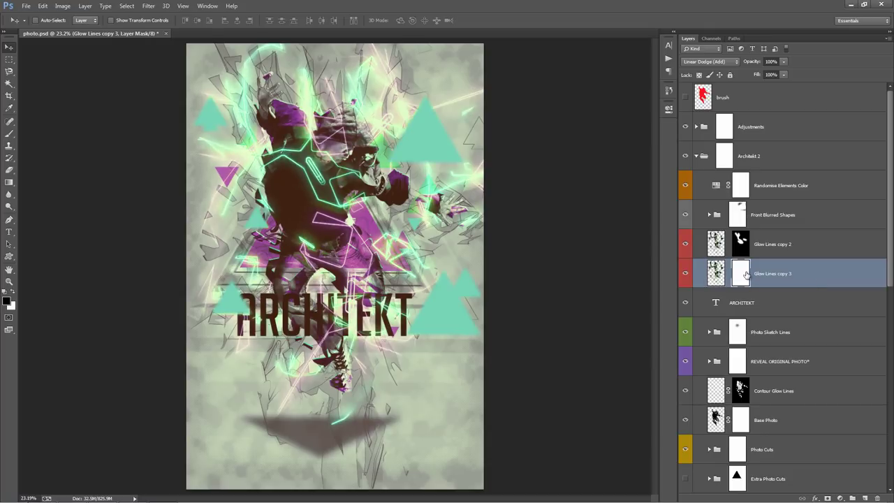
Reposition the glow lines of Glow Lines copy 3 so that they cross the ARCHITEKT title
{"action": "left_click", "coordinate": [716, 273]}
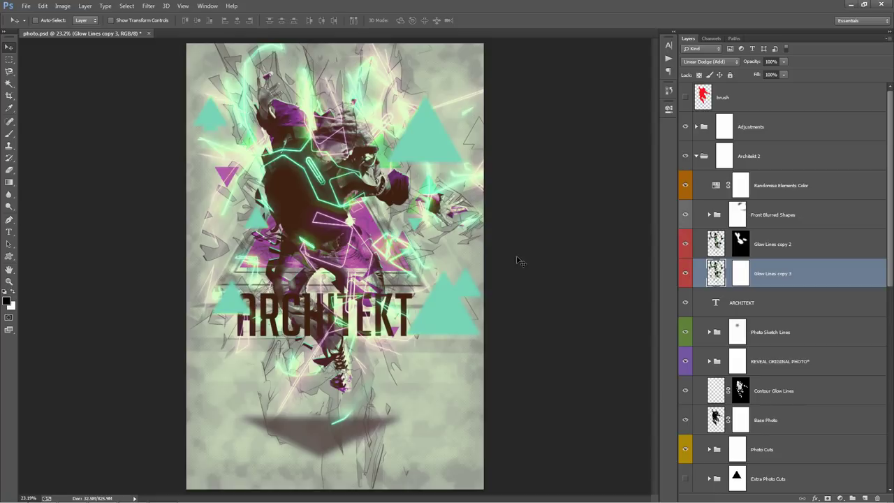
{"action": "left_click_drag", "start_coordinate": [374, 253], "coordinate": [352, 297]}
{"action": "left_click_drag", "start_coordinate": [377, 337], "coordinate": [356, 219]}
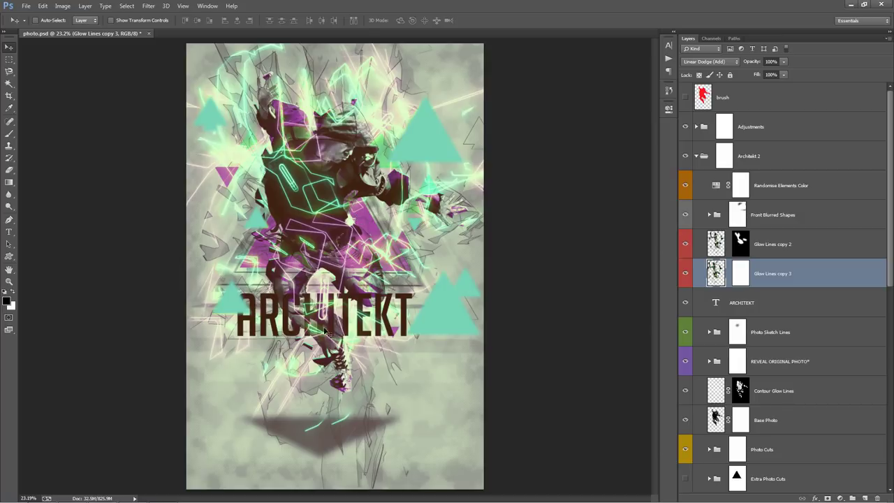
Invert the Glow Lines copy 3 mask to black and reveal lines over the middle of ARCHITEKT with a 400 px white brush
{"action": "left_click", "coordinate": [748, 278]}
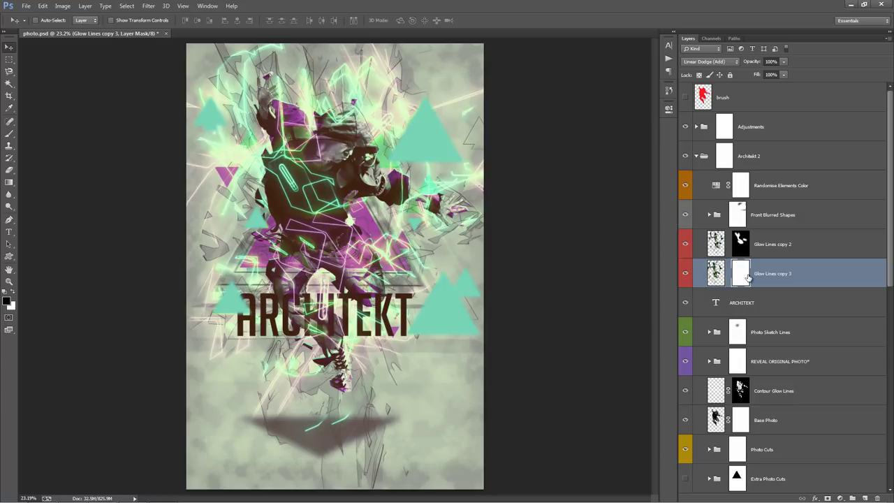
{"action": "key", "text": "ctrl+i"}
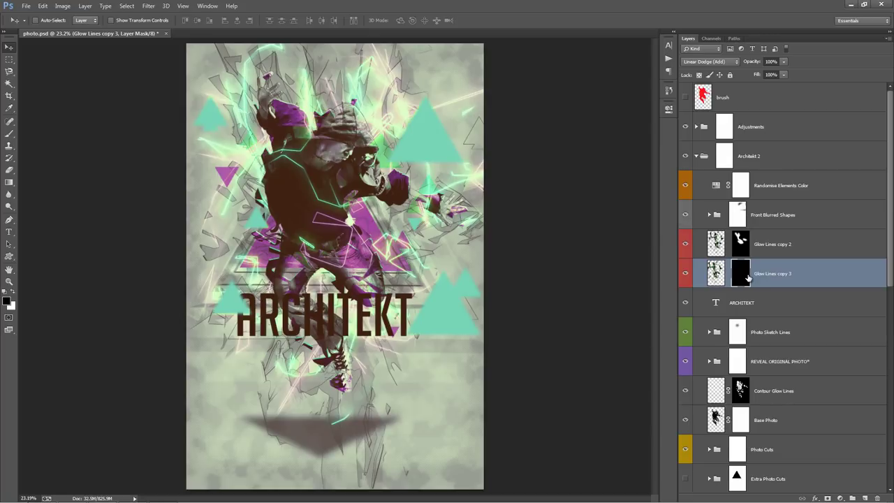
{"action": "key", "text": "b"}
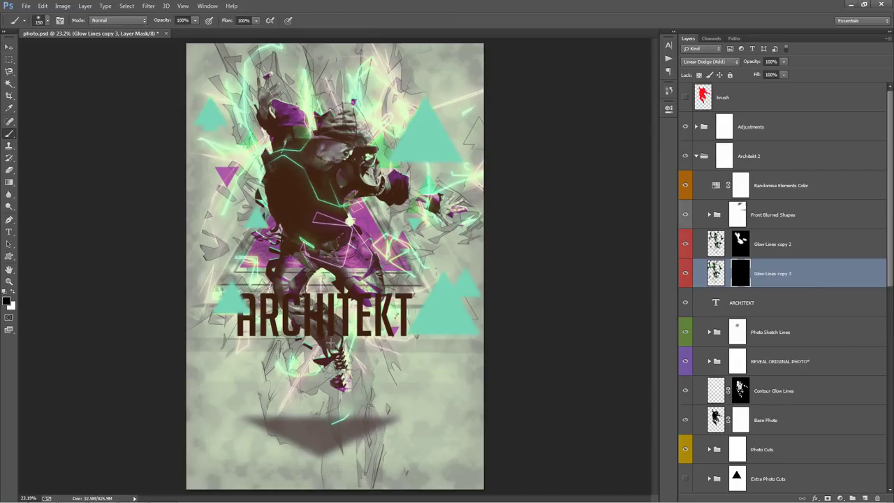
{"action": "key", "text": "bracketright"}
{"action": "key", "text": "bracketright"}
{"action": "key", "text": "bracketright"}
{"action": "key", "text": "bracketright"}
{"action": "key", "text": "x"}
{"action": "mouse_move", "coordinate": [283, 315]}
{"action": "left_mouse_down"}
{"action": "mouse_move", "coordinate": [335, 322]}
{"action": "mouse_move", "coordinate": [334, 332]}
{"action": "mouse_move", "coordinate": [314, 321]}
{"action": "mouse_move", "coordinate": [332, 313]}
{"action": "mouse_move", "coordinate": [312, 325]}
{"action": "mouse_move", "coordinate": [330, 323]}
{"action": "mouse_move", "coordinate": [309, 320]}
{"action": "mouse_move", "coordinate": [319, 302]}
{"action": "left_mouse_up"}
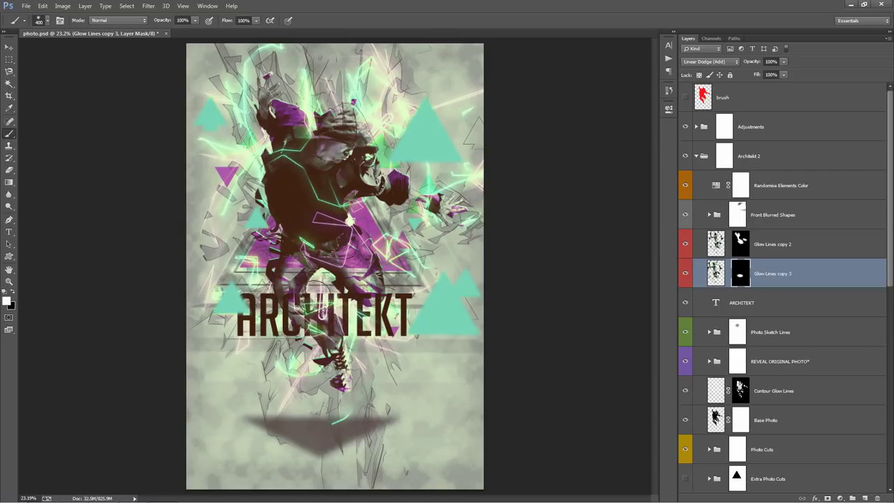
{"action": "key", "text": "v"}
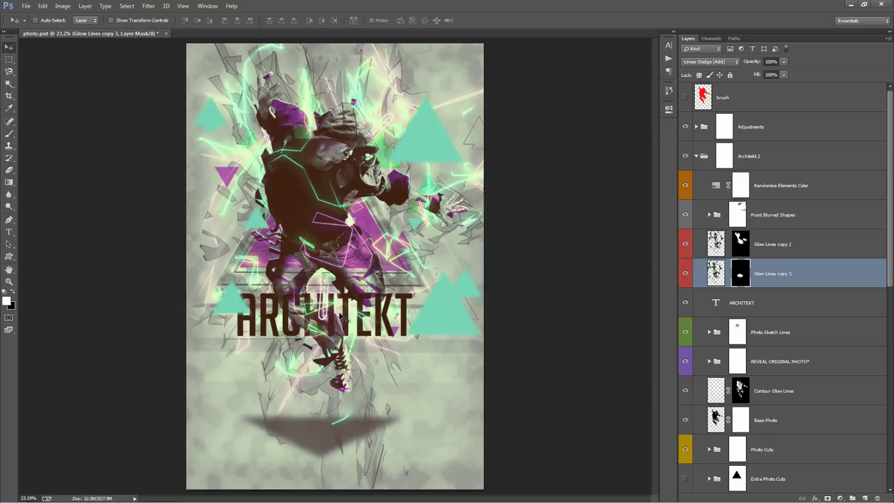
Duplicate the ARCHITEKT text, scale the copy down, stack it above Randomise Elements Color and place it beneath the title
{"action": "left_click", "coordinate": [773, 305]}
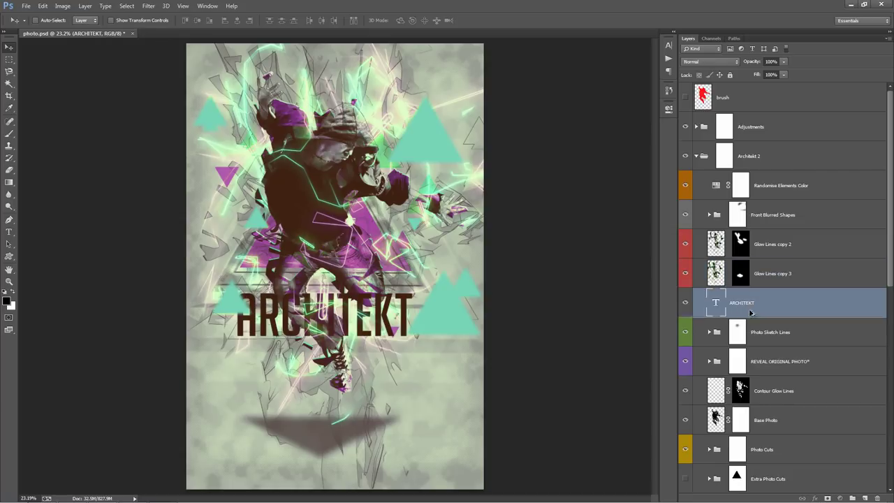
{"action": "left_click_drag", "start_coordinate": [749, 312], "coordinate": [760, 339]}
{"action": "key", "text": "ctrl+t"}
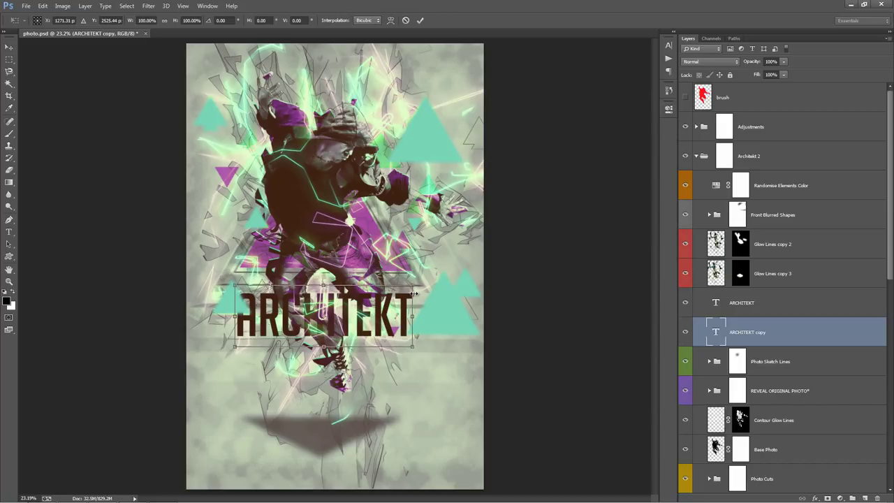
{"action": "left_click_drag", "start_coordinate": [413, 286], "coordinate": [382, 329]}
{"action": "key", "text": "Return"}
{"action": "left_click_drag", "start_coordinate": [754, 328], "coordinate": [759, 172]}
{"action": "left_click_drag", "start_coordinate": [375, 324], "coordinate": [194, 348]}
Replace the wording of the smaller text copy with PHOTOSHOP ACTION
{"action": "key", "text": "t"}
{"action": "type", "text": "PHOTOSHOP ACTIO"}
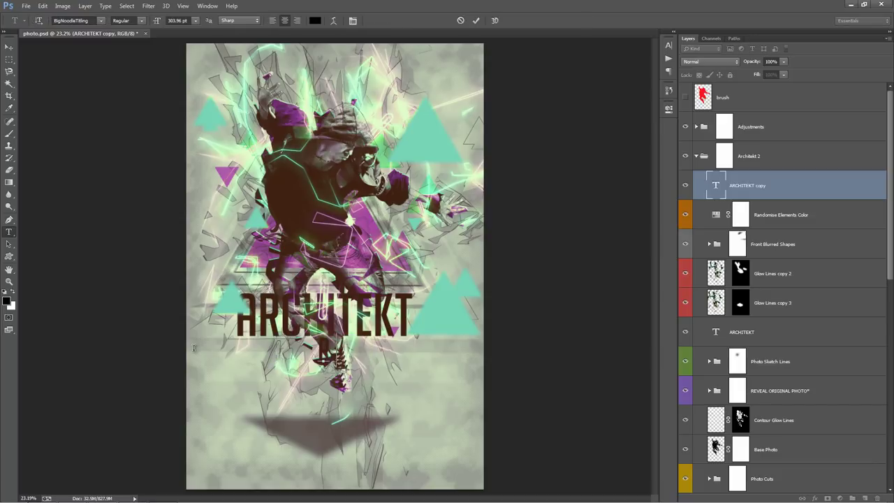
{"action": "type", "text": "N"}
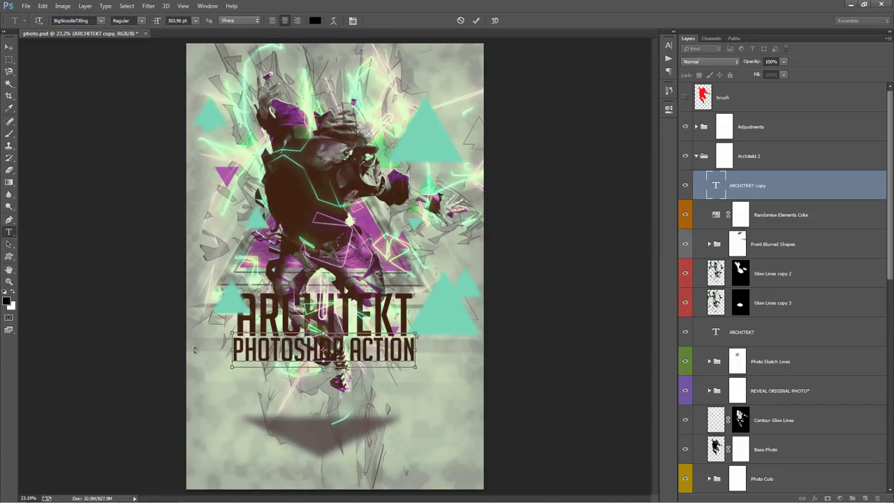
{"action": "key", "text": "ctrl+Return"}
Scale the PHOTOSHOP ACTION text down to about 208 pt
{"action": "key", "text": "v"}
{"action": "key", "text": "ctrl+t"}
{"action": "left_click_drag", "start_coordinate": [415, 335], "coordinate": [388, 345]}
{"action": "key", "text": "Return"}
Change the PHOTOSHOP ACTION text color to white
{"action": "key", "text": "t"}
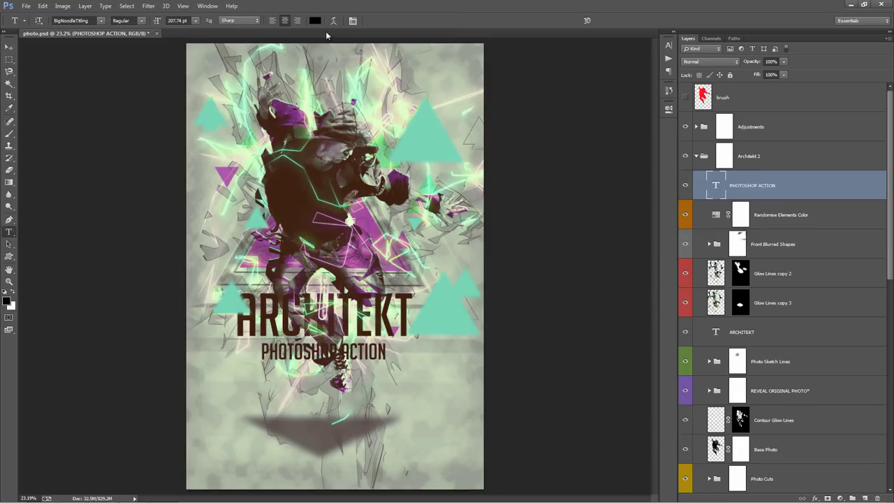
{"action": "left_click", "coordinate": [315, 21]}
{"action": "left_click_drag", "start_coordinate": [551, 97], "coordinate": [402, 12]}
{"action": "left_click", "coordinate": [725, 74]}
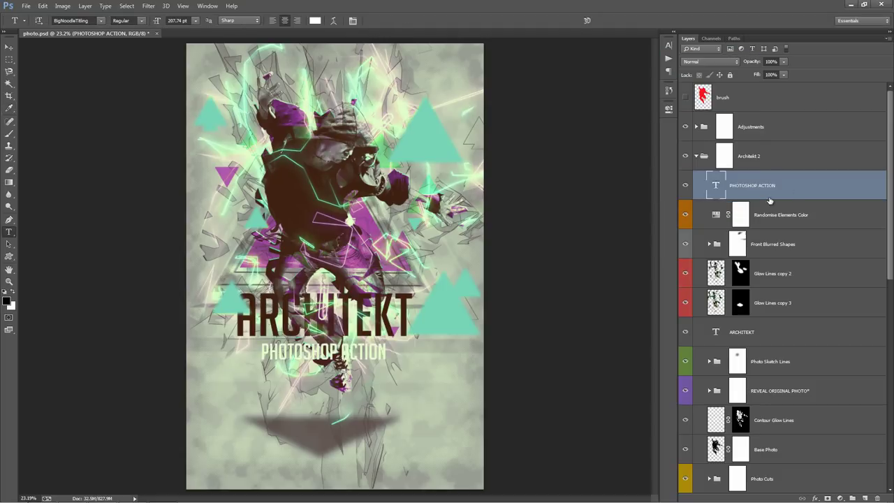
Add a layer below PHOTOSHOP ACTION and draw a white rectangle of about 1243 × 217 px around the subtitle
{"action": "left_click", "coordinate": [765, 210]}
{"action": "key", "text": "ctrl+shift+n"}
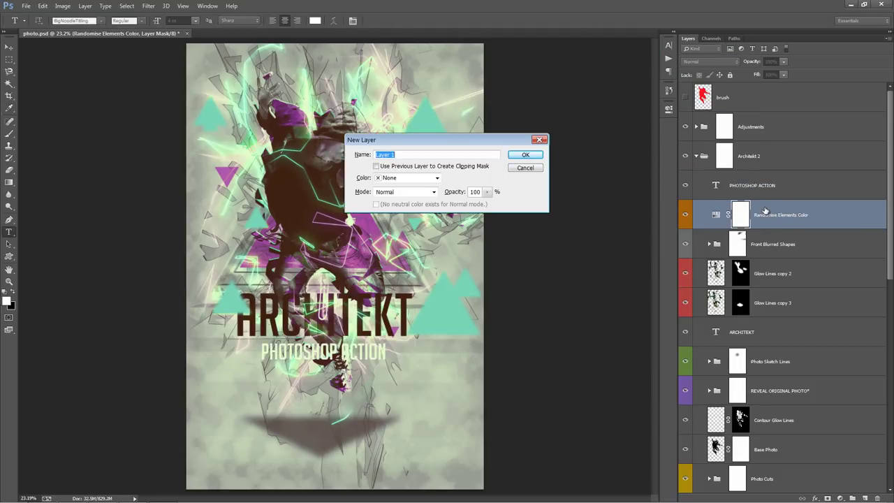
{"action": "key", "text": "Return"}
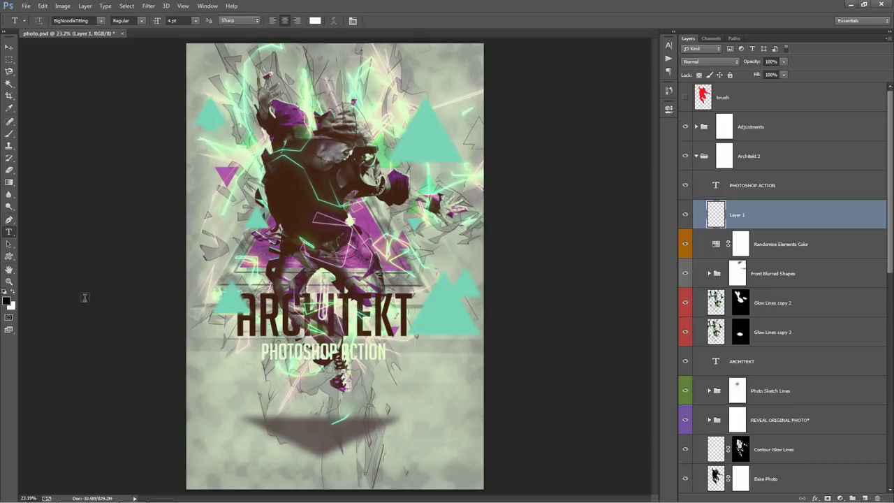
{"action": "left_click", "coordinate": [9, 256]}
{"action": "left_click", "coordinate": [40, 256]}
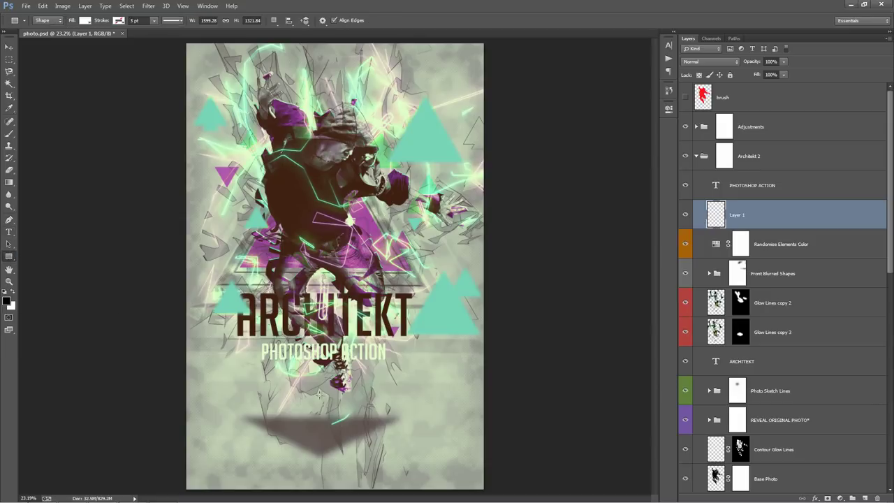
{"action": "left_click_drag", "start_coordinate": [256, 341], "coordinate": [389, 362]}
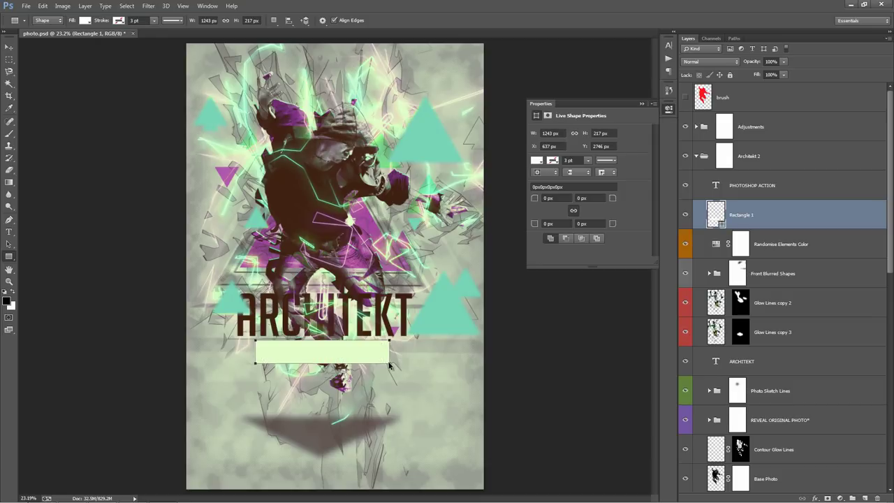
{"action": "left_click", "coordinate": [642, 104]}
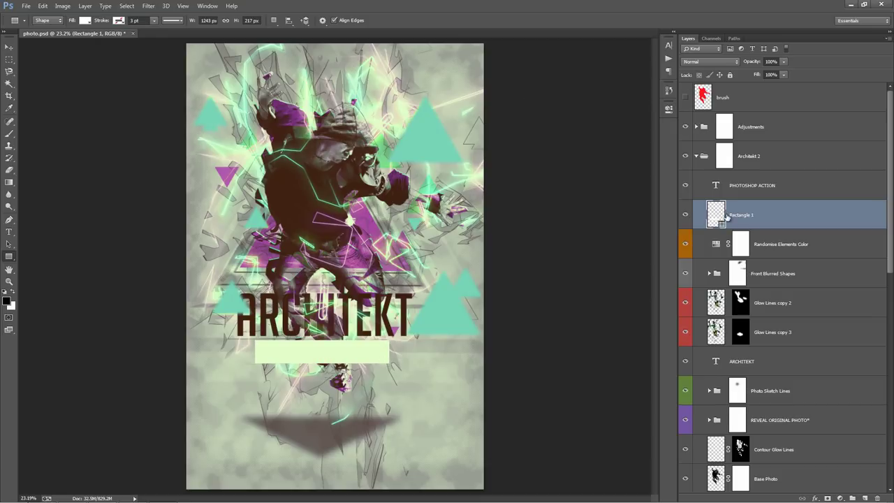
Change the fill color of the rectangle behind PHOTOSHOP ACTION to dark gray, 525252
{"action": "double_click", "coordinate": [716, 215]}
{"action": "left_click", "coordinate": [512, 193]}
{"action": "left_click_drag", "start_coordinate": [453, 171], "coordinate": [460, 165]}
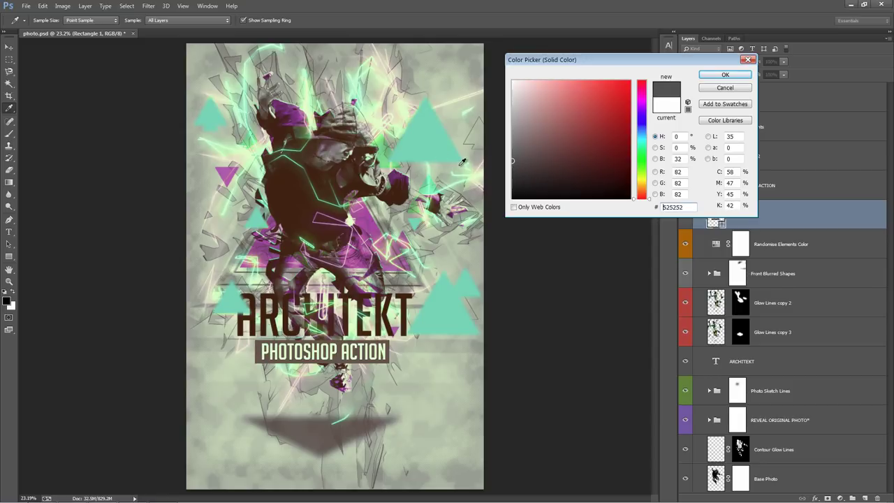
{"action": "left_click", "coordinate": [726, 75]}
Scale down the PHOTOSHOP ACTION text to leave more space inside its rectangle
{"action": "key", "text": "alt+bracketright"}
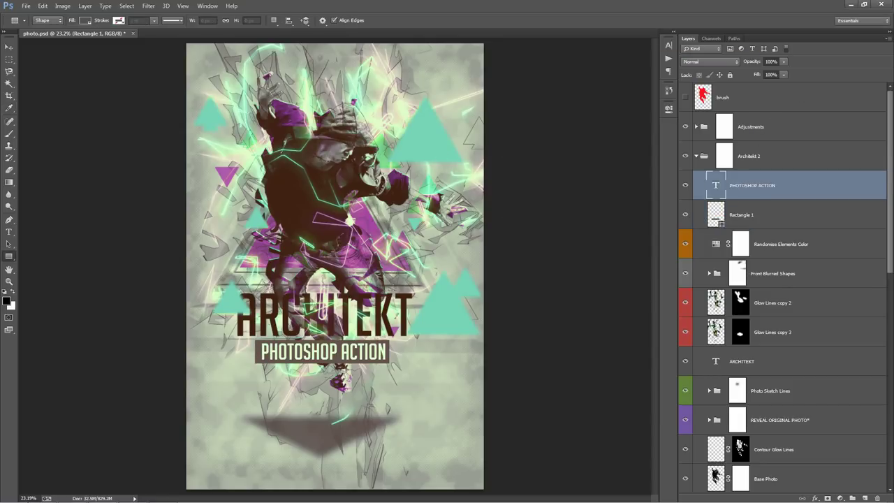
{"action": "key", "text": "ctrl+t"}
{"action": "left_click_drag", "start_coordinate": [387, 342], "coordinate": [356, 345]}
{"action": "key", "text": "Return"}
Shrink the subtitle rectangle around its center to about 84.63% width and 79.72% height
{"action": "left_click", "coordinate": [808, 208]}
{"action": "key", "text": "z"}
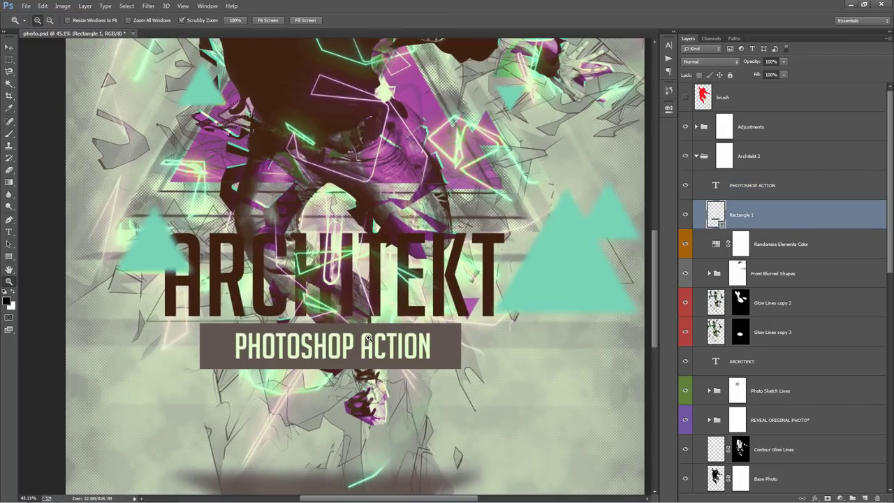
{"action": "key", "text": "ctrl+t"}
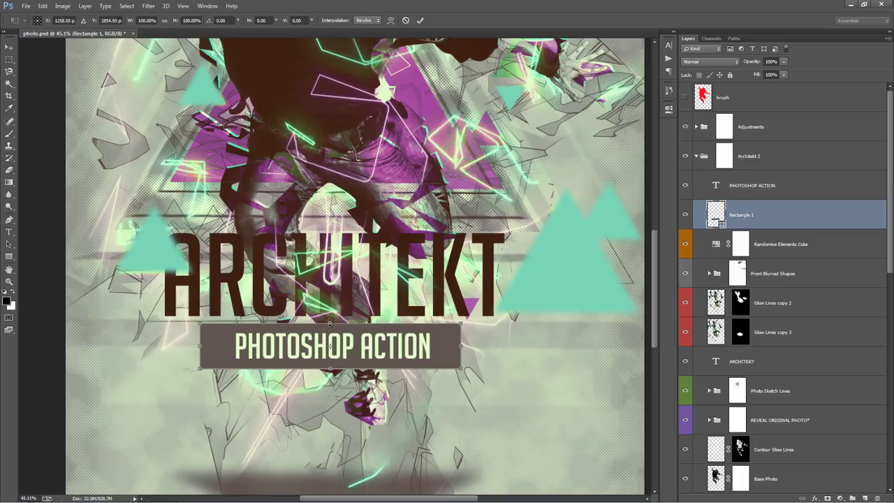
{"action": "left_click_drag", "start_coordinate": [330, 324], "coordinate": [330, 328]}
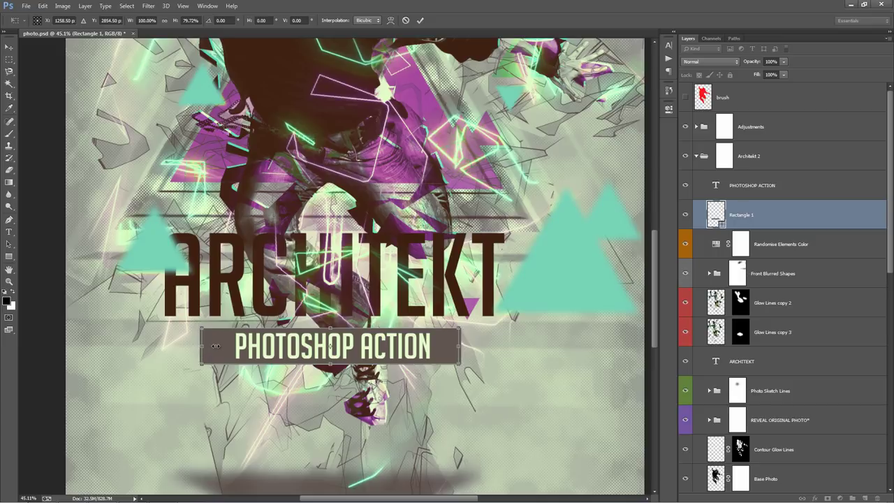
{"action": "left_click_drag", "start_coordinate": [201, 345], "coordinate": [221, 345]}
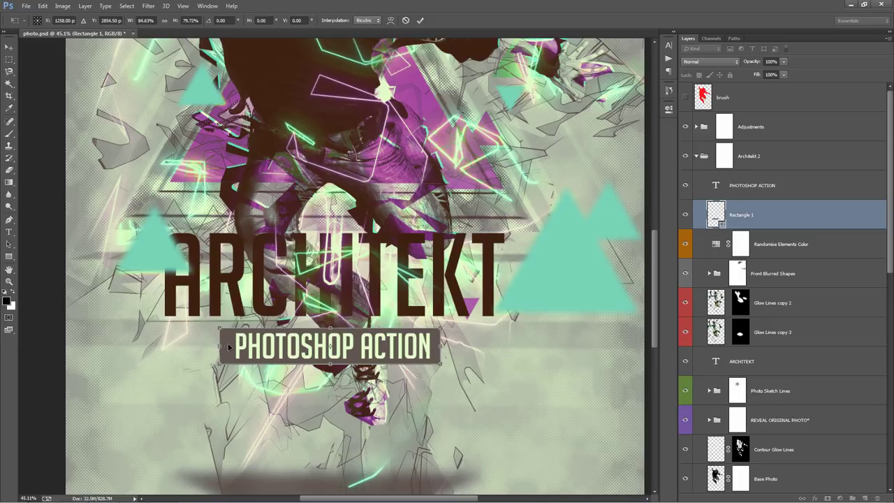
{"action": "key", "text": "Return"}
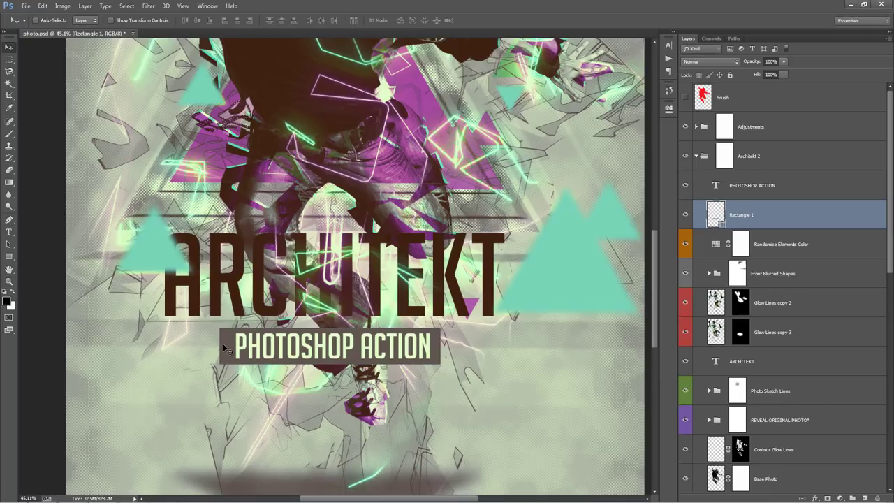
{"action": "key", "text": "ctrl+0"}
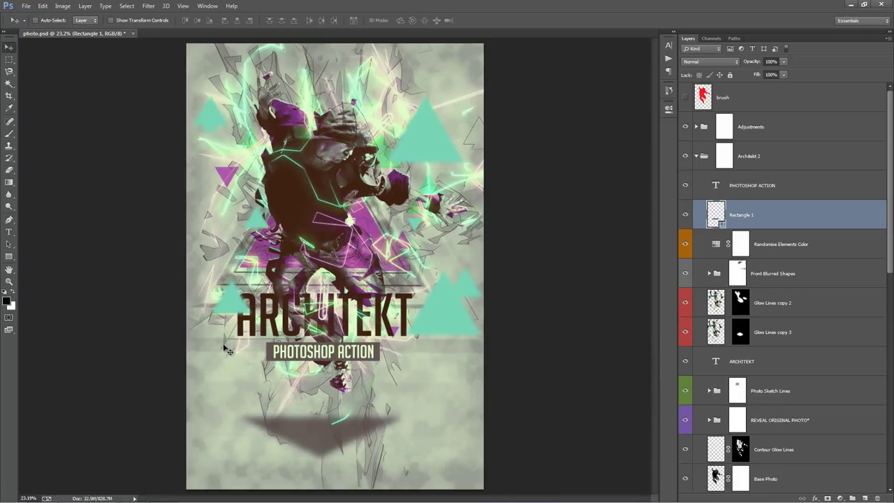
Make the BorderLines, BorderLines copy and BorderLines copy 2 layers visible
{"action": "left_click", "coordinate": [791, 197]}
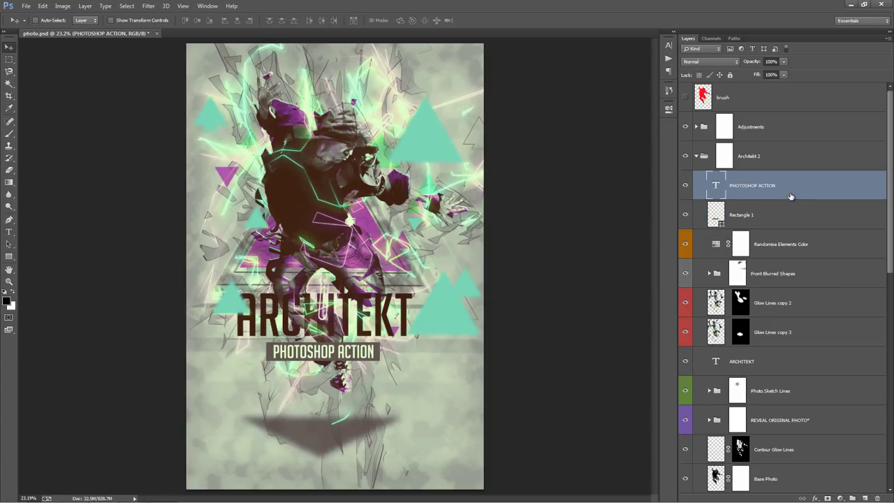
{"action": "left_click", "coordinate": [789, 217]}
{"action": "scroll", "coordinate": [779, 269], "scroll_direction": "down", "scroll_amount": 10}
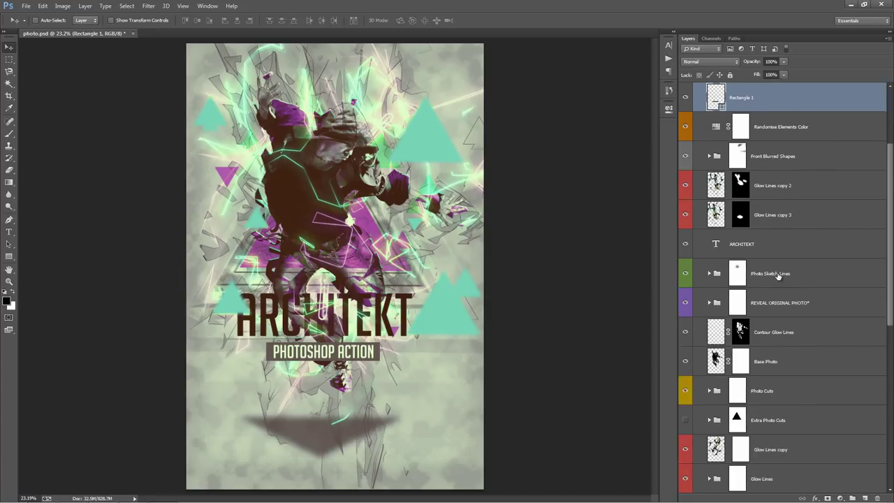
{"action": "scroll", "coordinate": [725, 311], "scroll_direction": "down", "scroll_amount": 3}
{"action": "left_click_drag", "start_coordinate": [685, 273], "coordinate": [686, 243]}
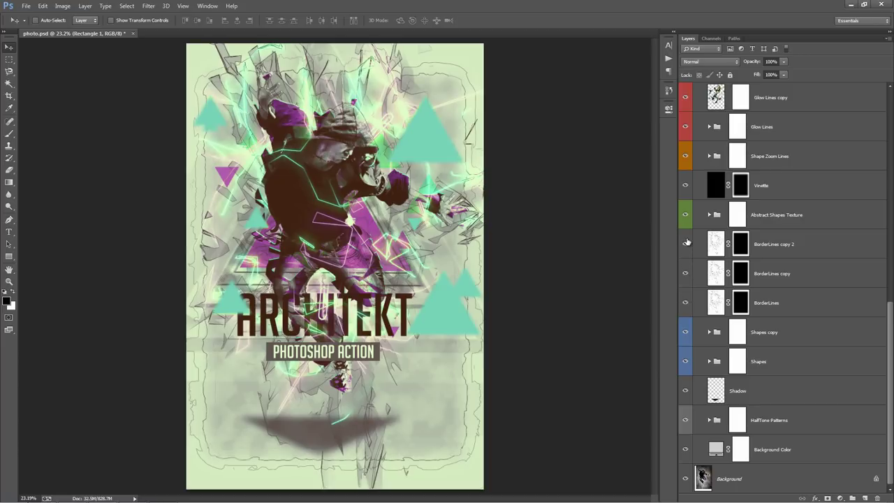
Group the three BorderLines layers and lower the group's opacity to 66%
{"action": "left_click", "coordinate": [763, 244]}
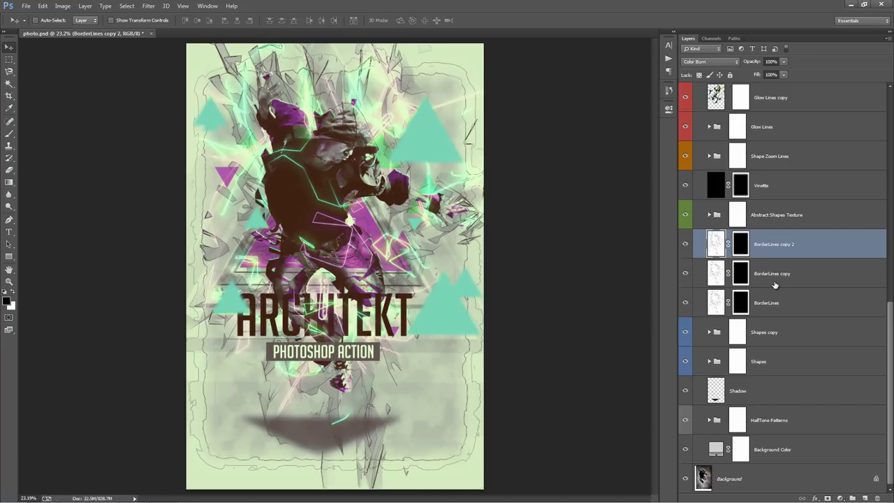
{"action": "left_click", "coordinate": [776, 291], "text": "shift"}
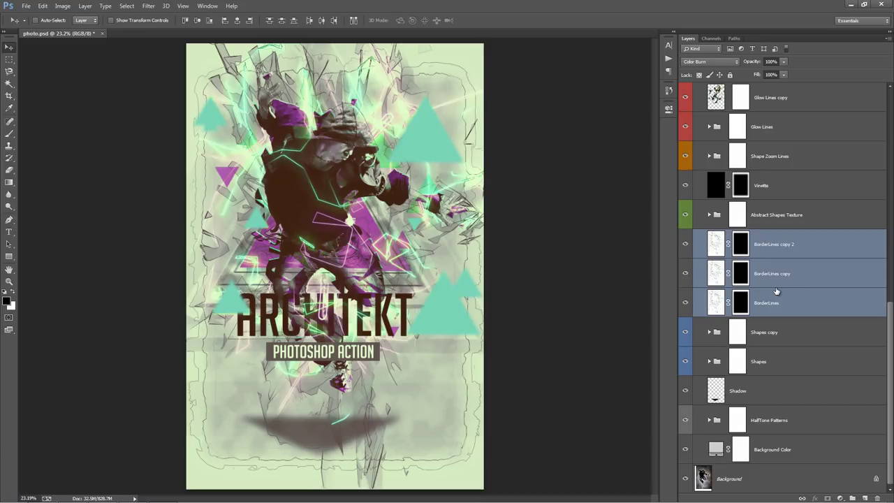
{"action": "key", "text": "ctrl+g"}
{"action": "left_click_drag", "start_coordinate": [755, 64], "coordinate": [739, 64]}
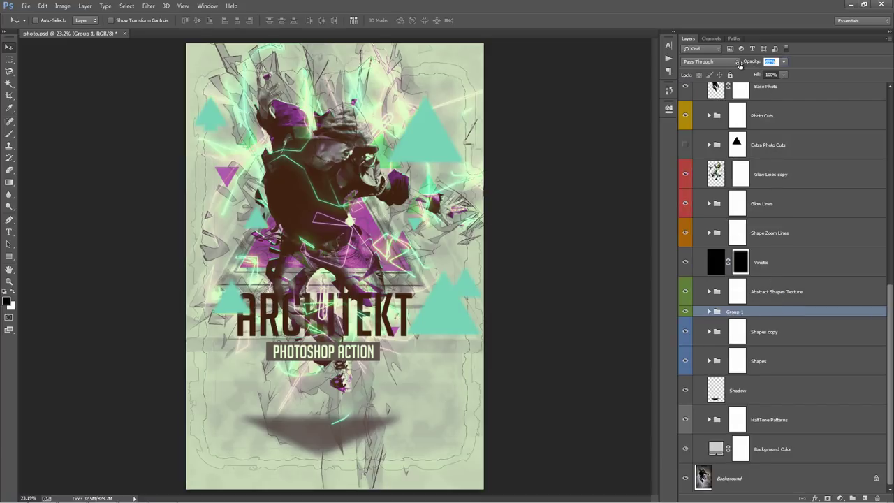
{"action": "key", "text": "Return"}
{"action": "scroll", "coordinate": [849, 262], "scroll_direction": "up", "scroll_amount": 5}
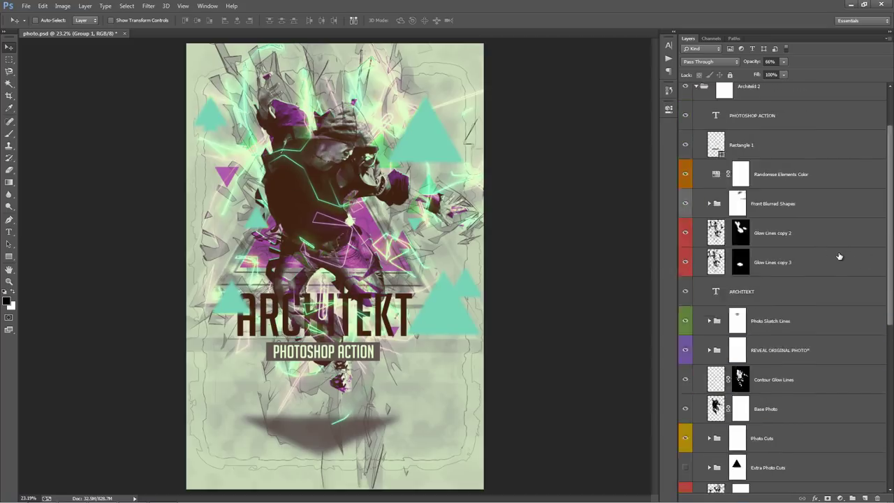
Collapse the Architekt 2 group and add a new layer above Adjustments with the Lighten blend mode
{"action": "left_click", "coordinate": [696, 156]}
{"action": "left_click", "coordinate": [759, 128]}
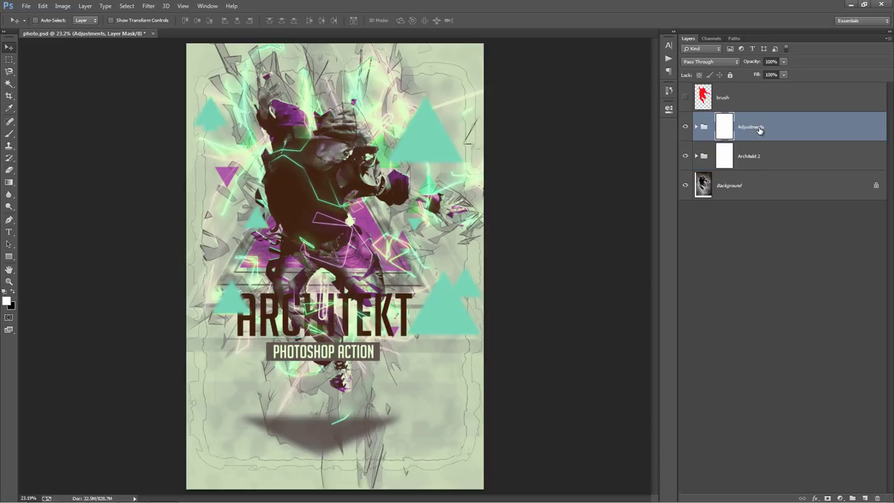
{"action": "key", "text": "ctrl+shift+n"}
{"action": "key", "text": "Return"}
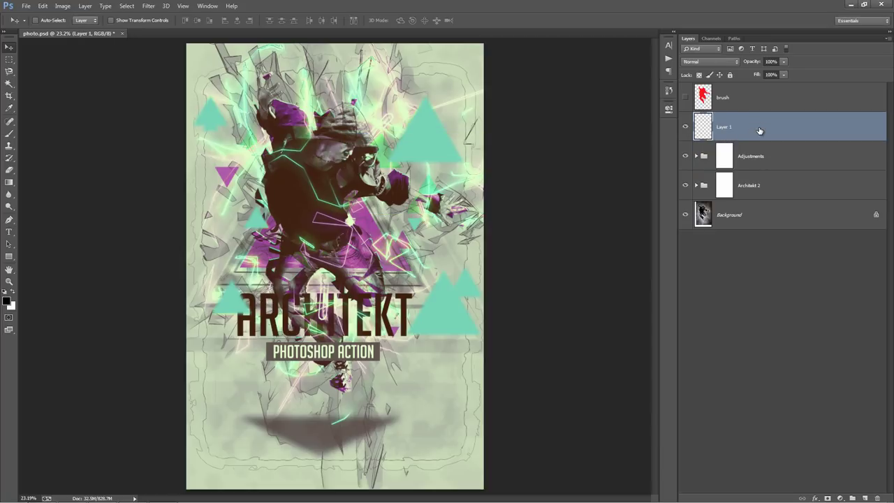
{"action": "left_click", "coordinate": [710, 62]}
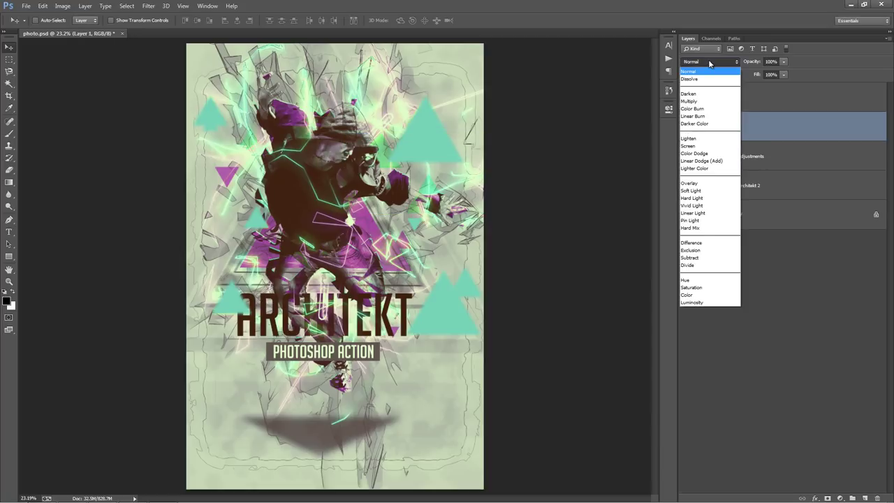
{"action": "left_click", "coordinate": [711, 134]}
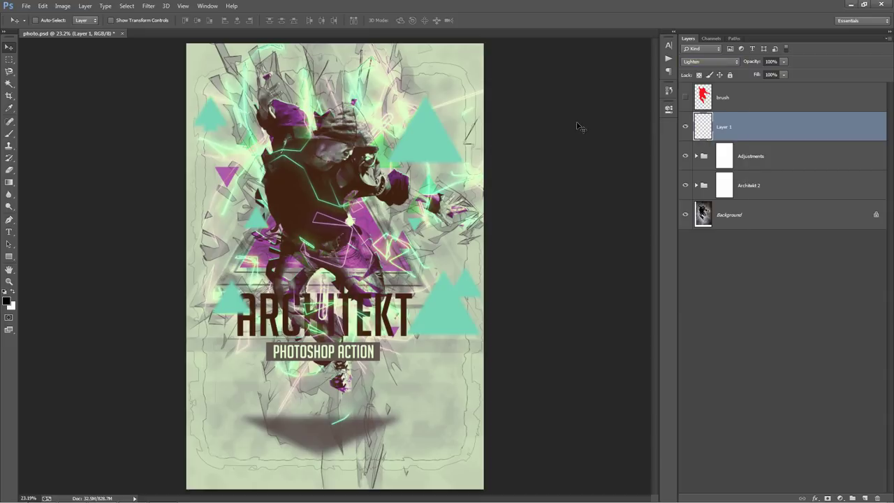
{"action": "left_click", "coordinate": [726, 61]}
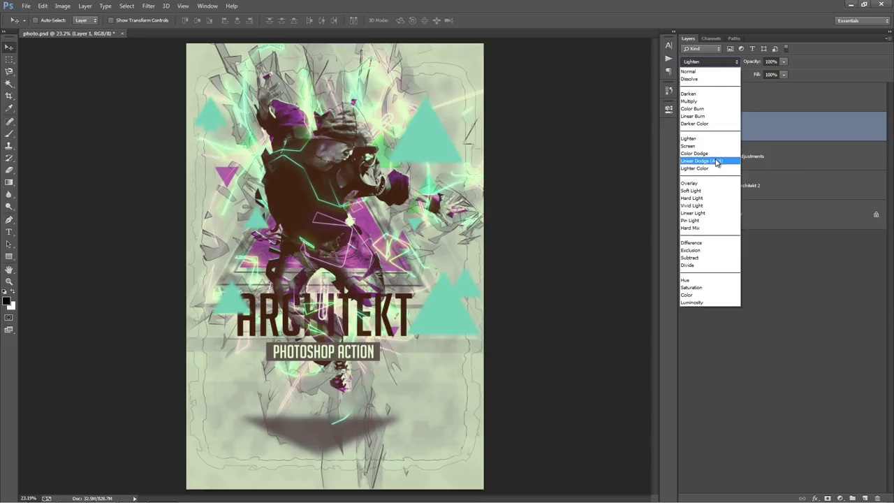
{"action": "left_click", "coordinate": [698, 138]}
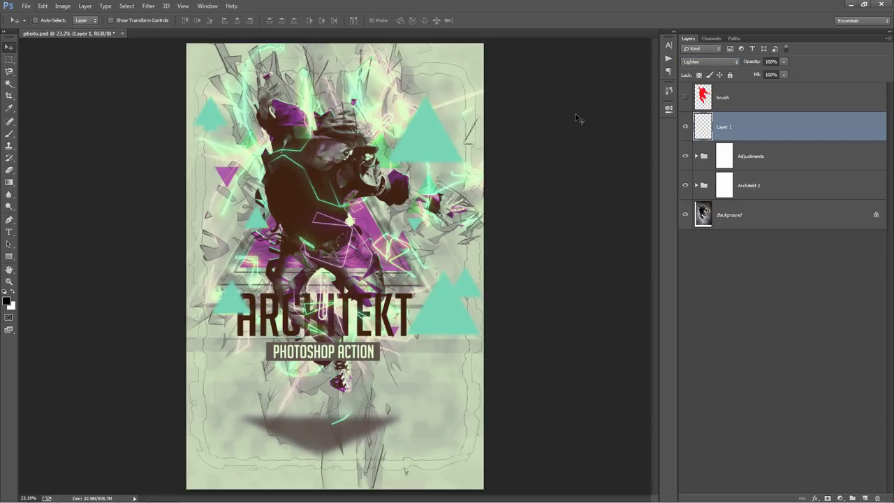
Choose a bright magenta foreground color and set up the Brush tool at 500 px
{"action": "left_click", "coordinate": [8, 302]}
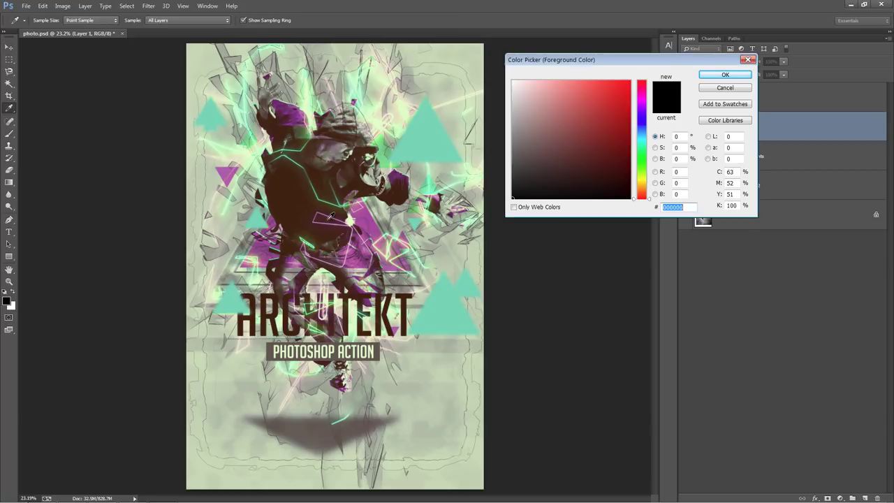
{"action": "left_click", "coordinate": [365, 209]}
{"action": "left_click_drag", "start_coordinate": [585, 115], "coordinate": [603, 85]}
{"action": "left_click", "coordinate": [725, 74]}
{"action": "key", "text": "b"}
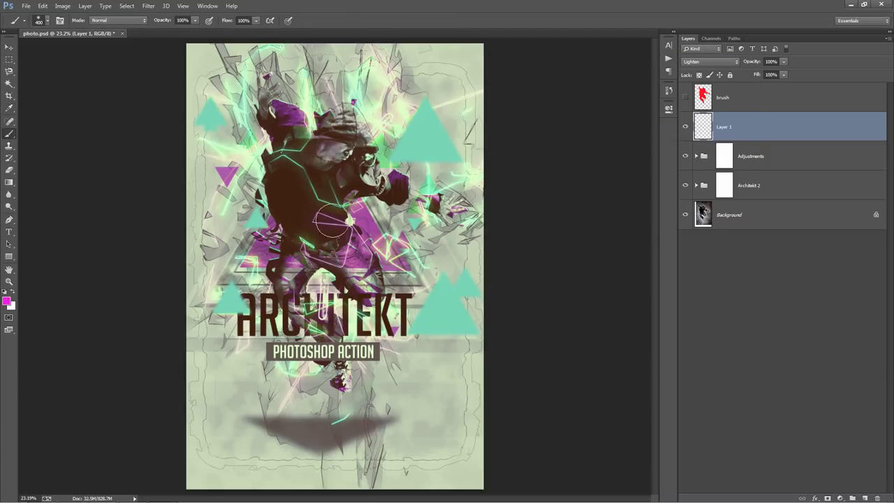
{"action": "key", "text": "bracketright"}
{"action": "key", "text": "bracketright"}
{"action": "key", "text": "bracketright"}
{"action": "key", "text": "bracketright"}
{"action": "key", "text": "bracketright"}
{"action": "key", "text": "bracketright"}
{"action": "key", "text": "bracketright"}
{"action": "key", "text": "bracketright"}
{"action": "key", "text": "bracketright"}
{"action": "key", "text": "bracketleft"}
{"action": "key", "text": "bracketleft"}
{"action": "key", "text": "bracketleft"}
{"action": "key", "text": "bracketleft"}
{"action": "key", "text": "bracketleft"}
{"action": "key", "text": "bracketleft"}
Try a full-opacity magenta brush stroke across the figure's head and arms on Layer 1
{"action": "mouse_move", "coordinate": [319, 132]}
{"action": "left_mouse_down"}
{"action": "mouse_move", "coordinate": [250, 94]}
{"action": "mouse_move", "coordinate": [393, 187]}
{"action": "left_mouse_up"}
{"action": "key", "text": "ctrl+z"}
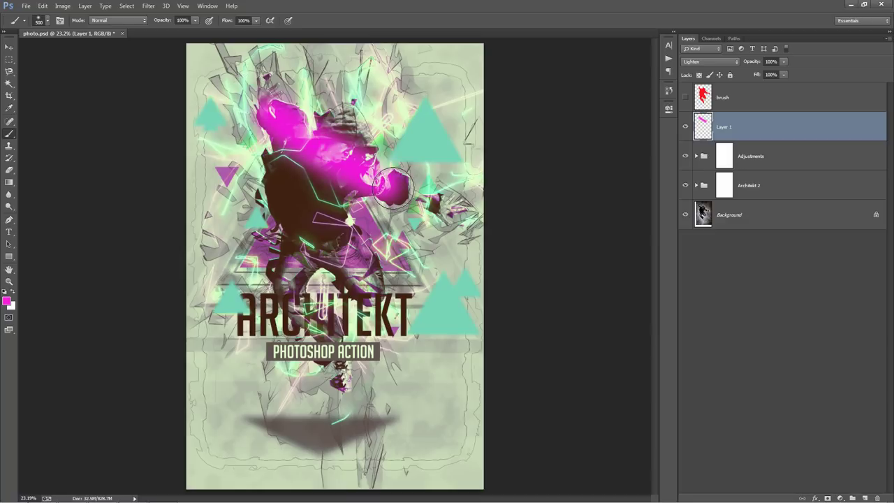
{"action": "key", "text": "ctrl+z"}
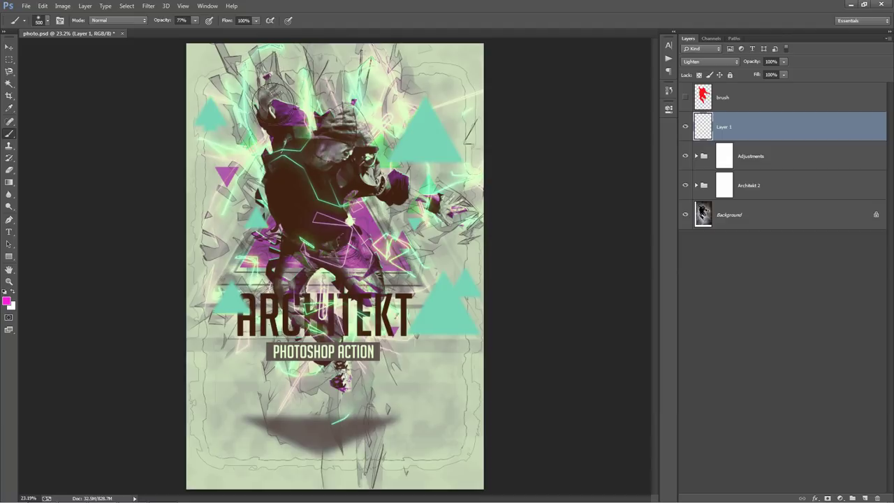
Lower the brush opacity to 33% and paint soft magenta touches over the raised arm, waist and legs on Layer 1
{"action": "key", "text": "3"}
{"action": "left_click_drag", "start_coordinate": [299, 123], "coordinate": [311, 112]}
{"action": "mouse_move", "coordinate": [370, 210]}
{"action": "left_mouse_down"}
{"action": "mouse_move", "coordinate": [342, 206]}
{"action": "mouse_move", "coordinate": [377, 223]}
{"action": "left_mouse_up"}
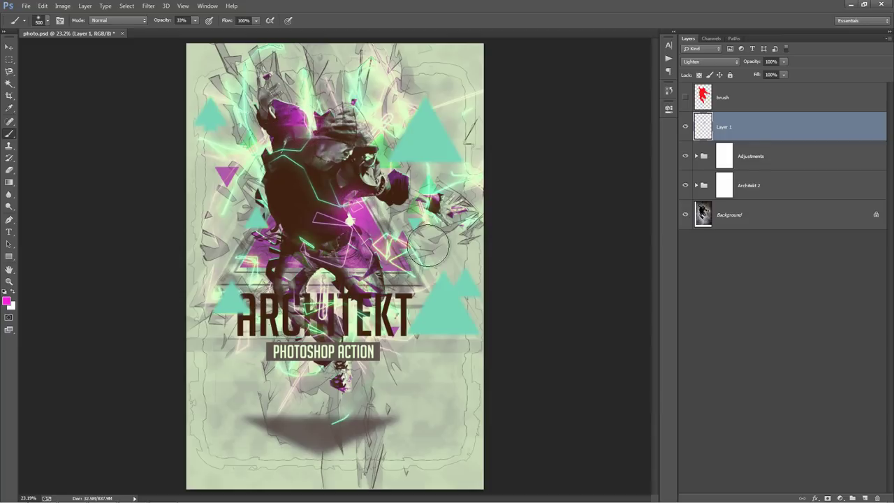
{"action": "mouse_move", "coordinate": [299, 248]}
{"action": "left_mouse_down"}
{"action": "mouse_move", "coordinate": [272, 238]}
{"action": "mouse_move", "coordinate": [286, 241]}
{"action": "left_mouse_up"}
{"action": "left_click_drag", "start_coordinate": [363, 251], "coordinate": [375, 269]}
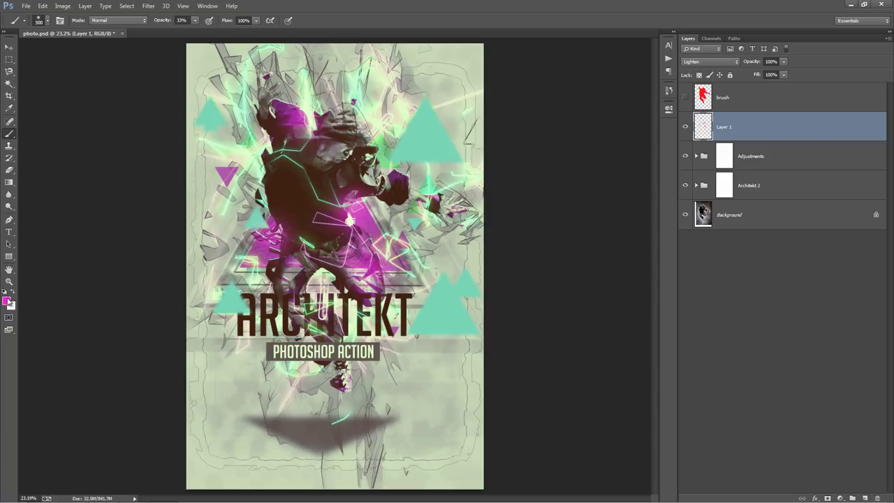
Add another new layer above Layer 1 and set its blend mode to Lighten
{"action": "left_click", "coordinate": [7, 300]}
{"action": "left_click", "coordinate": [727, 87]}
{"action": "key", "text": "ctrl+shift+n"}
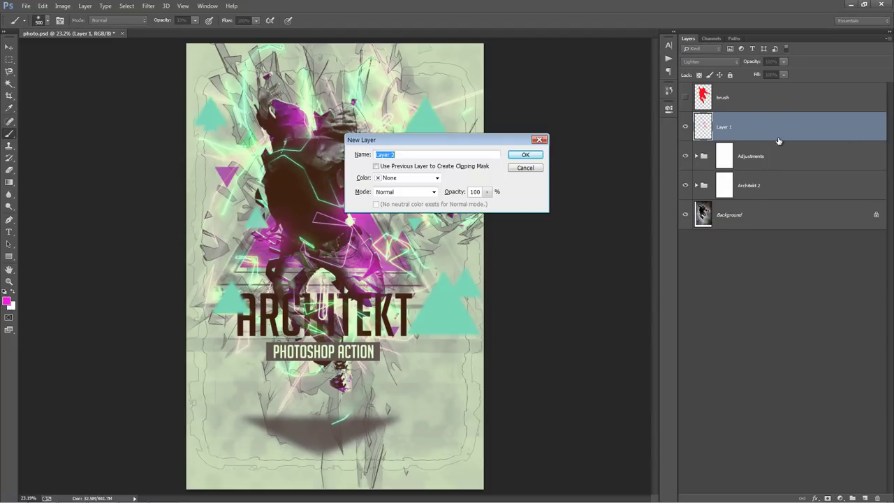
{"action": "key", "text": "Return"}
{"action": "left_click", "coordinate": [721, 61]}
{"action": "left_click", "coordinate": [699, 145]}
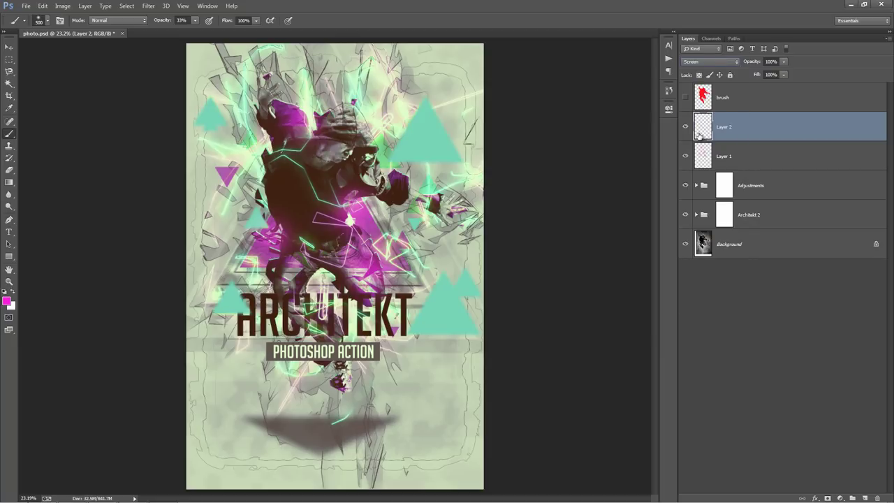
{"action": "left_click", "coordinate": [708, 63]}
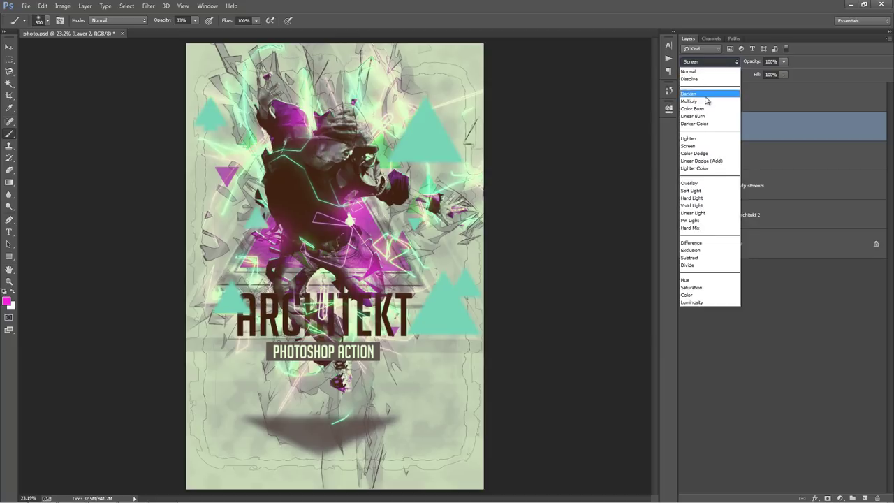
{"action": "left_click", "coordinate": [691, 138]}
Change the foreground color from magenta to a light cyan
{"action": "left_click", "coordinate": [7, 301]}
{"action": "left_click", "coordinate": [641, 138]}
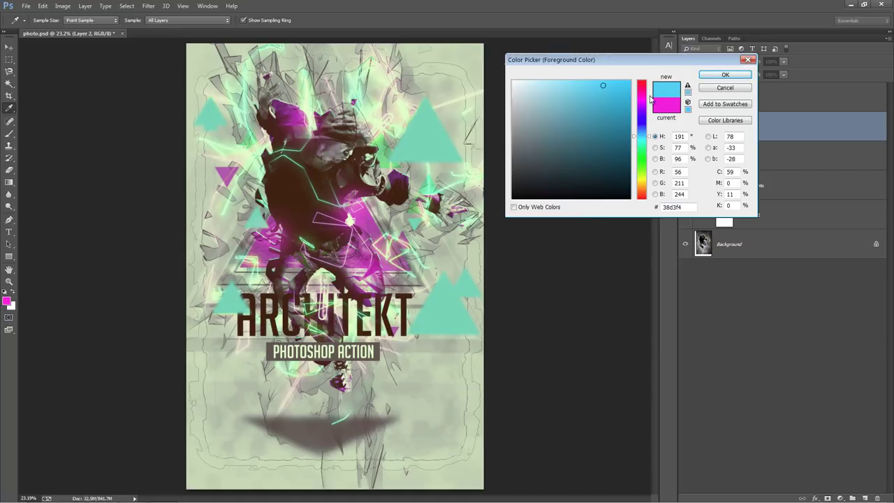
{"action": "left_click", "coordinate": [642, 141]}
{"action": "left_click", "coordinate": [724, 77]}
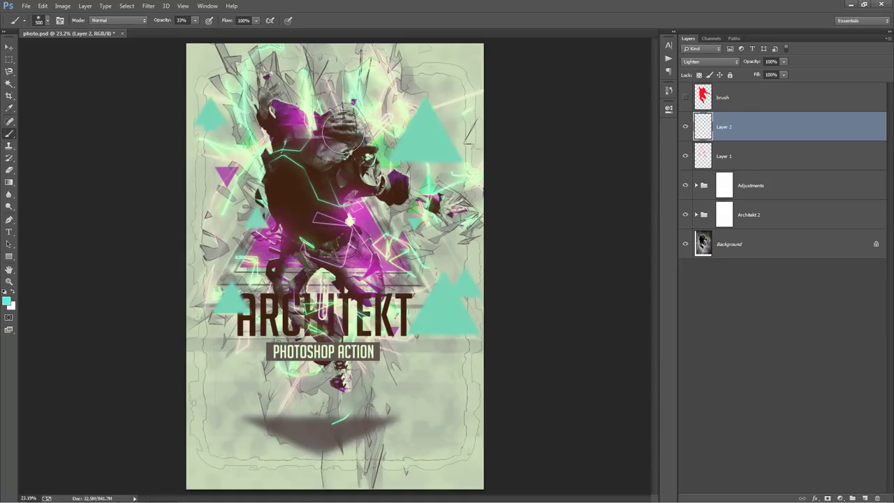
Paint soft cyan strokes on Layer 2 over the title and its adjacent triangles, the right-hand fragments and the figure's hat, varying the brush size
{"action": "key", "text": "bracketleft"}
{"action": "key", "text": "bracketleft"}
{"action": "key", "text": "bracketleft"}
{"action": "left_click_drag", "start_coordinate": [224, 310], "coordinate": [300, 307]}
{"action": "key", "text": "bracketright"}
{"action": "key", "text": "bracketright"}
{"action": "key", "text": "bracketright"}
{"action": "key", "text": "bracketright"}
{"action": "mouse_move", "coordinate": [399, 336]}
{"action": "left_mouse_down"}
{"action": "mouse_move", "coordinate": [478, 324]}
{"action": "mouse_move", "coordinate": [419, 220]}
{"action": "mouse_move", "coordinate": [482, 225]}
{"action": "left_mouse_up"}
{"action": "key", "text": "bracketleft"}
{"action": "left_click_drag", "start_coordinate": [439, 201], "coordinate": [463, 195]}
{"action": "key", "text": "bracketleft"}
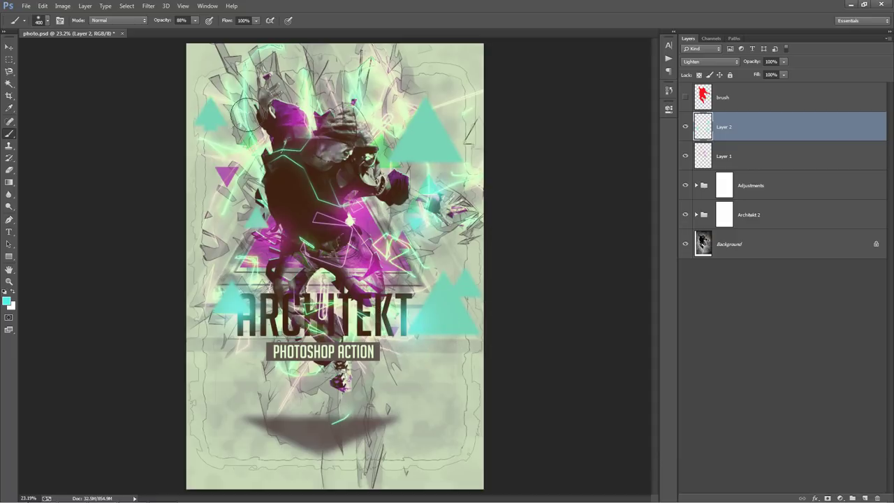
{"action": "key", "text": "bracketright"}
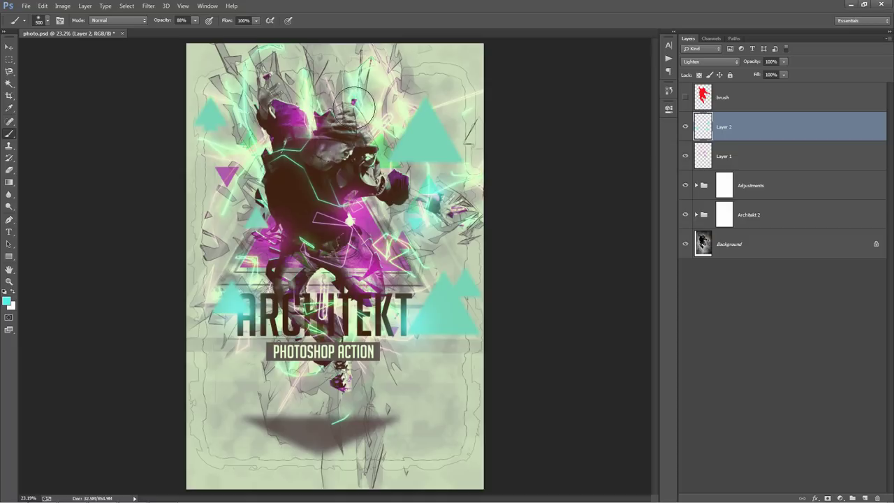
{"action": "left_click_drag", "start_coordinate": [354, 102], "coordinate": [352, 111]}
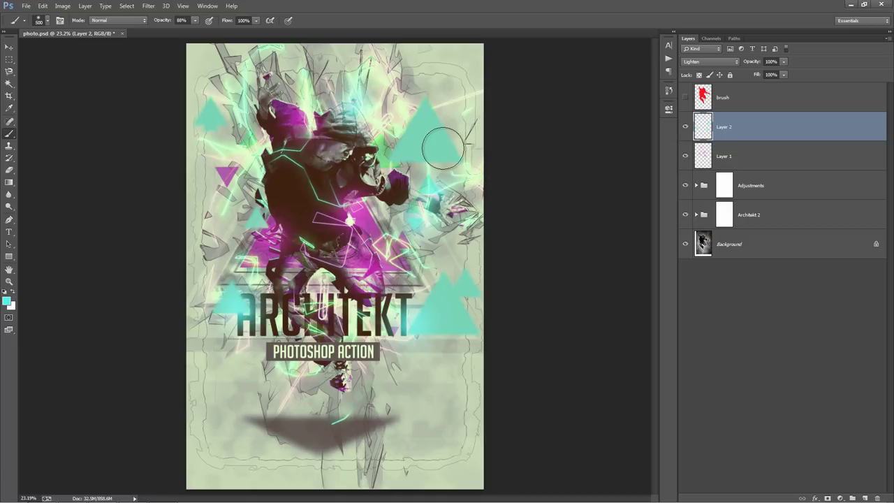
Expand the Architekt 2 group and examine its effect layers down to Abstract Shapes Texture and Shapes copy
{"action": "key", "text": "v"}
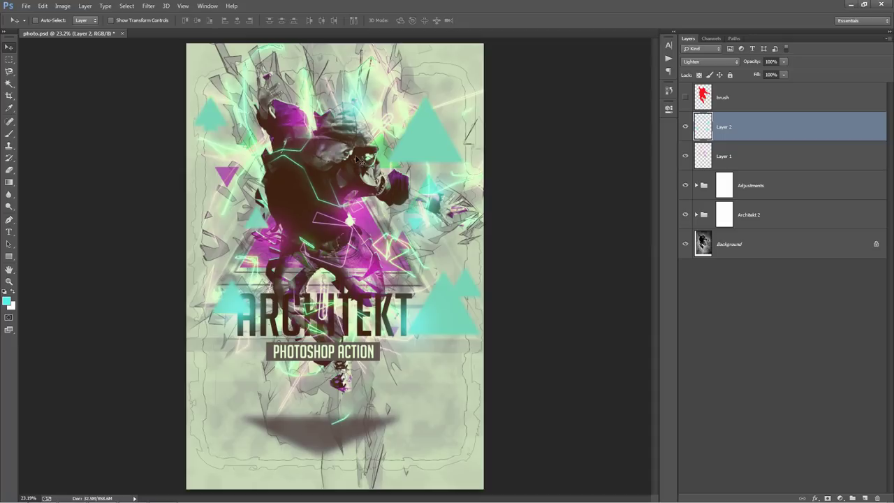
{"action": "left_click", "coordinate": [696, 185]}
{"action": "left_click", "coordinate": [696, 186]}
{"action": "left_click", "coordinate": [695, 214]}
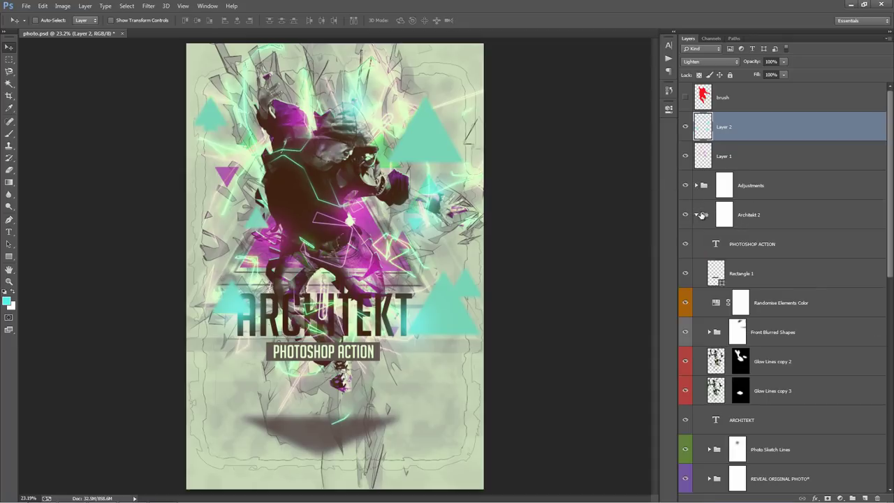
{"action": "scroll", "coordinate": [702, 216], "scroll_direction": "down", "scroll_amount": 3}
{"action": "scroll", "coordinate": [773, 330], "scroll_direction": "down", "scroll_amount": 4}
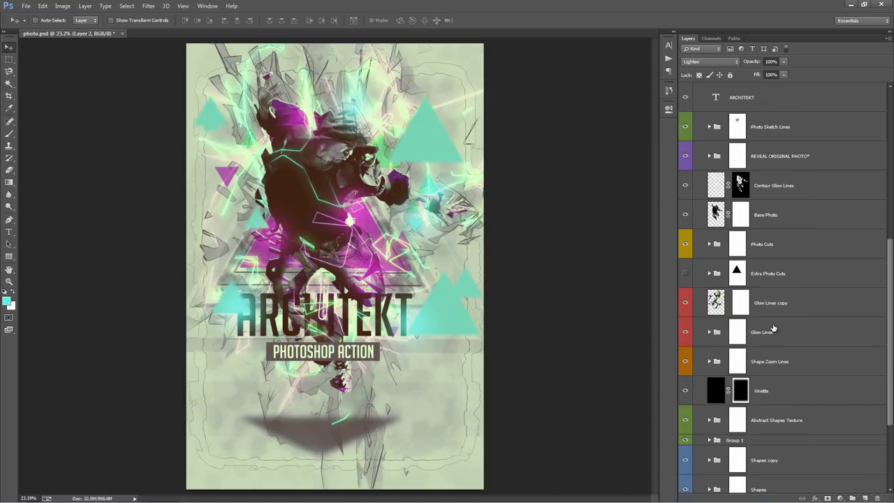
{"action": "left_click", "coordinate": [820, 329]}
{"action": "scroll", "coordinate": [821, 330], "scroll_direction": "down", "scroll_amount": 3}
{"action": "scroll", "coordinate": [822, 330], "scroll_direction": "down", "scroll_amount": 1}
{"action": "left_click", "coordinate": [813, 298]}
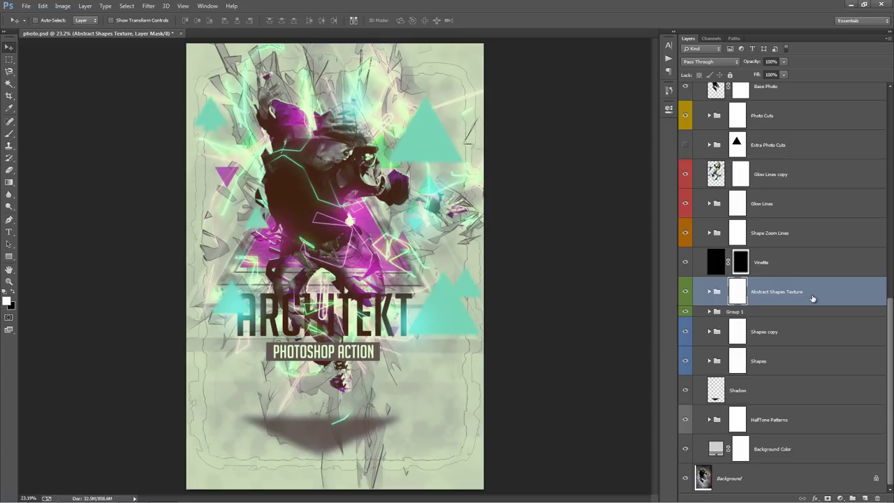
{"action": "left_click", "coordinate": [803, 325]}
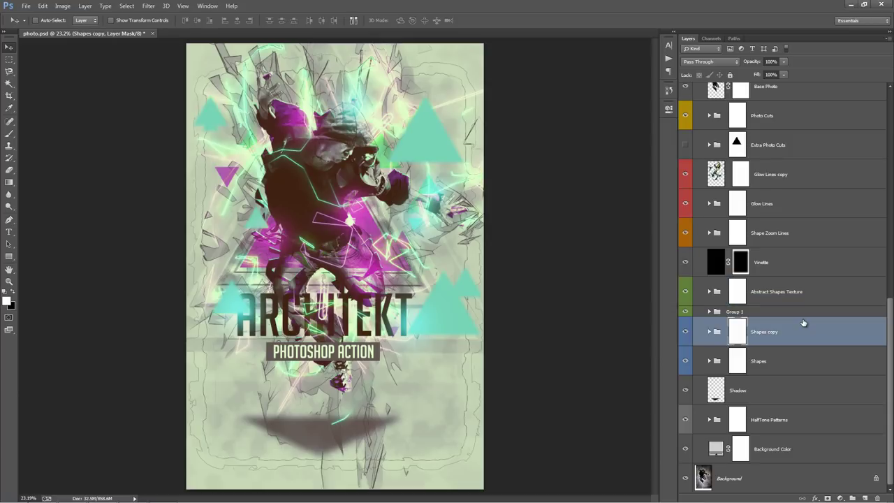